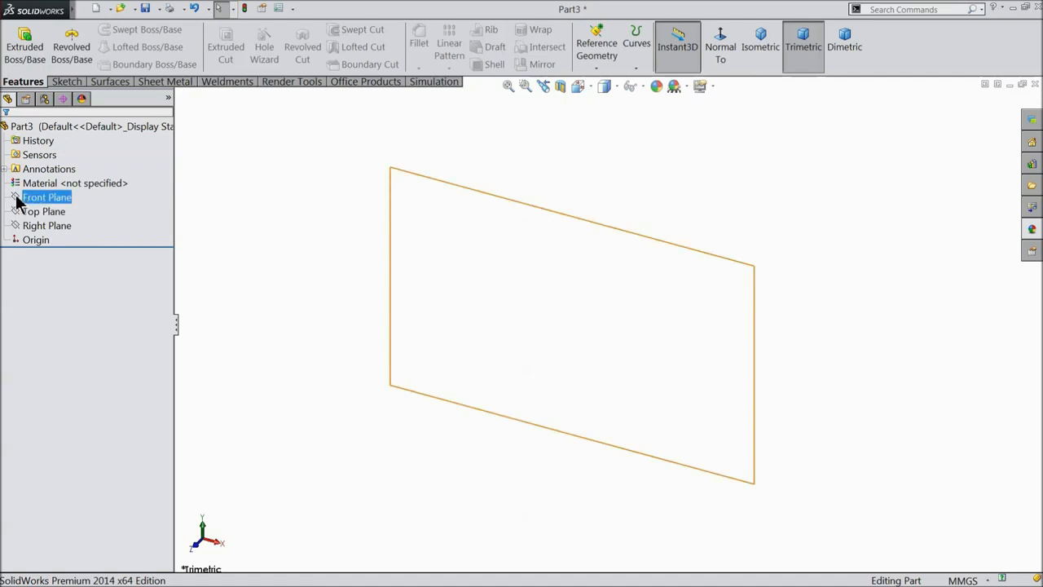
Start a new sketch on the Front Plane with the Line tool active.
{"action": "left_click", "coordinate": [17, 198]}
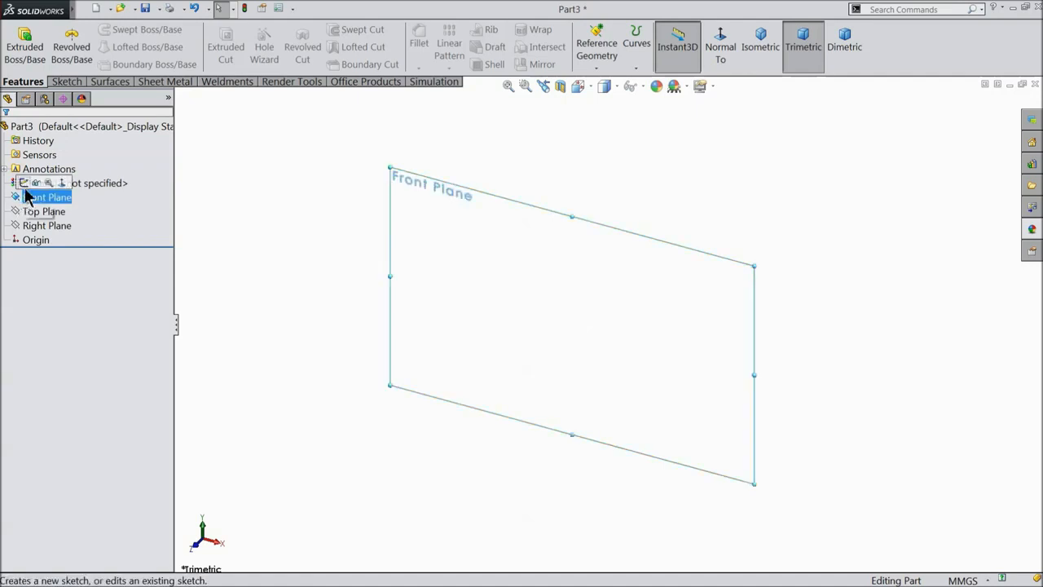
{"action": "left_click", "coordinate": [25, 184]}
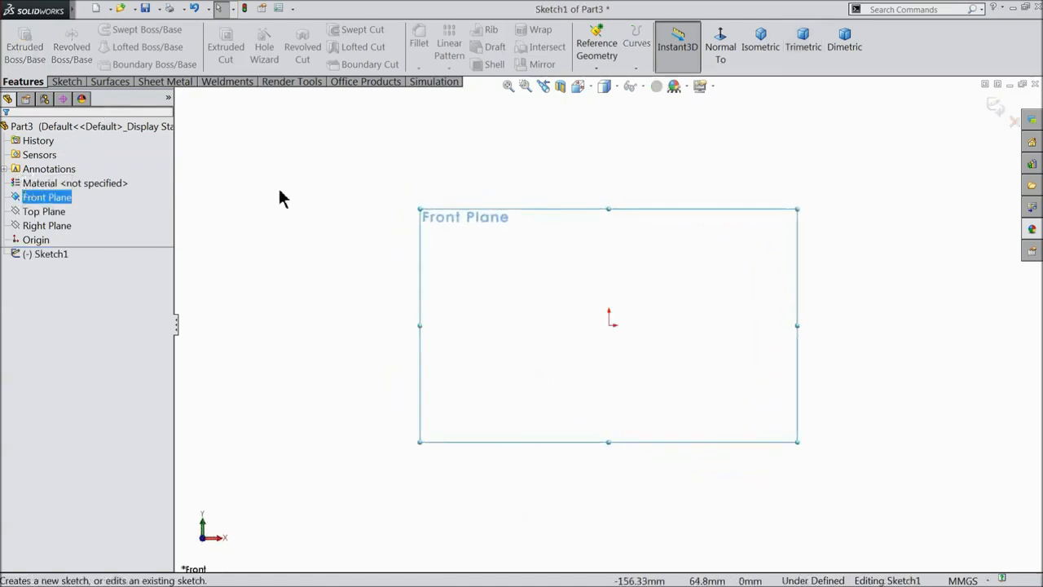
{"action": "left_click", "coordinate": [68, 82]}
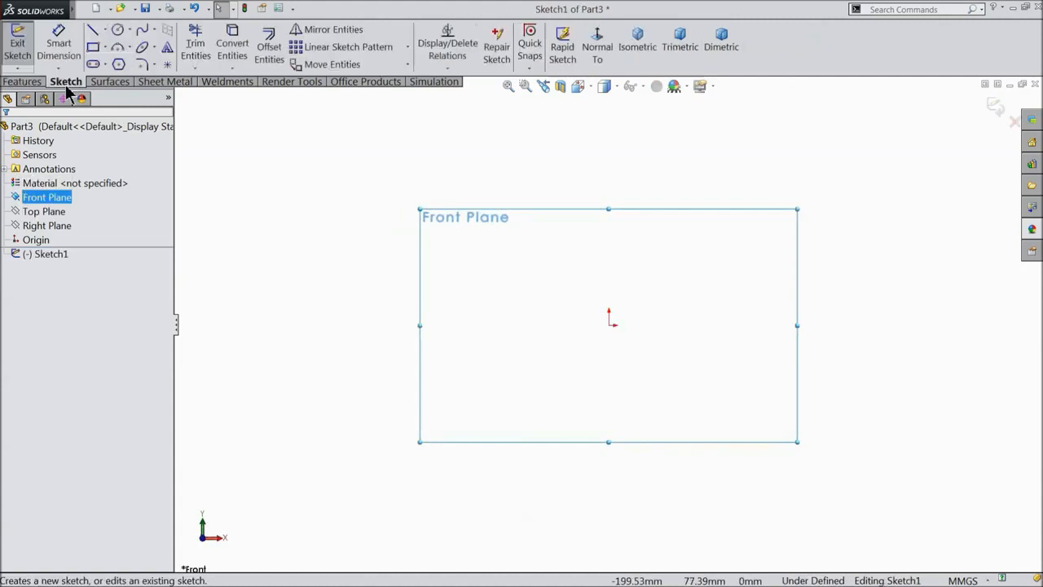
{"action": "left_click", "coordinate": [93, 31]}
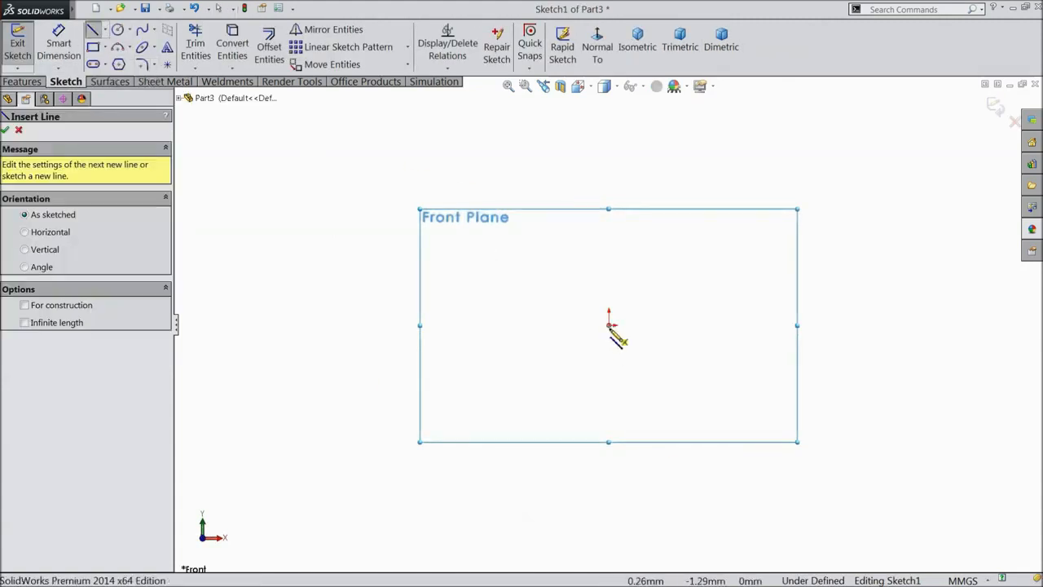
Draw a closed stepped pin profile from the origin, with a sloped edge and an inward arc.
{"action": "left_click", "coordinate": [609, 324]}
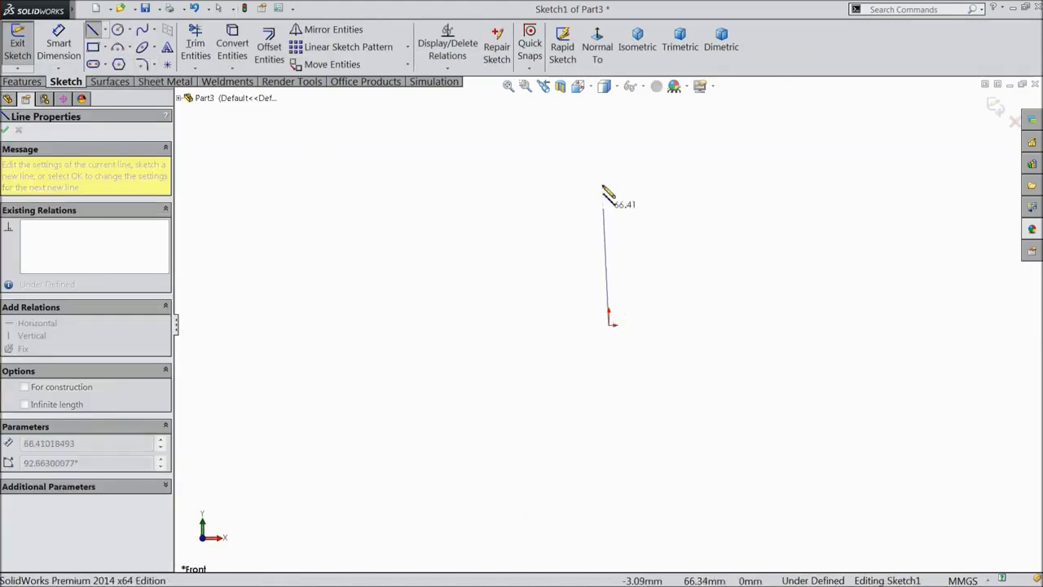
{"action": "left_click", "coordinate": [609, 136]}
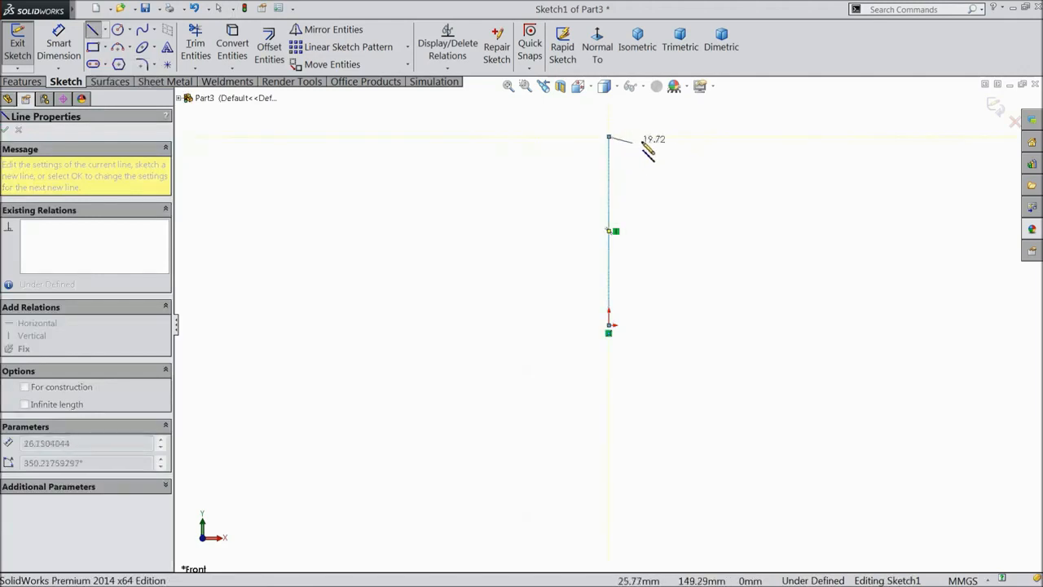
{"action": "left_click", "coordinate": [639, 136]}
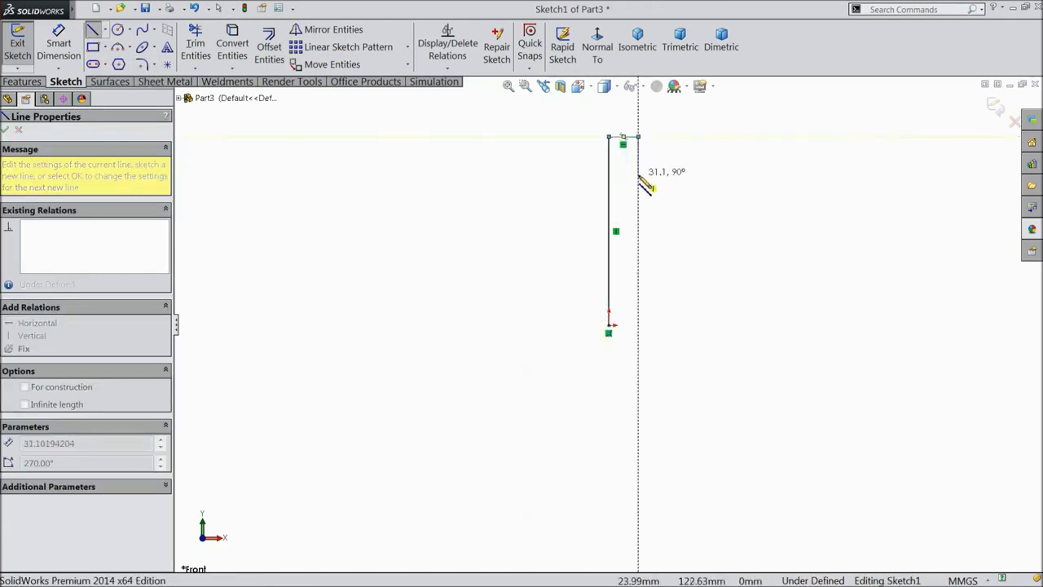
{"action": "left_click", "coordinate": [638, 175]}
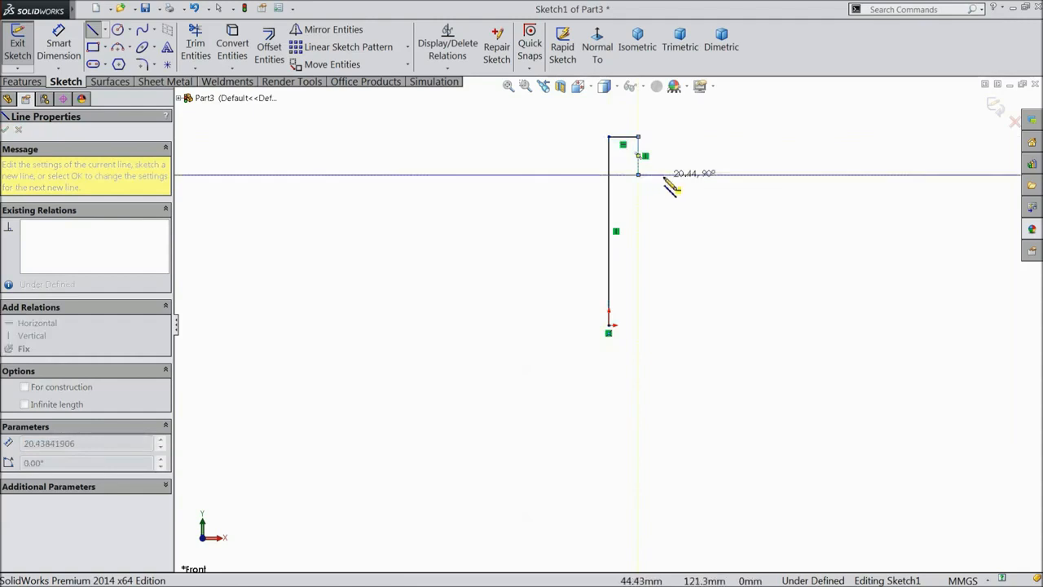
{"action": "left_click", "coordinate": [664, 174]}
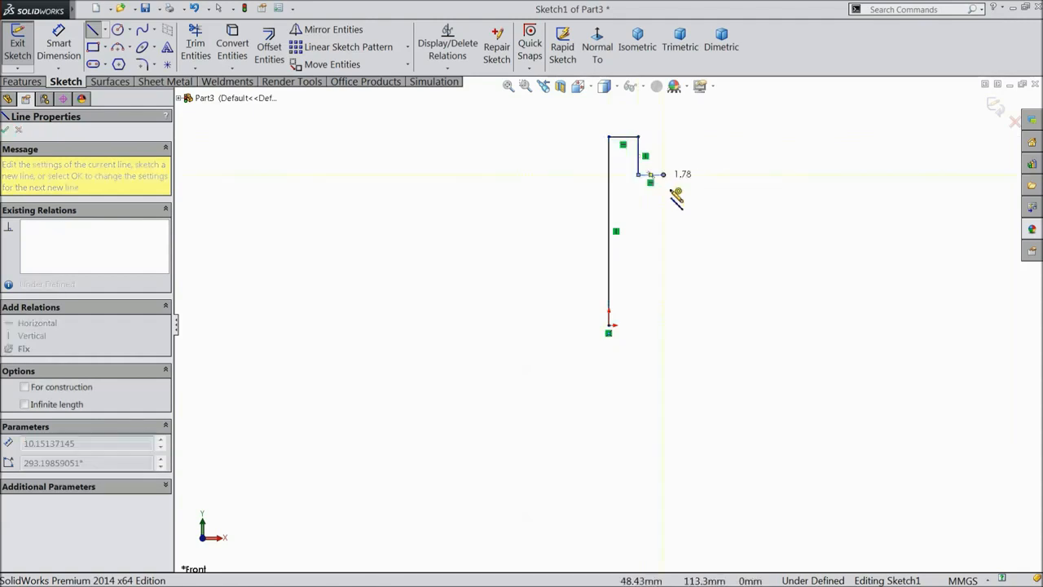
{"action": "left_click", "coordinate": [686, 240]}
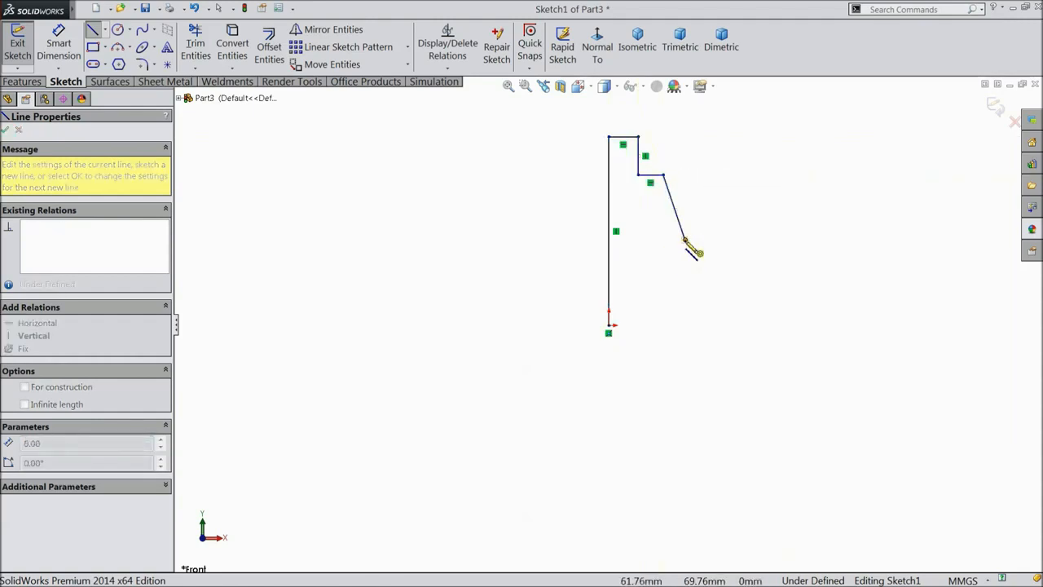
{"action": "scroll", "coordinate": [666, 244], "scroll_direction": "down", "scroll_amount": 3}
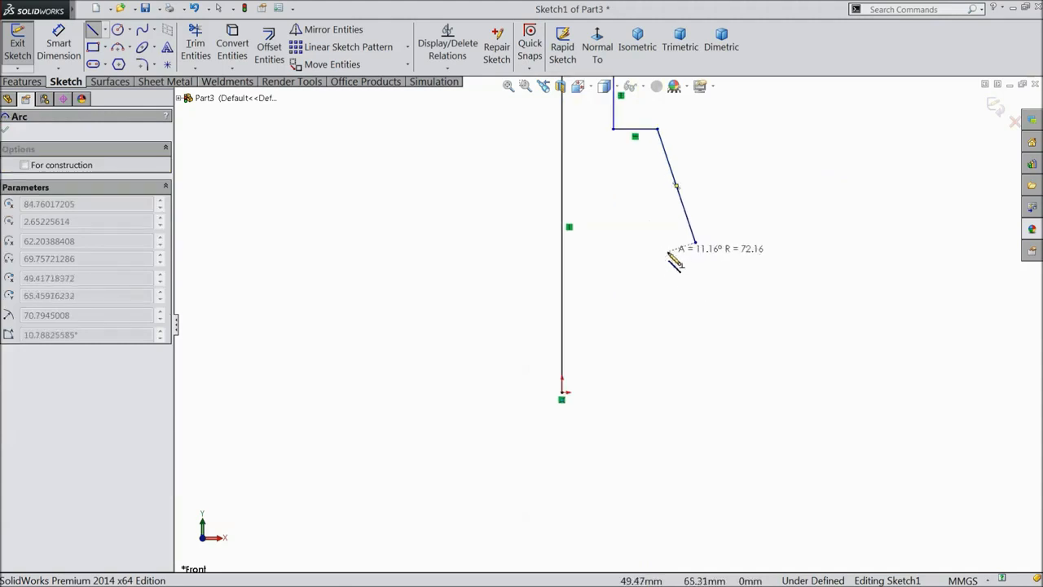
{"action": "left_click", "coordinate": [624, 259]}
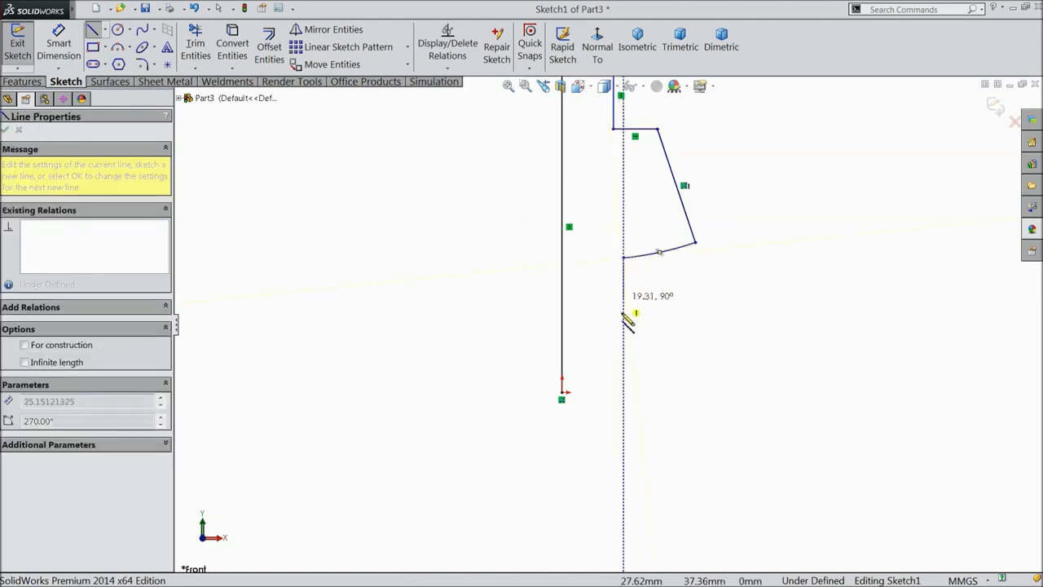
{"action": "left_click", "coordinate": [625, 392]}
{"action": "left_click", "coordinate": [562, 391]}
{"action": "right_click", "coordinate": [461, 301]}
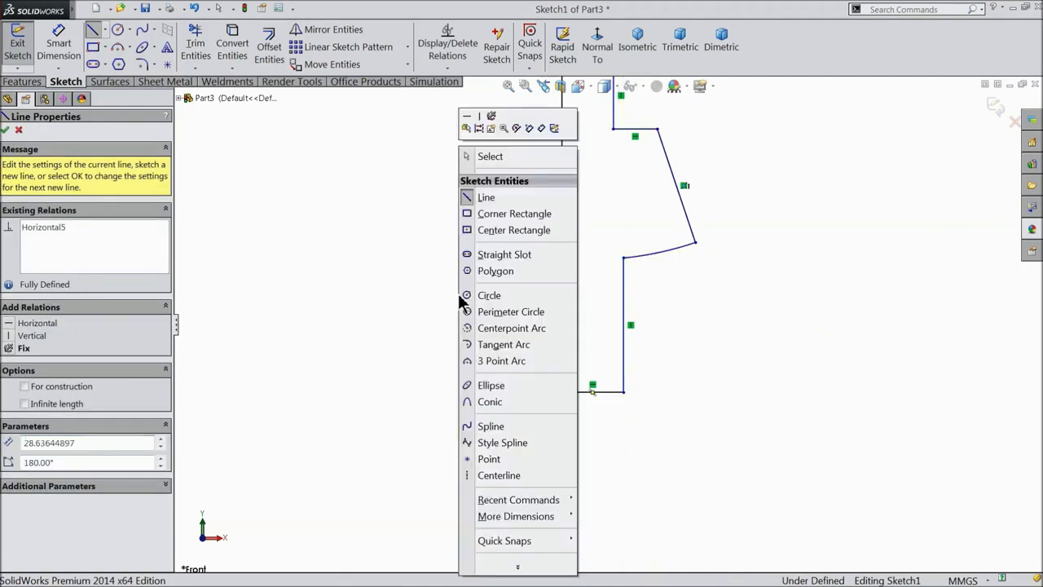
{"action": "left_click", "coordinate": [490, 156]}
Dimension the left line to 44 mm and the bottom line to 5.75 mm.
{"action": "scroll", "coordinate": [634, 279], "scroll_direction": "down", "scroll_amount": 3}
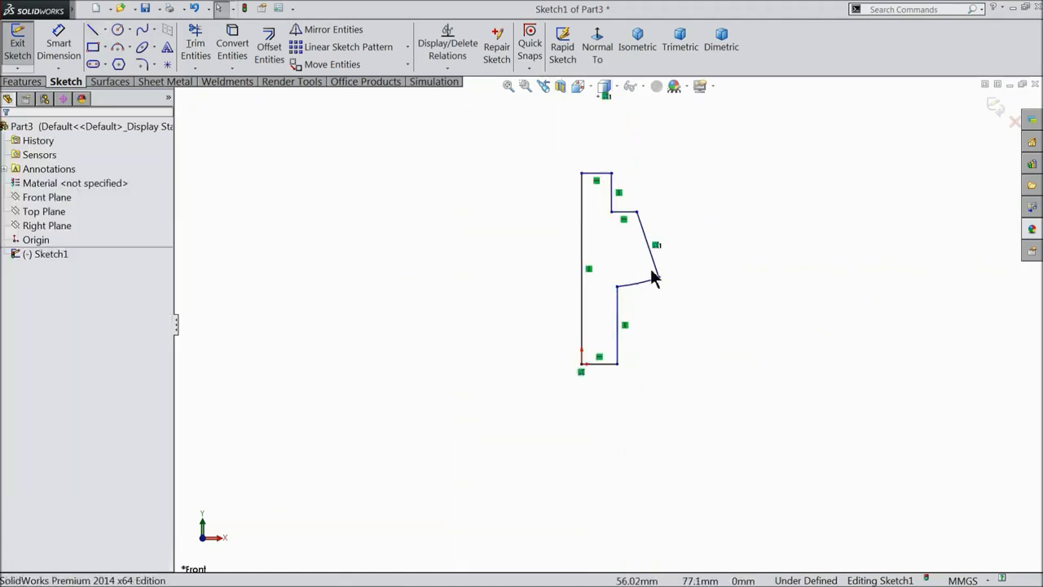
{"action": "scroll", "coordinate": [669, 274], "scroll_direction": "down", "scroll_amount": 5}
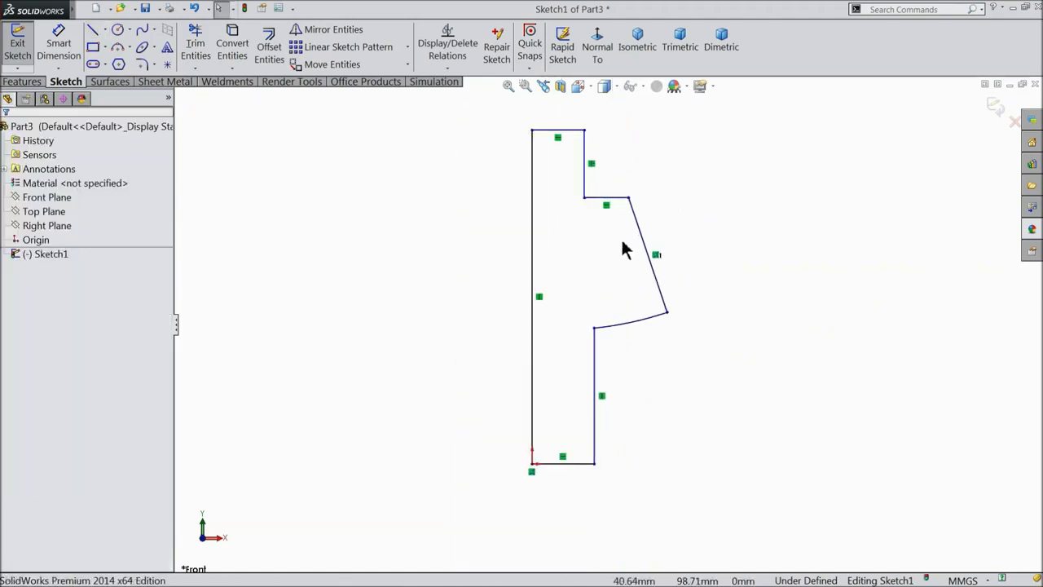
{"action": "left_click", "coordinate": [58, 45]}
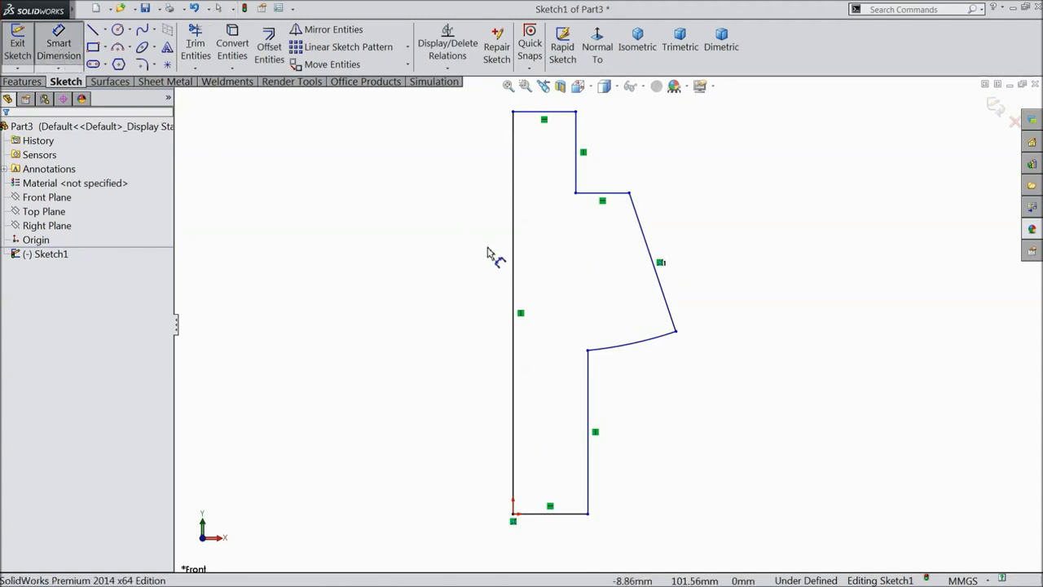
{"action": "left_click", "coordinate": [514, 280]}
{"action": "left_click", "coordinate": [464, 300]}
{"action": "type", "text": "44"}
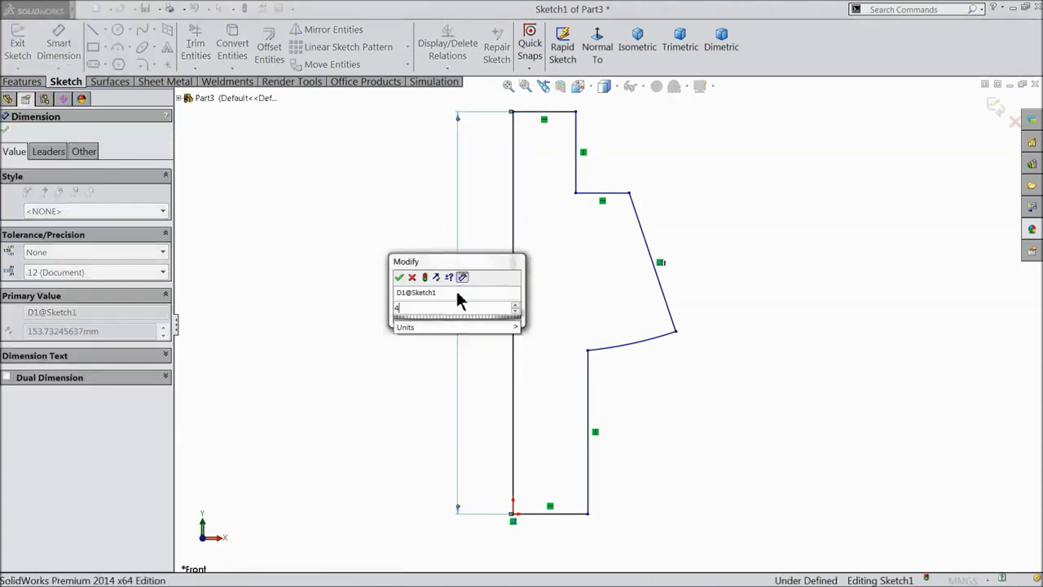
{"action": "left_click", "coordinate": [403, 274]}
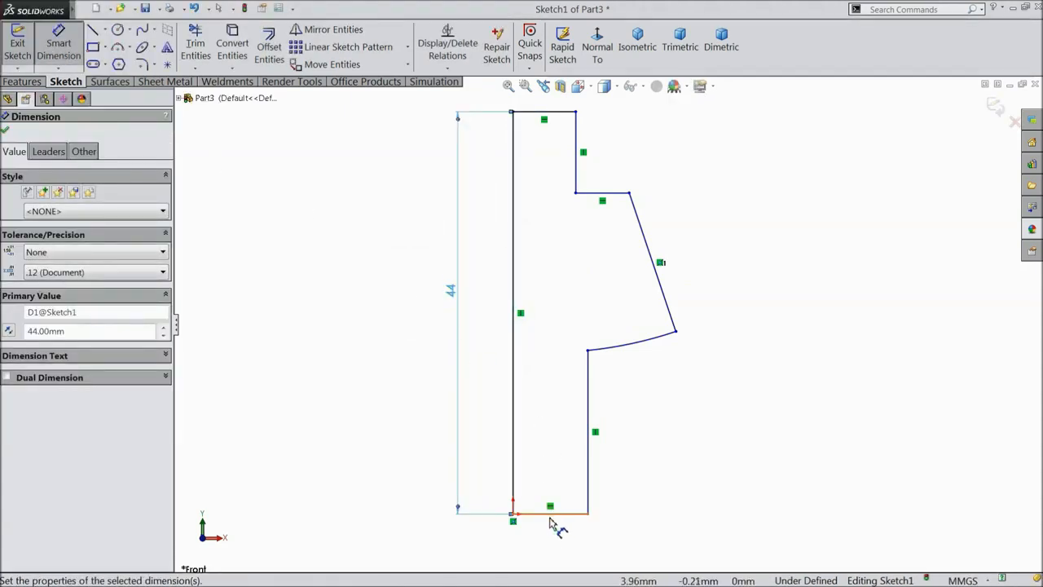
{"action": "left_click", "coordinate": [558, 514]}
{"action": "left_click", "coordinate": [548, 545]}
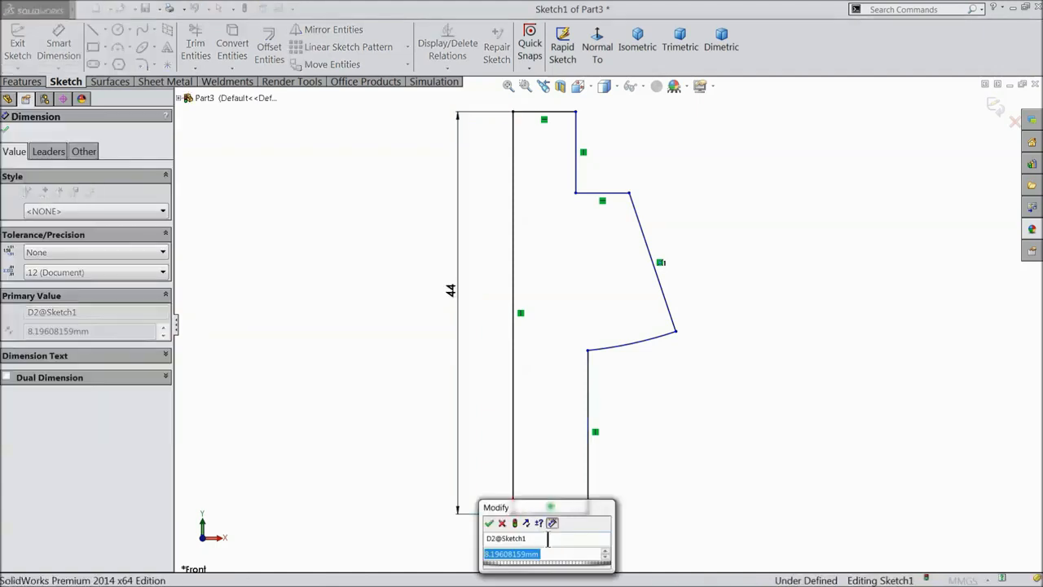
{"action": "type", "text": "5.75"}
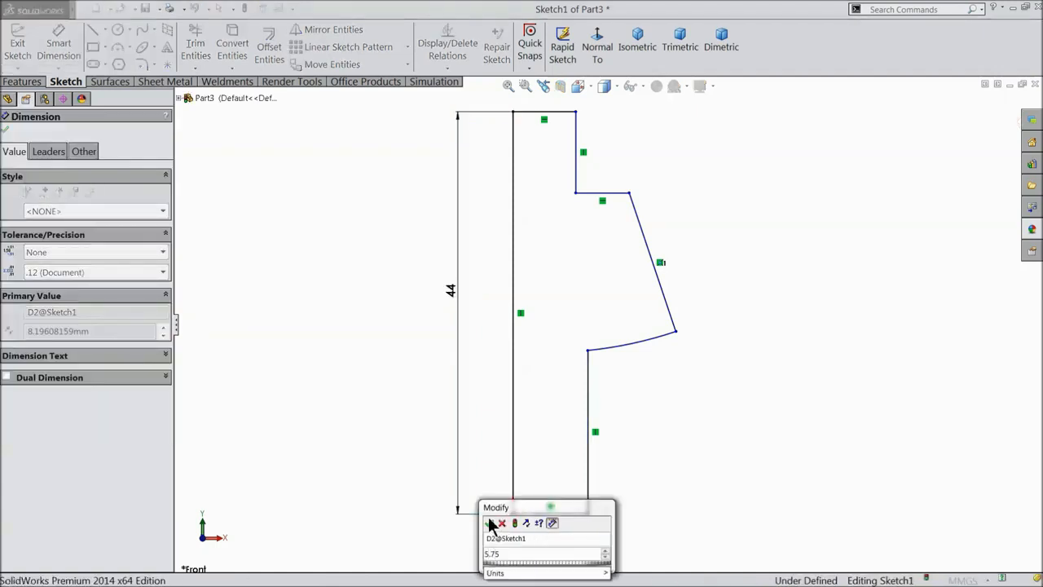
{"action": "left_click", "coordinate": [491, 523]}
Dimension the top line to 3.75 mm and the step corner to 7.75 mm from the left line.
{"action": "scroll", "coordinate": [539, 116], "scroll_direction": "up", "scroll_amount": 1}
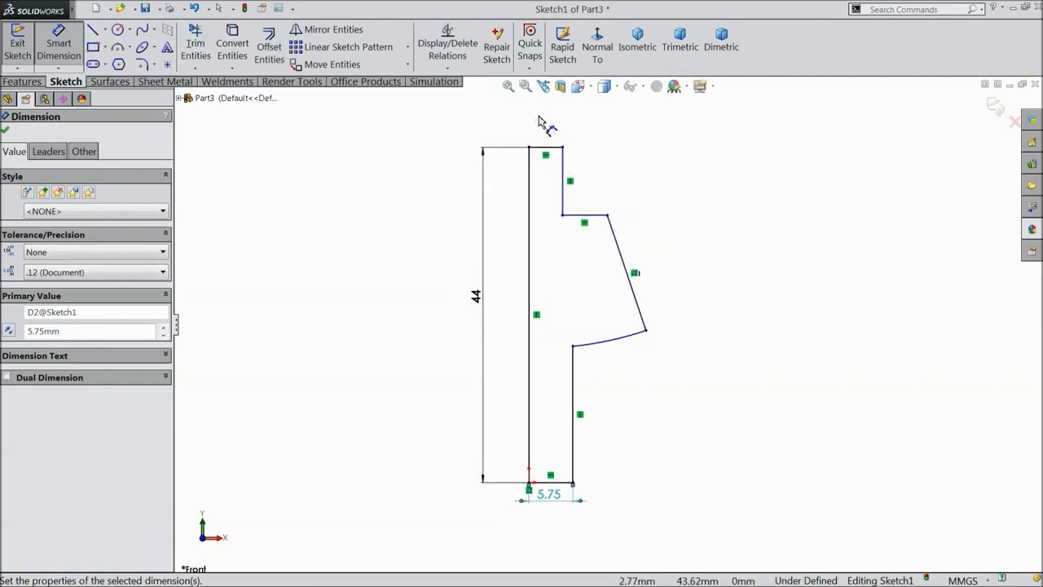
{"action": "left_click", "coordinate": [546, 150]}
{"action": "left_click", "coordinate": [542, 126]}
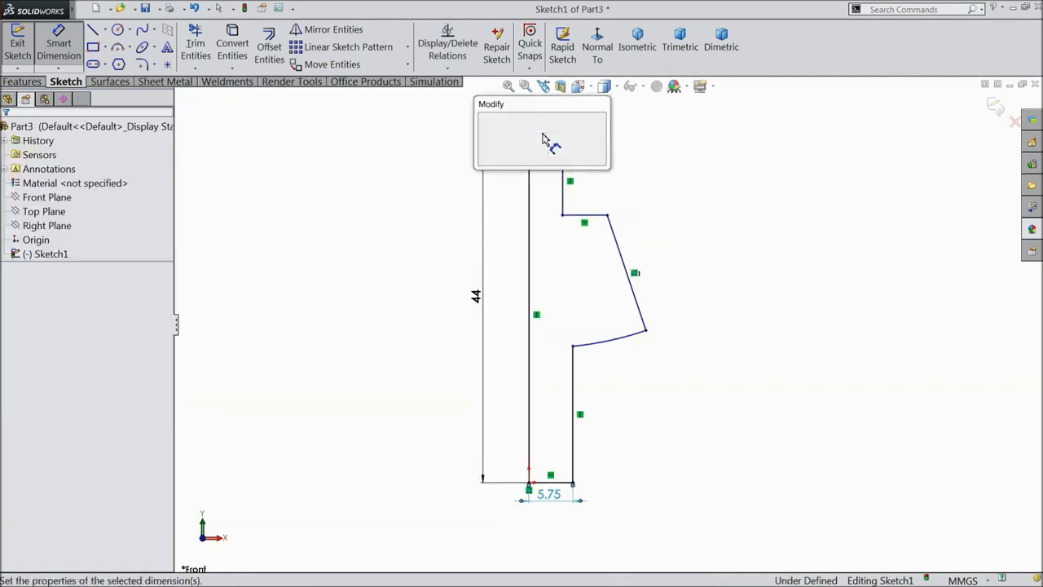
{"action": "type", "text": "3.75"}
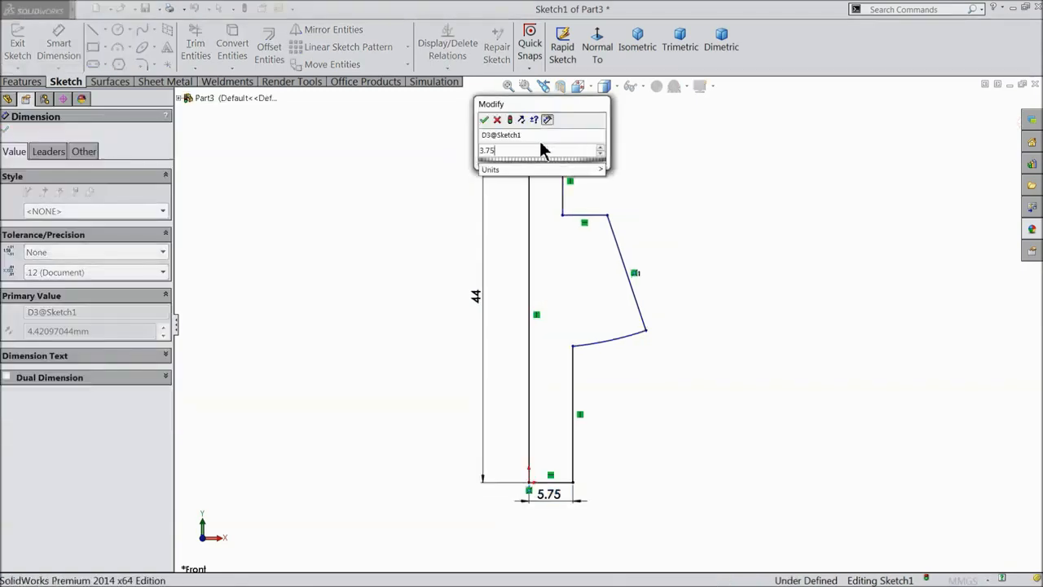
{"action": "left_click", "coordinate": [484, 119]}
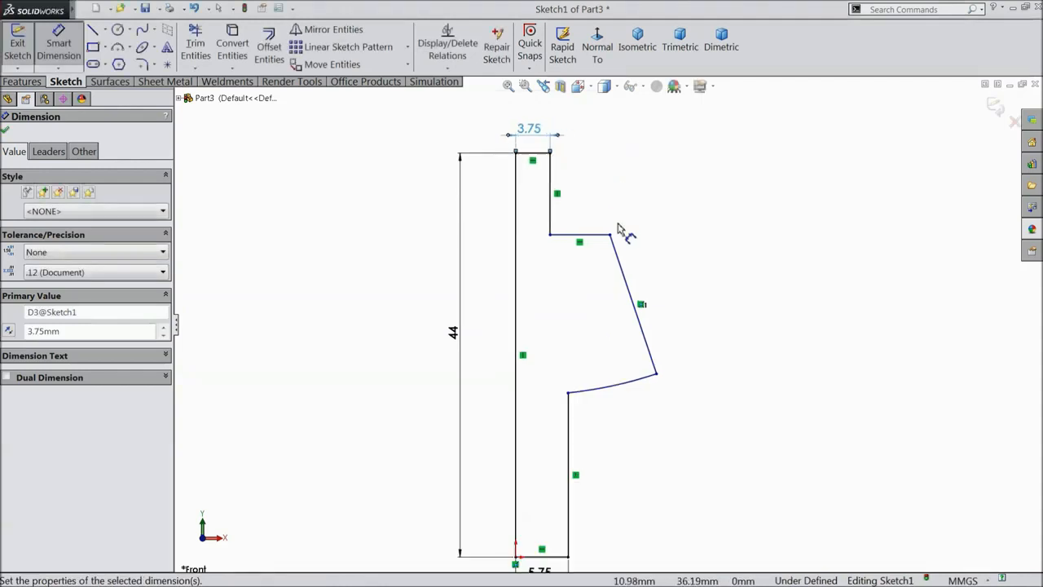
{"action": "left_click", "coordinate": [611, 236]}
{"action": "left_click", "coordinate": [517, 183]}
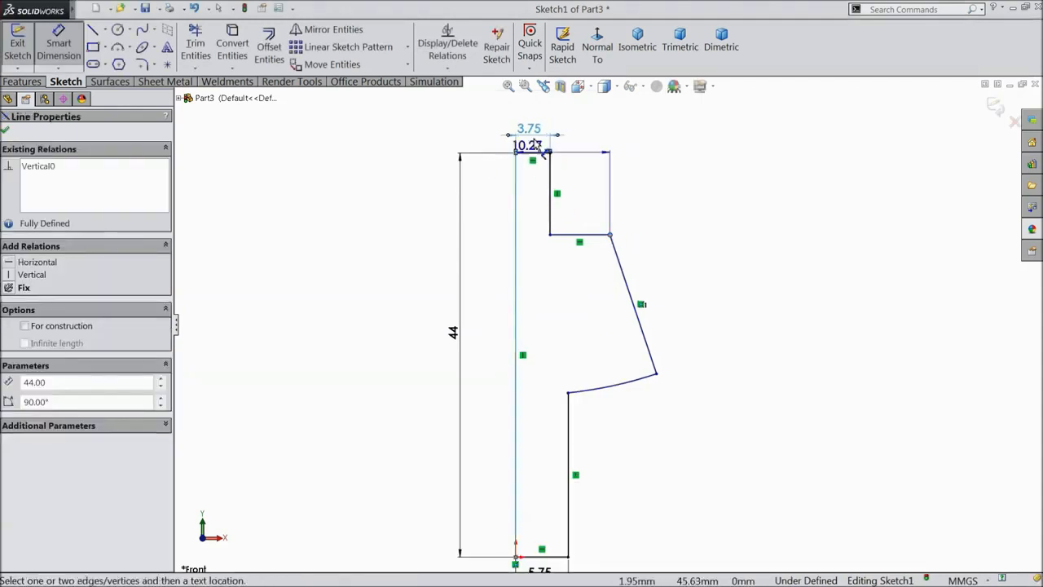
{"action": "left_click", "coordinate": [555, 118]}
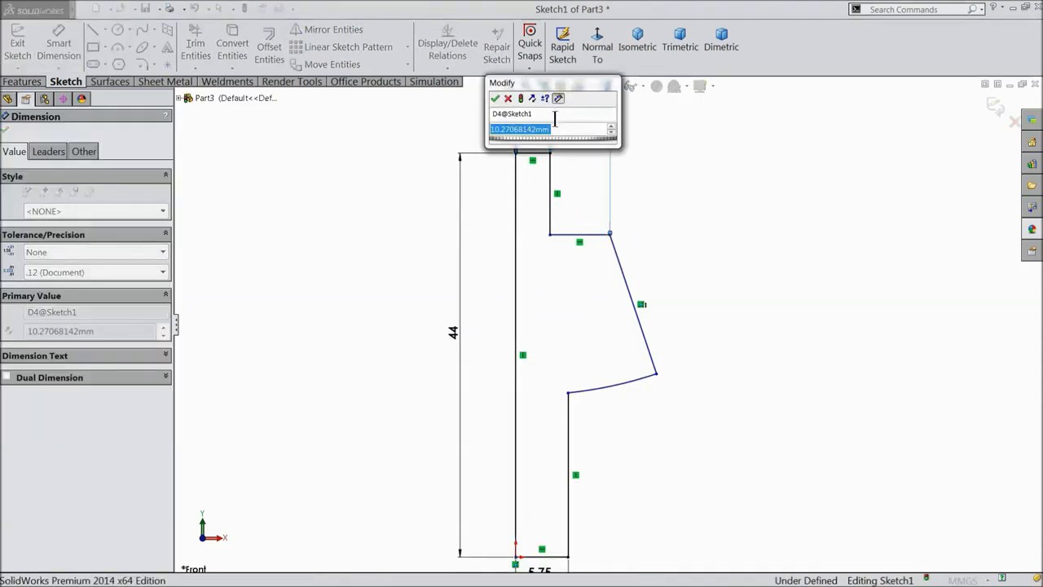
{"action": "type", "text": "7.75"}
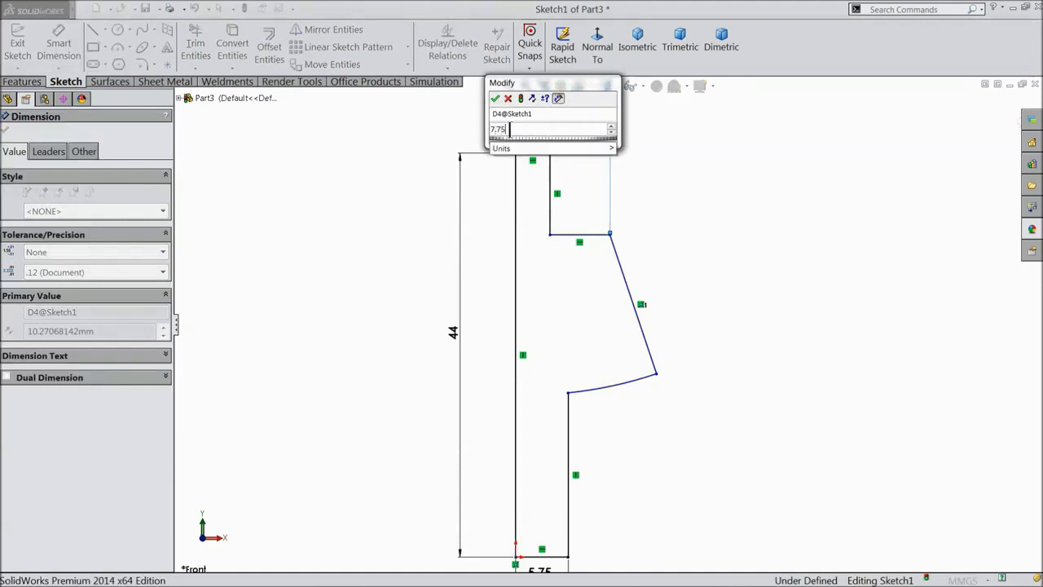
{"action": "left_click", "coordinate": [494, 99]}
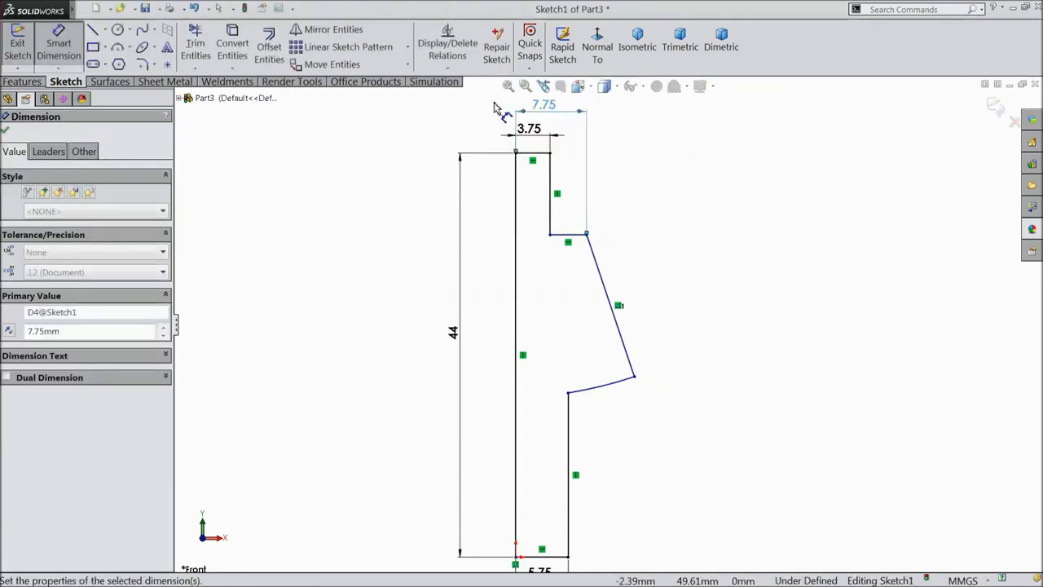
Dimension the slanted corner 10.5 mm from the left line and the slanted edge 10 mm tall.
{"action": "left_click", "coordinate": [635, 379]}
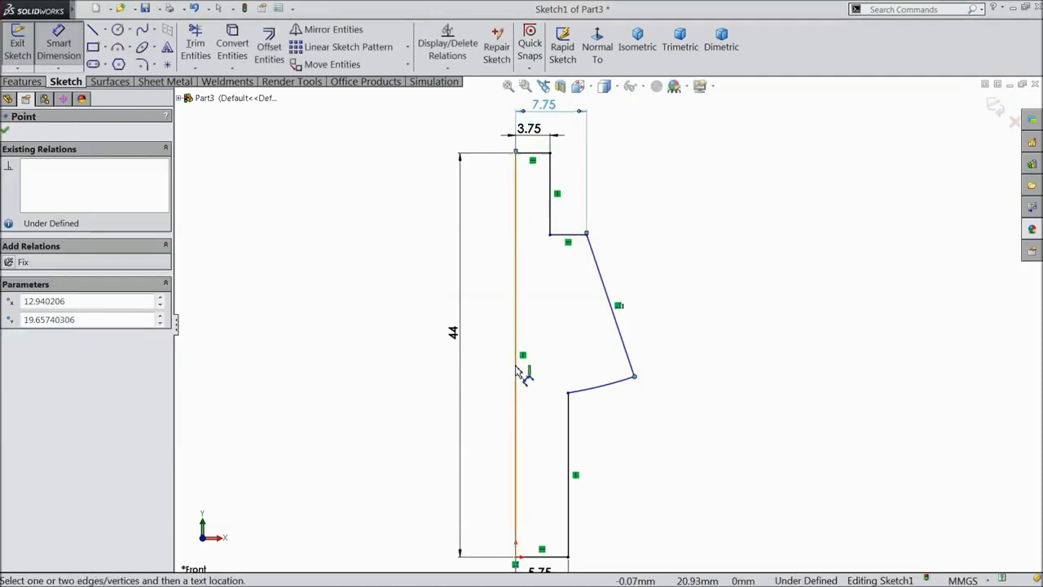
{"action": "left_click", "coordinate": [517, 364]}
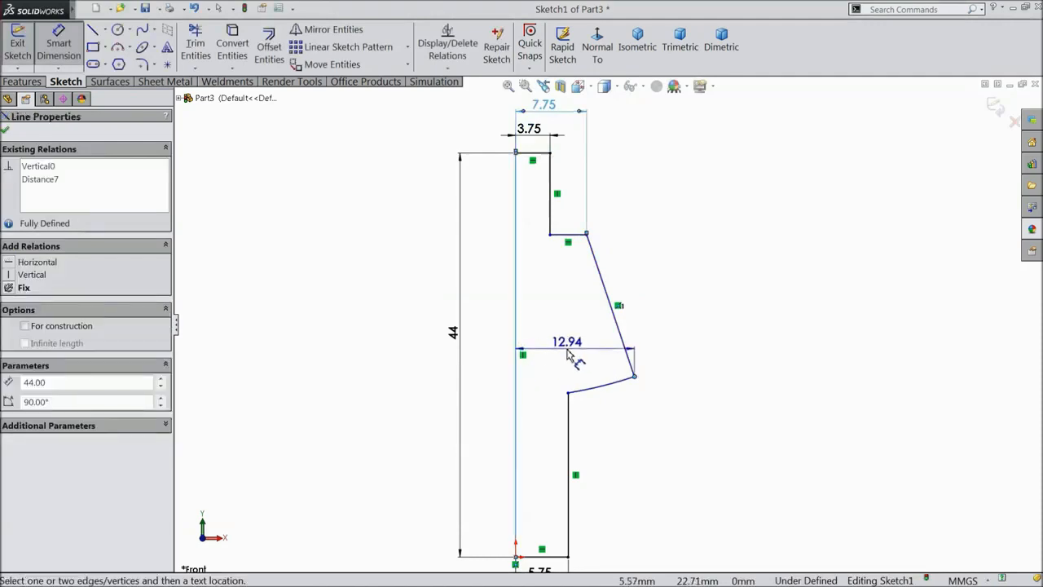
{"action": "left_click", "coordinate": [568, 353]}
{"action": "type", "text": "10.5"}
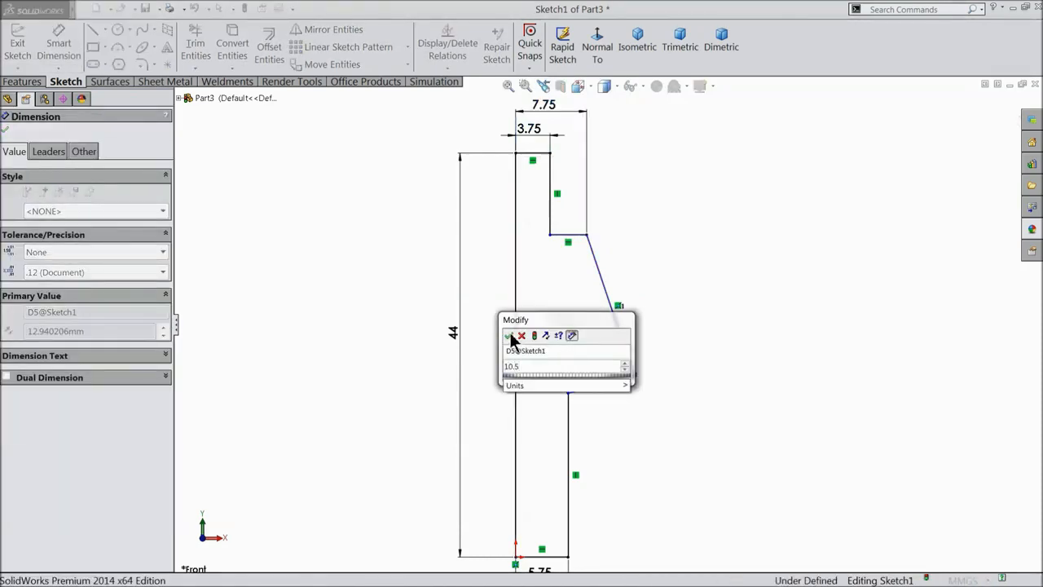
{"action": "left_click", "coordinate": [510, 337]}
{"action": "left_click", "coordinate": [587, 236]}
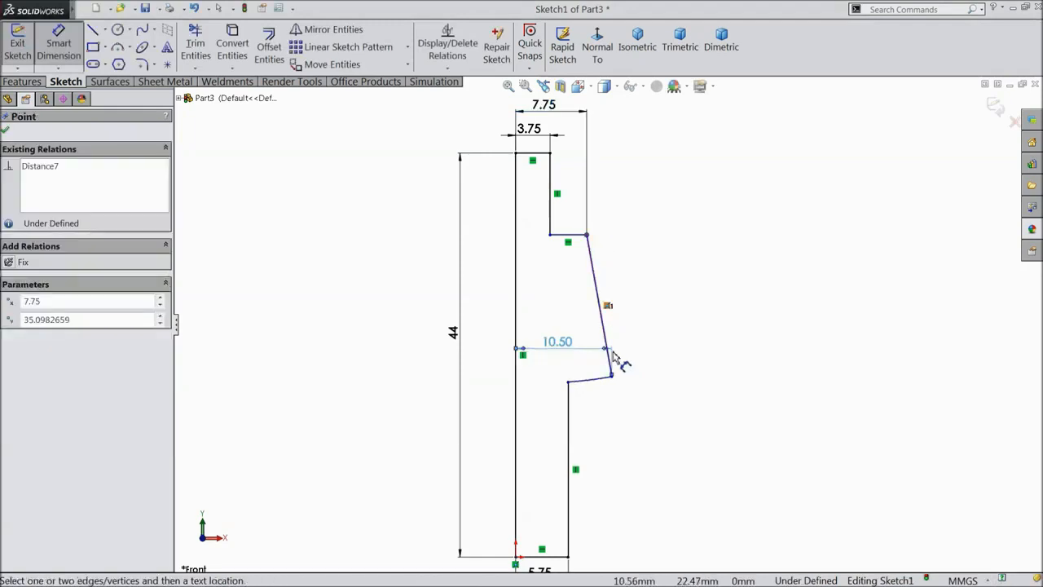
{"action": "left_click", "coordinate": [611, 376]}
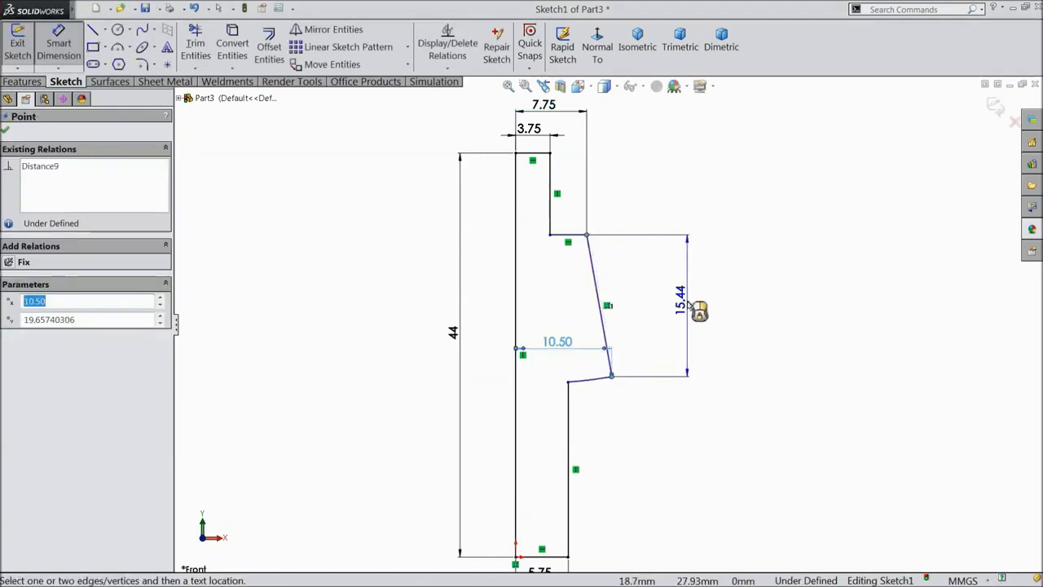
{"action": "left_click", "coordinate": [695, 308]}
{"action": "type", "text": "10"}
{"action": "left_click", "coordinate": [630, 289]}
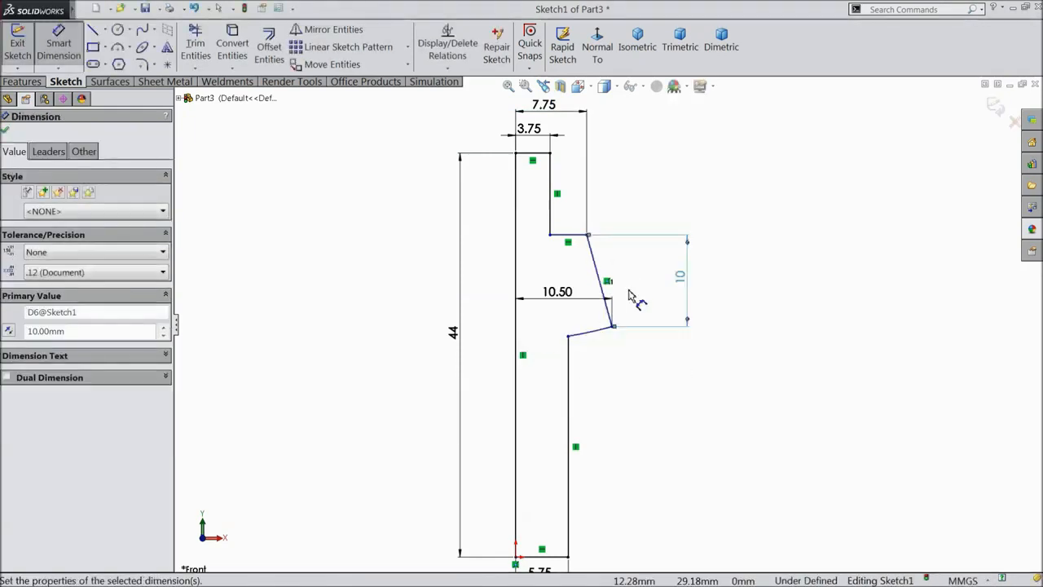
Dimension the short upper vertical edge to 6 mm and the lower shaft edge to 27 mm.
{"action": "scroll", "coordinate": [606, 343], "scroll_direction": "up", "scroll_amount": 2}
{"action": "scroll", "coordinate": [605, 366], "scroll_direction": "down", "scroll_amount": 2}
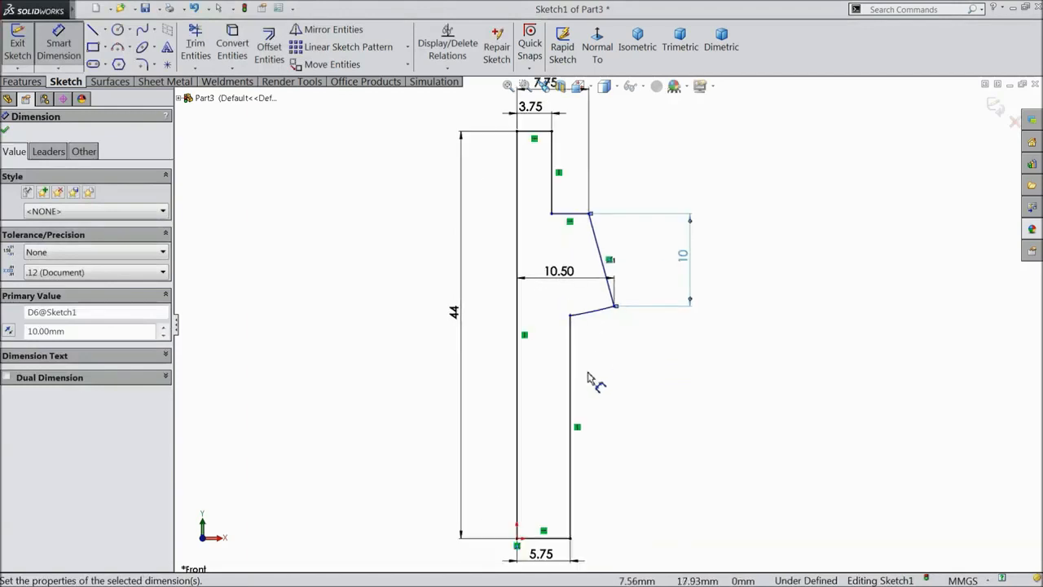
{"action": "left_click", "coordinate": [559, 173]}
{"action": "left_click", "coordinate": [617, 172]}
{"action": "type", "text": "6"}
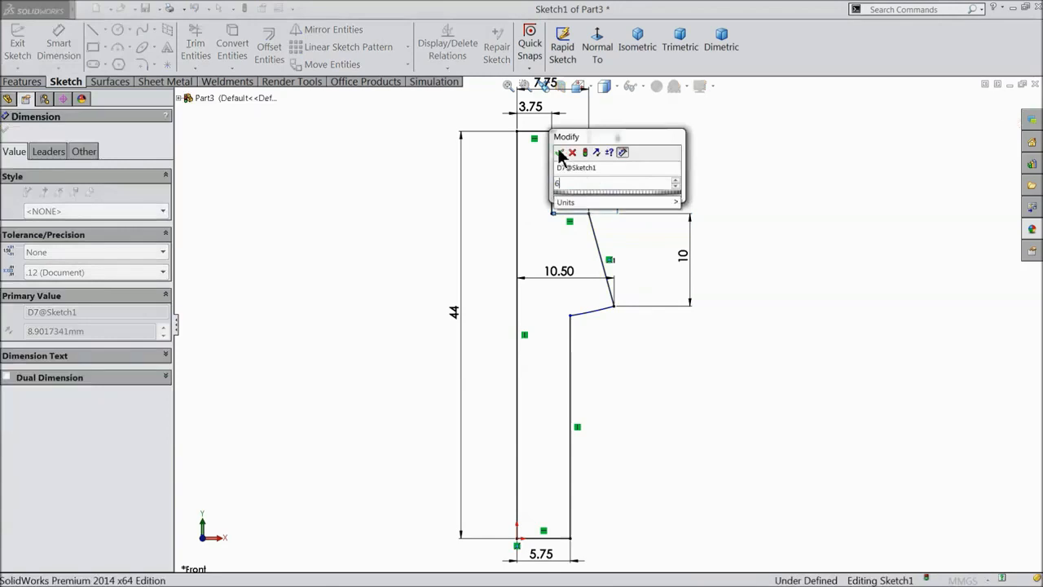
{"action": "left_click", "coordinate": [559, 152]}
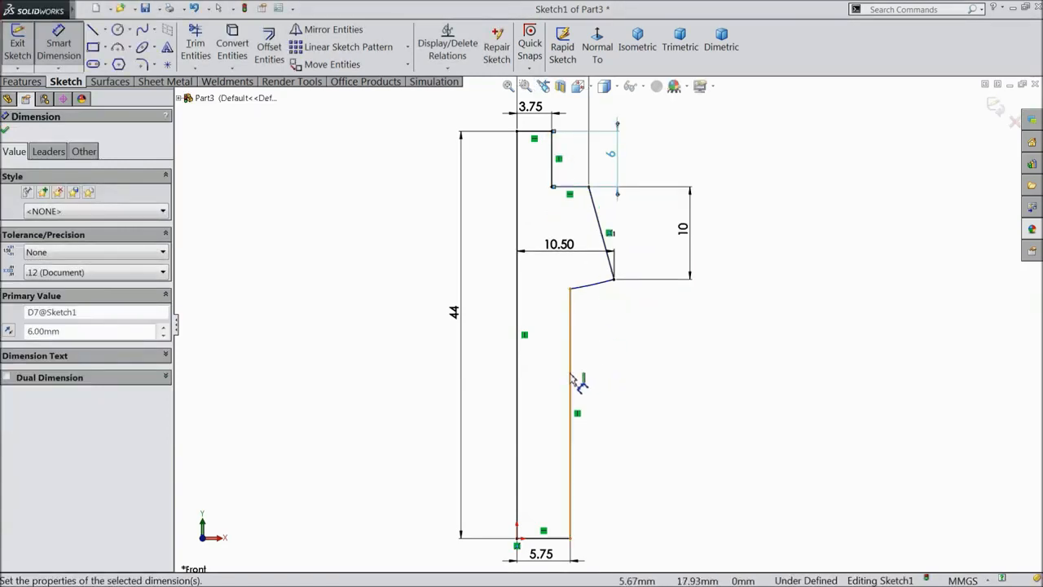
{"action": "left_click", "coordinate": [574, 378]}
{"action": "left_click", "coordinate": [634, 383]}
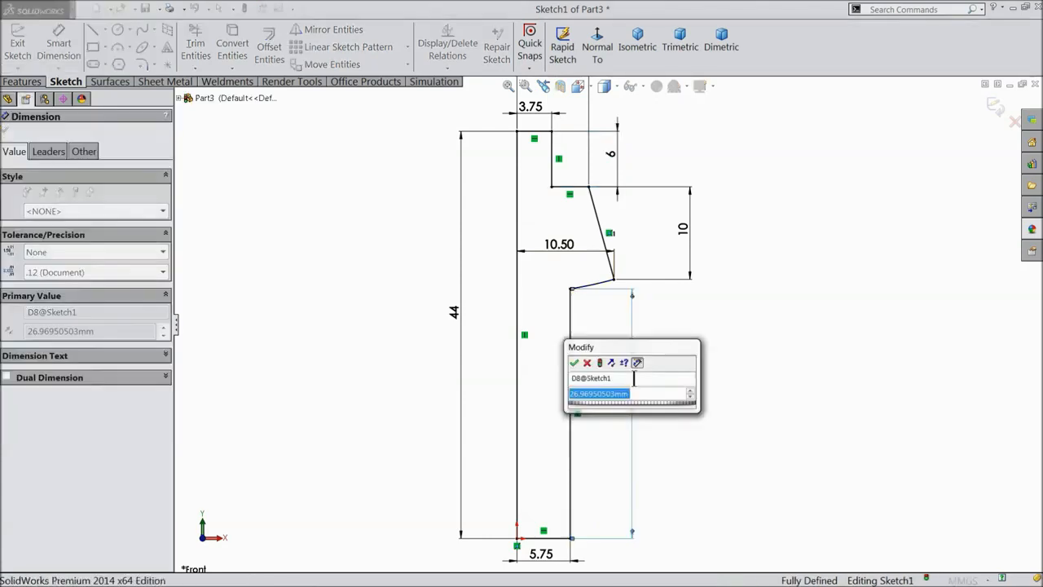
{"action": "type", "text": "27"}
{"action": "left_click", "coordinate": [576, 363]}
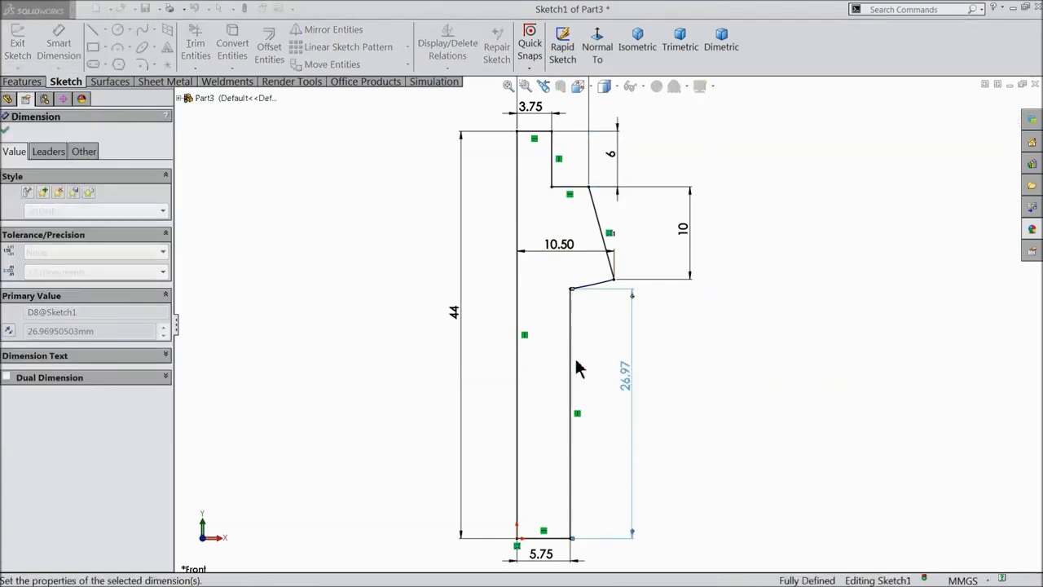
{"action": "scroll", "coordinate": [642, 253], "scroll_direction": "up", "scroll_amount": 2}
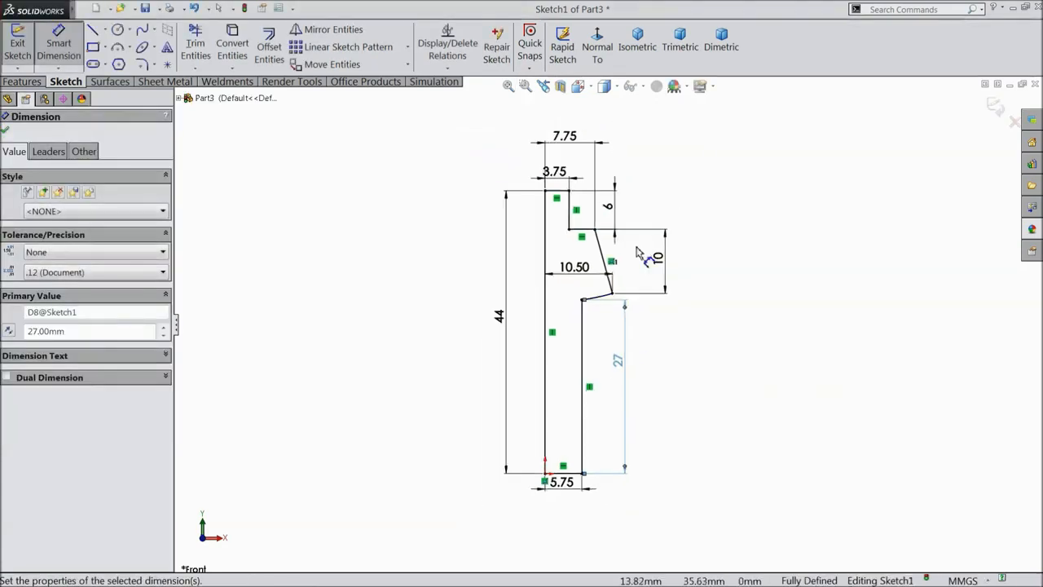
{"action": "scroll", "coordinate": [609, 232], "scroll_direction": "down", "scroll_amount": 1}
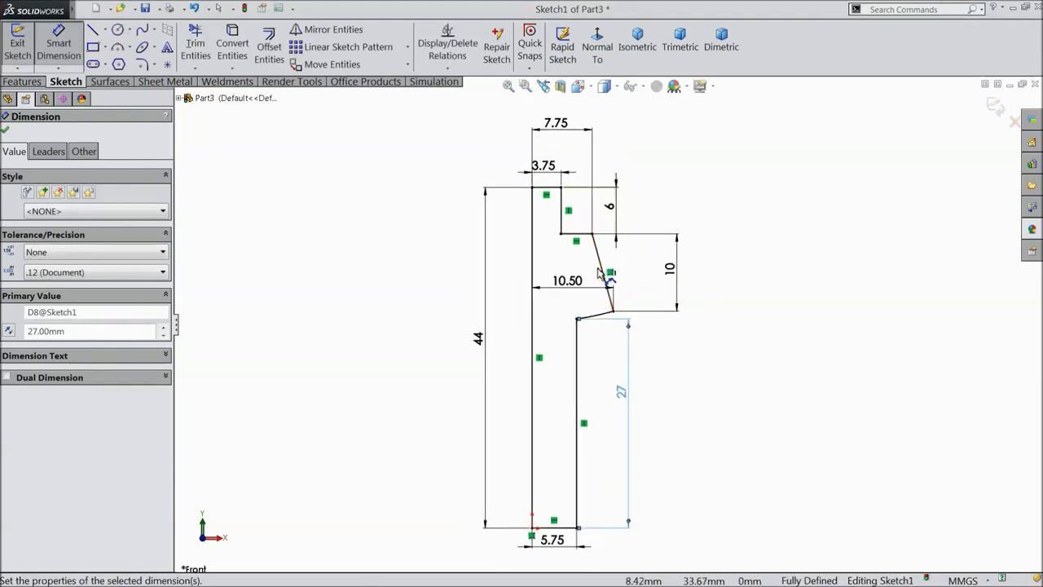
{"action": "left_click", "coordinate": [5, 129]}
{"action": "left_click", "coordinate": [23, 81]}
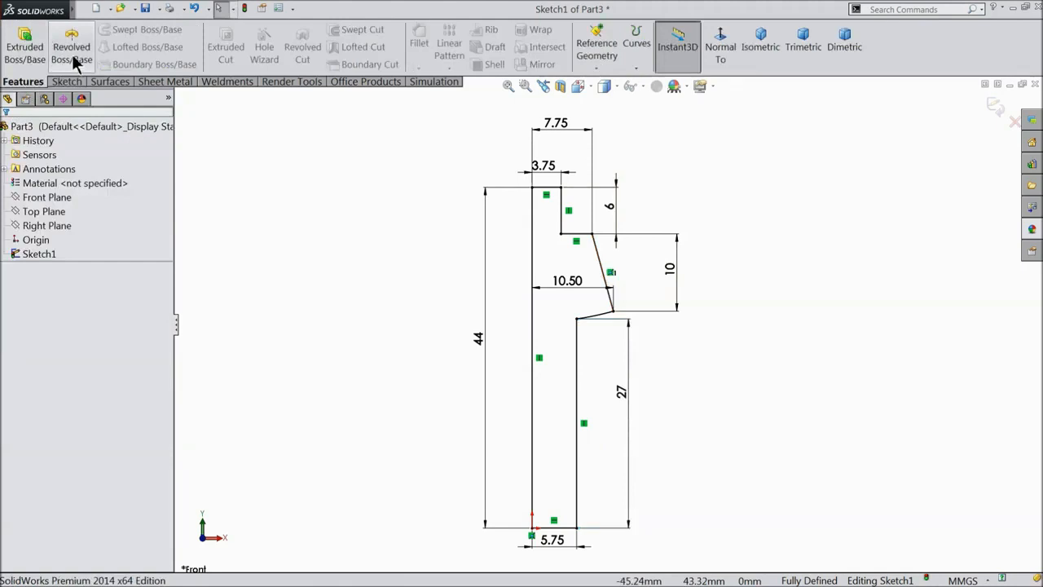
Revolve Sketch1 a full 360° about the 44 mm left line into a solid pin.
{"action": "left_click", "coordinate": [73, 62]}
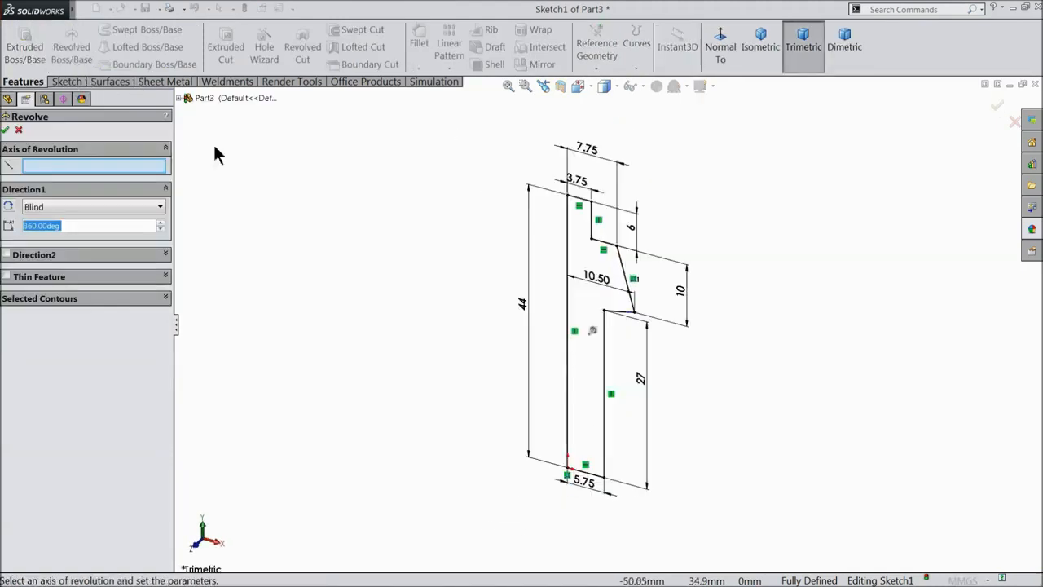
{"action": "left_click", "coordinate": [570, 293]}
{"action": "scroll", "coordinate": [603, 282], "scroll_direction": "down", "scroll_amount": 2}
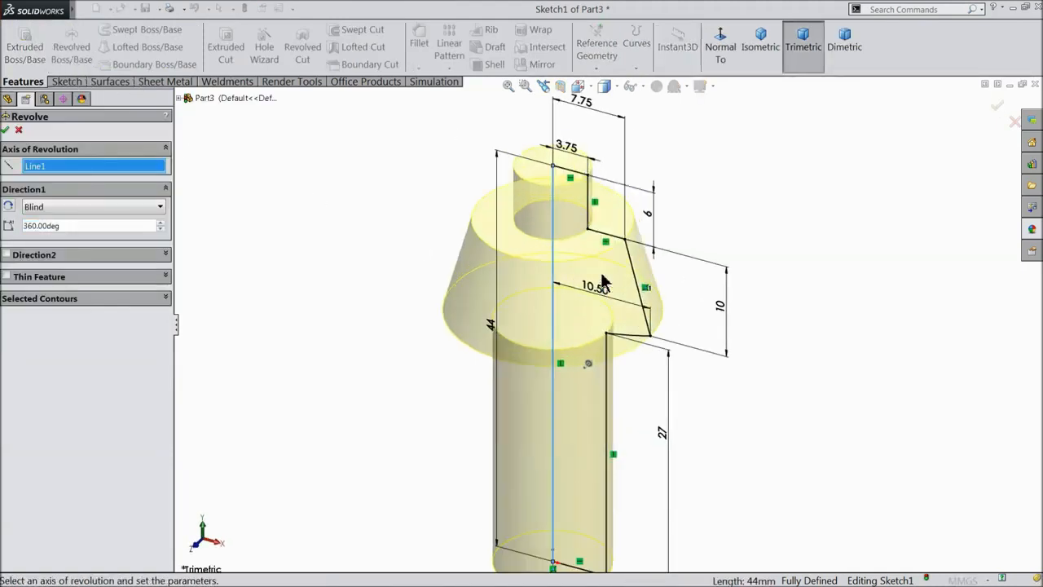
{"action": "left_click", "coordinate": [6, 131]}
{"action": "left_click", "coordinate": [88, 128]}
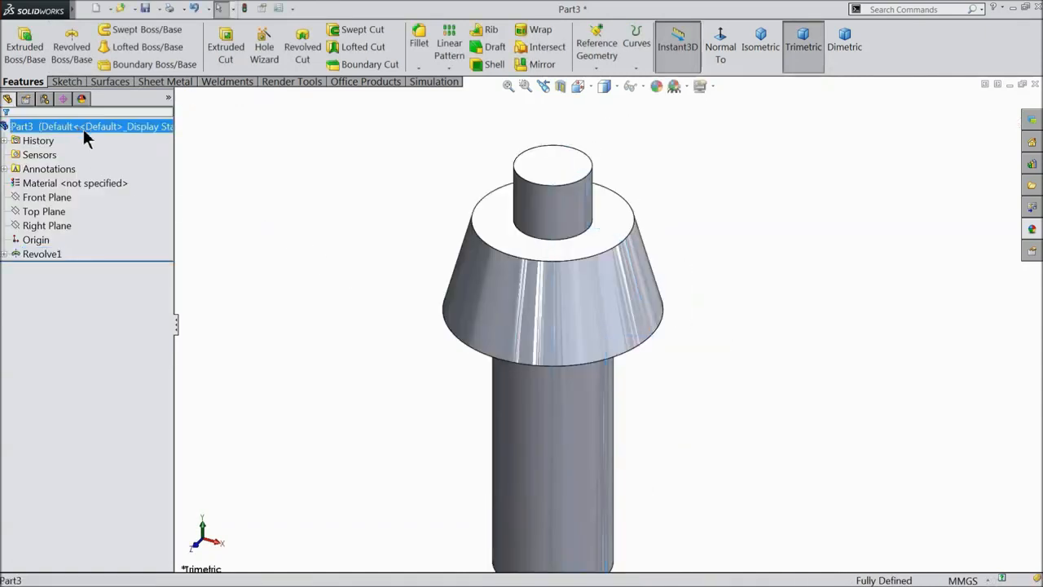
Apply the satin finish stainless steel appearance to the pin.
{"action": "left_click", "coordinate": [1033, 231]}
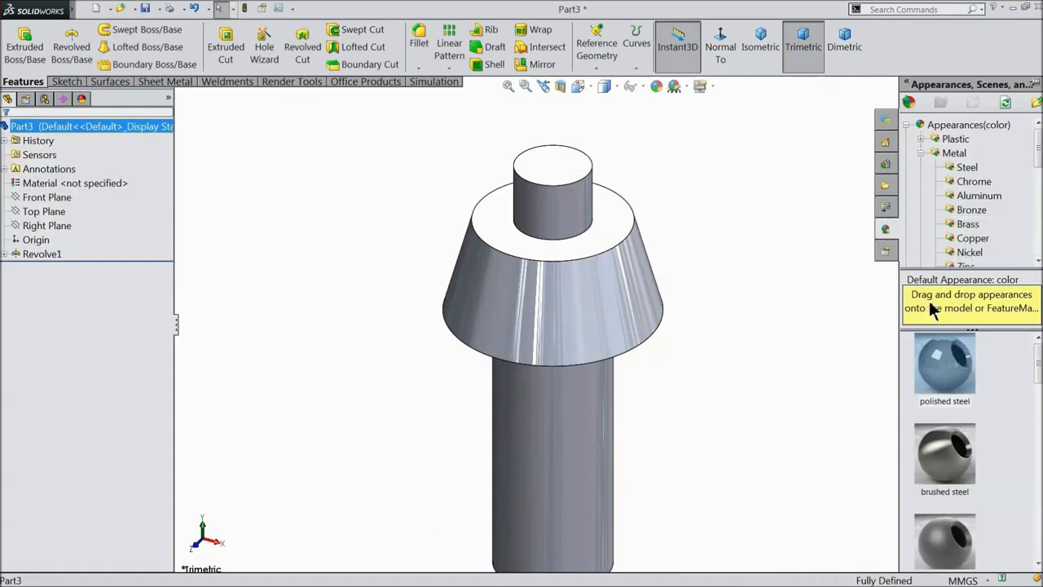
{"action": "scroll", "coordinate": [959, 361], "scroll_direction": "down", "scroll_amount": 2}
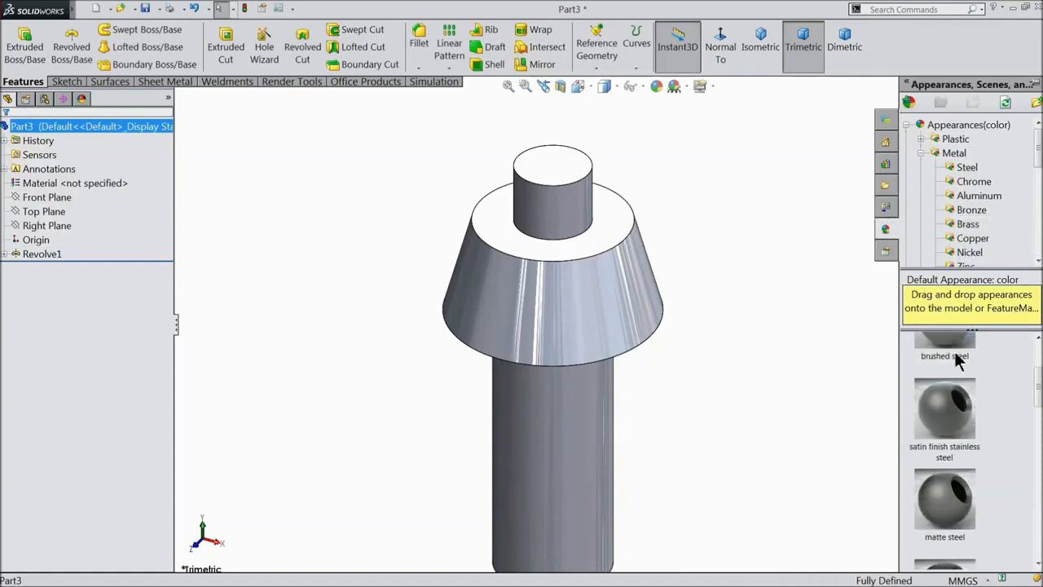
{"action": "double_click", "coordinate": [940, 426]}
{"action": "mouse_move", "coordinate": [645, 366]}
{"action": "middle_mouse_down"}
{"action": "mouse_move", "coordinate": [633, 344]}
{"action": "mouse_move", "coordinate": [634, 380]}
{"action": "mouse_move", "coordinate": [654, 344]}
{"action": "mouse_move", "coordinate": [661, 373]}
{"action": "mouse_move", "coordinate": [657, 354]}
{"action": "mouse_move", "coordinate": [658, 364]}
{"action": "middle_mouse_up"}
{"action": "scroll", "coordinate": [623, 389], "scroll_direction": "down", "scroll_amount": 2}
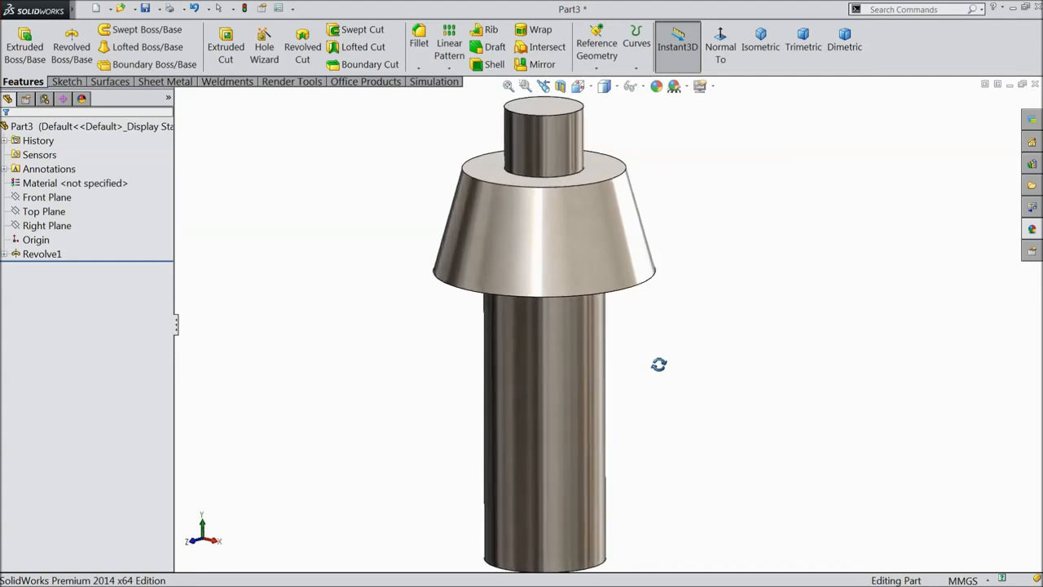
{"action": "left_click", "coordinate": [37, 200]}
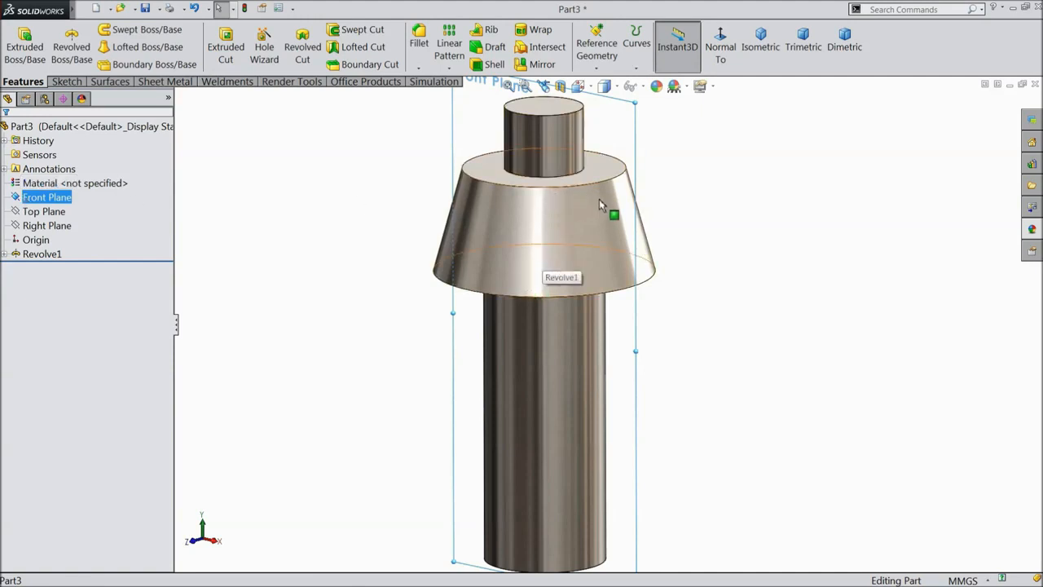
Start a Front Plane sketch in normal view and draw a centerline up from the shaft bottom.
{"action": "left_click", "coordinate": [530, 237]}
{"action": "left_click", "coordinate": [388, 242]}
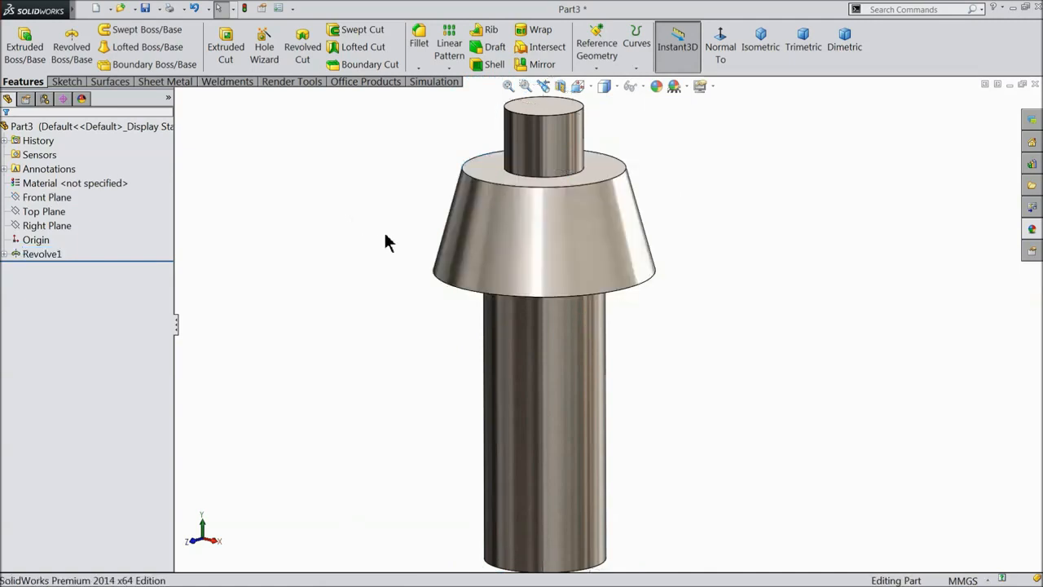
{"action": "left_click", "coordinate": [18, 199]}
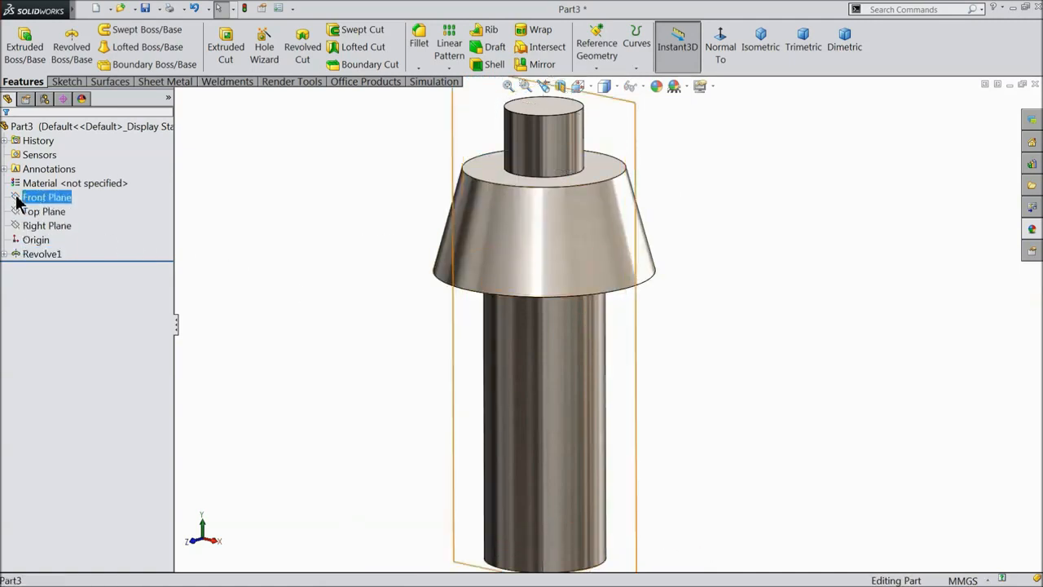
{"action": "left_click", "coordinate": [25, 182]}
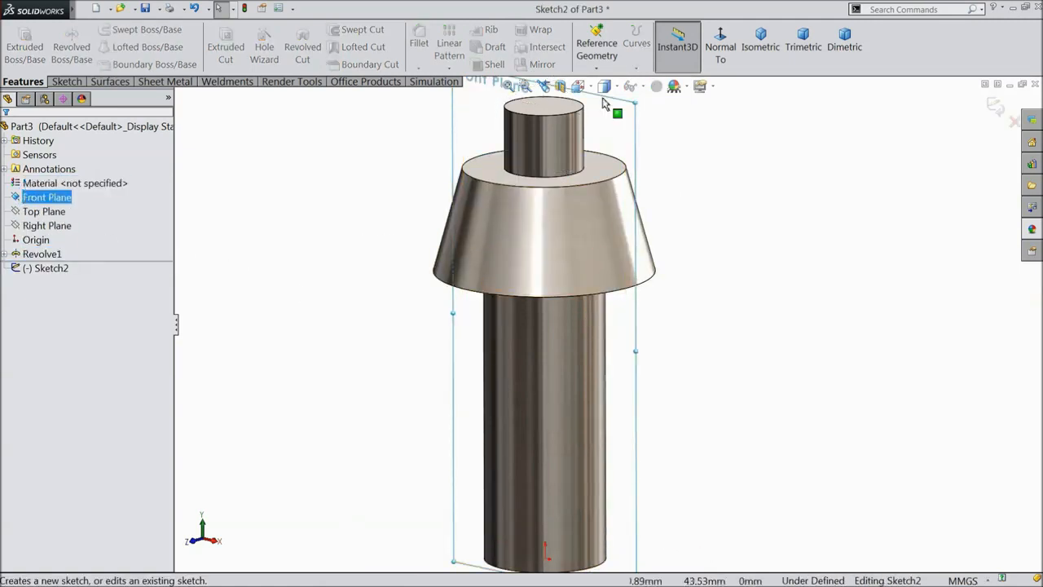
{"action": "left_click", "coordinate": [715, 50]}
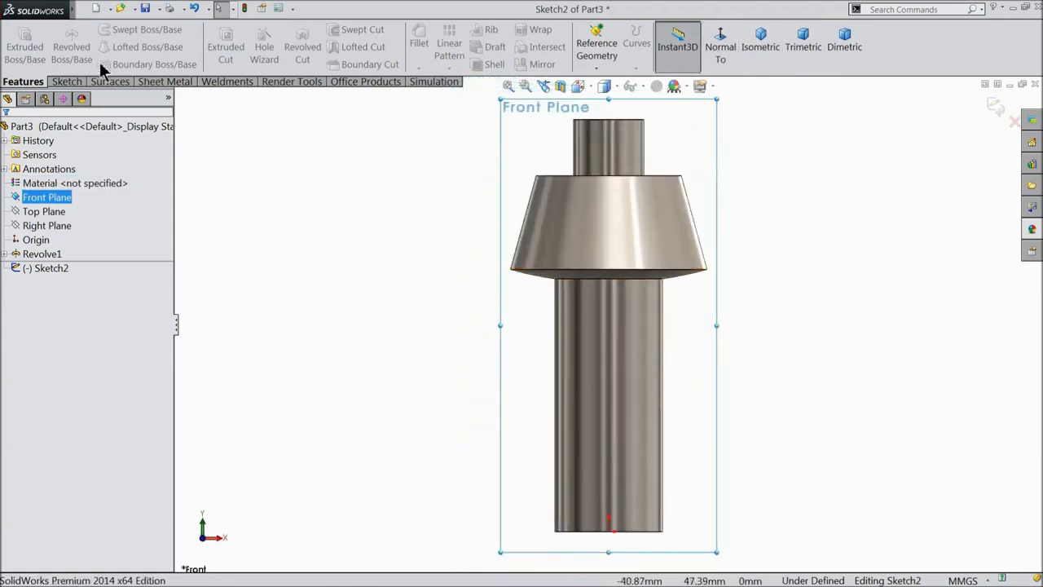
{"action": "left_click", "coordinate": [67, 82]}
{"action": "left_click", "coordinate": [105, 31]}
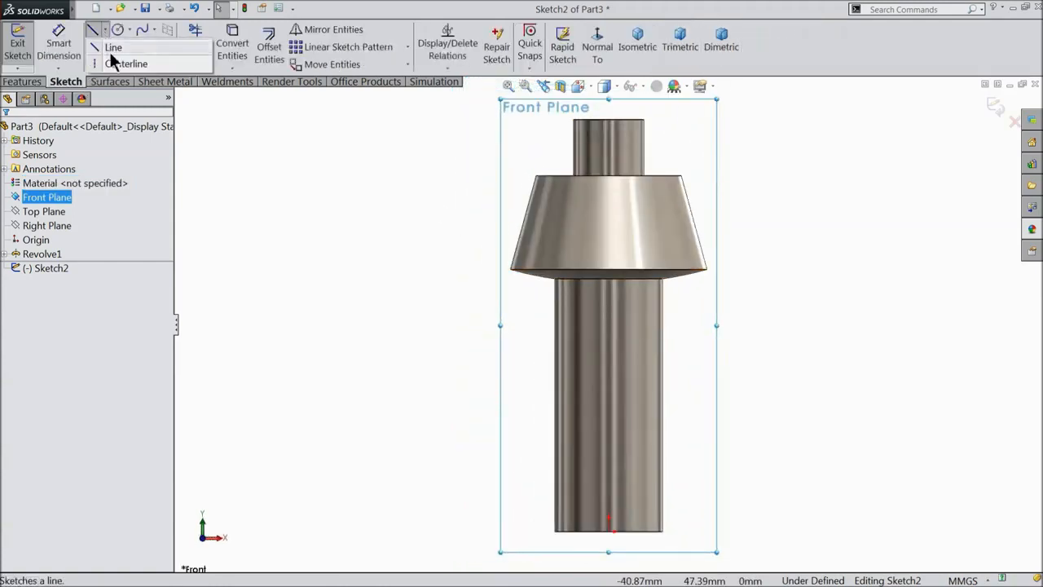
{"action": "left_click", "coordinate": [102, 63]}
{"action": "scroll", "coordinate": [664, 483], "scroll_direction": "down", "scroll_amount": 3}
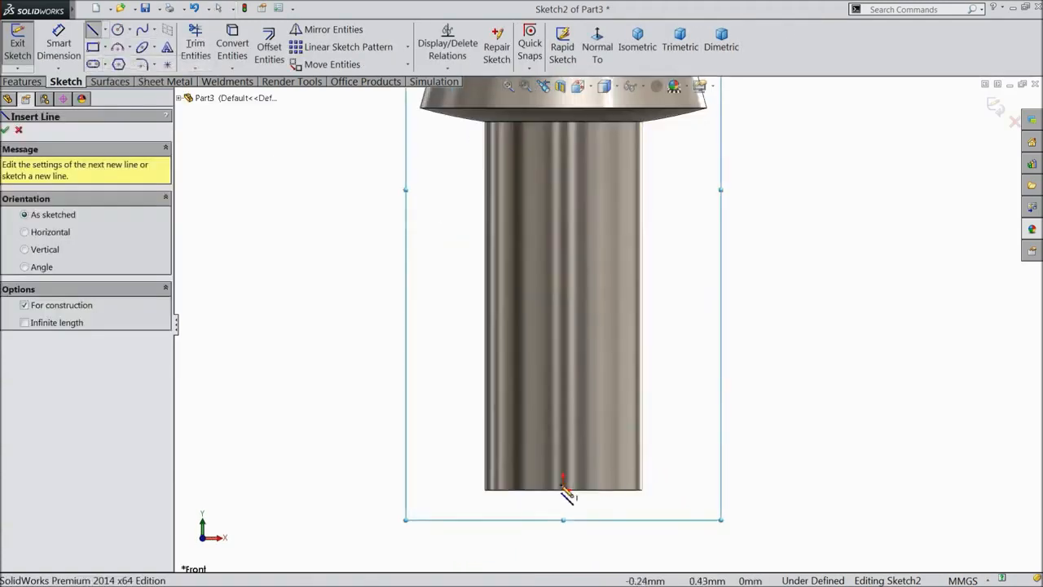
{"action": "left_click", "coordinate": [564, 490]}
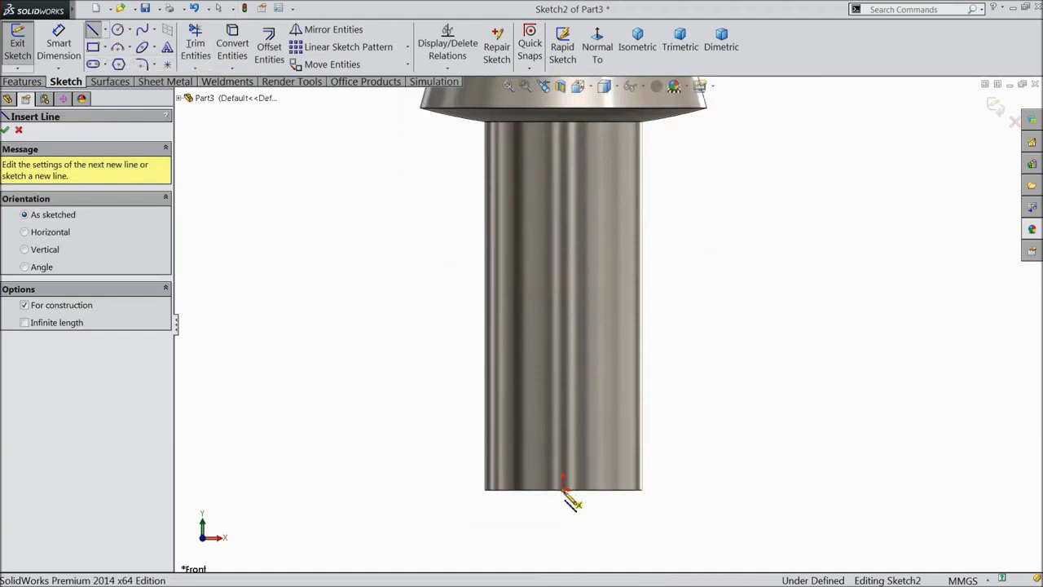
{"action": "left_click", "coordinate": [563, 265]}
{"action": "right_click", "coordinate": [577, 228]}
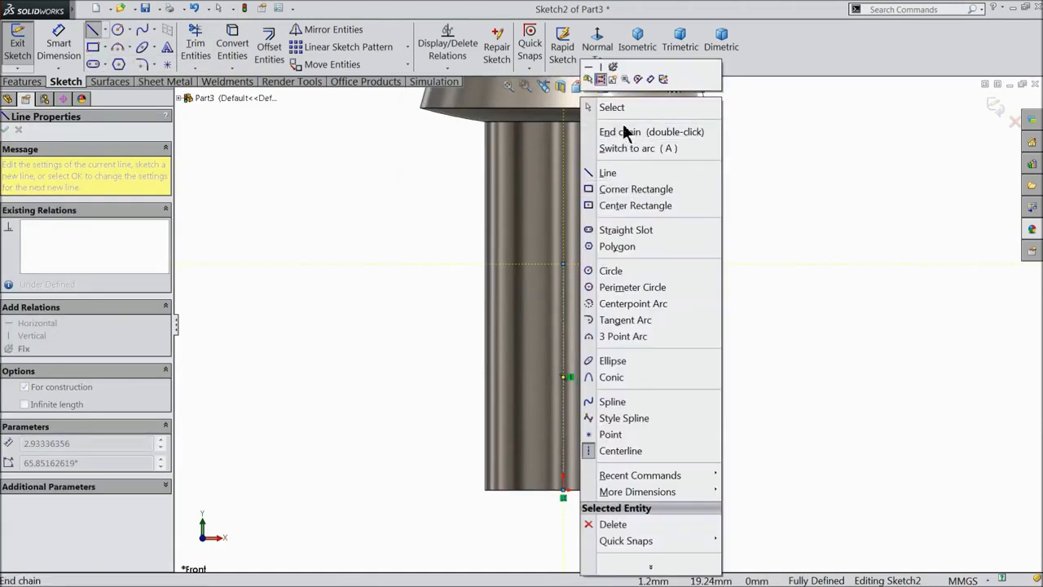
{"action": "left_click", "coordinate": [624, 133]}
{"action": "key", "text": "Escape"}
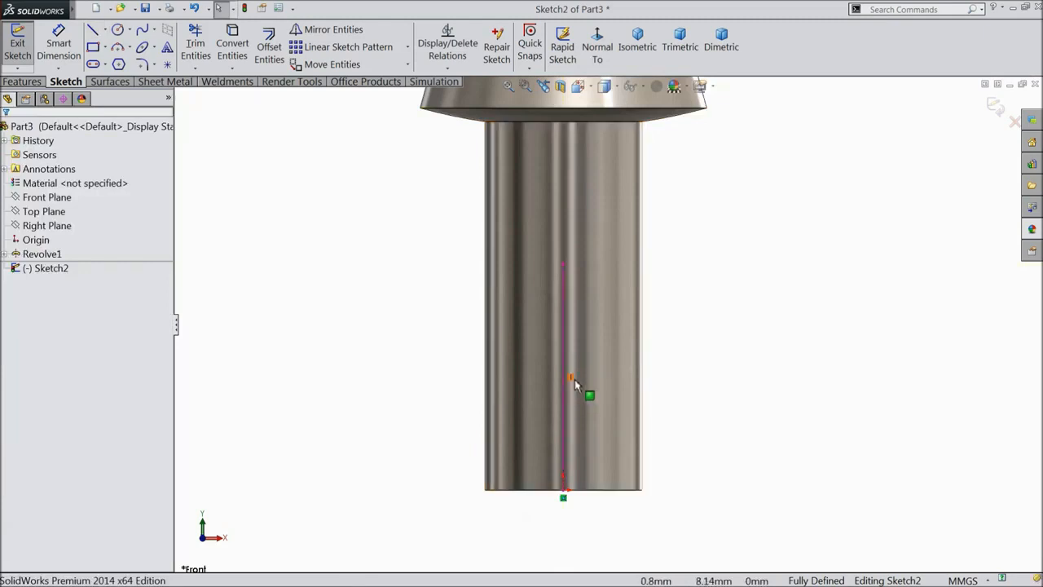
Draw a circle centred on the centerline's top end and dimension it to Ø6.50 mm.
{"action": "left_click", "coordinate": [119, 30]}
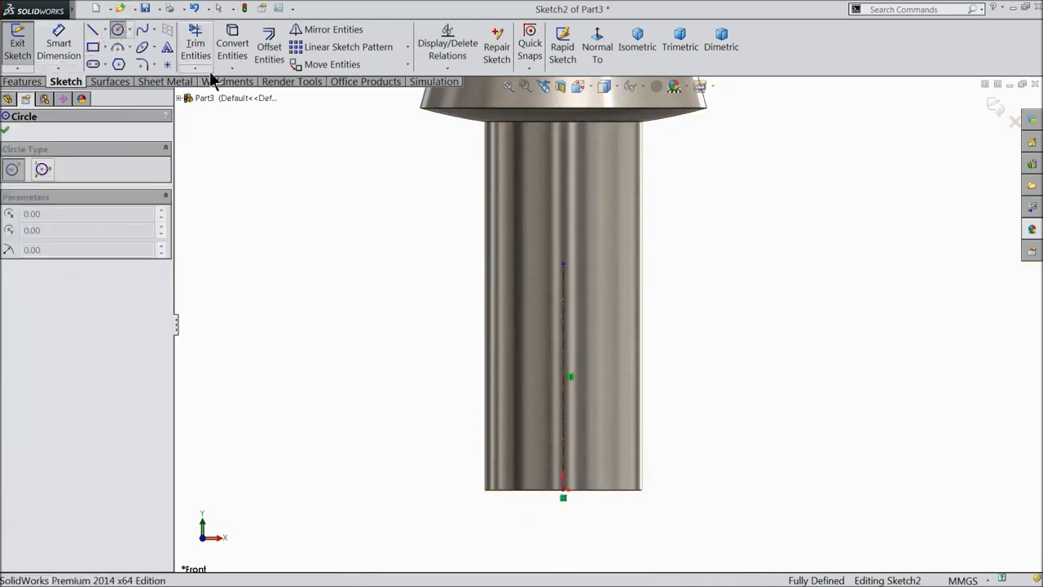
{"action": "left_click", "coordinate": [563, 264]}
{"action": "left_click", "coordinate": [564, 212]}
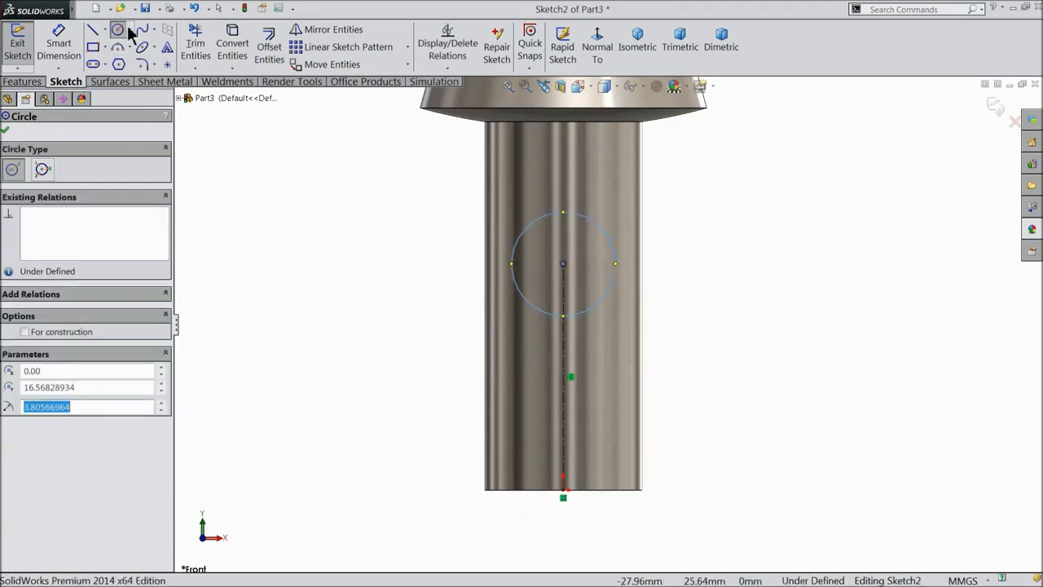
{"action": "left_click", "coordinate": [76, 49]}
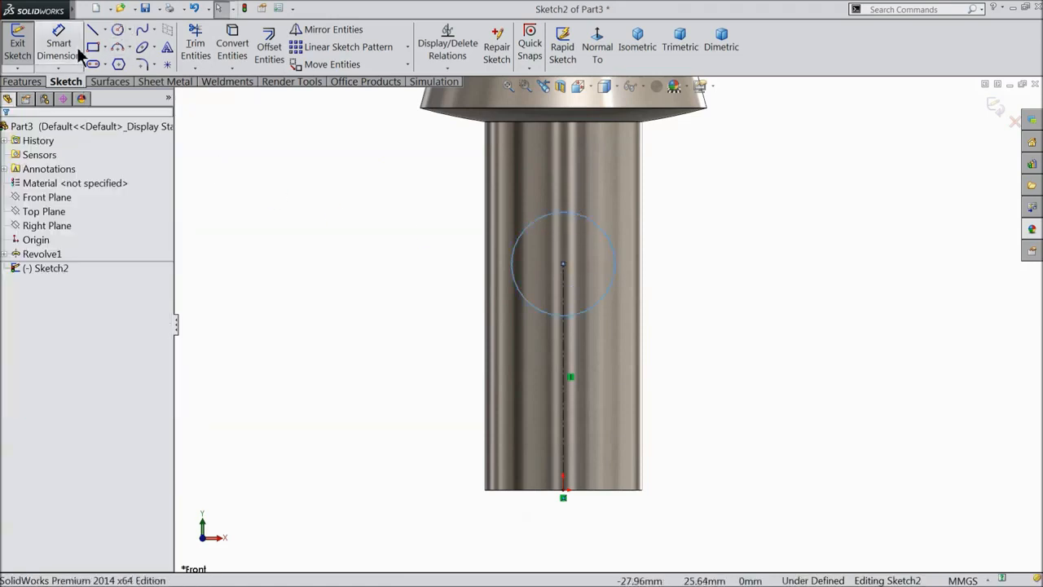
{"action": "left_click", "coordinate": [613, 253]}
{"action": "left_click", "coordinate": [712, 275]}
{"action": "type", "text": "65"}
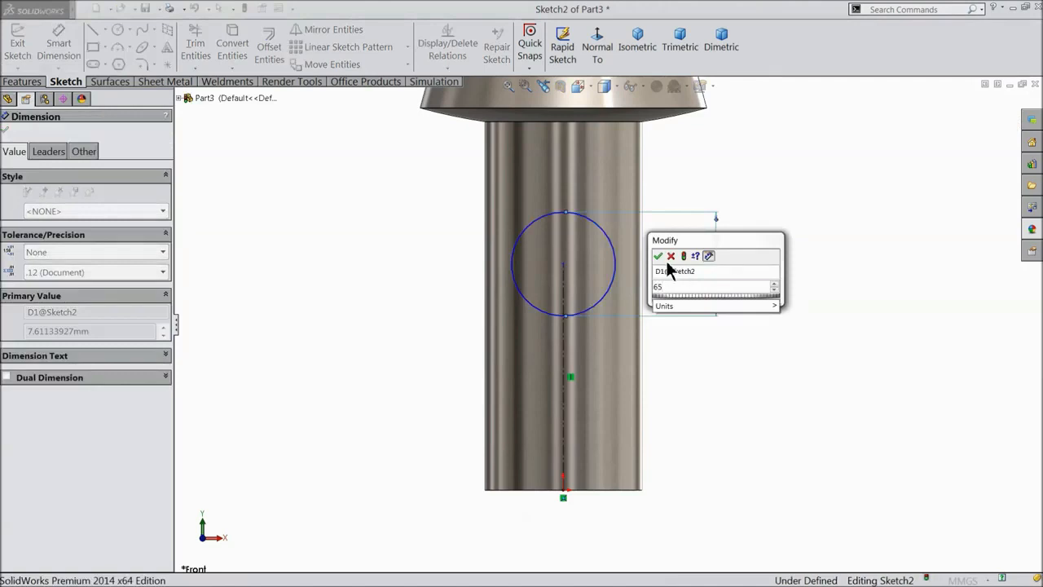
{"action": "key", "text": "BackSpace"}
{"action": "type", "text": ".5"}
{"action": "key", "text": "Return"}
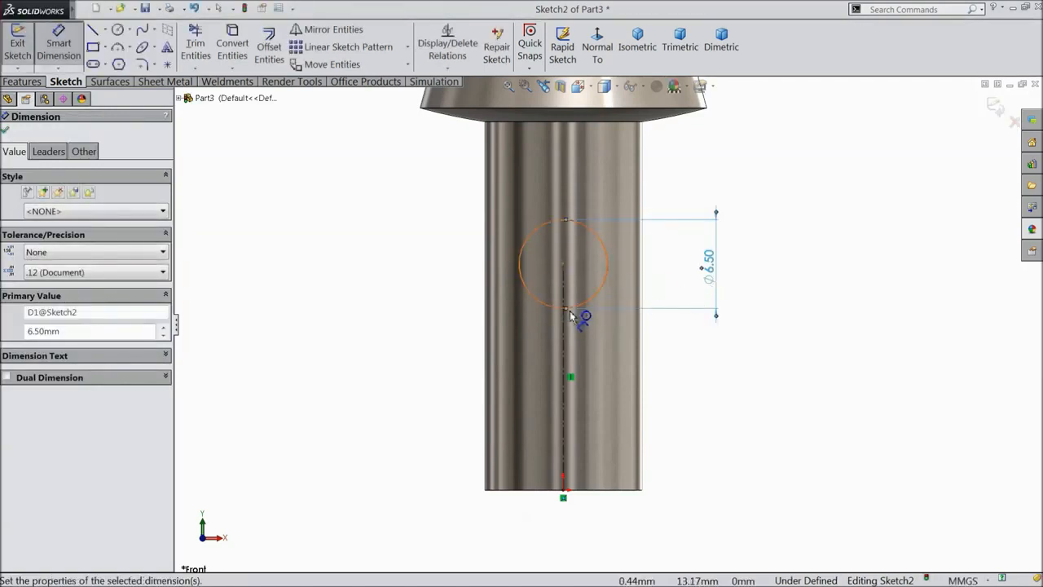
Dimension the circle centre 9 mm above the shaft's bottom end.
{"action": "left_click", "coordinate": [564, 264]}
{"action": "left_click", "coordinate": [563, 494]}
{"action": "left_click", "coordinate": [403, 368]}
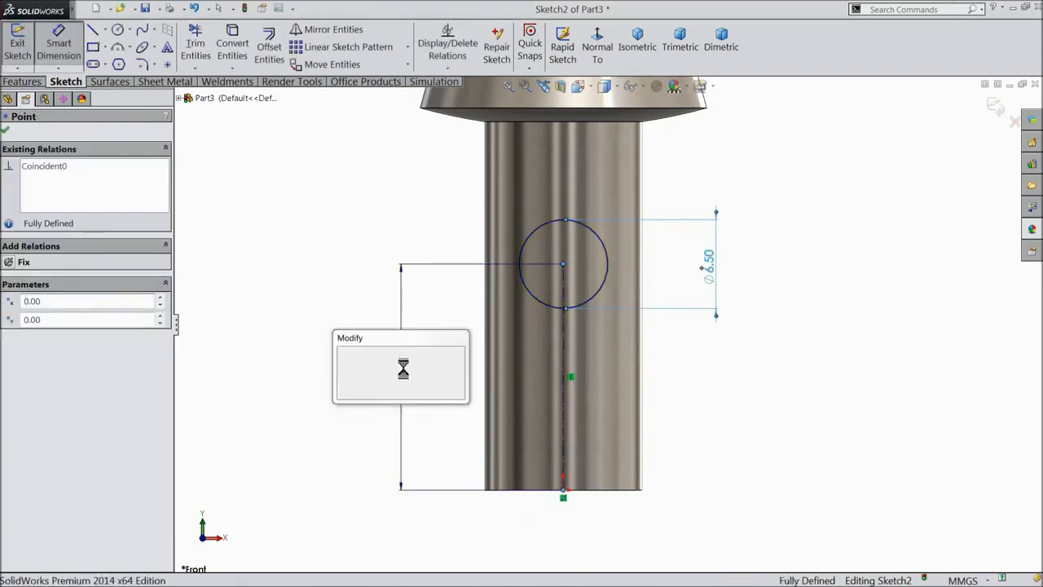
{"action": "type", "text": "9"}
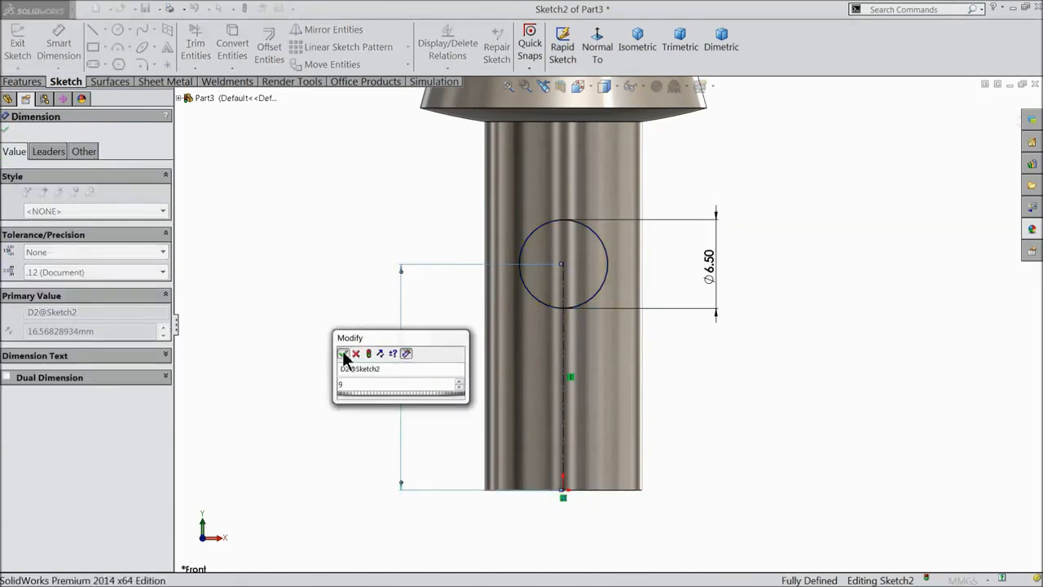
{"action": "left_click", "coordinate": [343, 354]}
{"action": "left_click", "coordinate": [6, 130]}
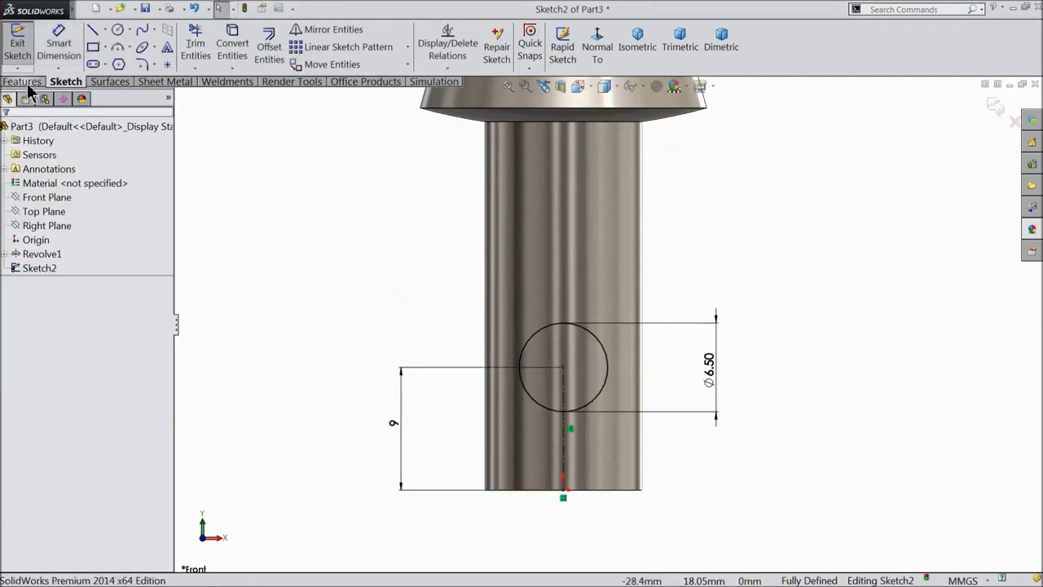
{"action": "left_click", "coordinate": [22, 82]}
Extrude-cut the circle Through All - Both to bore a hole through the shaft.
{"action": "left_click", "coordinate": [227, 59]}
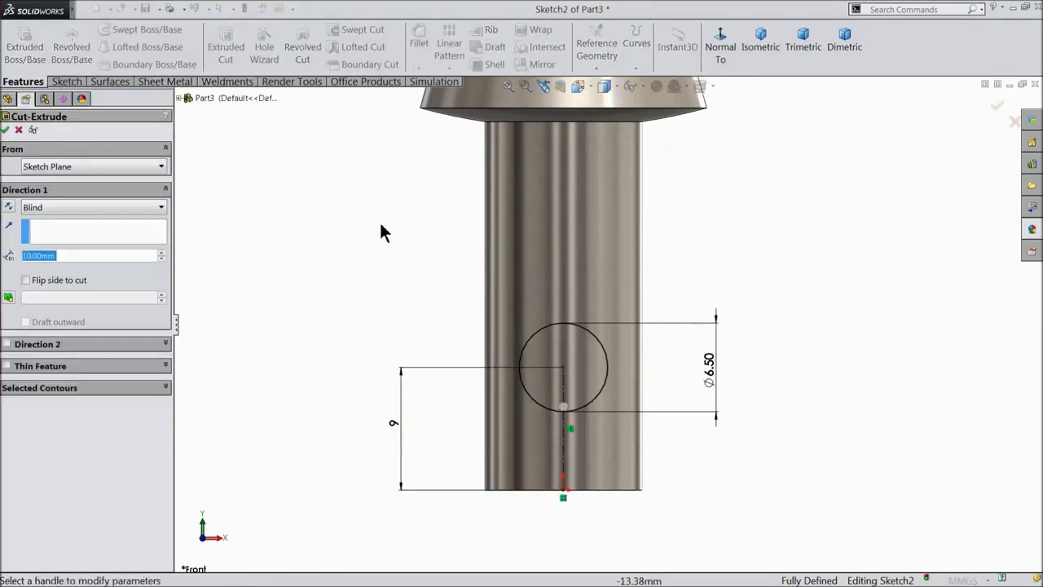
{"action": "left_click", "coordinate": [52, 208]}
{"action": "left_click", "coordinate": [67, 244]}
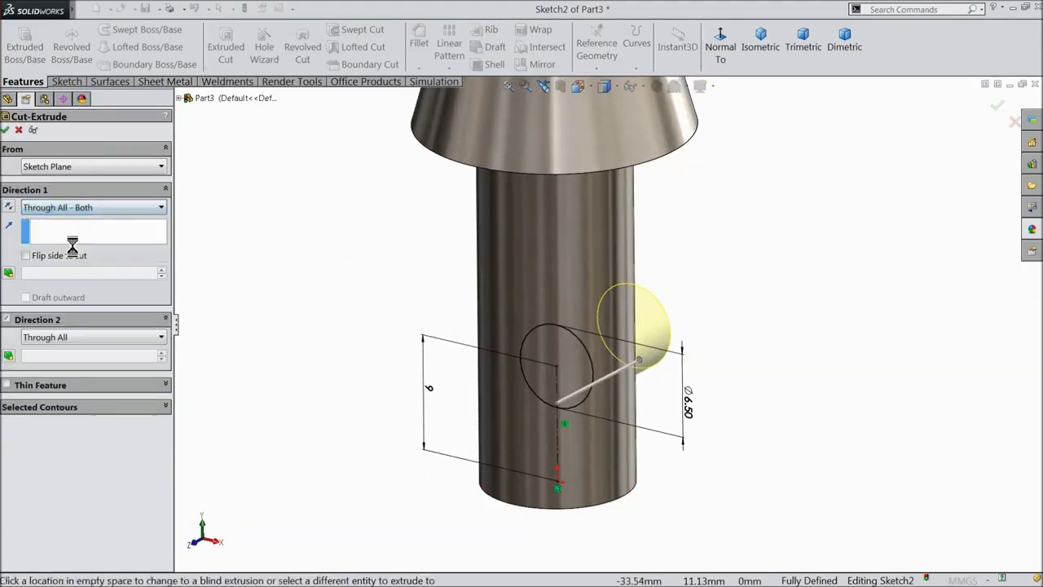
{"action": "mouse_move", "coordinate": [335, 302]}
{"action": "middle_mouse_down"}
{"action": "mouse_move", "coordinate": [309, 307]}
{"action": "mouse_move", "coordinate": [329, 310]}
{"action": "middle_mouse_up"}
{"action": "scroll", "coordinate": [589, 410], "scroll_direction": "down", "scroll_amount": 3}
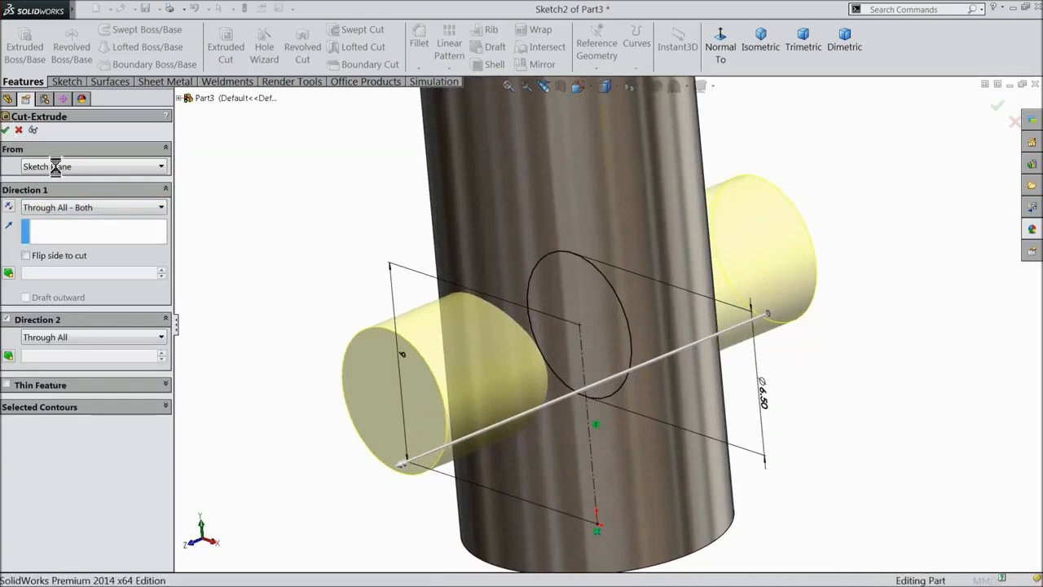
{"action": "left_click", "coordinate": [7, 130]}
Start a new sketch on the cone's flat top face.
{"action": "middle_click_drag", "start_coordinate": [324, 274], "coordinate": [345, 275]}
{"action": "scroll", "coordinate": [379, 283], "scroll_direction": "up", "scroll_amount": 3}
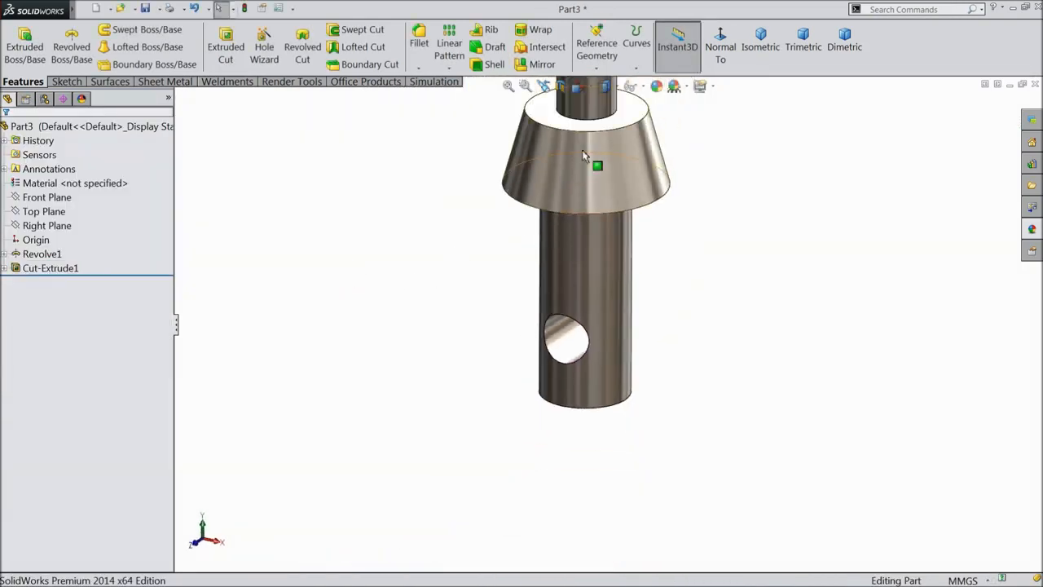
{"action": "scroll", "coordinate": [612, 139], "scroll_direction": "down", "scroll_amount": 2}
{"action": "scroll", "coordinate": [617, 146], "scroll_direction": "up", "scroll_amount": 4}
{"action": "scroll", "coordinate": [614, 260], "scroll_direction": "down", "scroll_amount": 5}
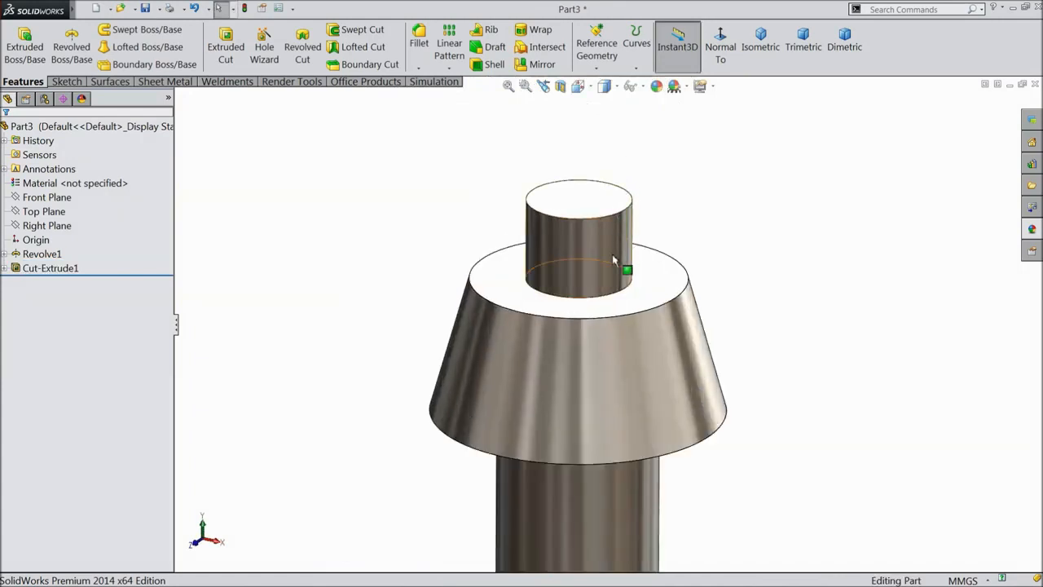
{"action": "left_click", "coordinate": [618, 308]}
{"action": "left_click", "coordinate": [659, 278]}
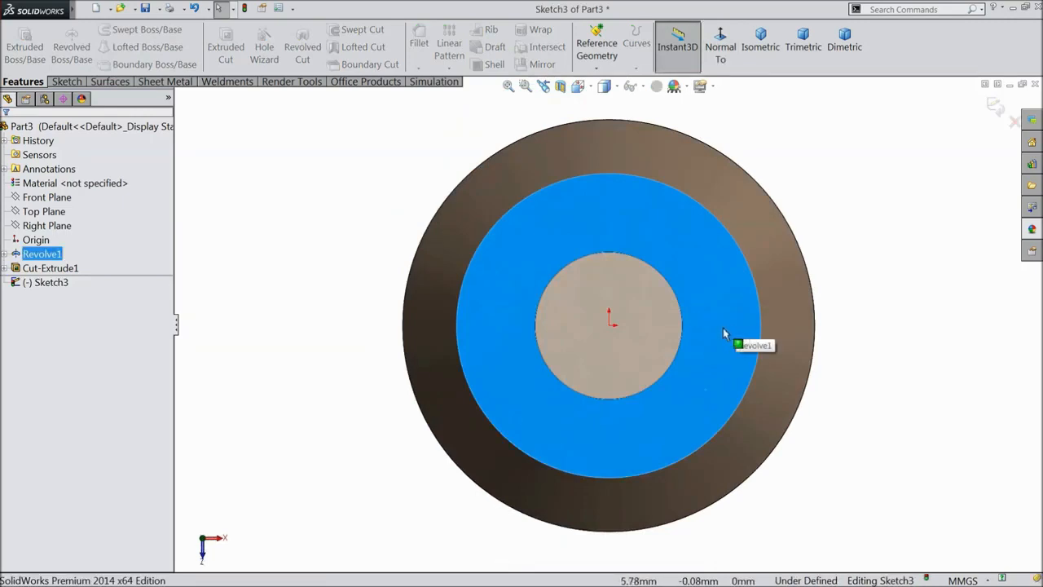
Draw two circles centred on the origin, the outer one on the cone's edge.
{"action": "left_click", "coordinate": [64, 82]}
{"action": "left_click", "coordinate": [120, 31]}
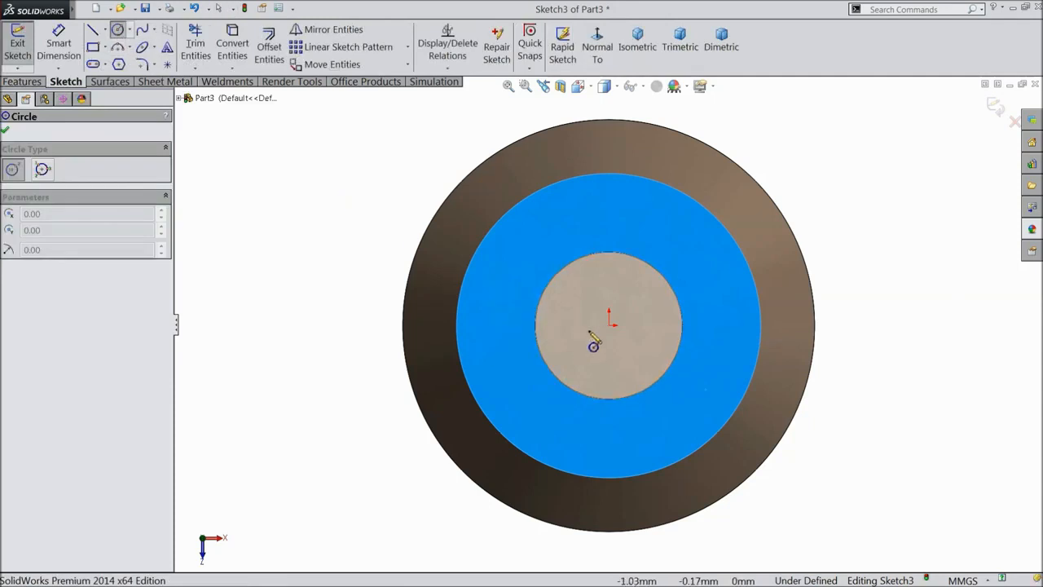
{"action": "left_click", "coordinate": [610, 325]}
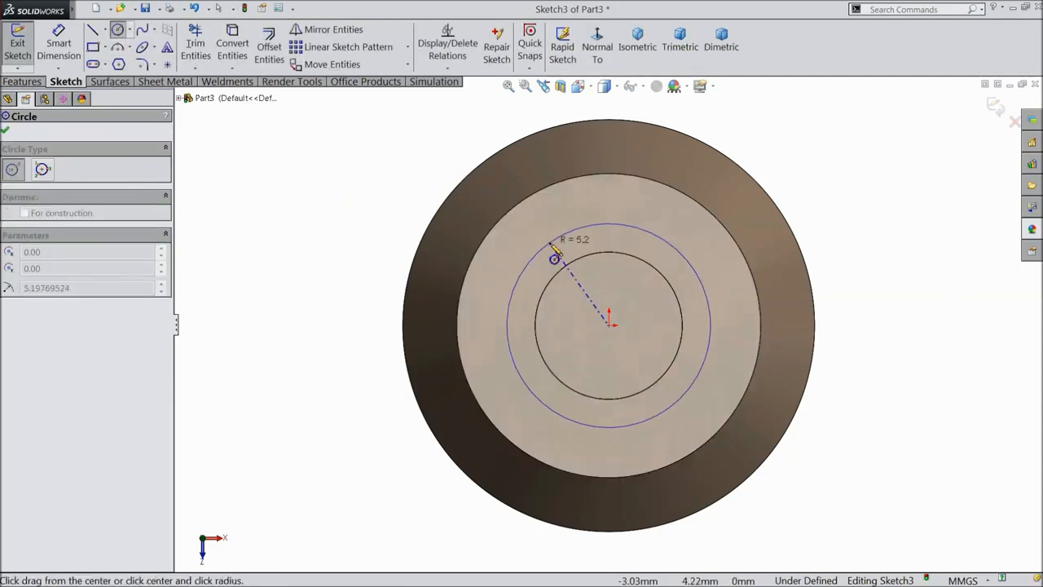
{"action": "left_click", "coordinate": [541, 254]}
{"action": "left_click", "coordinate": [610, 326]}
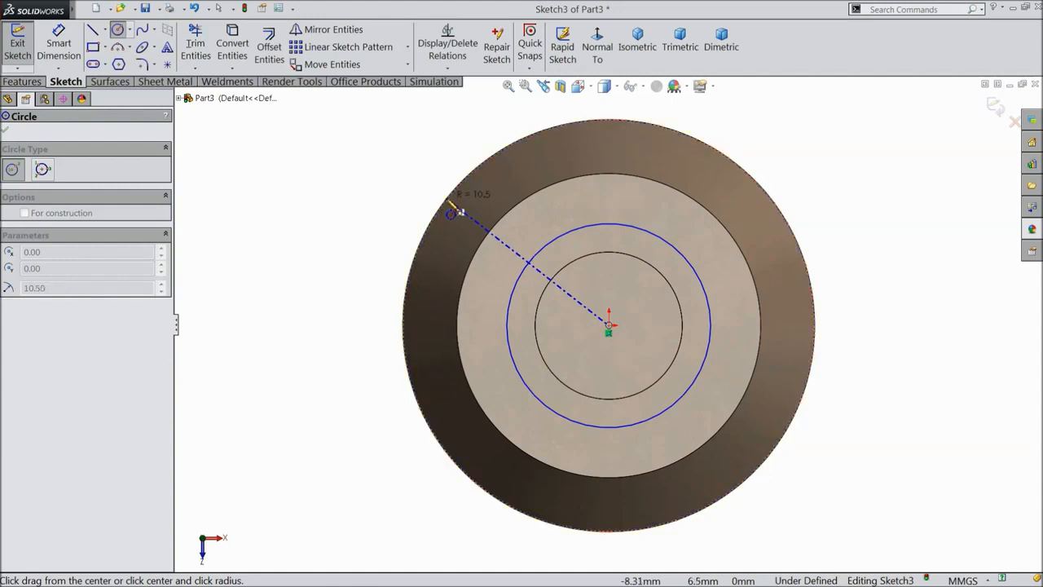
{"action": "left_click", "coordinate": [452, 211]}
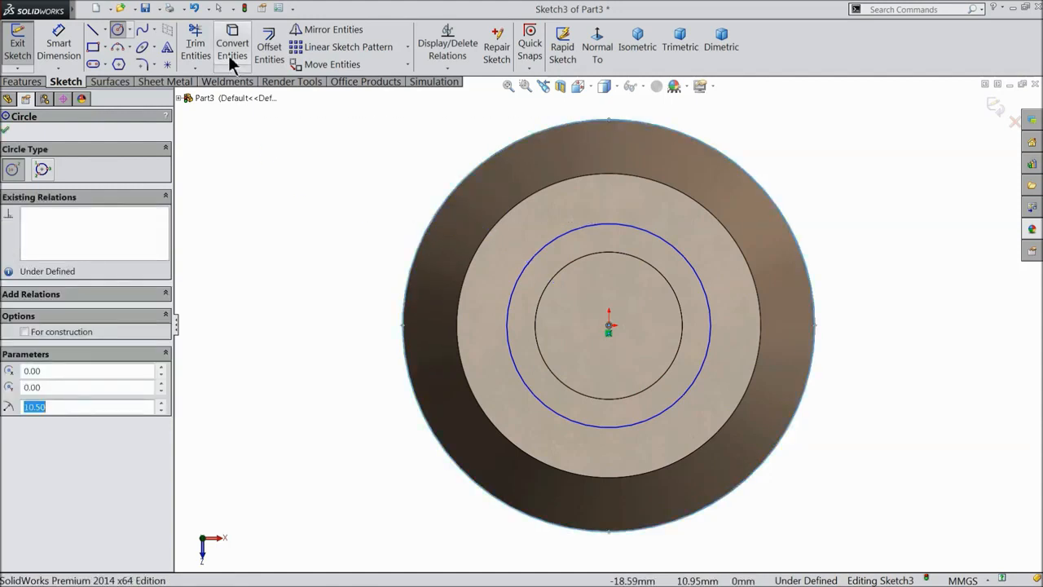
{"action": "right_click", "coordinate": [287, 179]}
{"action": "left_click", "coordinate": [305, 134]}
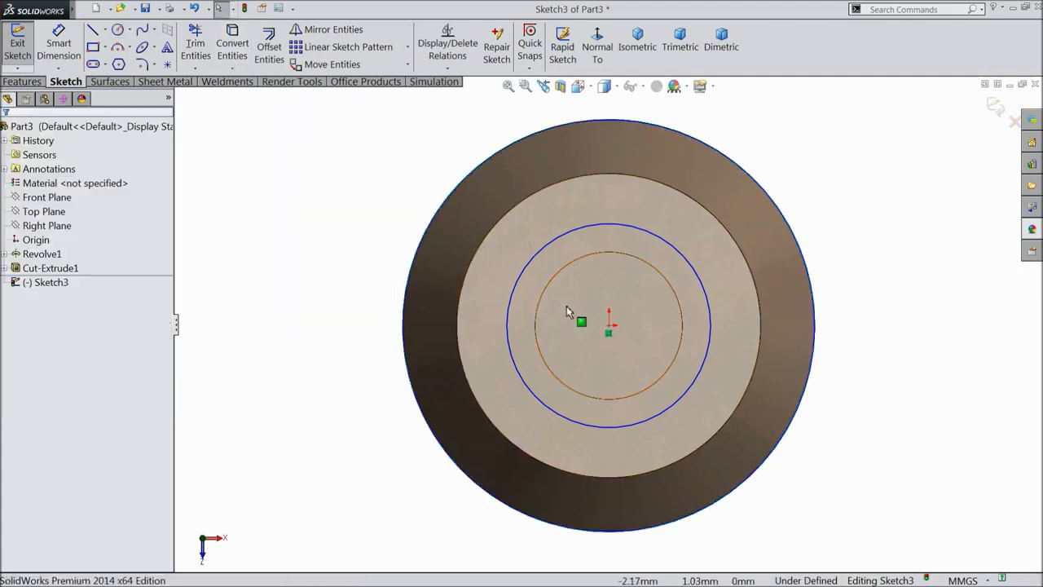
Dimension the inner circle to Ø10.50 mm and begin a centerline at the origin.
{"action": "left_click", "coordinate": [57, 69]}
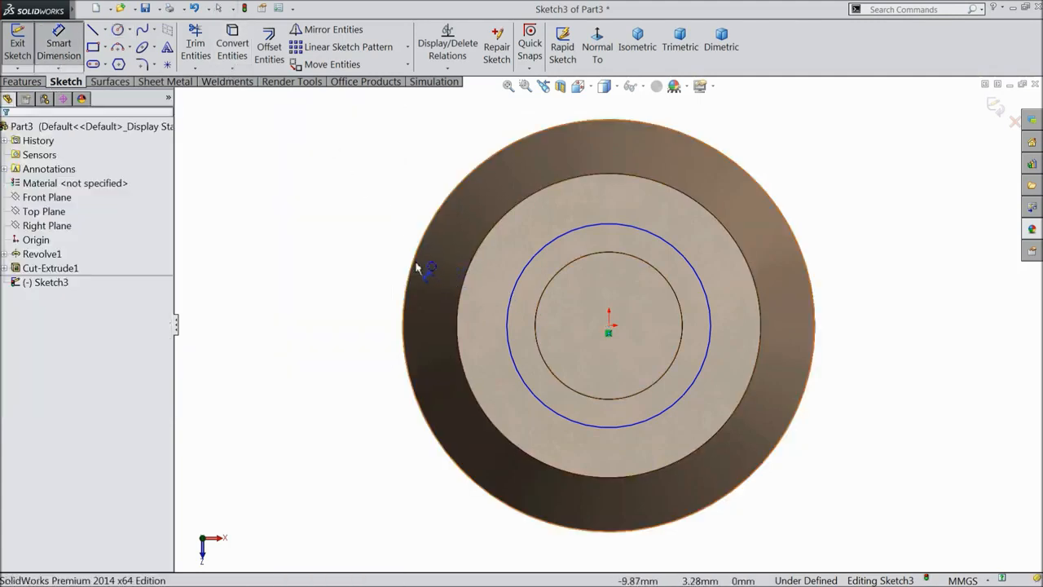
{"action": "left_click", "coordinate": [709, 310]}
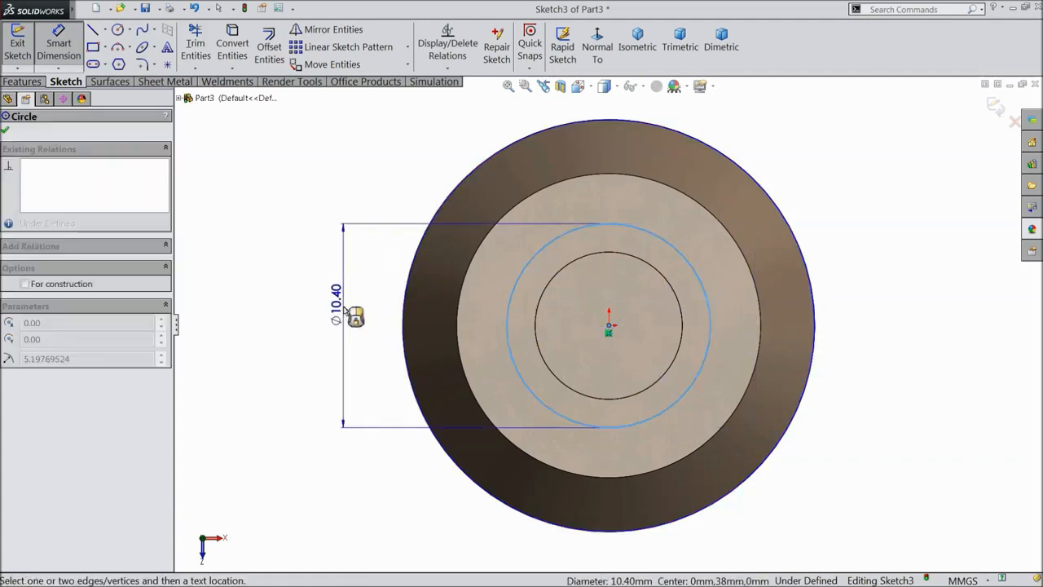
{"action": "left_click", "coordinate": [345, 308]}
{"action": "type", "text": "10.5"}
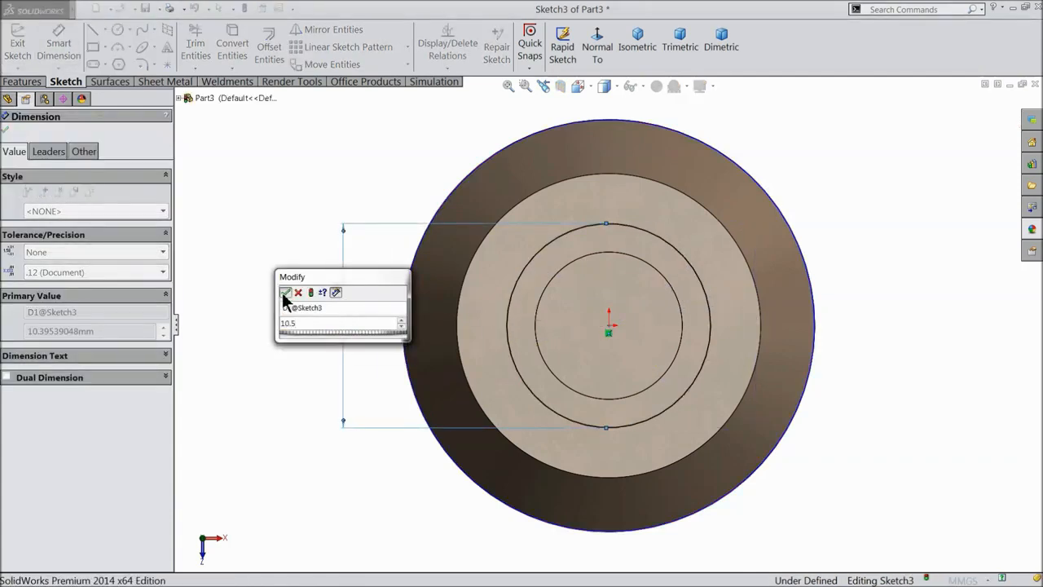
{"action": "left_click", "coordinate": [284, 292]}
{"action": "left_click", "coordinate": [105, 30]}
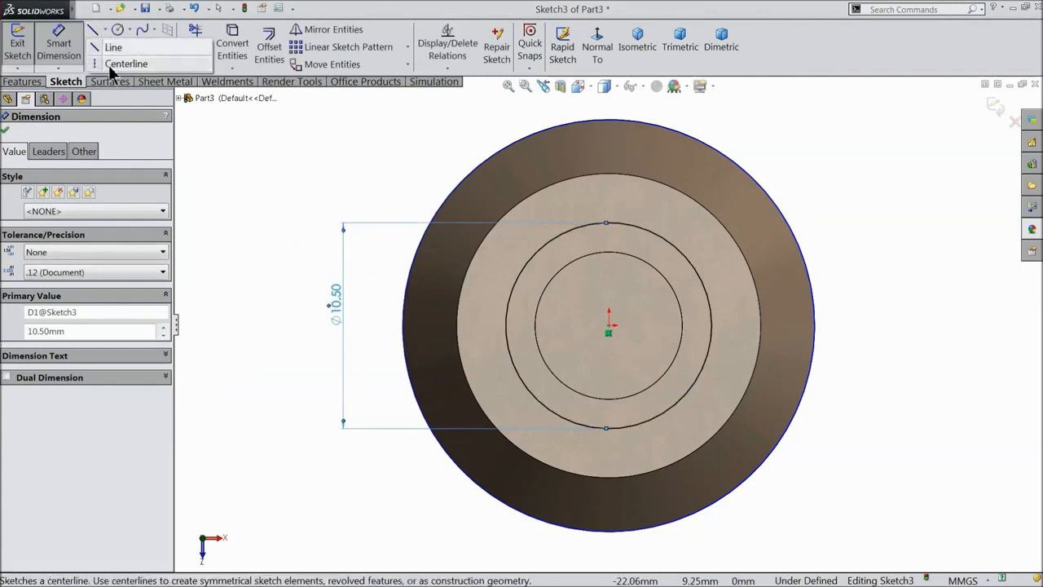
{"action": "left_click", "coordinate": [118, 63]}
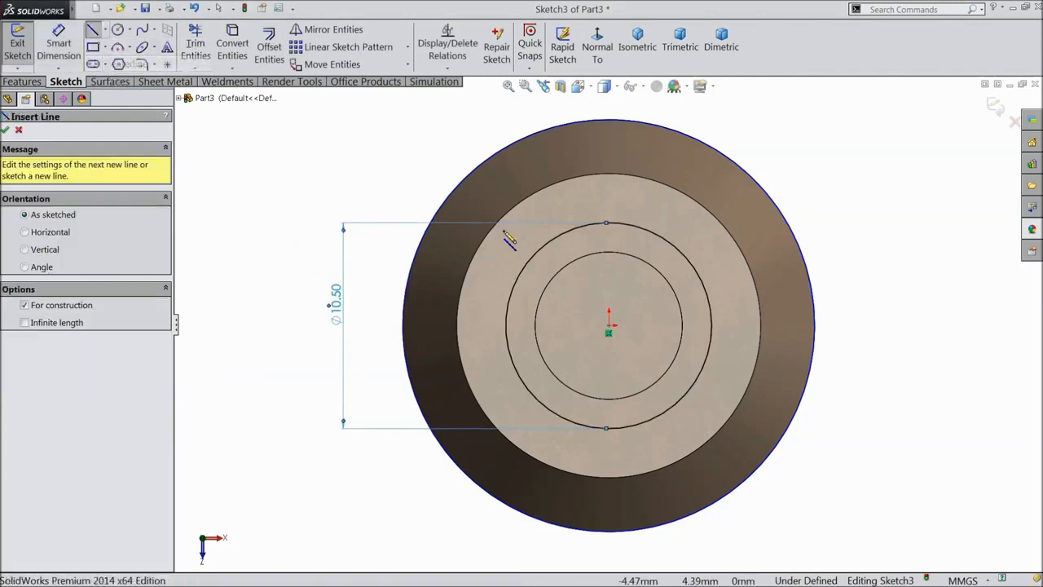
{"action": "left_click", "coordinate": [610, 327]}
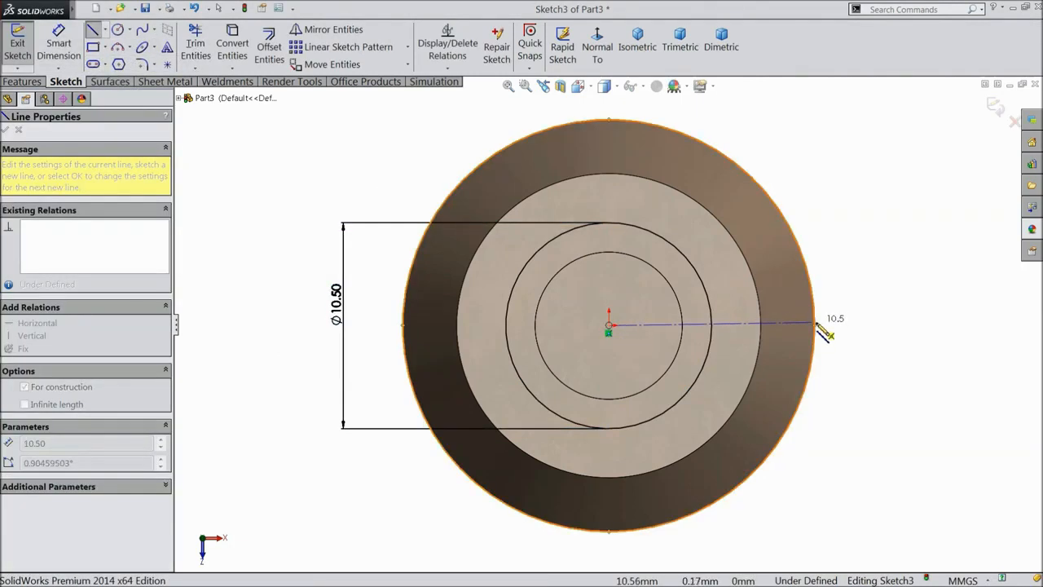
Finish the centerline and draw a line from the origin to the outer circle.
{"action": "left_click", "coordinate": [814, 326]}
{"action": "right_click", "coordinate": [845, 98]}
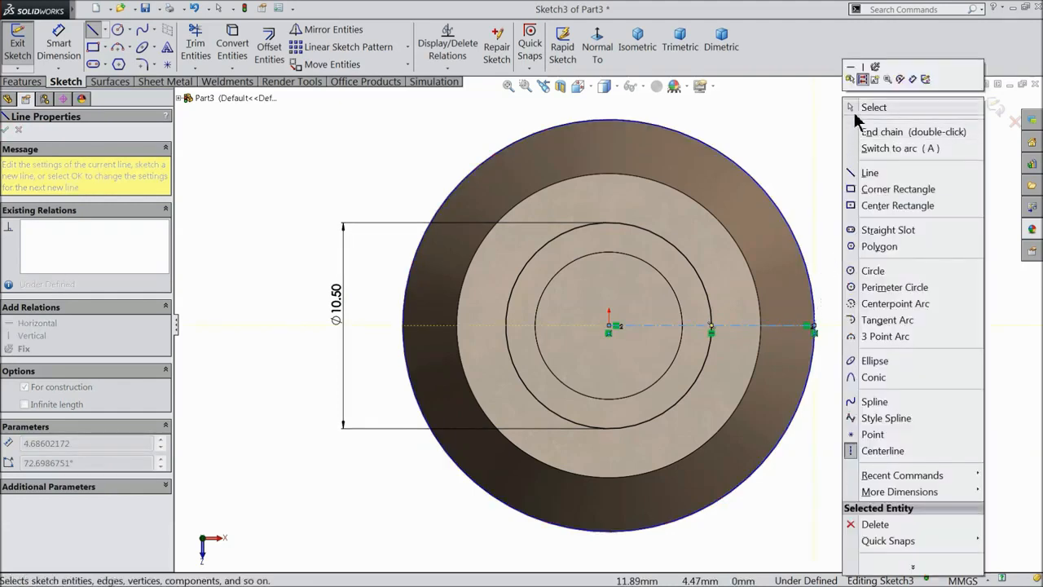
{"action": "left_click", "coordinate": [858, 107]}
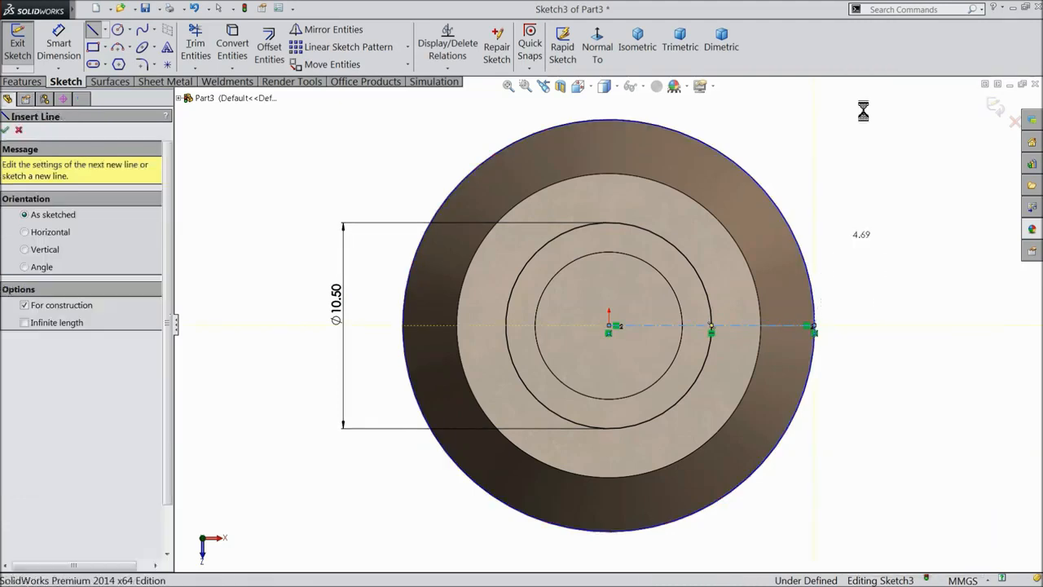
{"action": "left_click", "coordinate": [93, 30]}
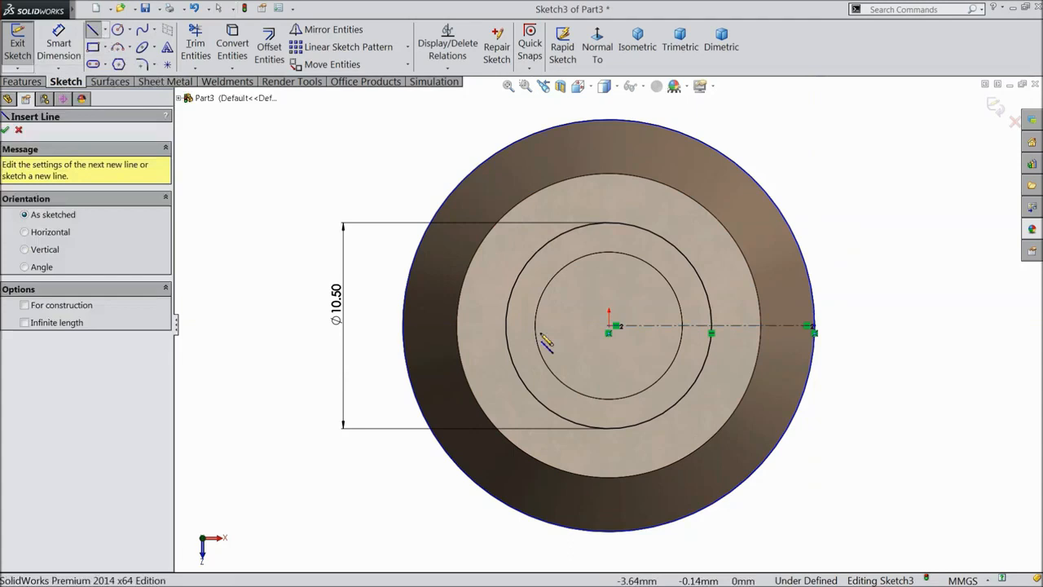
{"action": "left_click", "coordinate": [612, 326]}
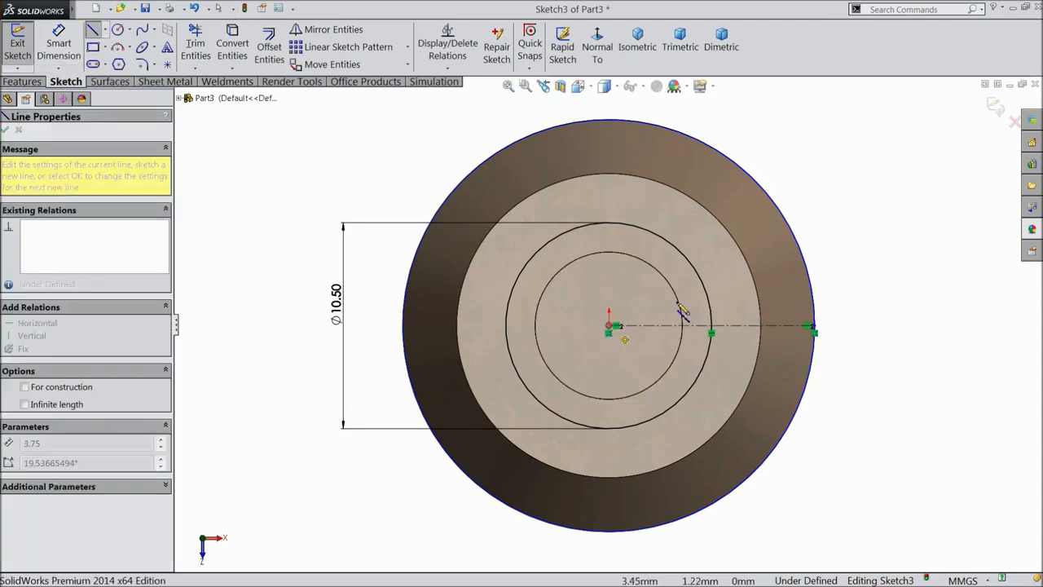
{"action": "left_click", "coordinate": [813, 273]}
{"action": "right_click", "coordinate": [844, 98]}
{"action": "left_click", "coordinate": [852, 98]}
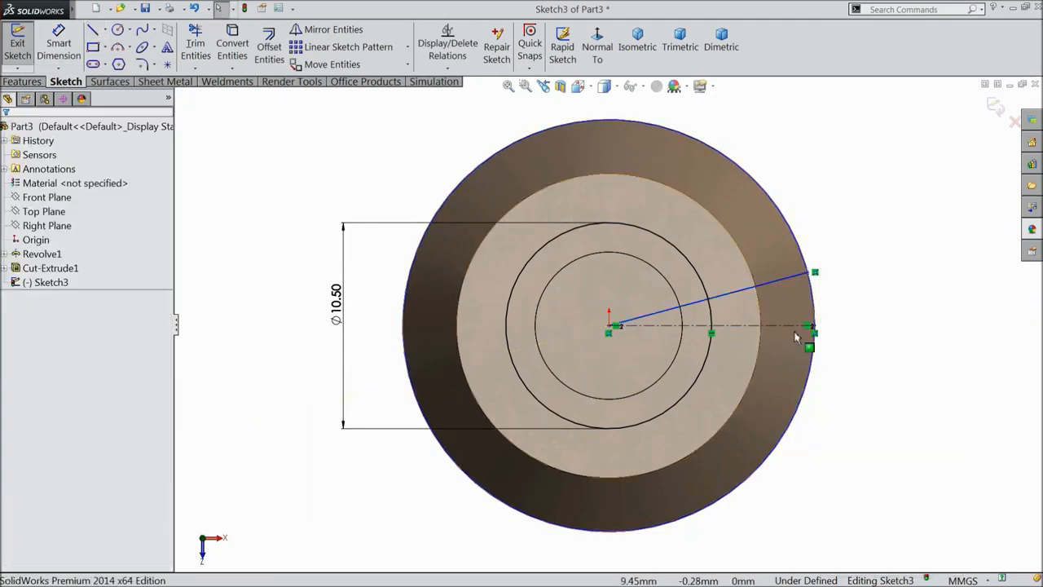
Dimension the angled line at 10° from the centerline.
{"action": "scroll", "coordinate": [807, 341], "scroll_direction": "down", "scroll_amount": 3}
{"action": "left_click", "coordinate": [59, 44]}
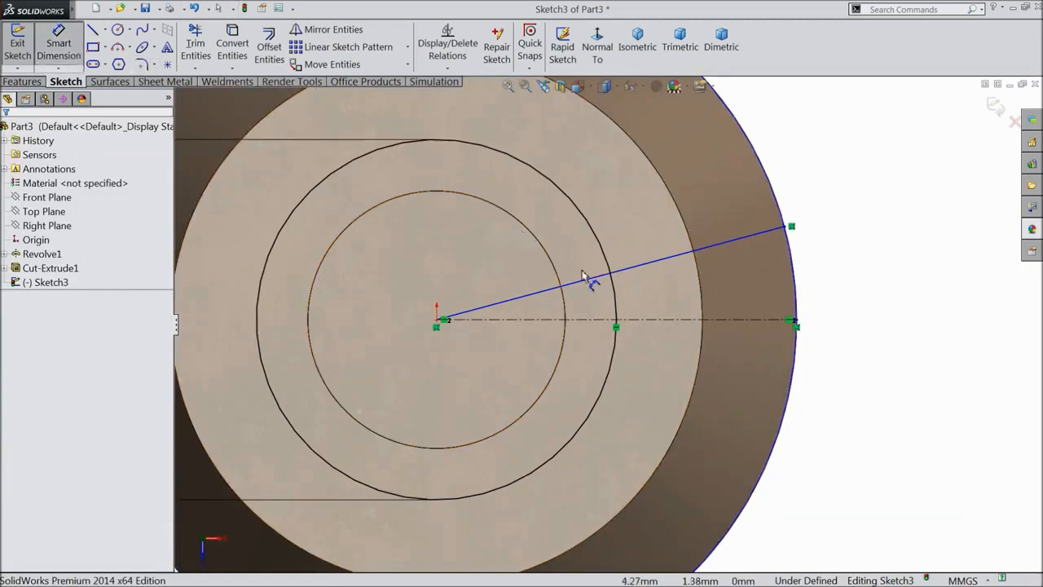
{"action": "left_click", "coordinate": [595, 279]}
{"action": "left_click", "coordinate": [596, 322]}
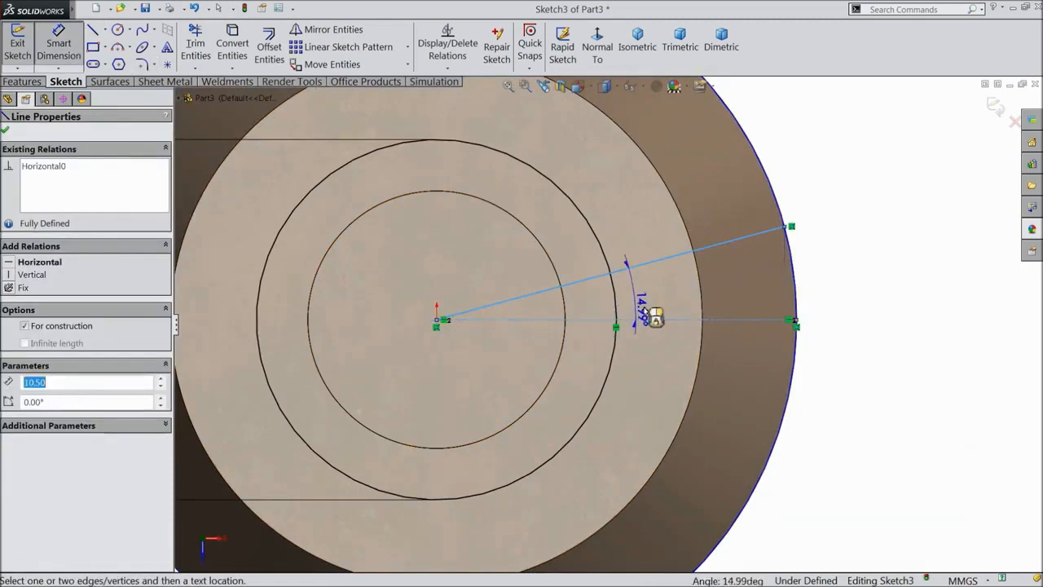
{"action": "left_click", "coordinate": [857, 285]}
{"action": "type", "text": "10"}
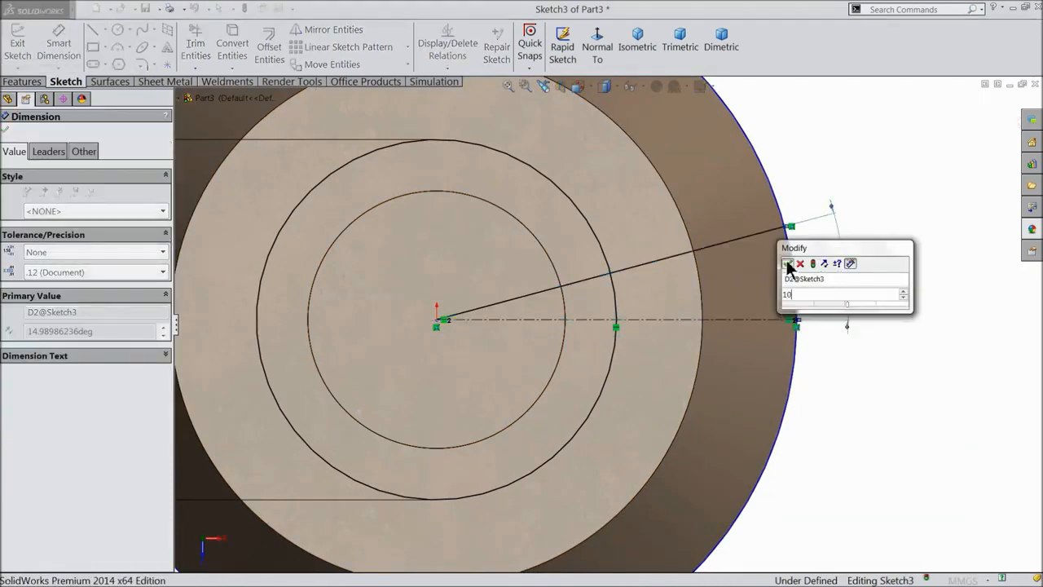
{"action": "left_click", "coordinate": [787, 263]}
{"action": "left_click", "coordinate": [5, 131]}
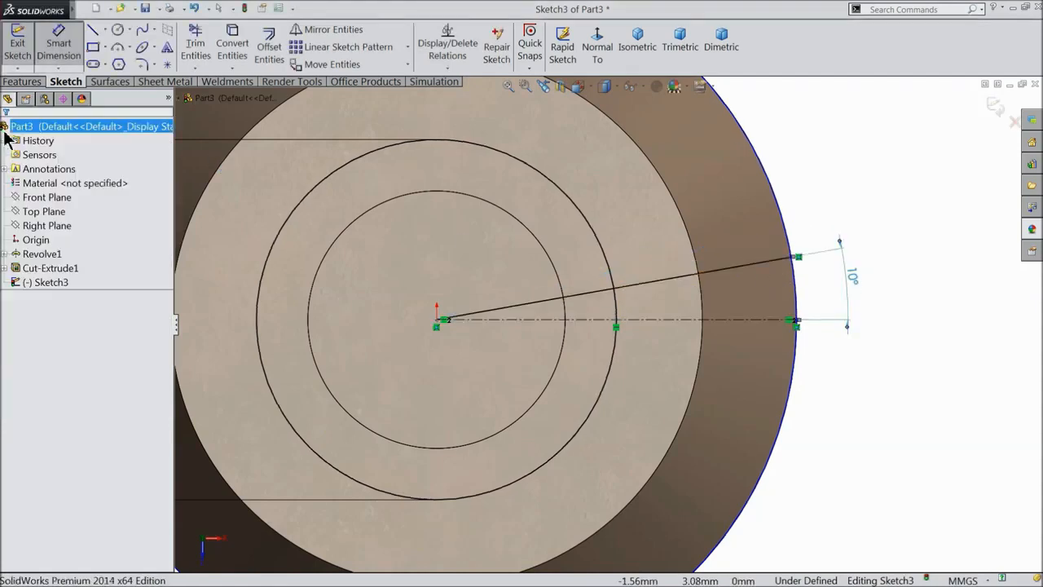
Mirror the angled line about the horizontal centerline to add the lower line.
{"action": "left_click", "coordinate": [330, 30]}
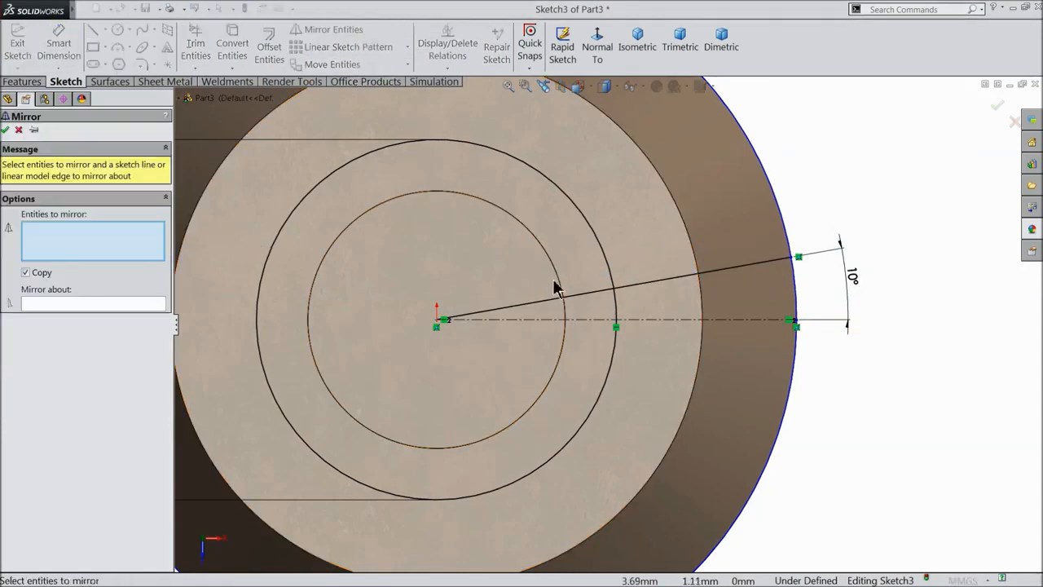
{"action": "left_click", "coordinate": [642, 291]}
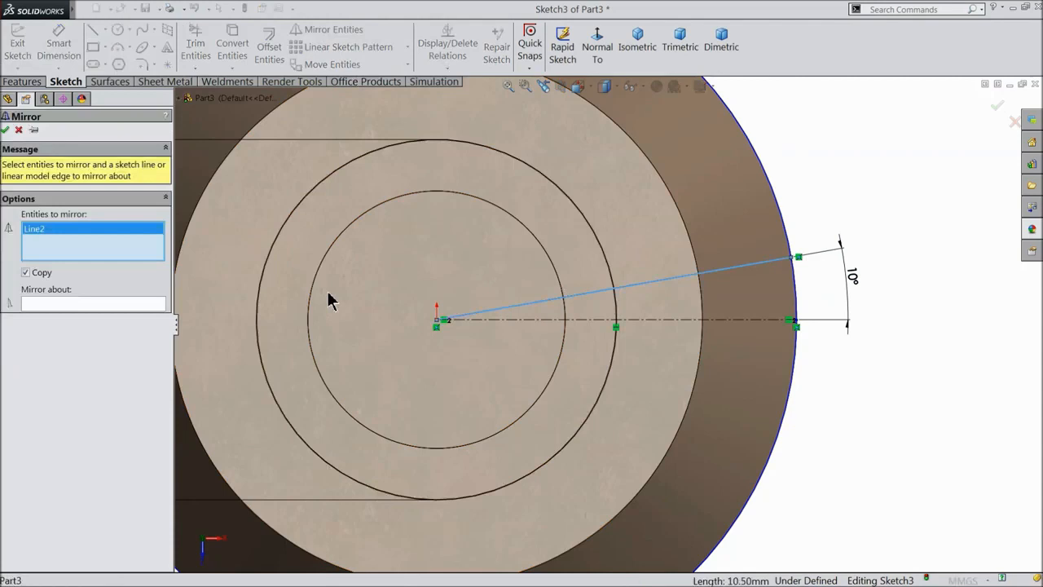
{"action": "left_click", "coordinate": [108, 304]}
{"action": "left_click", "coordinate": [518, 320]}
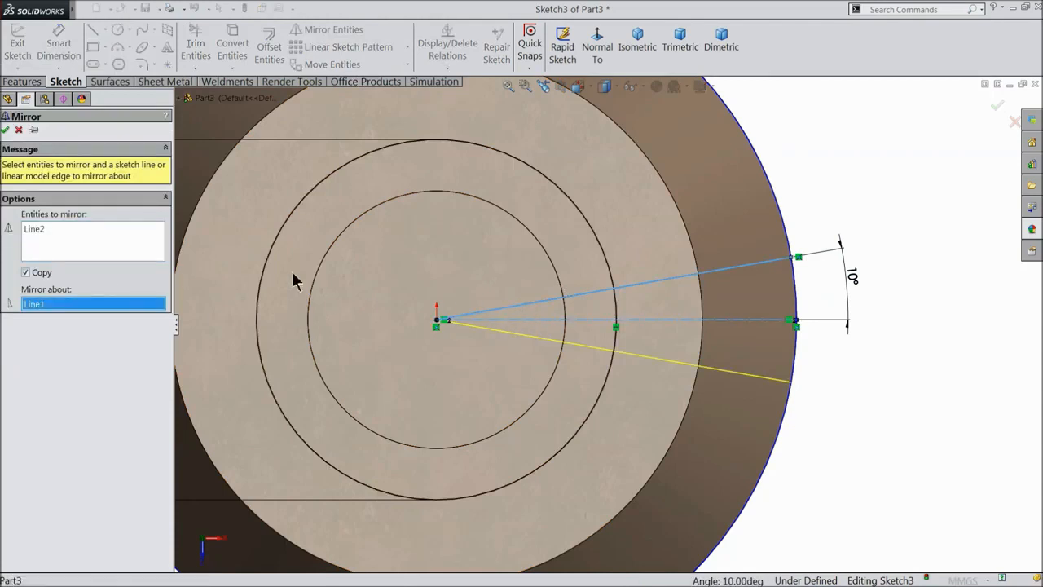
{"action": "left_click", "coordinate": [5, 130]}
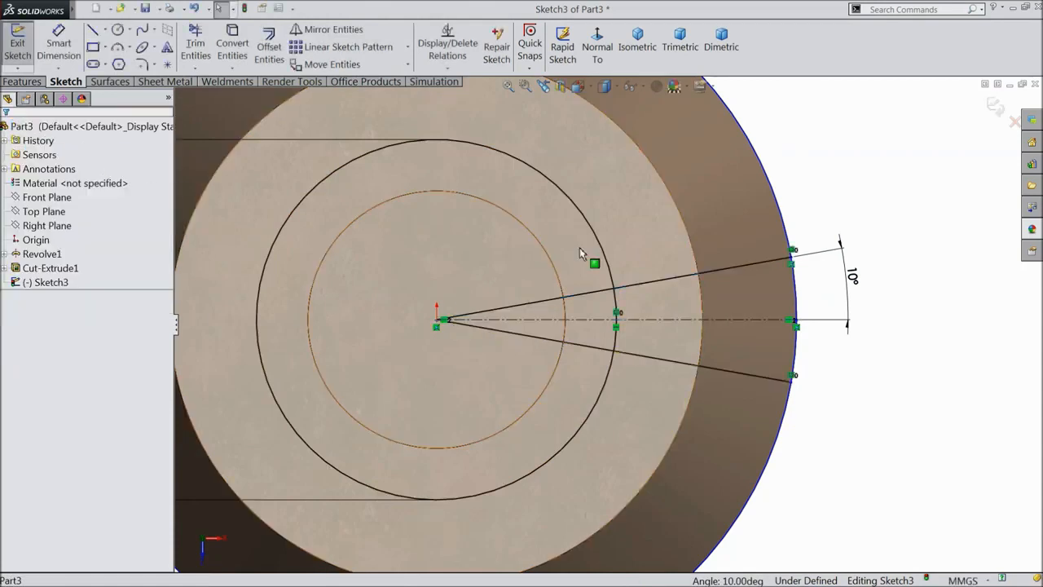
{"action": "scroll", "coordinate": [558, 344], "scroll_direction": "up", "scroll_amount": 5}
{"action": "scroll", "coordinate": [554, 348], "scroll_direction": "down", "scroll_amount": 2}
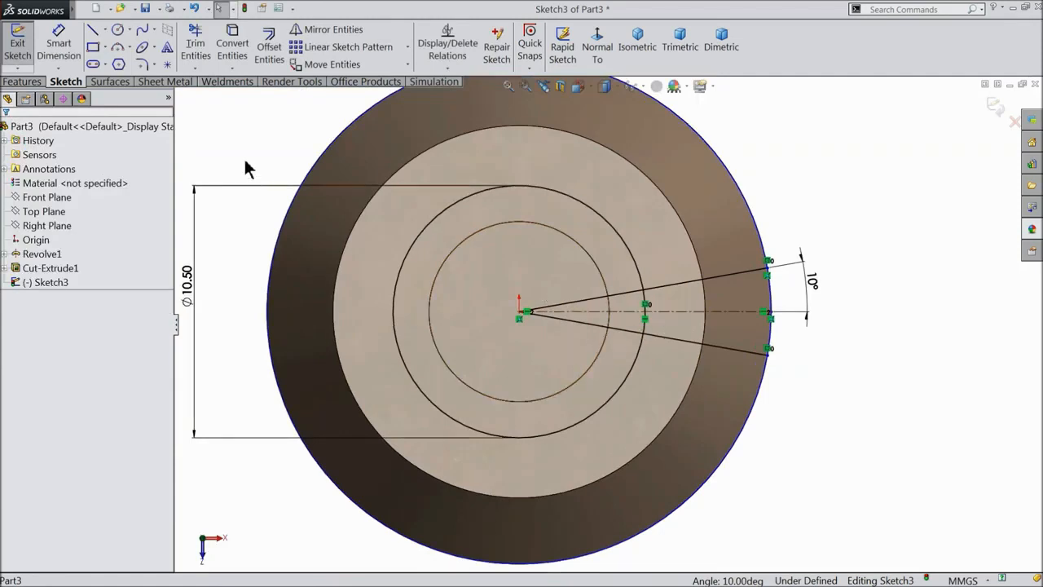
Dimension the outer sketch circle at Ø21 mm.
{"action": "left_click", "coordinate": [59, 45]}
{"action": "left_click", "coordinate": [757, 217]}
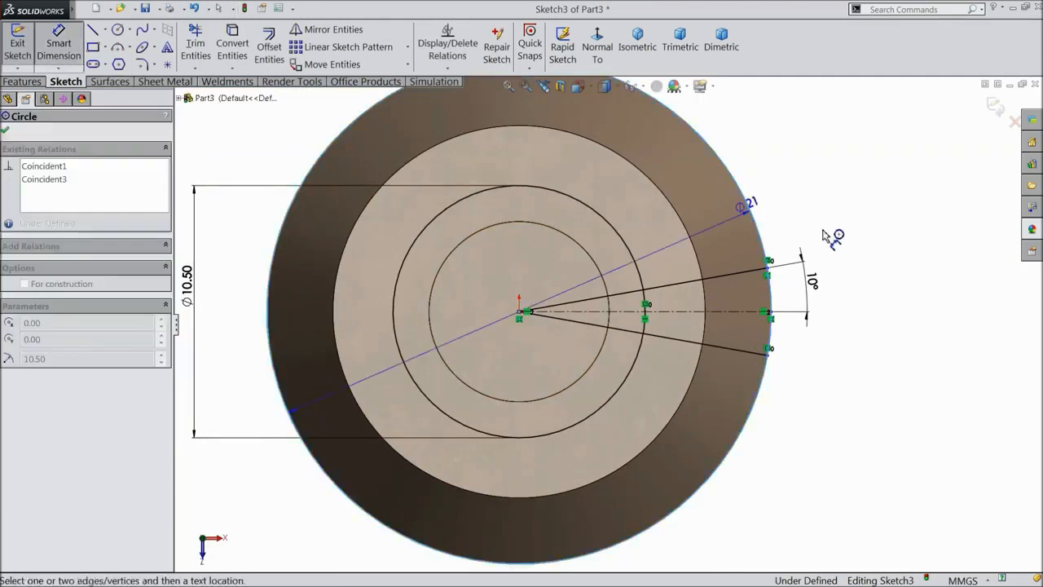
{"action": "left_click", "coordinate": [880, 253]}
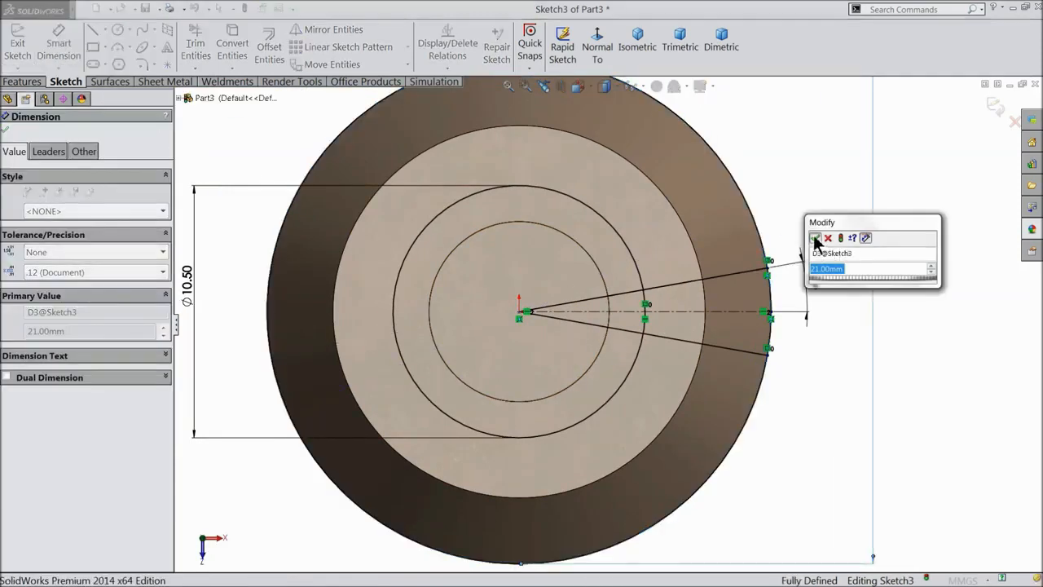
{"action": "left_click", "coordinate": [816, 238]}
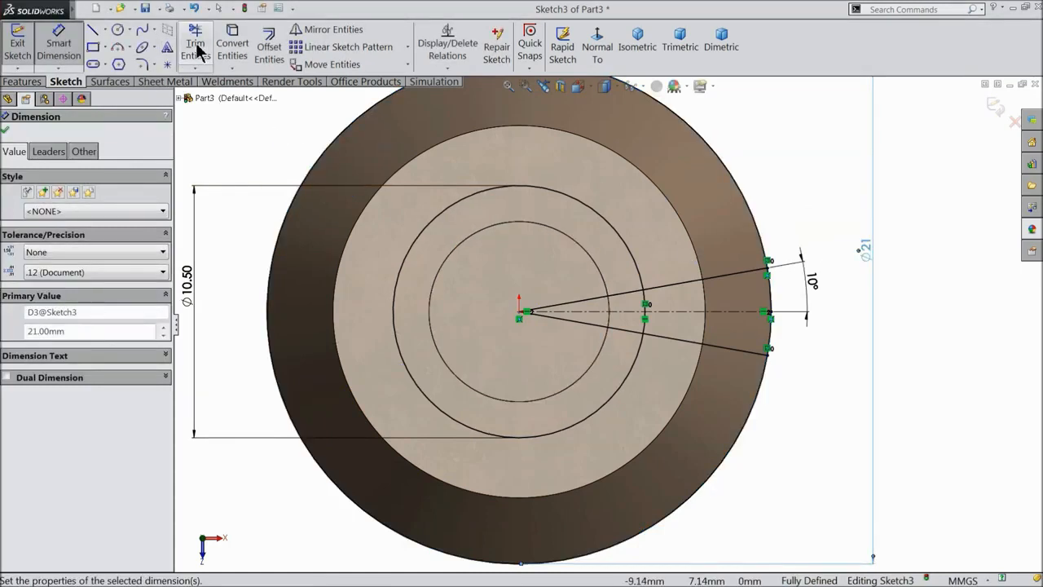
Close Trim Entities without changes and orbit the part into a tilted 3-D view.
{"action": "left_click", "coordinate": [196, 46]}
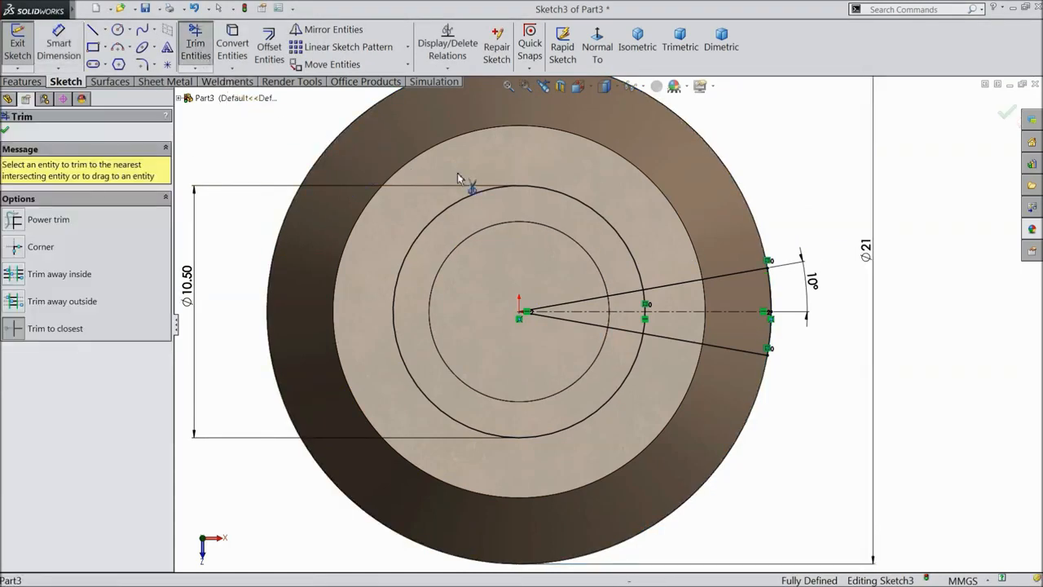
{"action": "scroll", "coordinate": [794, 269], "scroll_direction": "up", "scroll_amount": 2}
{"action": "scroll", "coordinate": [669, 391], "scroll_direction": "down", "scroll_amount": 2}
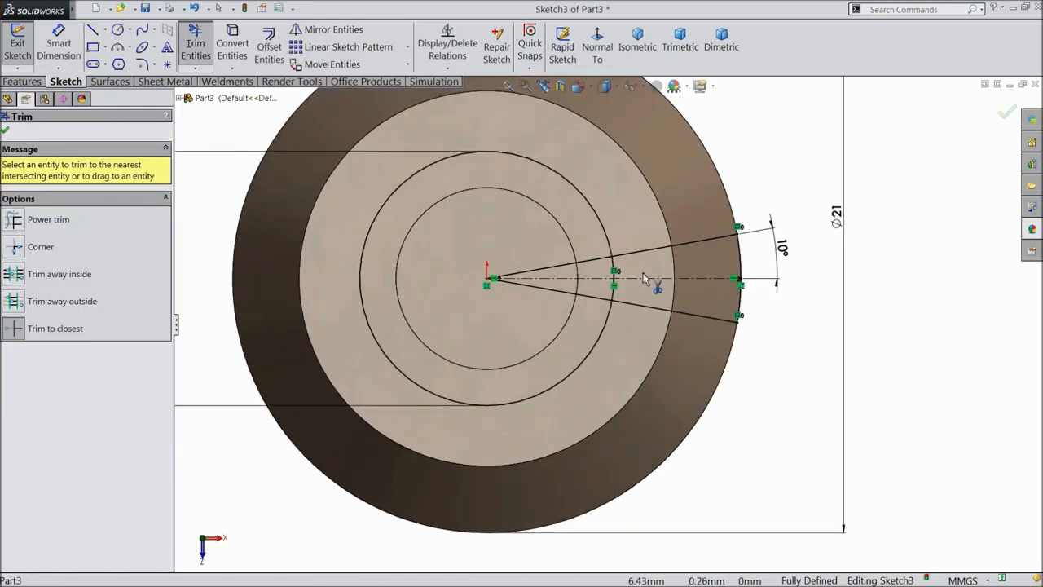
{"action": "left_click", "coordinate": [5, 131]}
{"action": "scroll", "coordinate": [338, 319], "scroll_direction": "up", "scroll_amount": 4}
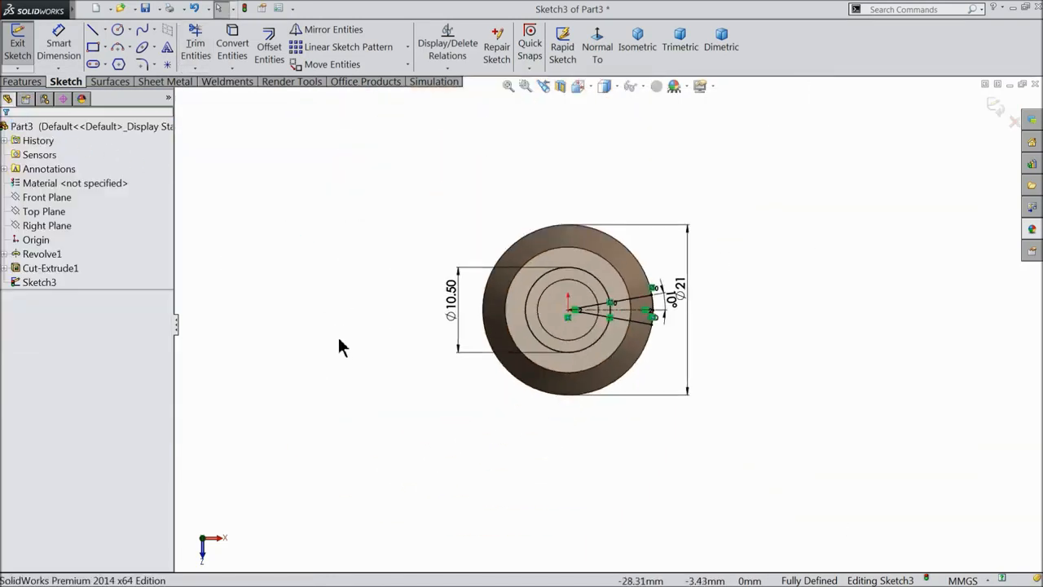
{"action": "middle_click_drag", "start_coordinate": [341, 348], "coordinate": [338, 233]}
{"action": "scroll", "coordinate": [717, 335], "scroll_direction": "down", "scroll_amount": 5}
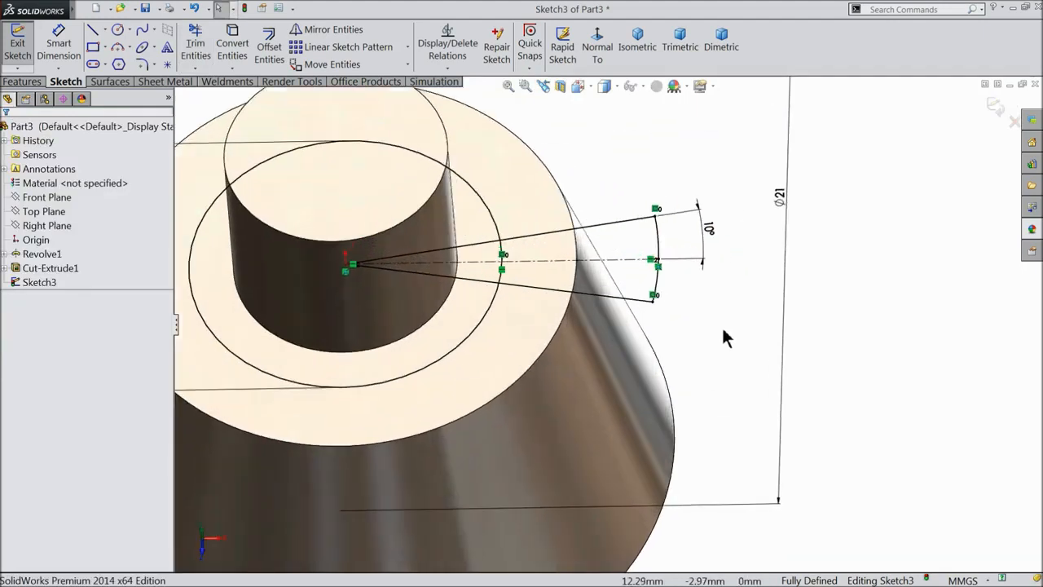
{"action": "middle_click_drag", "start_coordinate": [725, 338], "coordinate": [741, 327]}
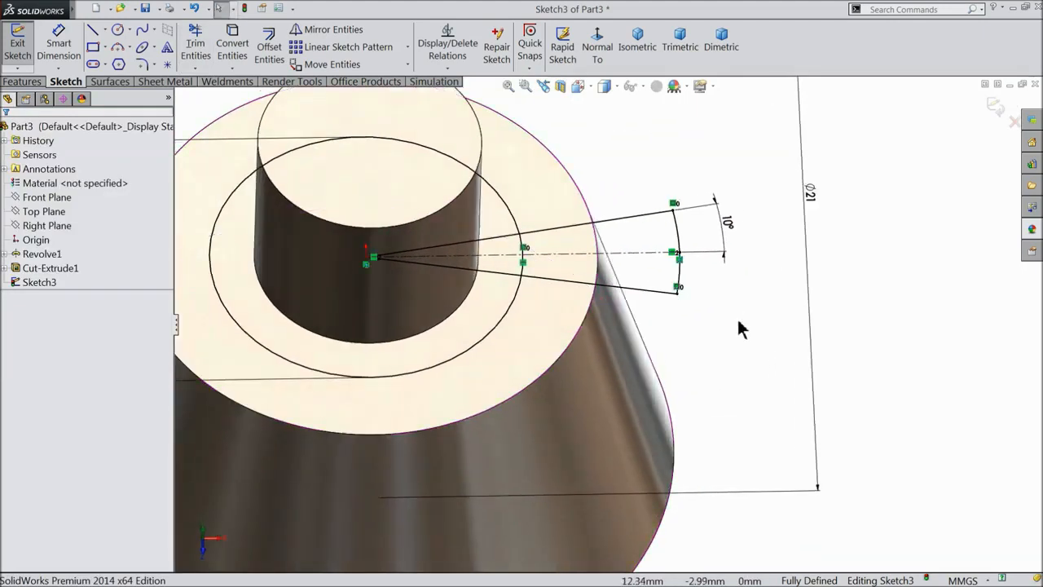
{"action": "left_click", "coordinate": [25, 82]}
Start an extruded cut on the three wedge regions, deleting the extra Contour<1> entry.
{"action": "left_click", "coordinate": [229, 50]}
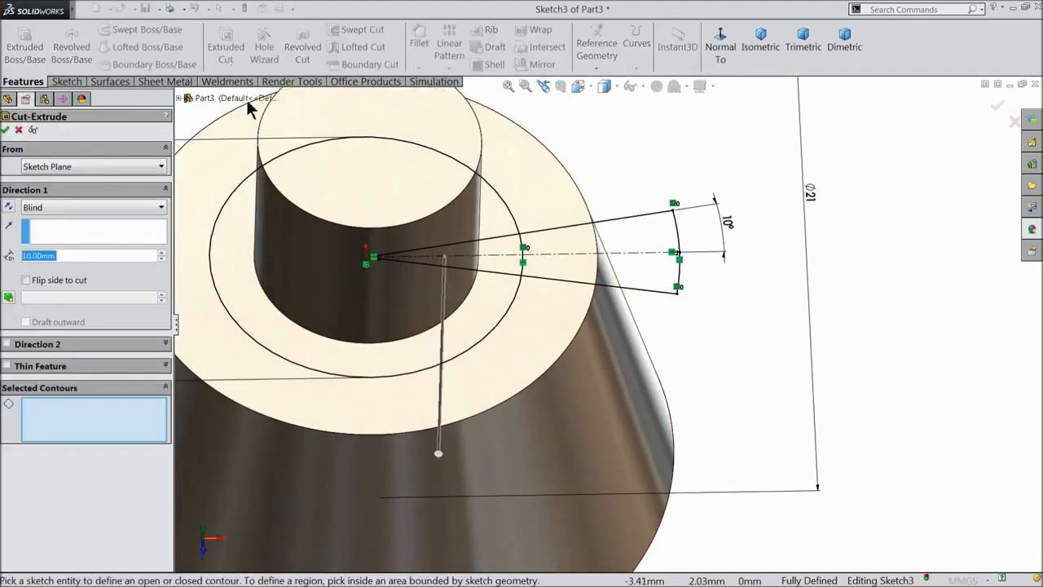
{"action": "left_click", "coordinate": [583, 272]}
{"action": "left_click", "coordinate": [561, 248]}
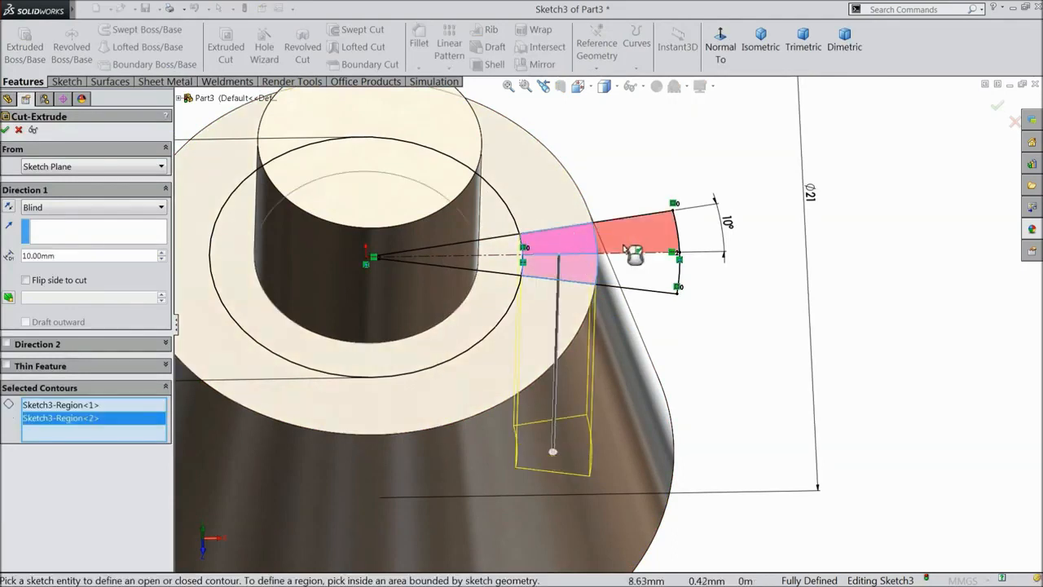
{"action": "left_click", "coordinate": [636, 237]}
{"action": "scroll", "coordinate": [760, 306], "scroll_direction": "up", "scroll_amount": 1}
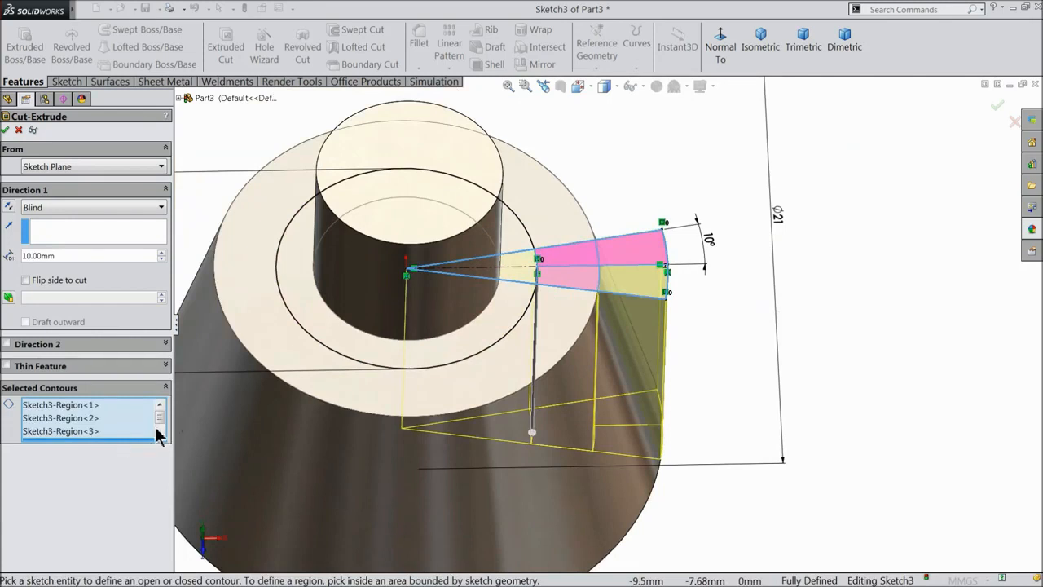
{"action": "scroll", "coordinate": [159, 435], "scroll_direction": "down", "scroll_amount": 1}
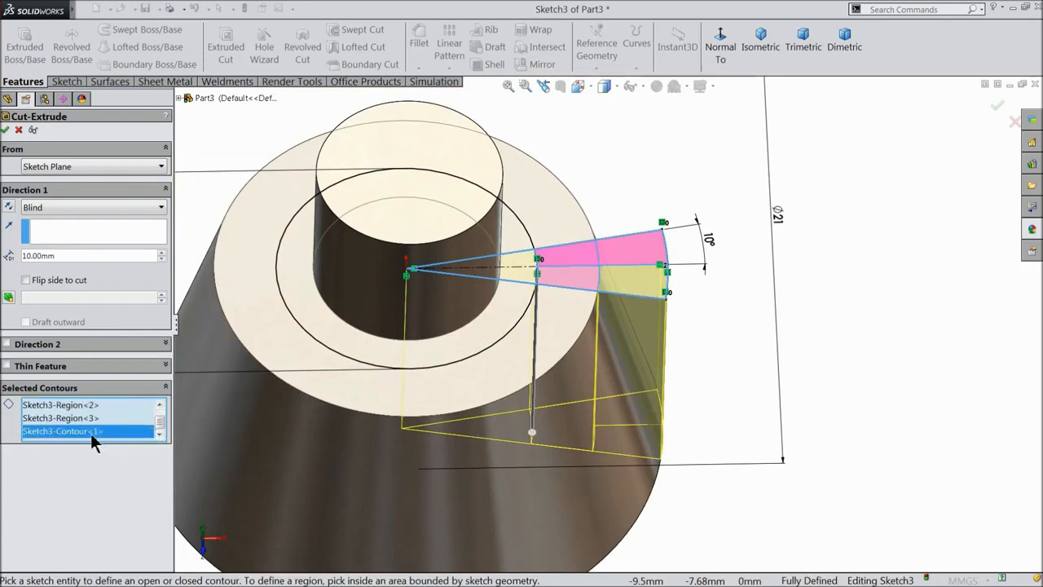
{"action": "right_click", "coordinate": [93, 432]}
{"action": "left_click", "coordinate": [116, 457]}
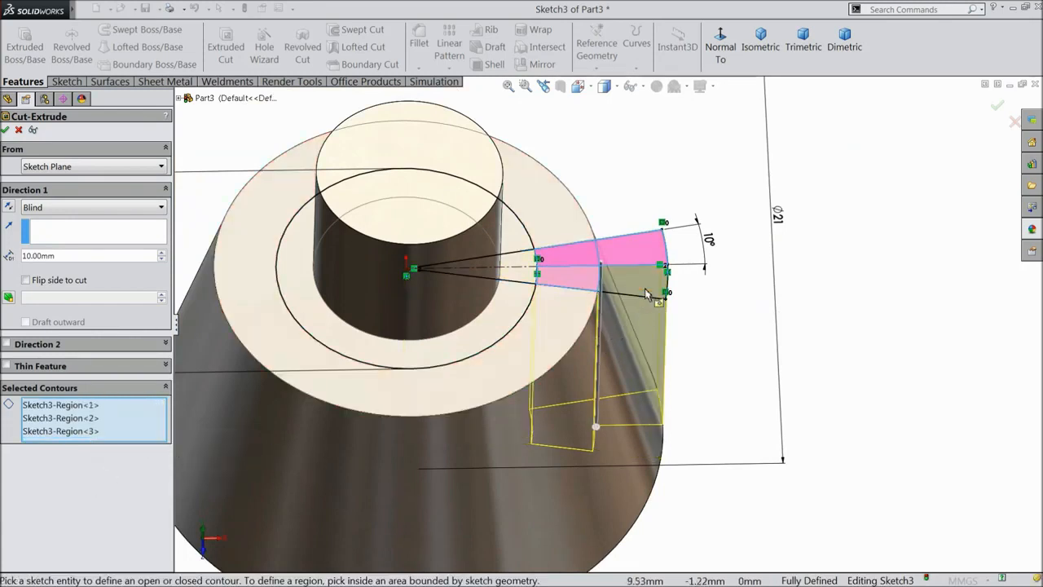
Cut the wedge regions 8.5 mm deep as Cut-Extrude2 and view the new slot.
{"action": "middle_click_drag", "start_coordinate": [773, 314], "coordinate": [759, 407]}
{"action": "scroll", "coordinate": [756, 355], "scroll_direction": "up", "scroll_amount": 6}
{"action": "scroll", "coordinate": [607, 453], "scroll_direction": "up", "scroll_amount": 8}
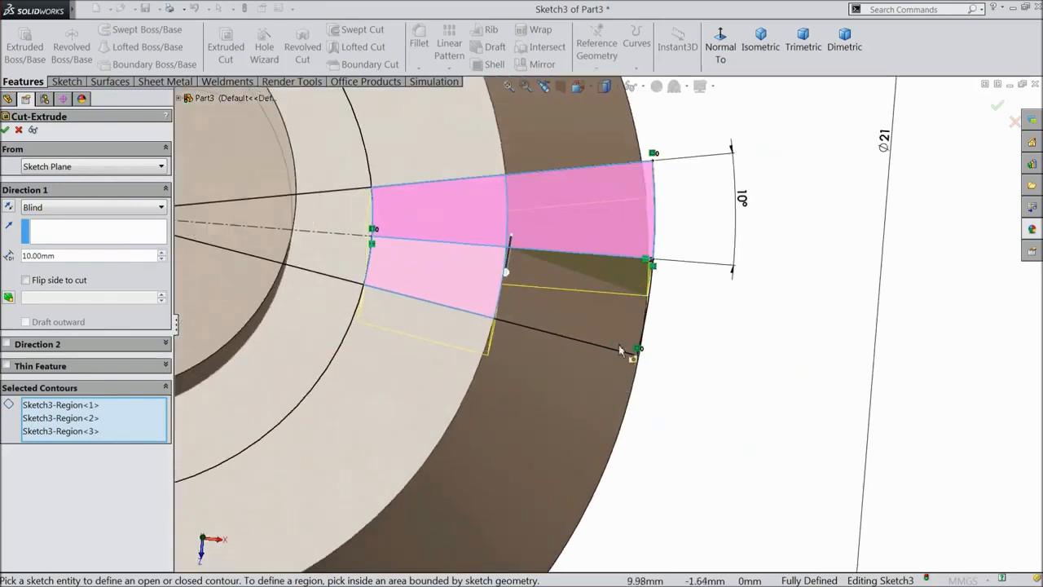
{"action": "scroll", "coordinate": [664, 391], "scroll_direction": "down", "scroll_amount": 5}
{"action": "middle_click_drag", "start_coordinate": [675, 419], "coordinate": [627, 371]}
{"action": "scroll", "coordinate": [629, 371], "scroll_direction": "down", "scroll_amount": 3}
{"action": "middle_click_drag", "start_coordinate": [634, 295], "coordinate": [607, 208]}
{"action": "scroll", "coordinate": [607, 208], "scroll_direction": "up", "scroll_amount": 6}
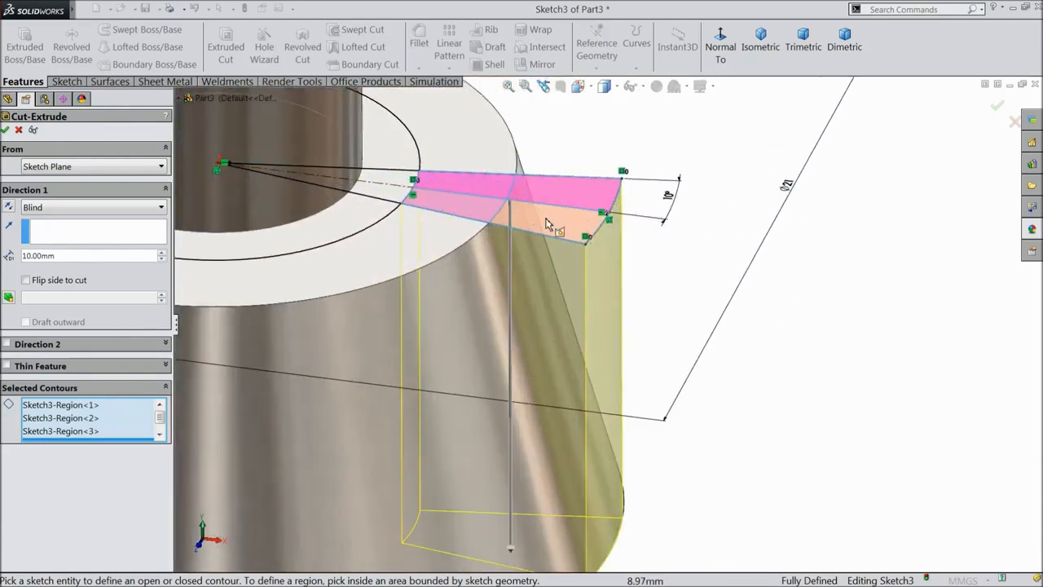
{"action": "scroll", "coordinate": [538, 238], "scroll_direction": "down", "scroll_amount": 4}
{"action": "scroll", "coordinate": [529, 252], "scroll_direction": "up", "scroll_amount": 2}
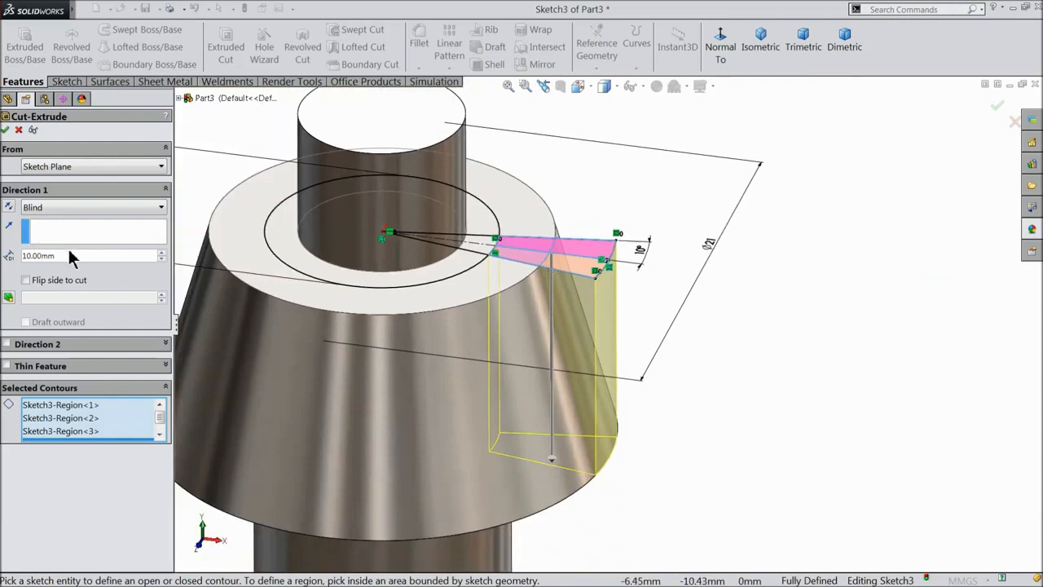
{"action": "type", "text": "8.5"}
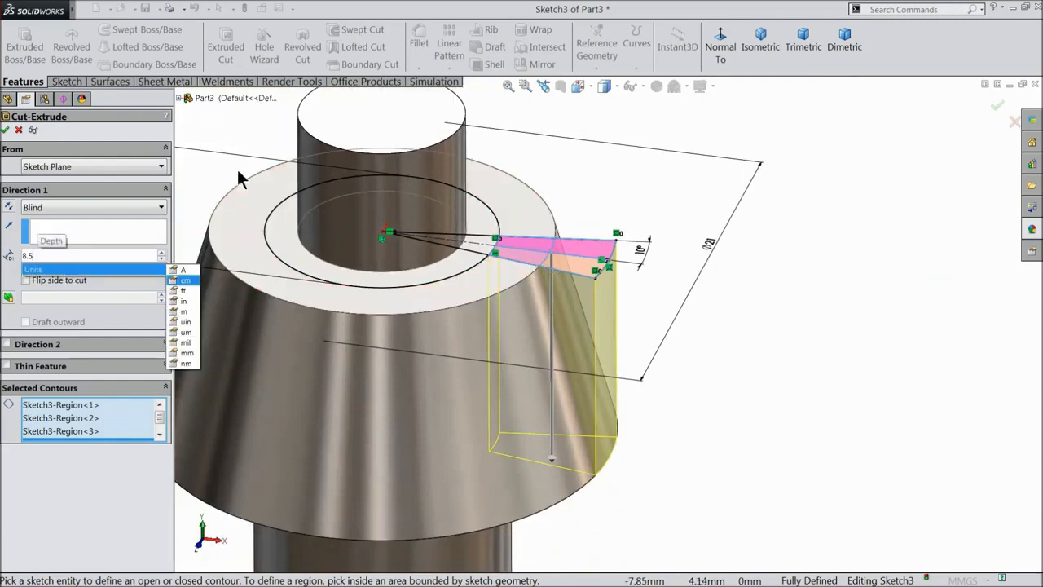
{"action": "key", "text": "Return"}
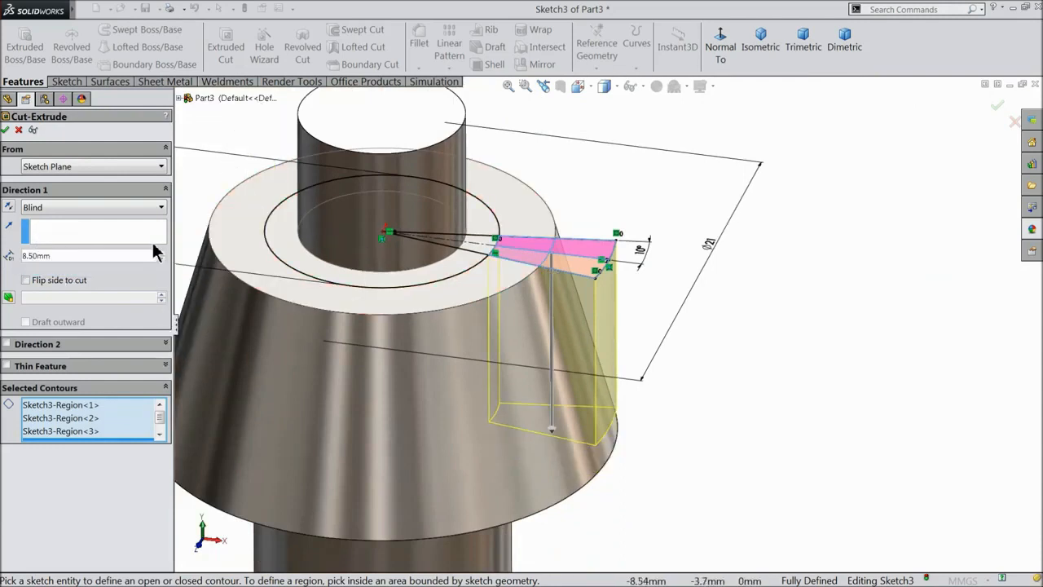
{"action": "left_click", "coordinate": [6, 129]}
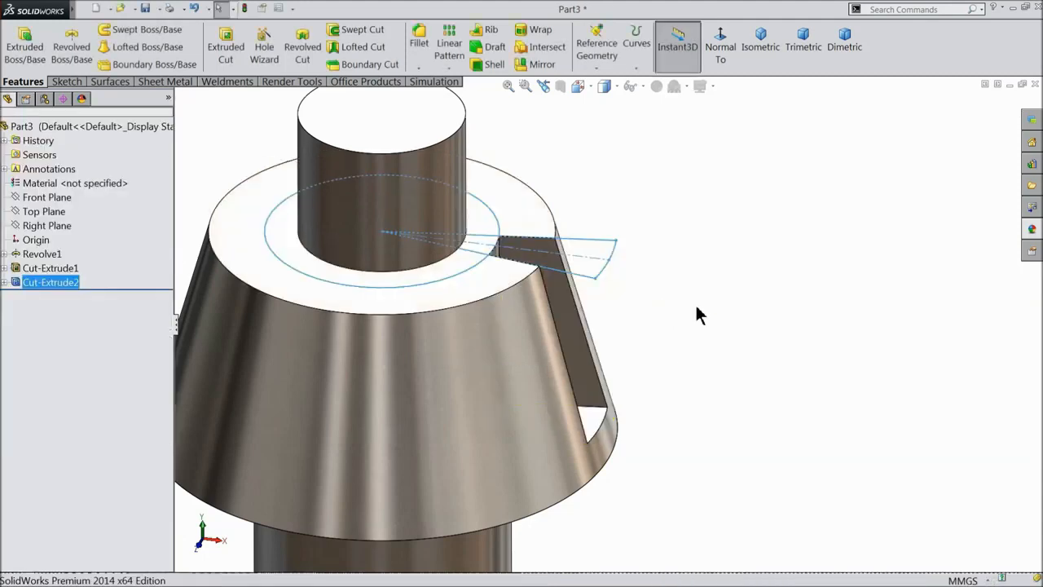
{"action": "scroll", "coordinate": [673, 334], "scroll_direction": "up", "scroll_amount": 3}
{"action": "middle_click_drag", "start_coordinate": [669, 333], "coordinate": [599, 320]}
{"action": "scroll", "coordinate": [533, 362], "scroll_direction": "down", "scroll_amount": 5}
{"action": "scroll", "coordinate": [595, 322], "scroll_direction": "up", "scroll_amount": 3}
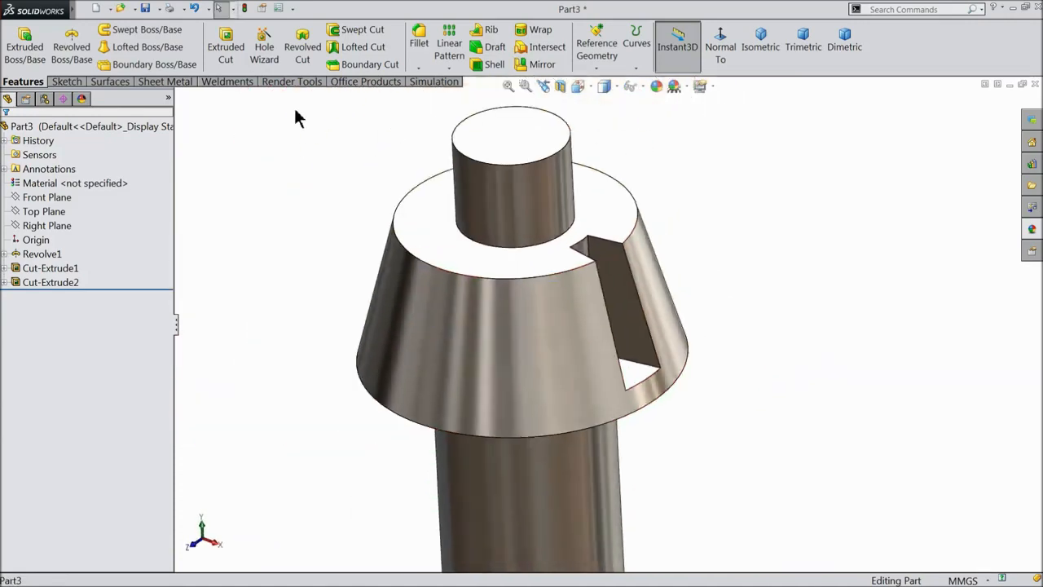
Start a 0.5 mm fillet and select the small post's top face.
{"action": "left_click", "coordinate": [417, 50]}
{"action": "scroll", "coordinate": [430, 226], "scroll_direction": "up", "scroll_amount": 5}
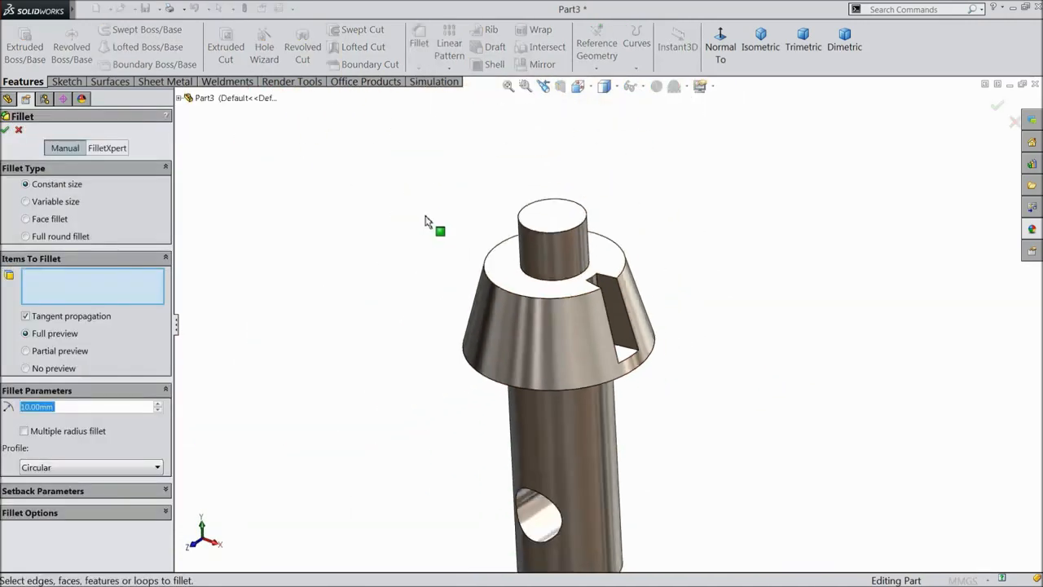
{"action": "scroll", "coordinate": [614, 335], "scroll_direction": "down", "scroll_amount": 4}
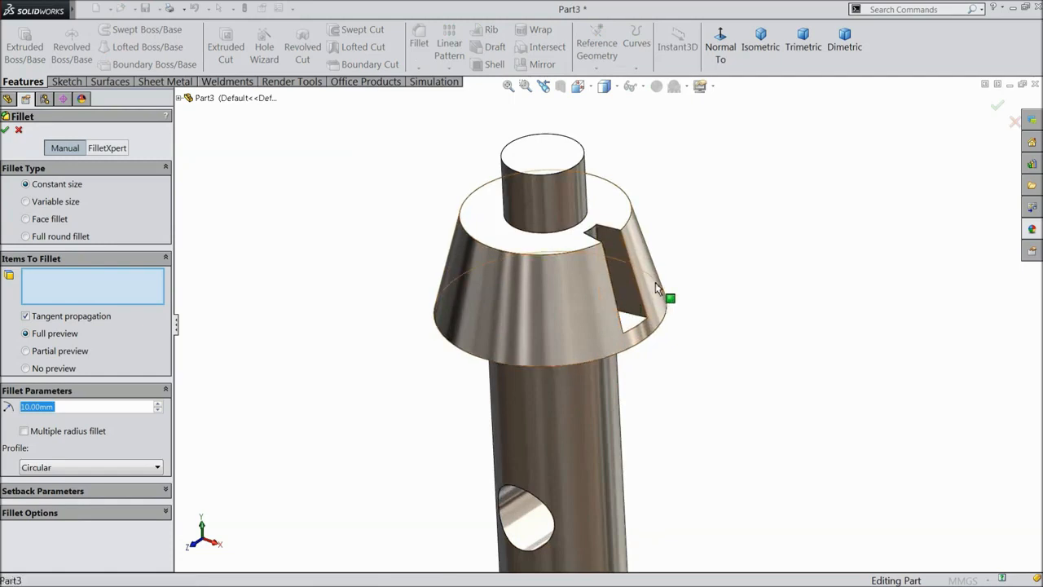
{"action": "middle_click_drag", "start_coordinate": [655, 284], "coordinate": [666, 282]}
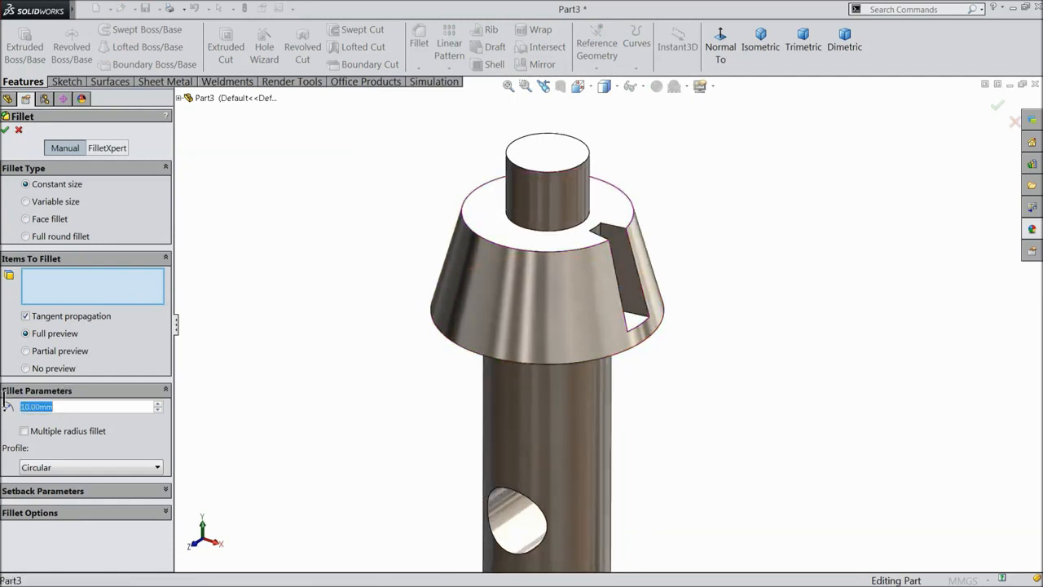
{"action": "type", "text": "0.5"}
{"action": "key", "text": "Return"}
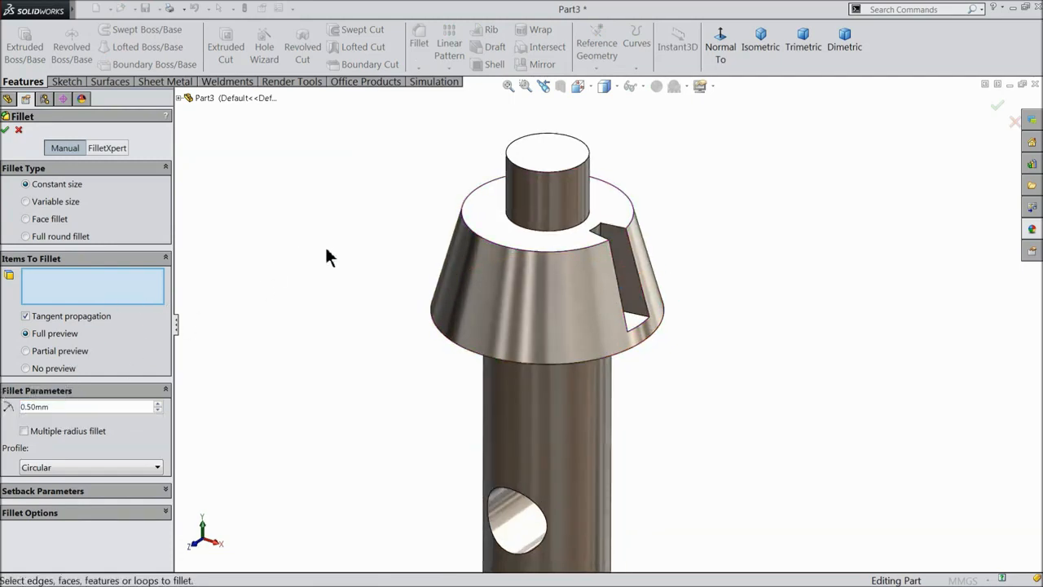
{"action": "left_click", "coordinate": [556, 147]}
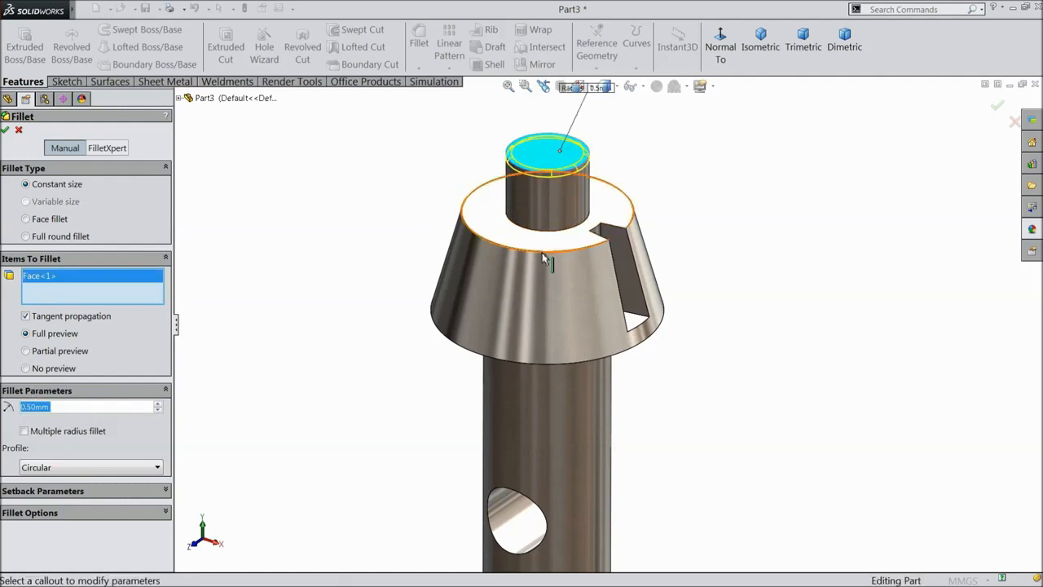
Add the cone's upper and lower rims and the shaft's bottom edge, then accept.
{"action": "left_click", "coordinate": [545, 259]}
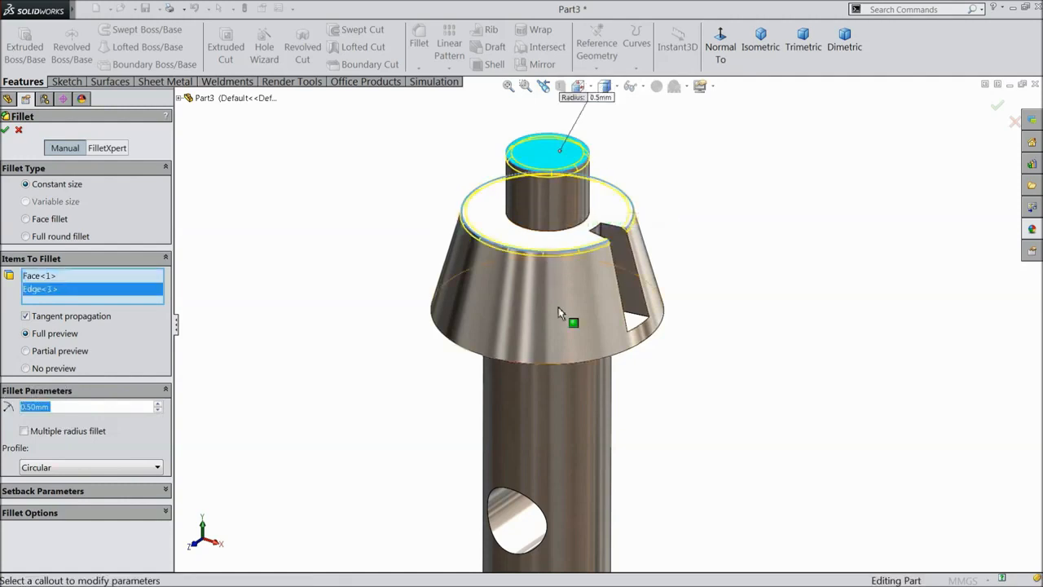
{"action": "left_click", "coordinate": [569, 371]}
{"action": "scroll", "coordinate": [449, 384], "scroll_direction": "up", "scroll_amount": 3}
{"action": "scroll", "coordinate": [593, 435], "scroll_direction": "down", "scroll_amount": 4}
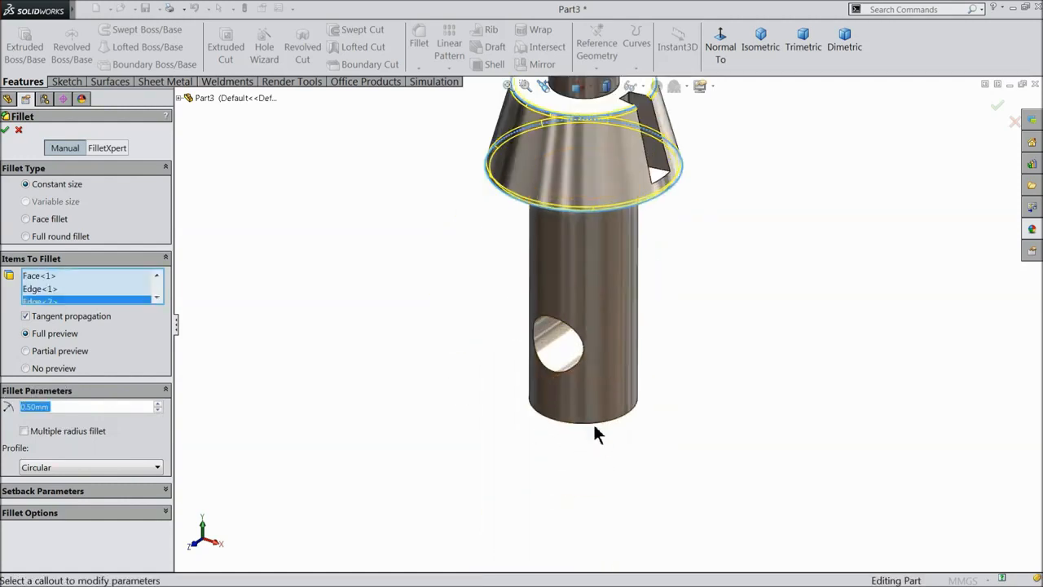
{"action": "left_click", "coordinate": [593, 420]}
{"action": "scroll", "coordinate": [481, 346], "scroll_direction": "up", "scroll_amount": 3}
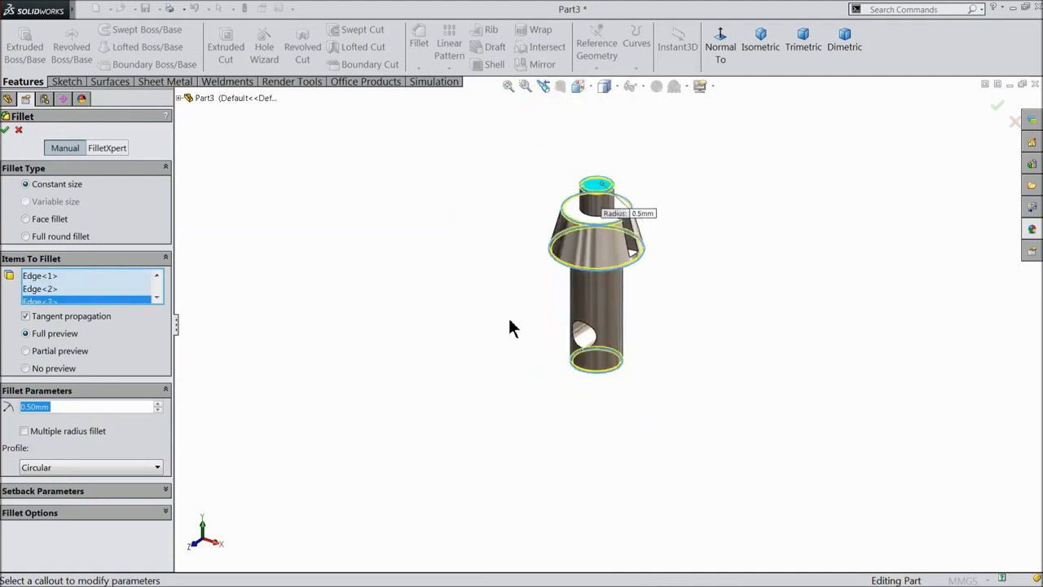
{"action": "scroll", "coordinate": [640, 226], "scroll_direction": "down", "scroll_amount": 4}
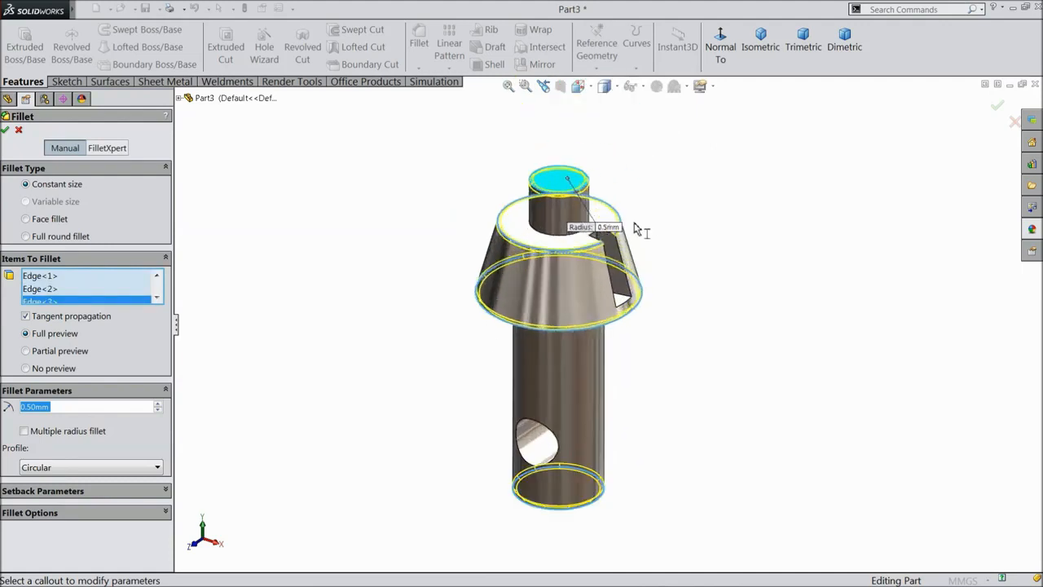
{"action": "left_click", "coordinate": [7, 130]}
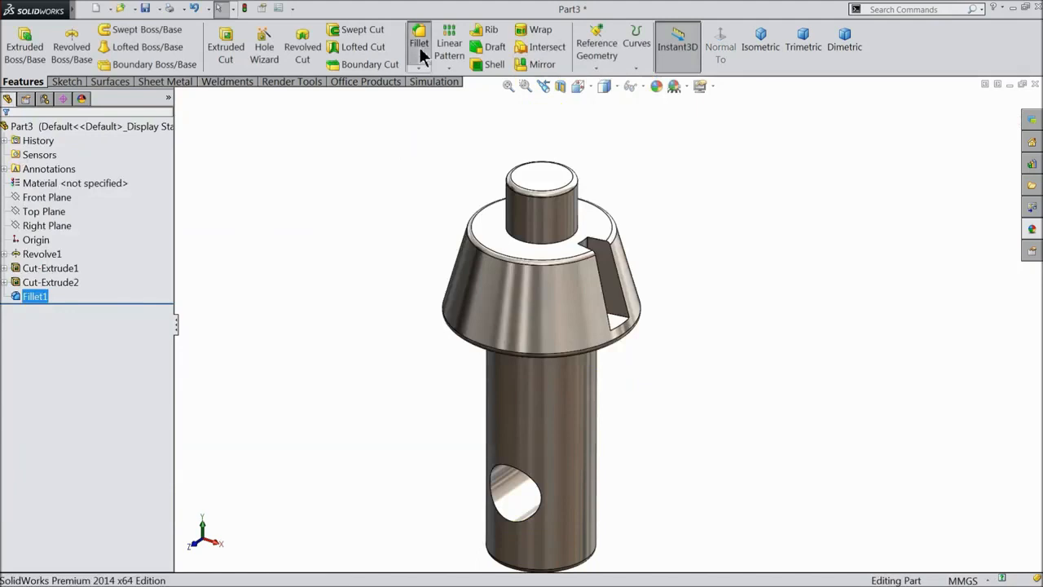
Start a 0.25 mm fillet on the slot's top and vertical edges.
{"action": "left_click", "coordinate": [419, 45]}
{"action": "type", "text": "0.25"}
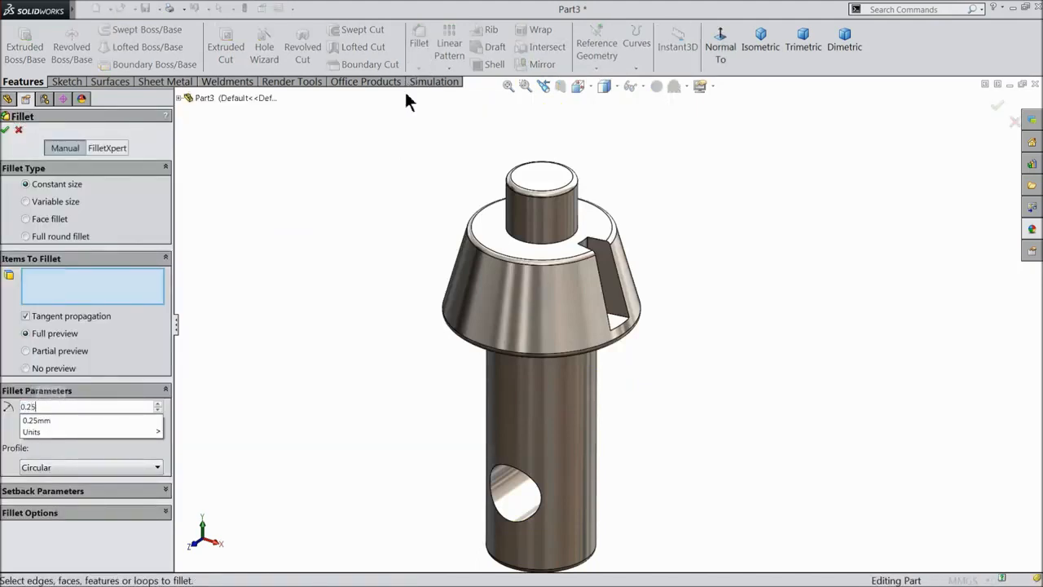
{"action": "key", "text": "Return"}
{"action": "scroll", "coordinate": [623, 280], "scroll_direction": "down", "scroll_amount": 4}
{"action": "scroll", "coordinate": [624, 280], "scroll_direction": "down", "scroll_amount": 3}
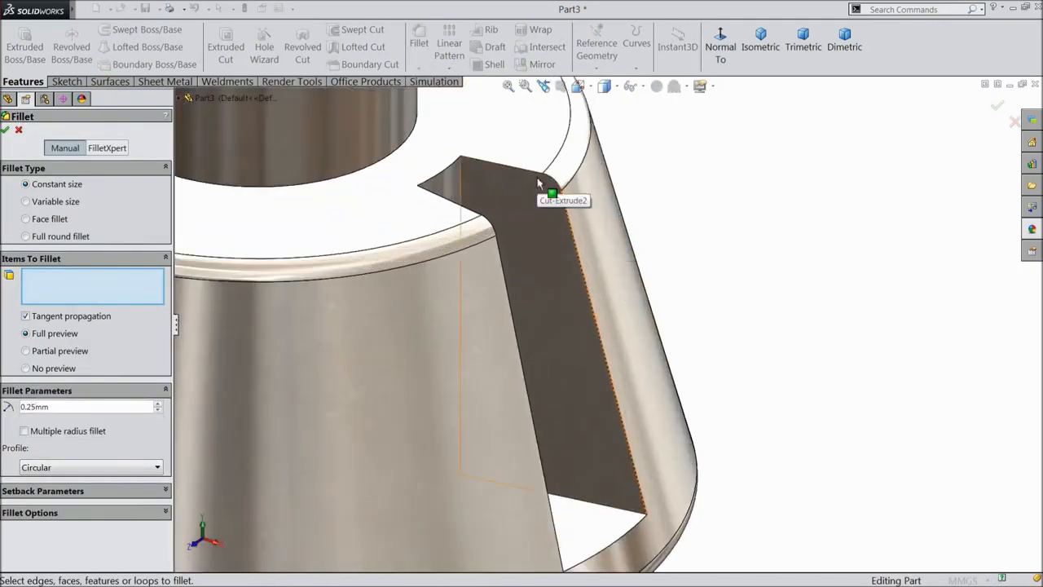
{"action": "left_click", "coordinate": [553, 185]}
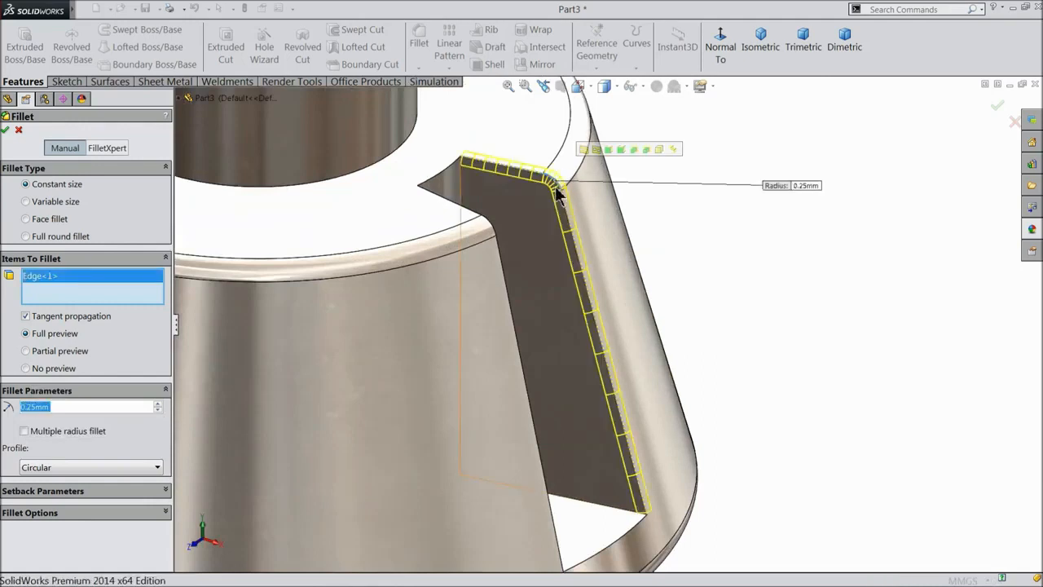
{"action": "left_click", "coordinate": [495, 235]}
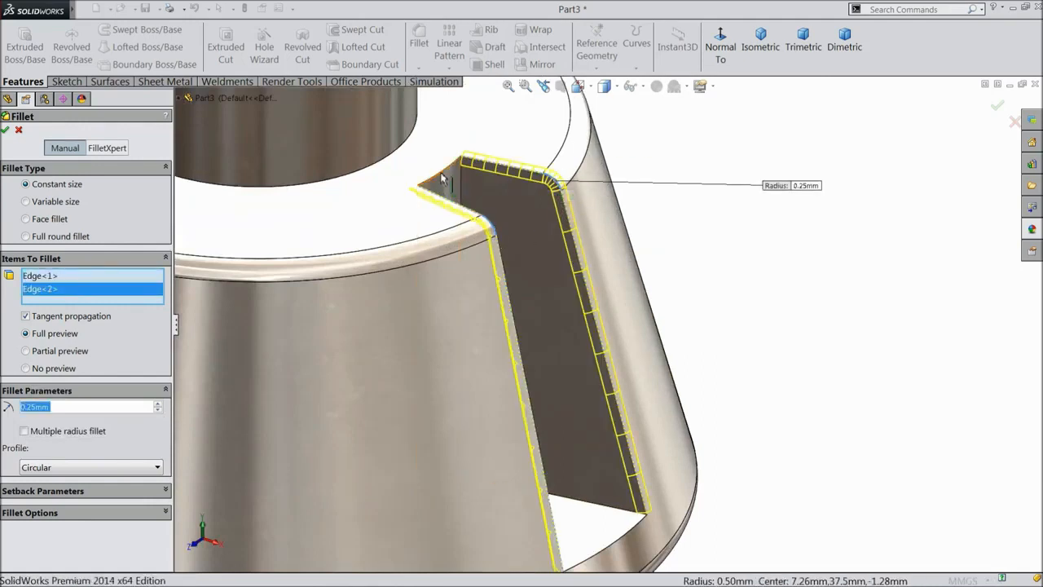
Add the slot's bottom edges, accept the fillet and orbit to view the head.
{"action": "scroll", "coordinate": [570, 400], "scroll_direction": "up", "scroll_amount": 3}
{"action": "scroll", "coordinate": [608, 457], "scroll_direction": "down", "scroll_amount": 3}
{"action": "left_click", "coordinate": [607, 443]}
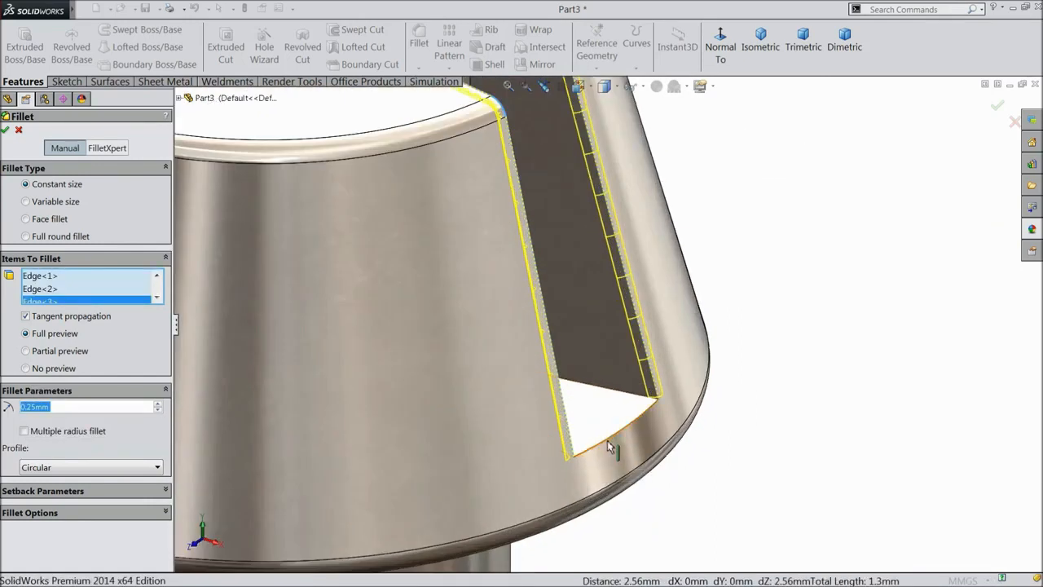
{"action": "left_click", "coordinate": [607, 442]}
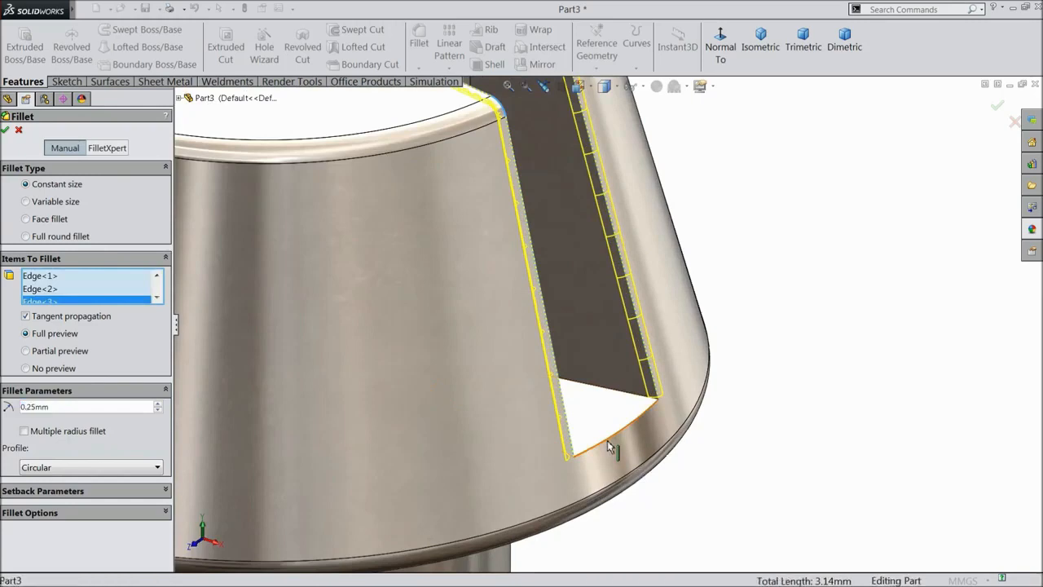
{"action": "left_click", "coordinate": [7, 131]}
{"action": "scroll", "coordinate": [562, 346], "scroll_direction": "up", "scroll_amount": 5}
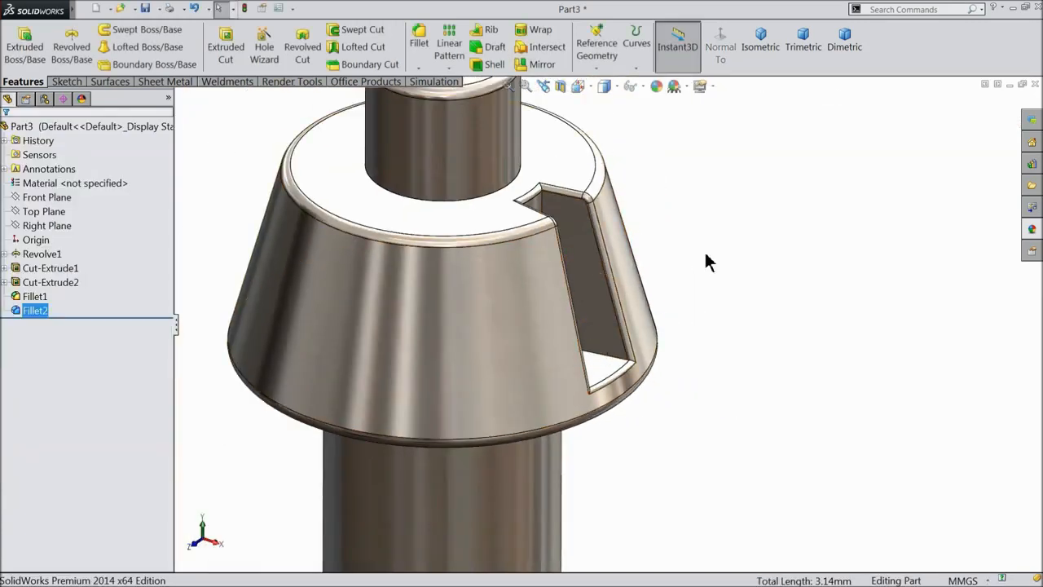
{"action": "scroll", "coordinate": [697, 292], "scroll_direction": "up", "scroll_amount": 3}
{"action": "middle_click_drag", "start_coordinate": [690, 291], "coordinate": [692, 281]}
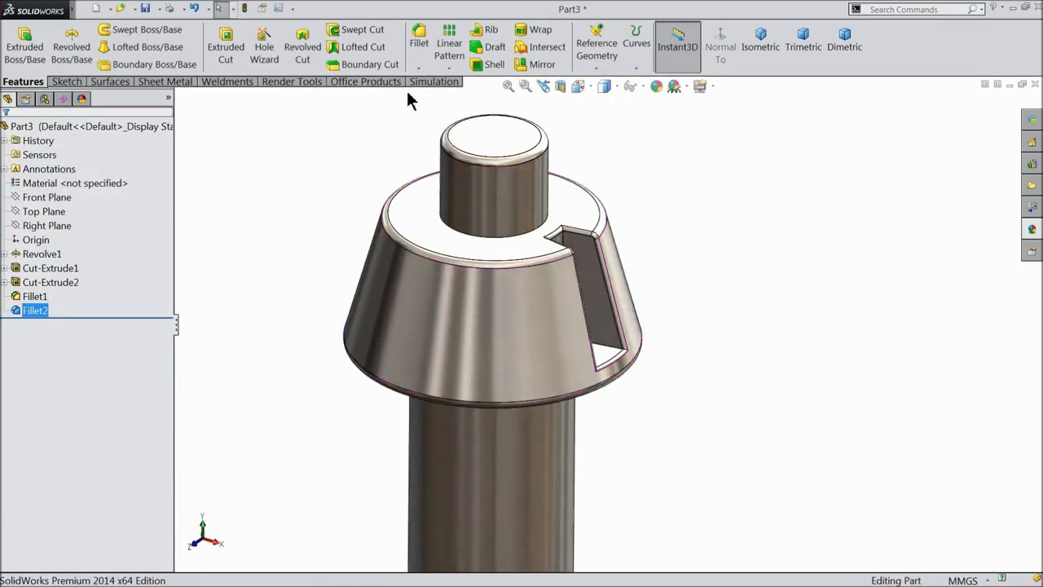
Circular-pattern Cut-Extrude2 into 11 instances around the post's cylindrical face.
{"action": "left_click", "coordinate": [449, 67]}
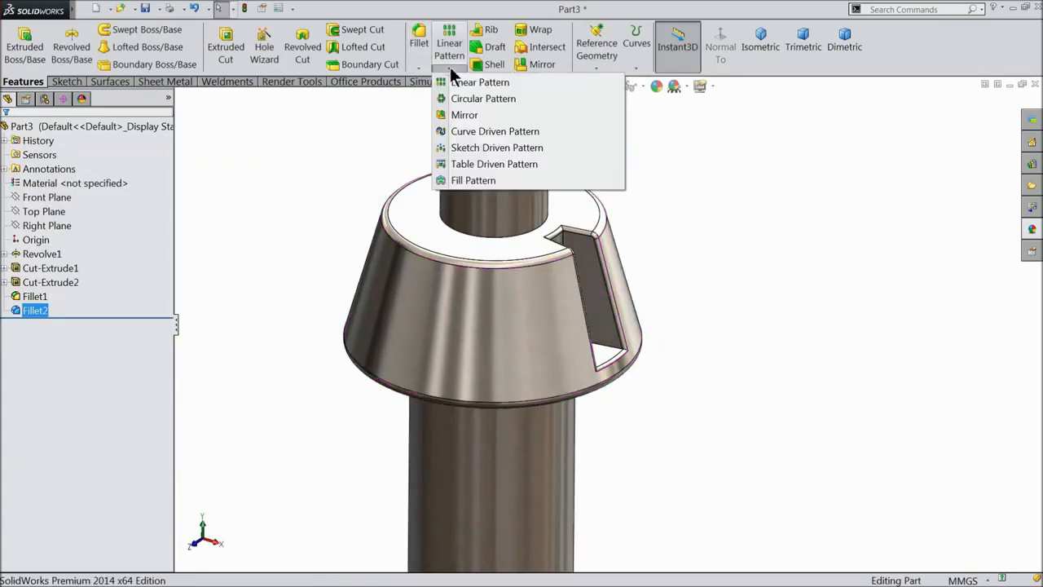
{"action": "left_click", "coordinate": [481, 99]}
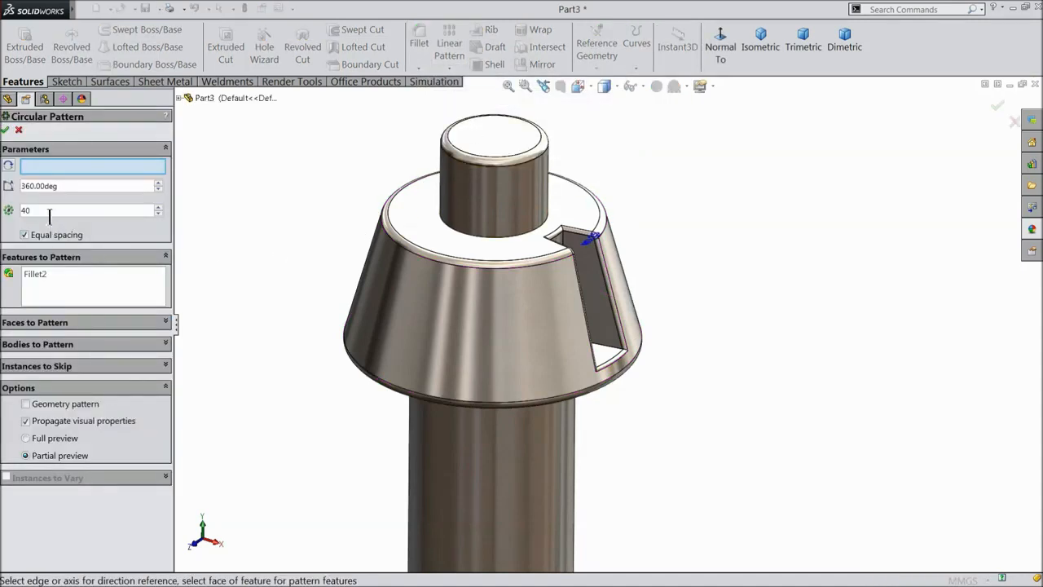
{"action": "left_click", "coordinate": [487, 198]}
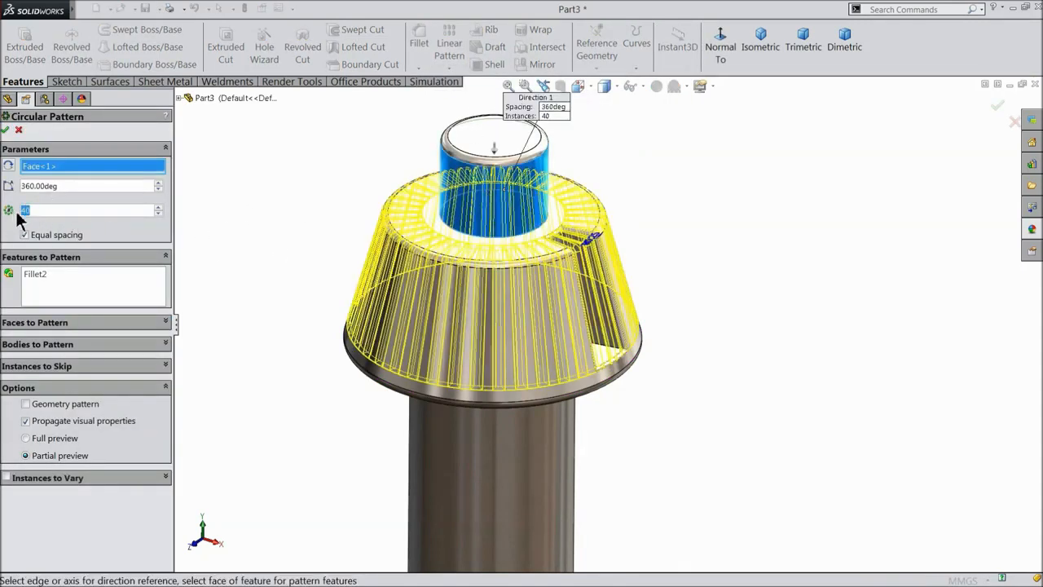
{"action": "type", "text": "11"}
{"action": "key", "text": "Return"}
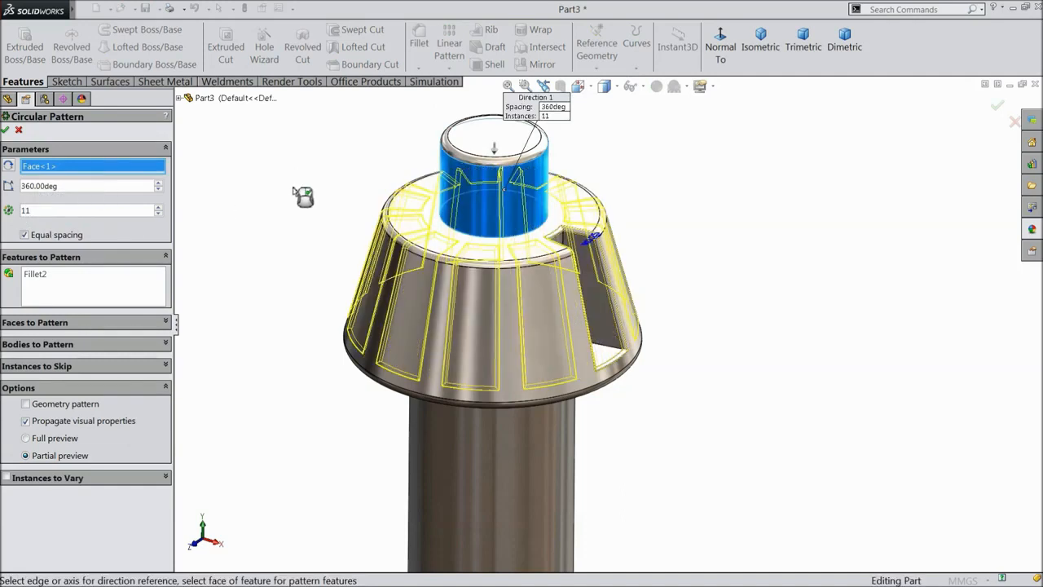
{"action": "left_click", "coordinate": [60, 285]}
{"action": "left_click", "coordinate": [178, 98]}
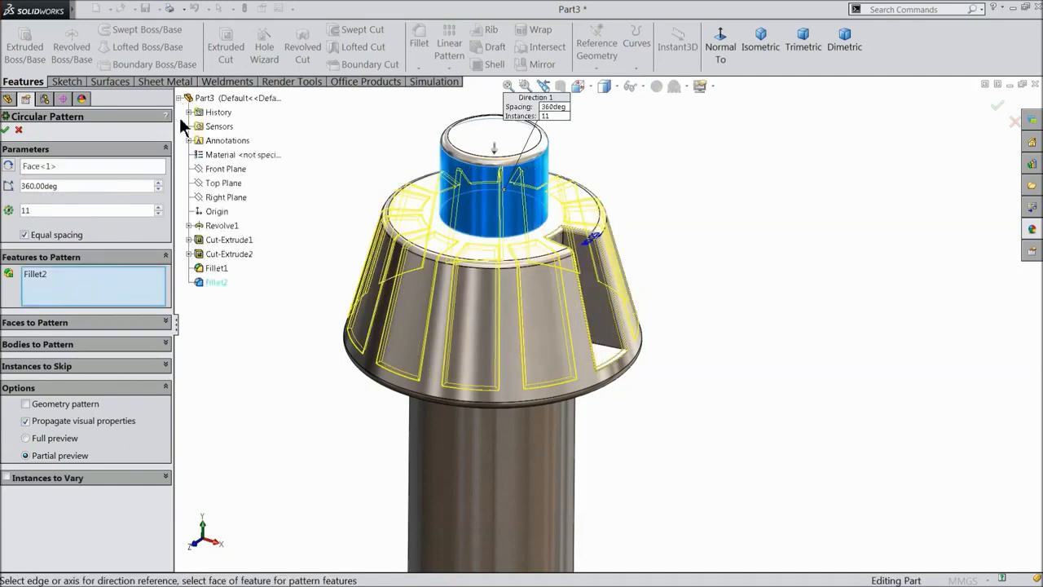
{"action": "left_click", "coordinate": [219, 254]}
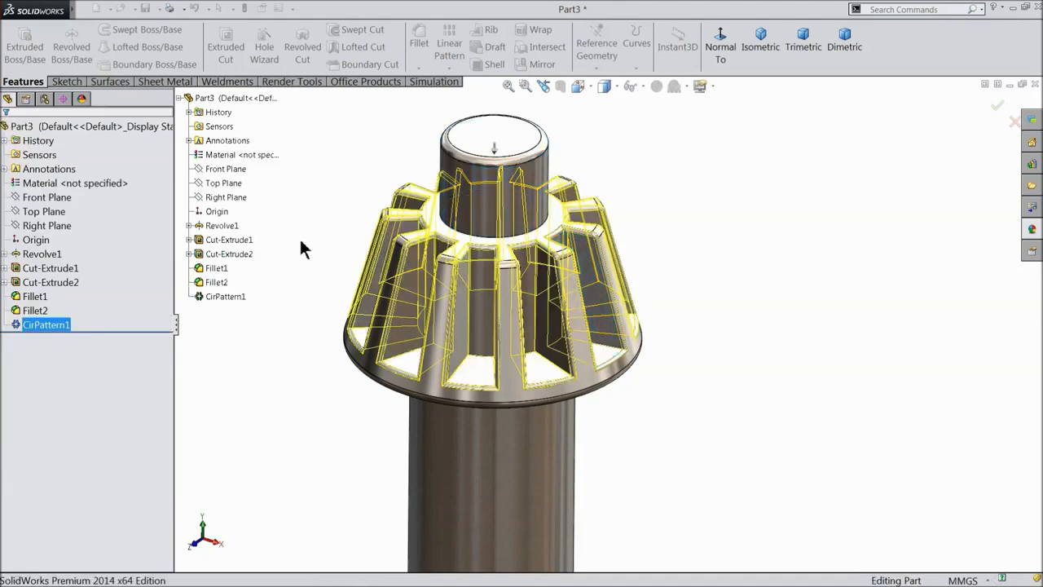
{"action": "mouse_move", "coordinate": [317, 251]}
{"action": "middle_mouse_down"}
{"action": "mouse_move", "coordinate": [291, 252]}
{"action": "mouse_move", "coordinate": [315, 318]}
{"action": "mouse_move", "coordinate": [305, 398]}
{"action": "mouse_move", "coordinate": [274, 341]}
{"action": "mouse_move", "coordinate": [305, 296]}
{"action": "mouse_move", "coordinate": [308, 224]}
{"action": "mouse_move", "coordinate": [363, 238]}
{"action": "mouse_move", "coordinate": [321, 255]}
{"action": "mouse_move", "coordinate": [291, 345]}
{"action": "mouse_move", "coordinate": [305, 408]}
{"action": "mouse_move", "coordinate": [305, 280]}
{"action": "mouse_move", "coordinate": [329, 264]}
{"action": "middle_mouse_up"}
{"action": "scroll", "coordinate": [605, 449], "scroll_direction": "up", "scroll_amount": 3}
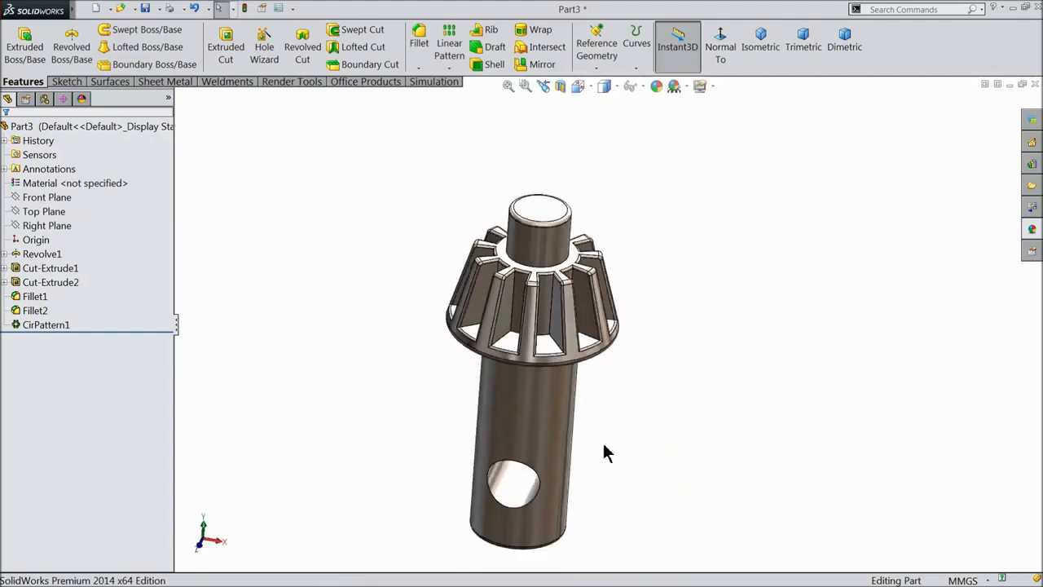
{"action": "scroll", "coordinate": [582, 454], "scroll_direction": "down", "scroll_amount": 3}
{"action": "scroll", "coordinate": [579, 452], "scroll_direction": "up", "scroll_amount": 1}
Fillet the inner face of the shaft's cross hole with a 0.25 mm radius.
{"action": "middle_click_drag", "start_coordinate": [577, 445], "coordinate": [566, 412]}
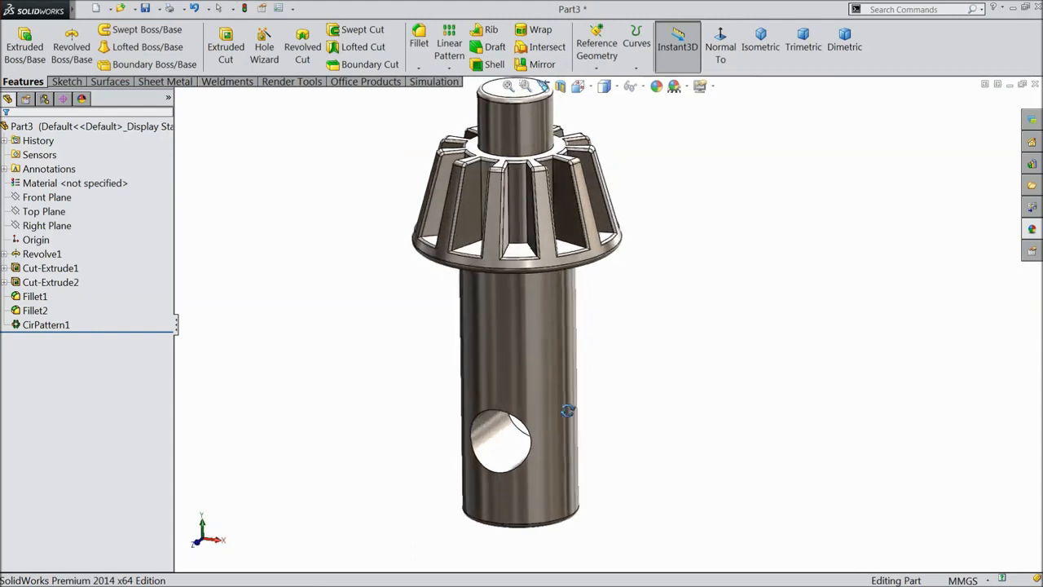
{"action": "left_click", "coordinate": [420, 57]}
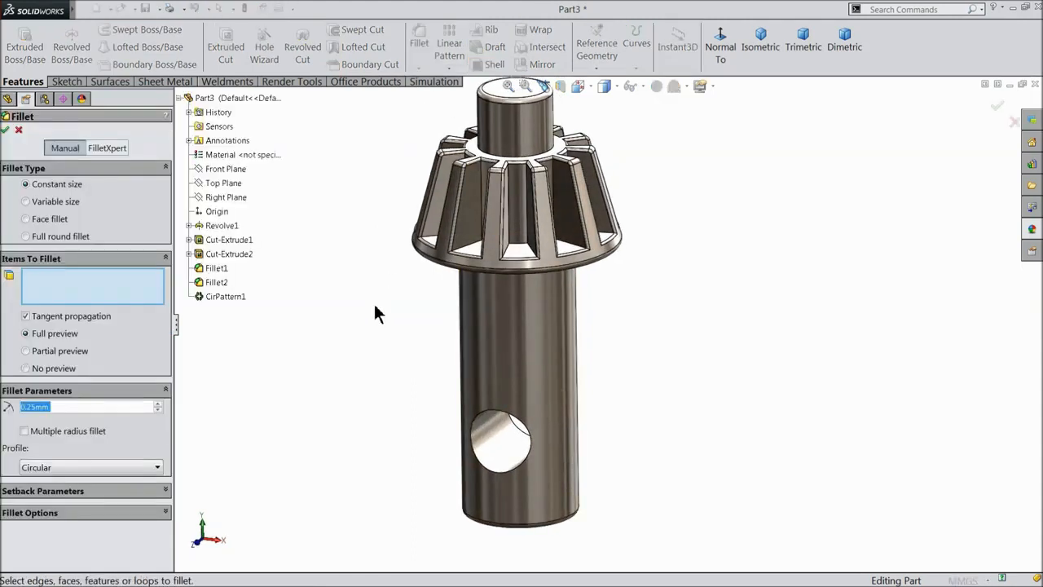
{"action": "scroll", "coordinate": [530, 510], "scroll_direction": "down", "scroll_amount": 3}
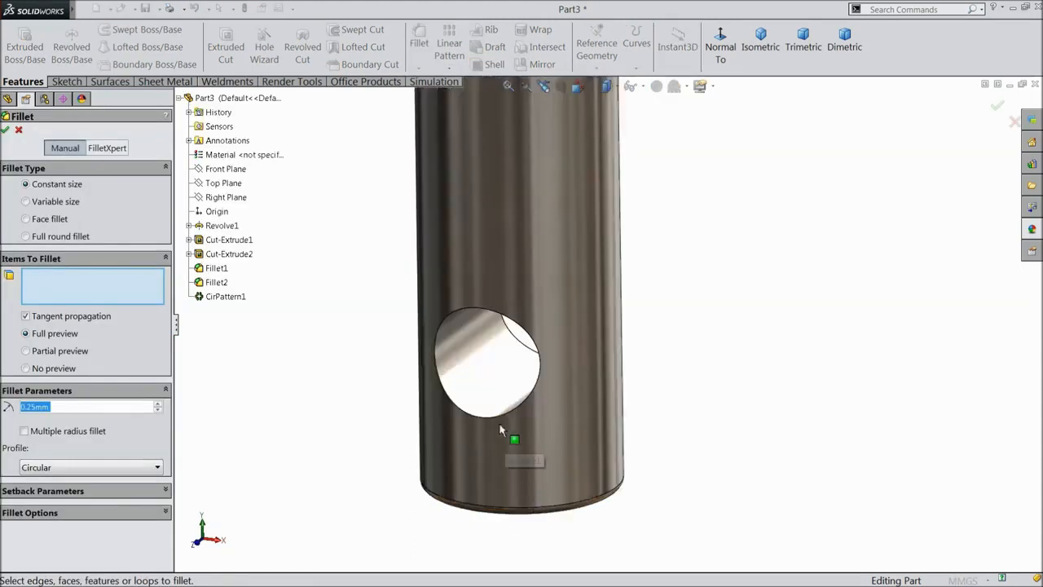
{"action": "left_click", "coordinate": [494, 391]}
{"action": "middle_click_drag", "start_coordinate": [494, 401], "coordinate": [608, 345]}
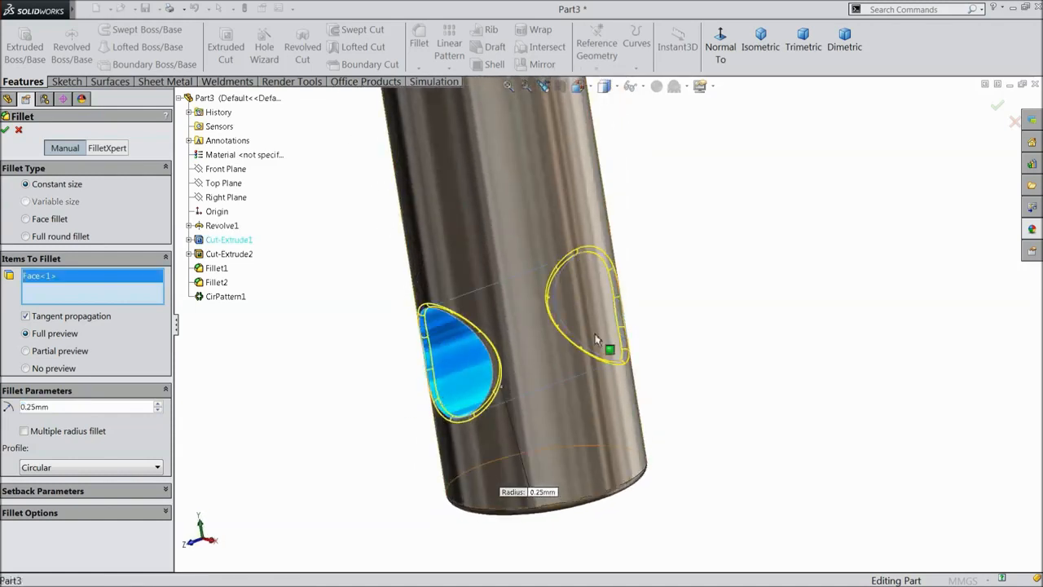
{"action": "left_click", "coordinate": [6, 131]}
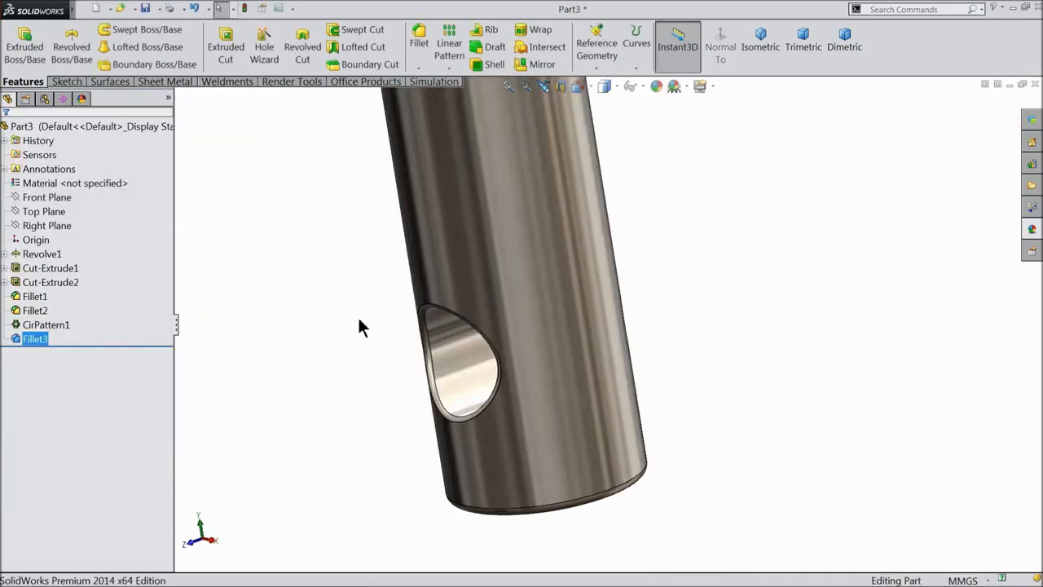
Orbit the part to inspect the finished pin from several angles.
{"action": "middle_click_drag", "start_coordinate": [361, 326], "coordinate": [389, 340]}
{"action": "scroll", "coordinate": [393, 339], "scroll_direction": "up", "scroll_amount": 5}
{"action": "scroll", "coordinate": [562, 118], "scroll_direction": "down", "scroll_amount": 2}
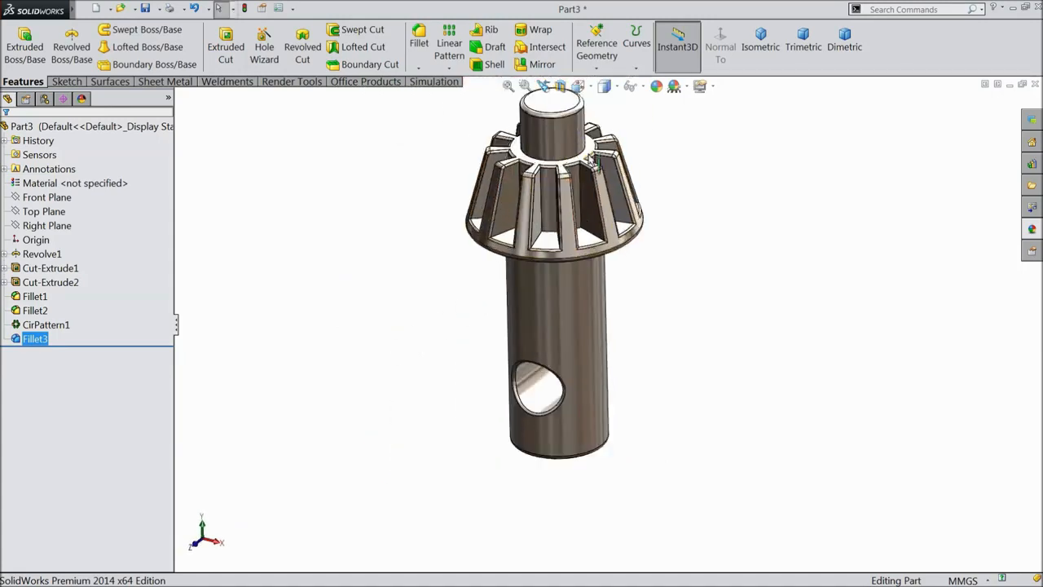
{"action": "middle_click_drag", "start_coordinate": [479, 284], "coordinate": [419, 251]}
{"action": "scroll", "coordinate": [568, 341], "scroll_direction": "down", "scroll_amount": 2}
{"action": "middle_click_drag", "start_coordinate": [568, 341], "coordinate": [519, 309]}
{"action": "middle_click_drag", "start_coordinate": [513, 359], "coordinate": [520, 340]}
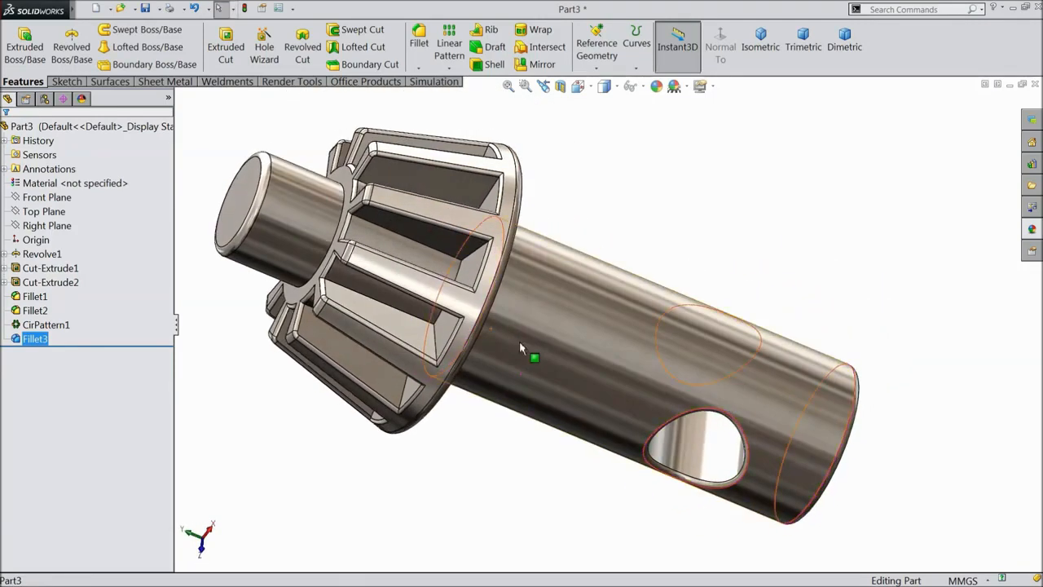
Create a new 'drill chuck key' folder on the Desktop in Save As.
{"action": "left_click", "coordinate": [145, 10]}
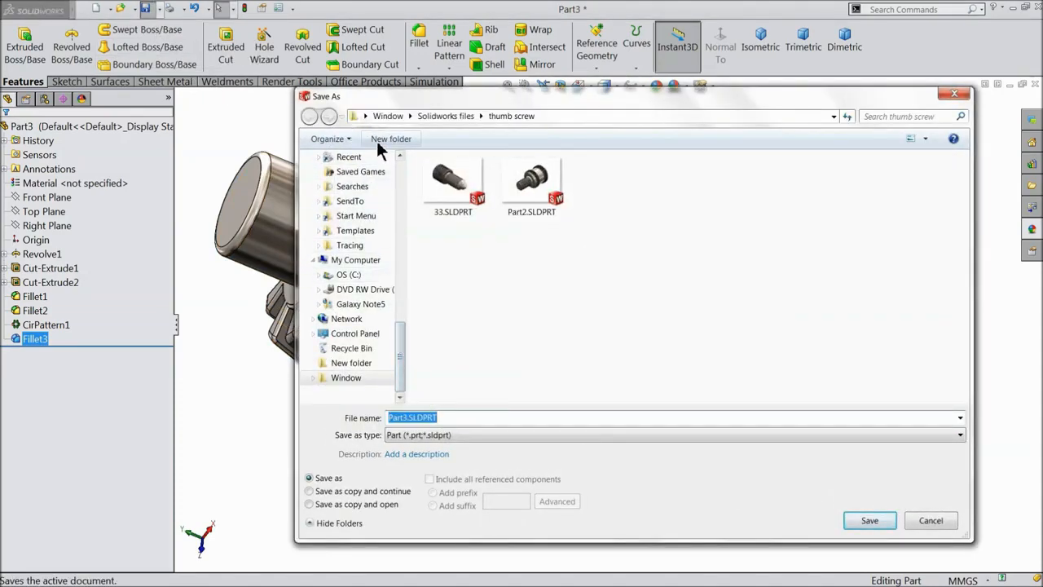
{"action": "left_click_drag", "start_coordinate": [402, 338], "coordinate": [401, 153]}
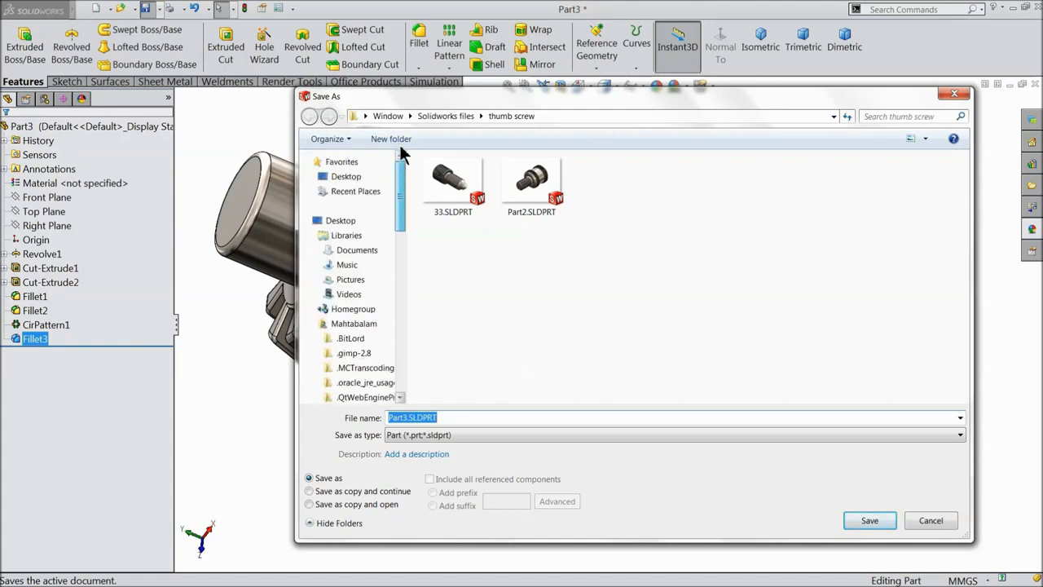
{"action": "left_click", "coordinate": [346, 176]}
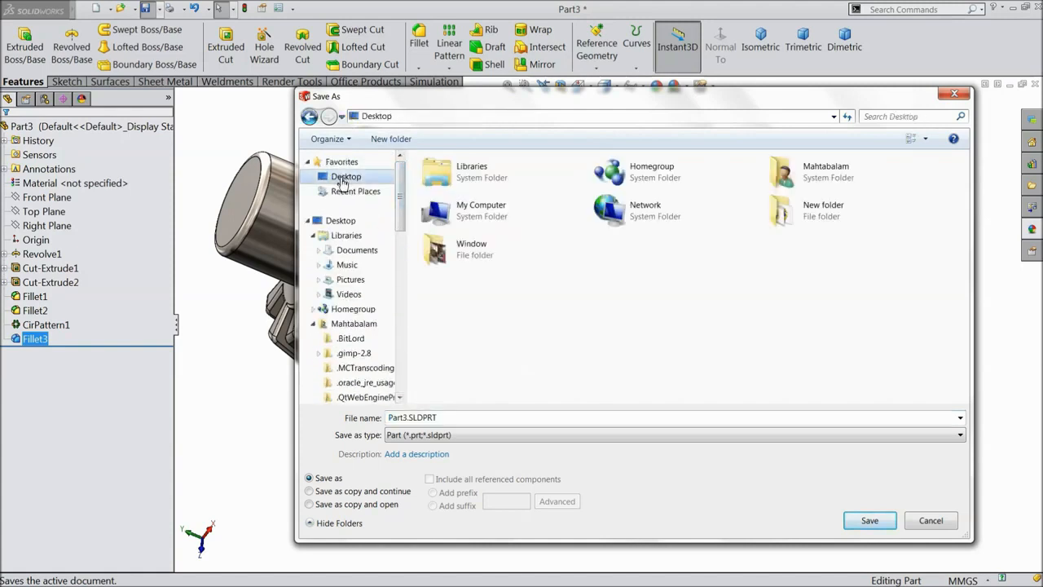
{"action": "left_click", "coordinate": [390, 140]}
{"action": "type", "text": "drill chuck key"}
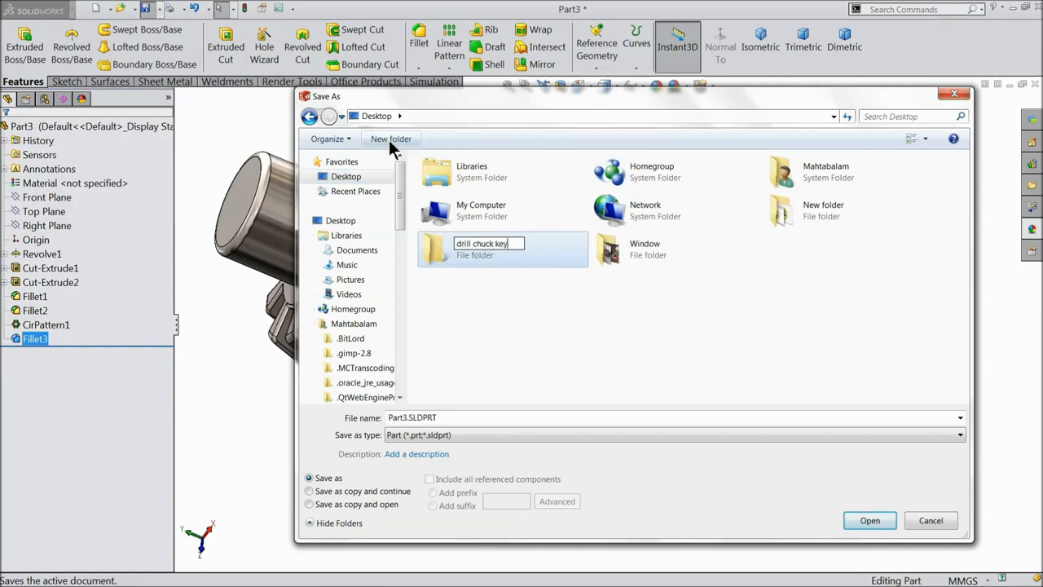
{"action": "left_click", "coordinate": [507, 264]}
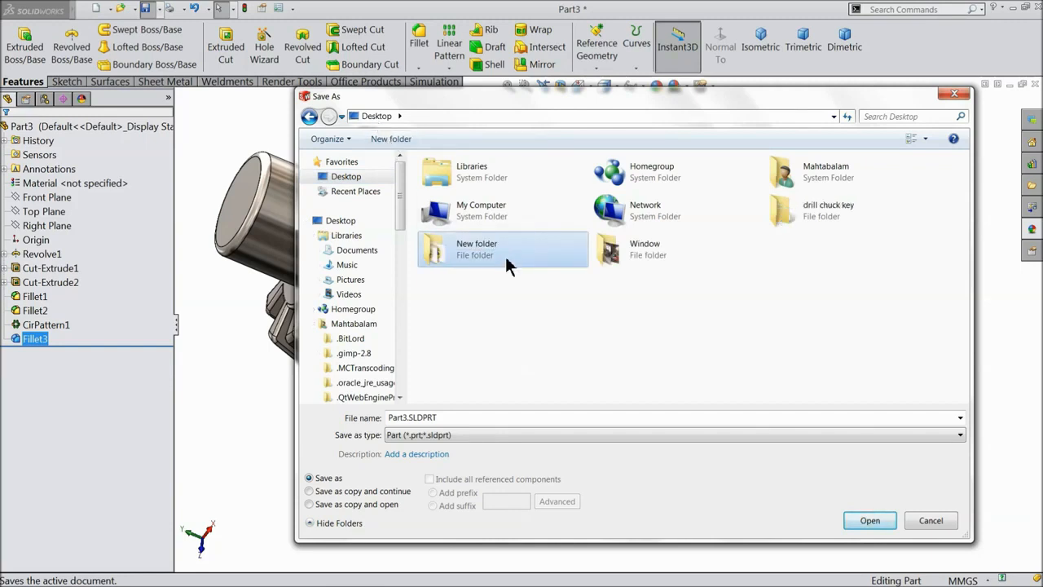
Save the part as 1.pilot inside the drill chuck key folder.
{"action": "double_click", "coordinate": [779, 226]}
{"action": "double_click", "coordinate": [481, 418]}
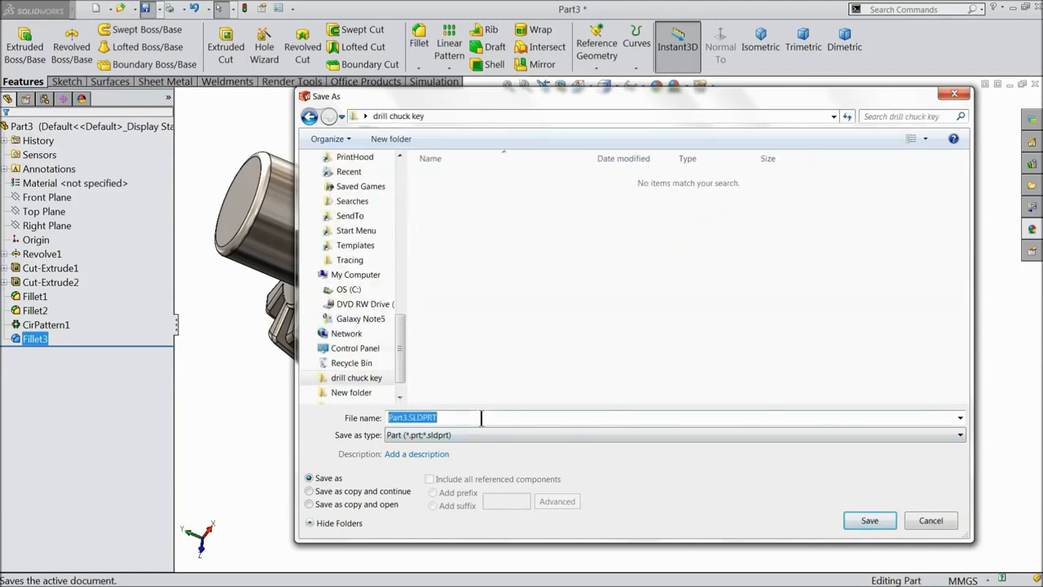
{"action": "type", "text": "1.pilot"}
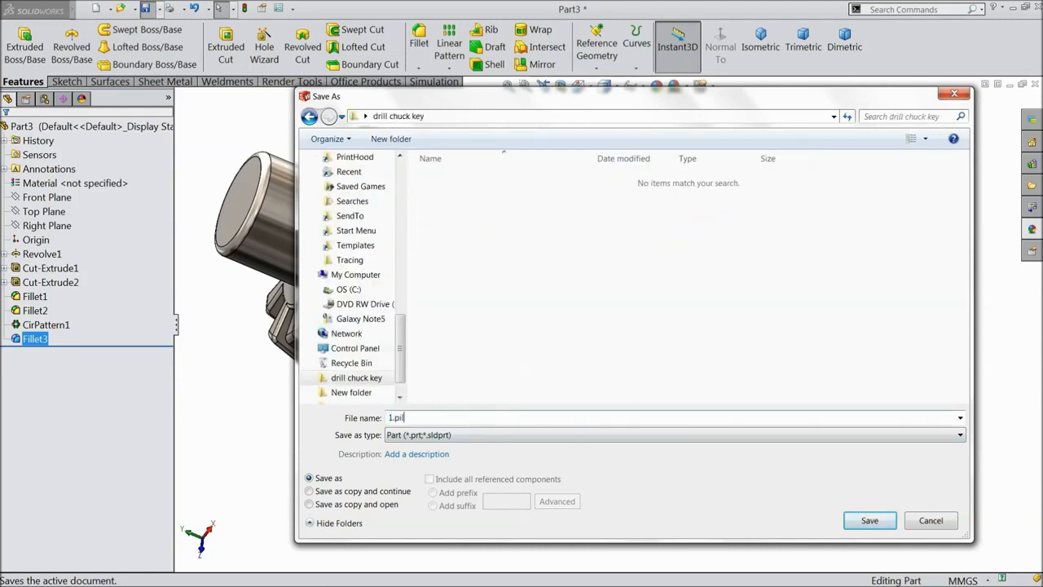
{"action": "left_click", "coordinate": [869, 522]}
{"action": "middle_click_drag", "start_coordinate": [495, 287], "coordinate": [596, 339]}
{"action": "scroll", "coordinate": [578, 341], "scroll_direction": "down", "scroll_amount": 2}
{"action": "middle_click", "coordinate": [579, 334]}
{"action": "scroll", "coordinate": [578, 320], "scroll_direction": "up", "scroll_amount": 2}
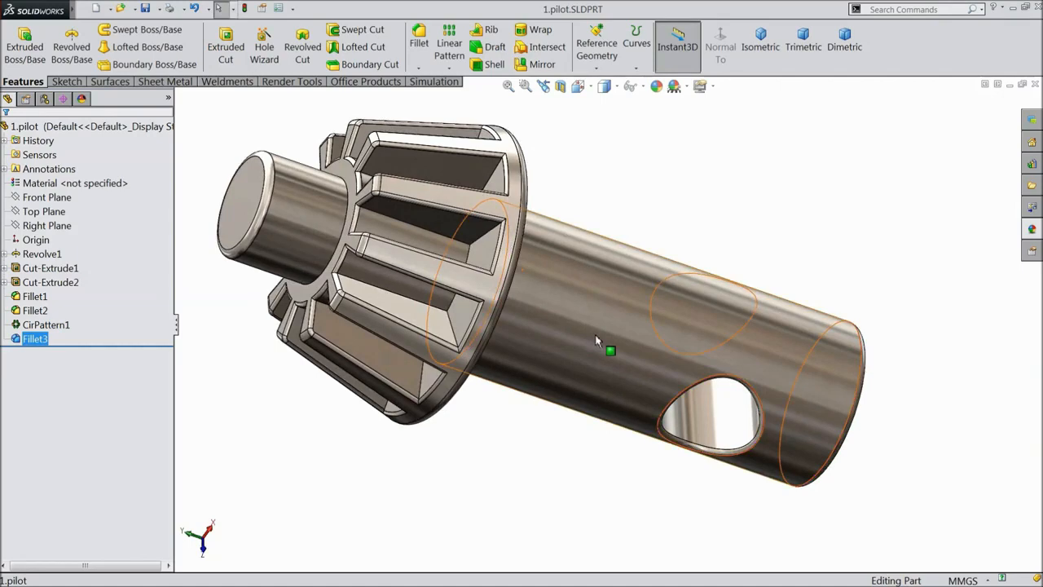
Sketch a 7 mm diameter circle centred on the origin on the Right Plane.
{"action": "middle_click_drag", "start_coordinate": [588, 311], "coordinate": [587, 289]}
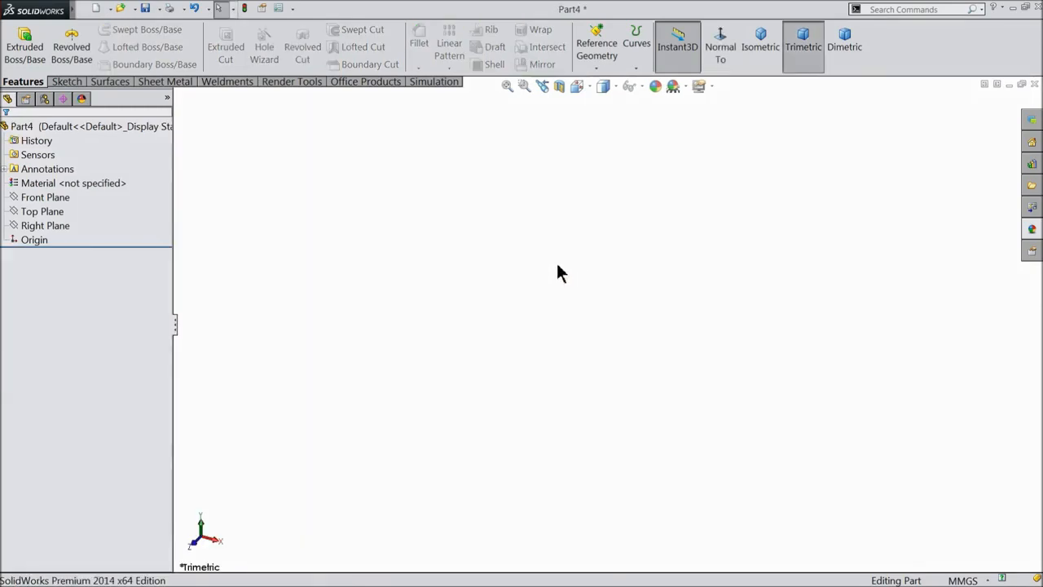
{"action": "left_click", "coordinate": [13, 212]}
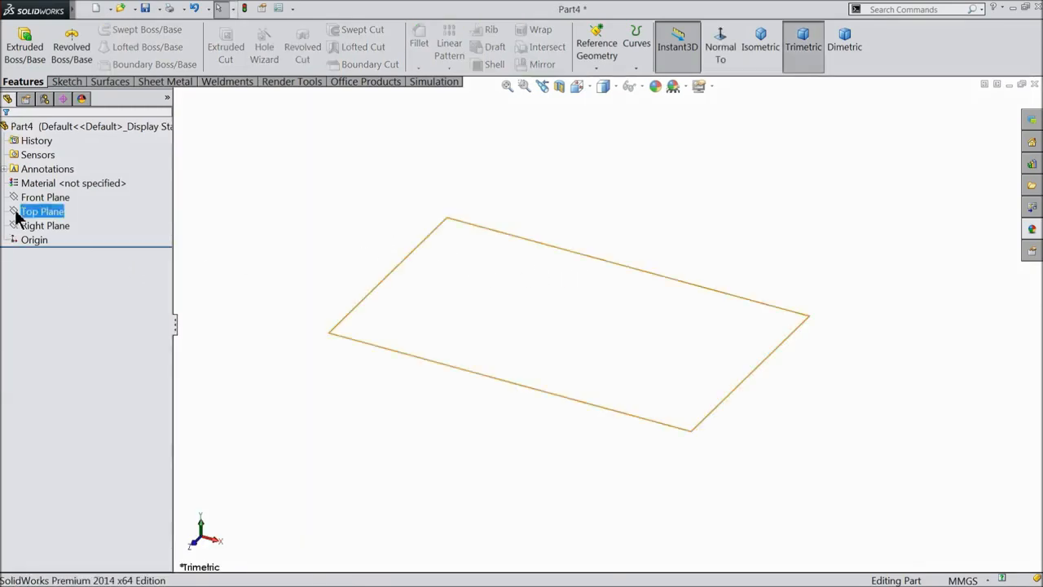
{"action": "left_click", "coordinate": [32, 225]}
{"action": "left_click", "coordinate": [21, 206]}
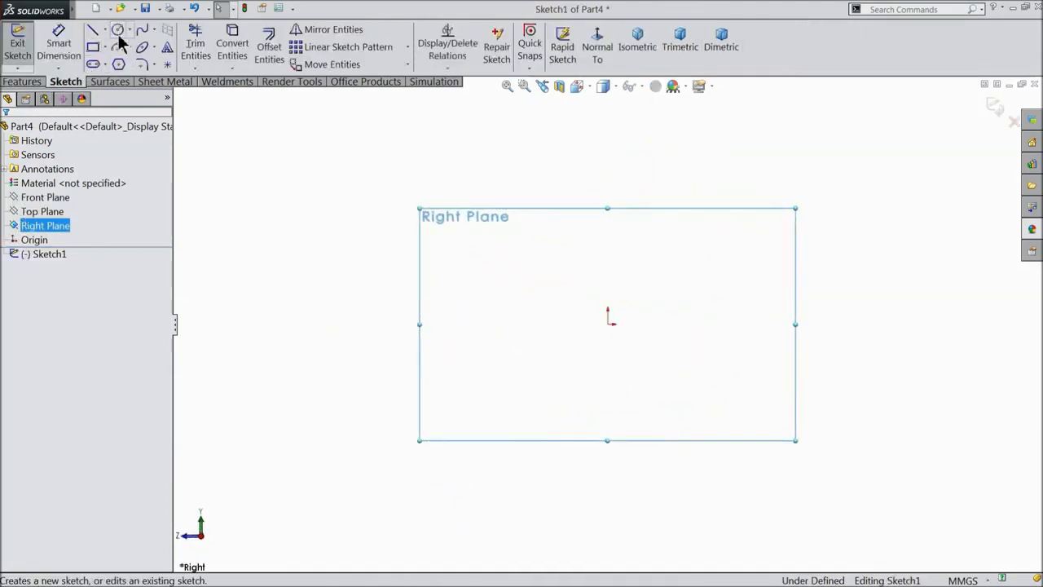
{"action": "left_click", "coordinate": [118, 30]}
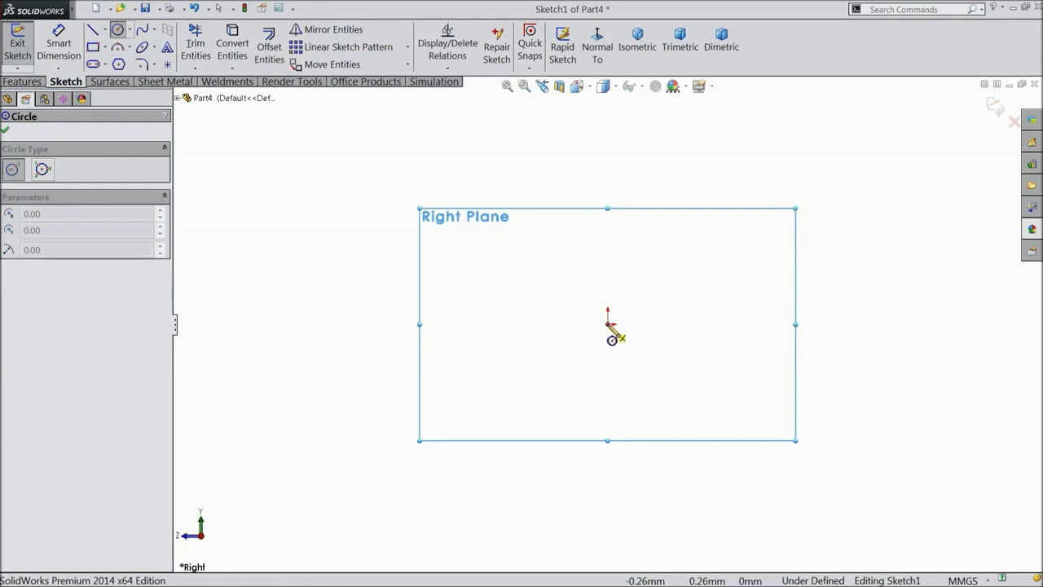
{"action": "left_click", "coordinate": [608, 325]}
{"action": "left_click", "coordinate": [487, 266]}
{"action": "left_click", "coordinate": [57, 49]}
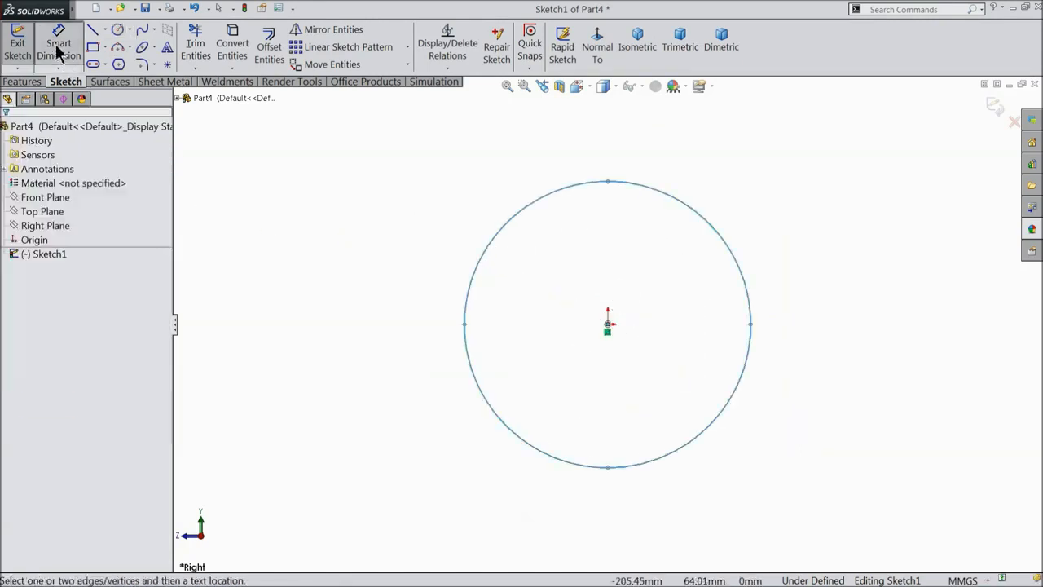
{"action": "left_click", "coordinate": [466, 309]}
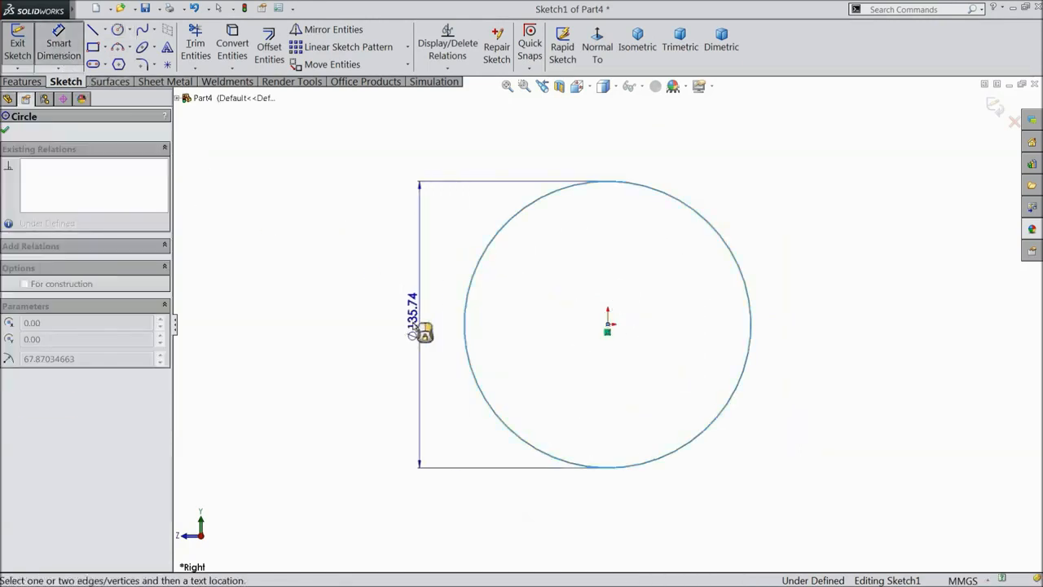
{"action": "left_click", "coordinate": [420, 330]}
{"action": "type", "text": "7"}
{"action": "left_click", "coordinate": [351, 308]}
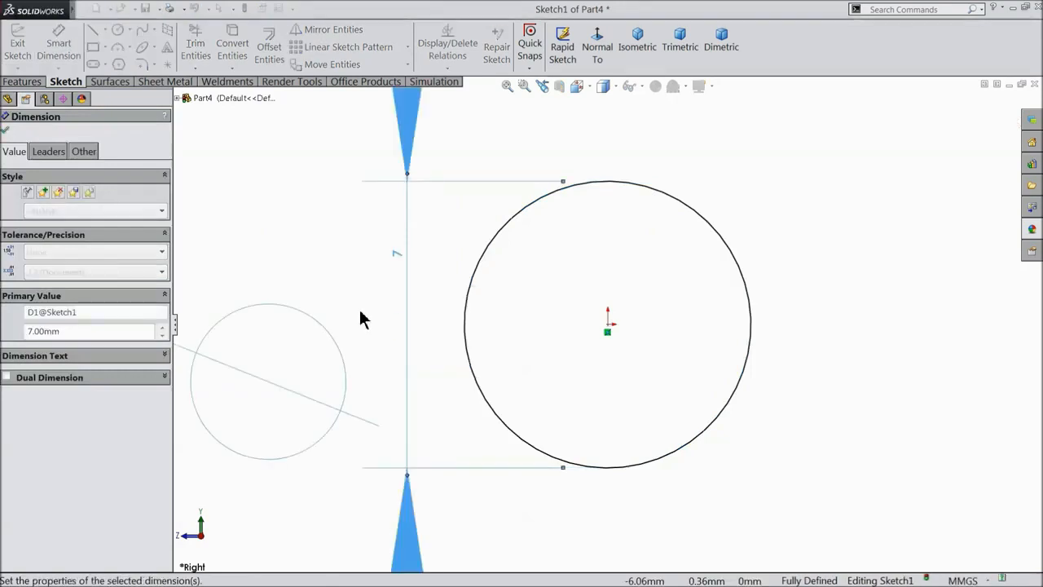
{"action": "left_click", "coordinate": [4, 129]}
Extrude the circle 67.5 mm into a solid rod.
{"action": "left_click", "coordinate": [23, 82]}
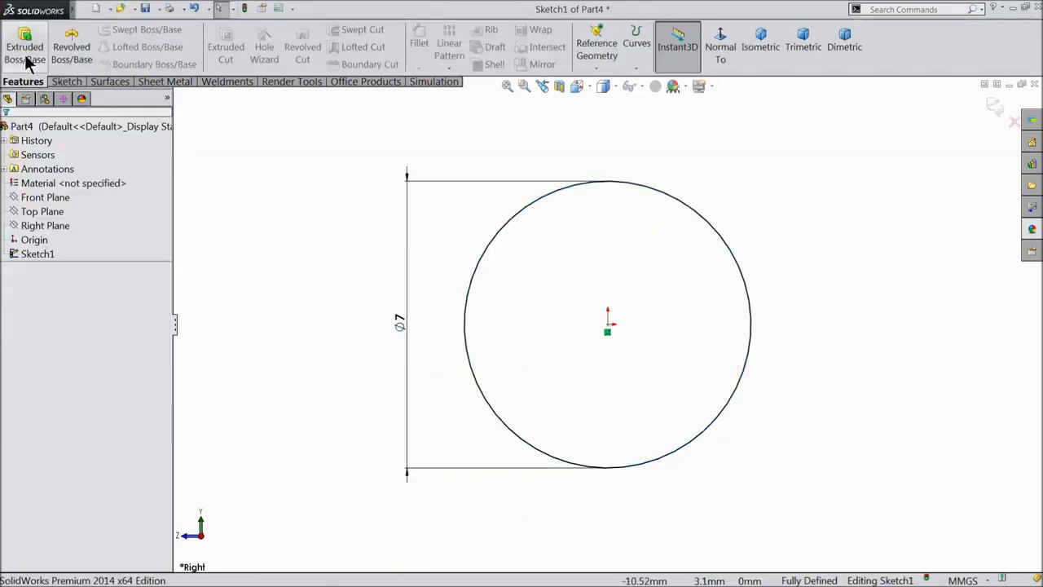
{"action": "left_click", "coordinate": [25, 52]}
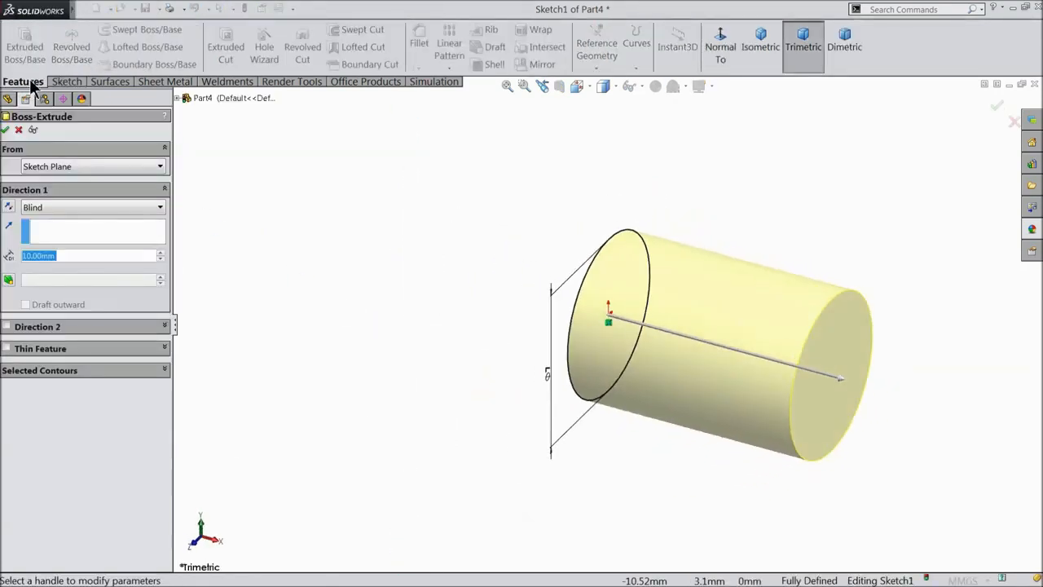
{"action": "type", "text": "67.5"}
{"action": "key", "text": "Return"}
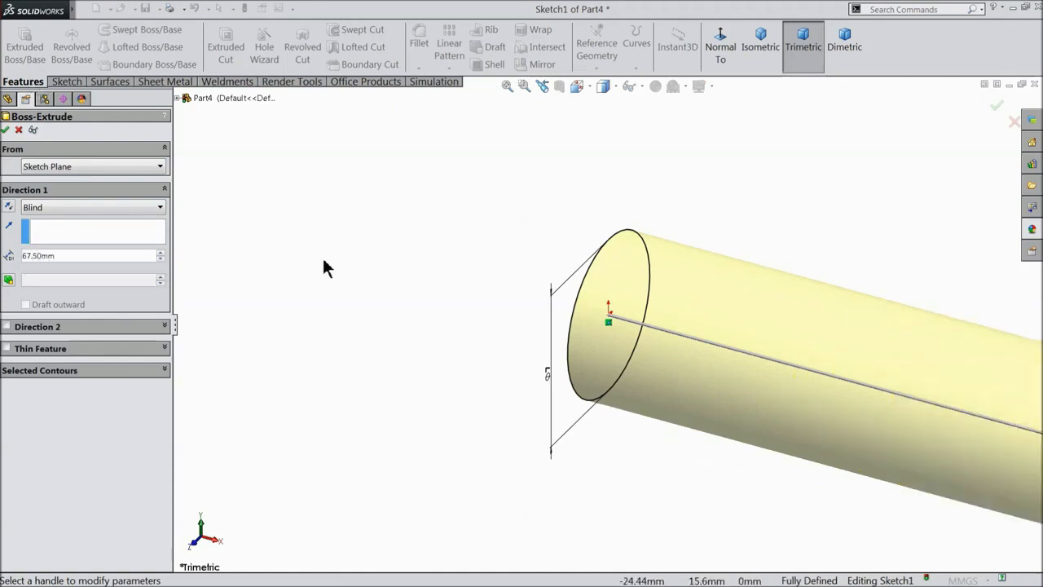
{"action": "scroll", "coordinate": [294, 267], "scroll_direction": "up", "scroll_amount": 9}
{"action": "scroll", "coordinate": [838, 390], "scroll_direction": "down", "scroll_amount": 5}
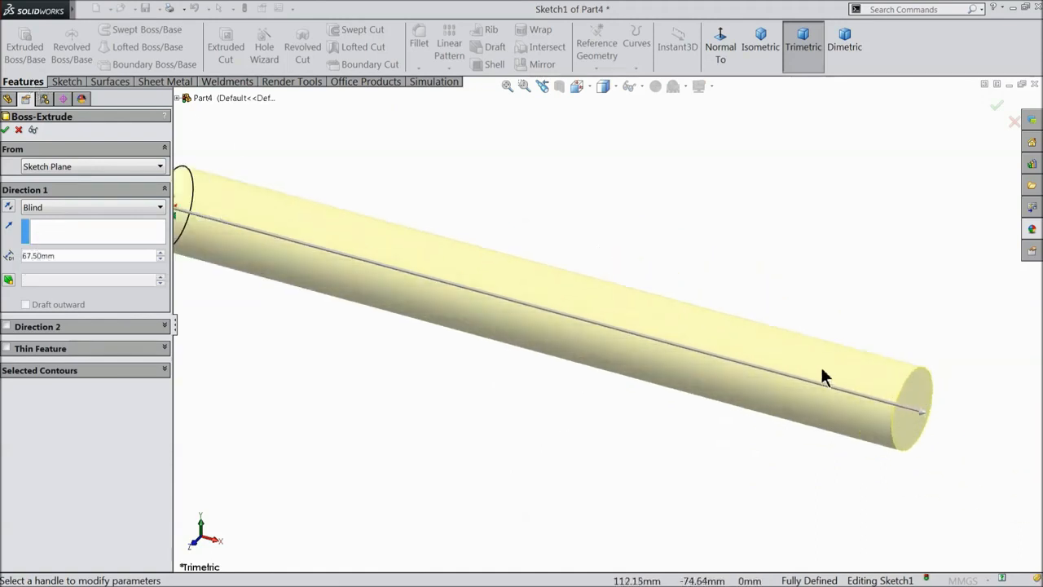
{"action": "scroll", "coordinate": [630, 343], "scroll_direction": "up", "scroll_amount": 1}
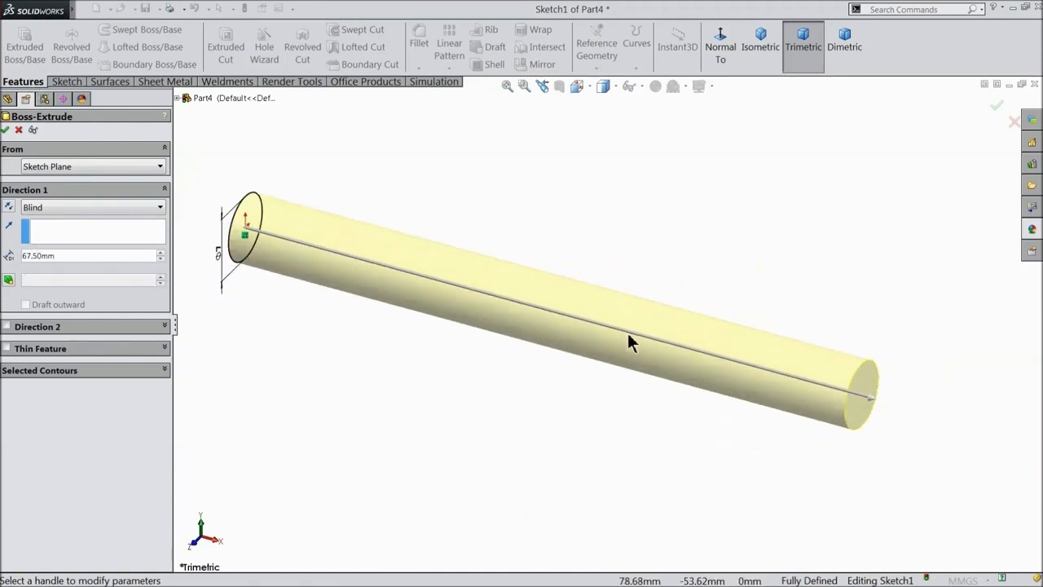
{"action": "left_click", "coordinate": [6, 130]}
{"action": "left_click", "coordinate": [116, 129]}
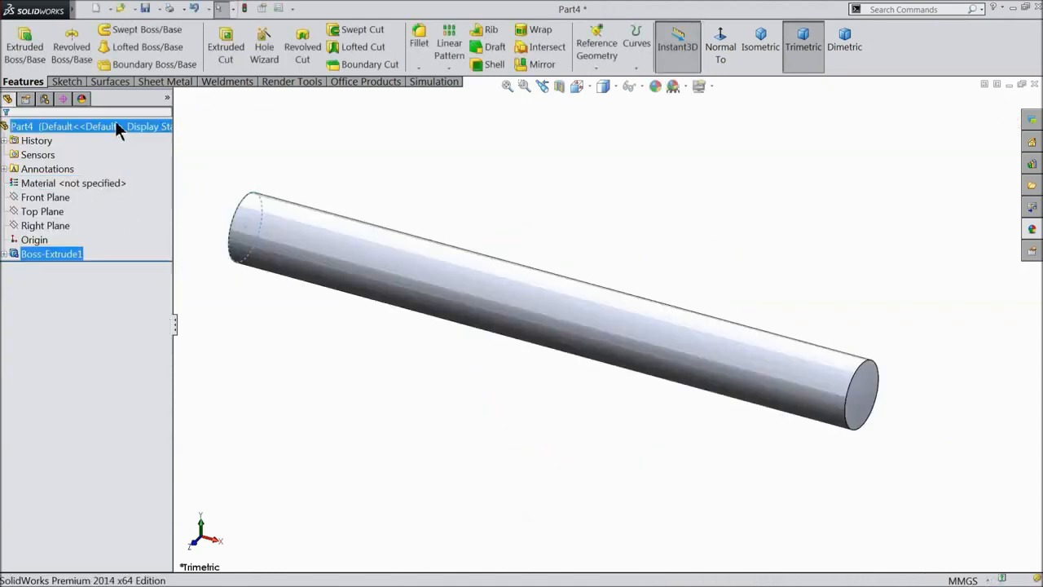
Apply satin finish stainless steel to the rod, then start Sketch2 on the Right Plane.
{"action": "left_click", "coordinate": [1039, 232]}
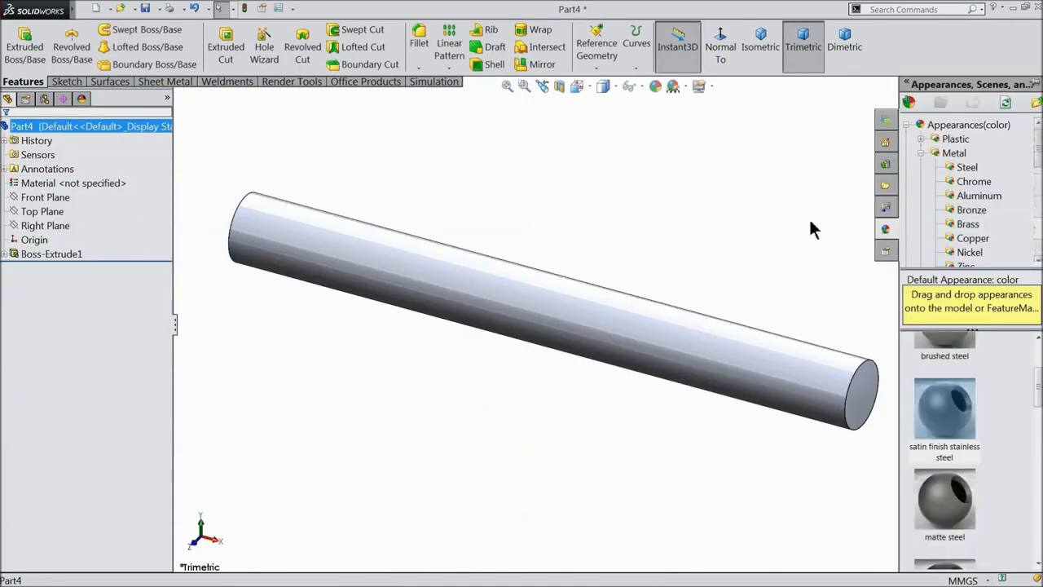
{"action": "left_click_drag", "start_coordinate": [958, 422], "coordinate": [493, 308]}
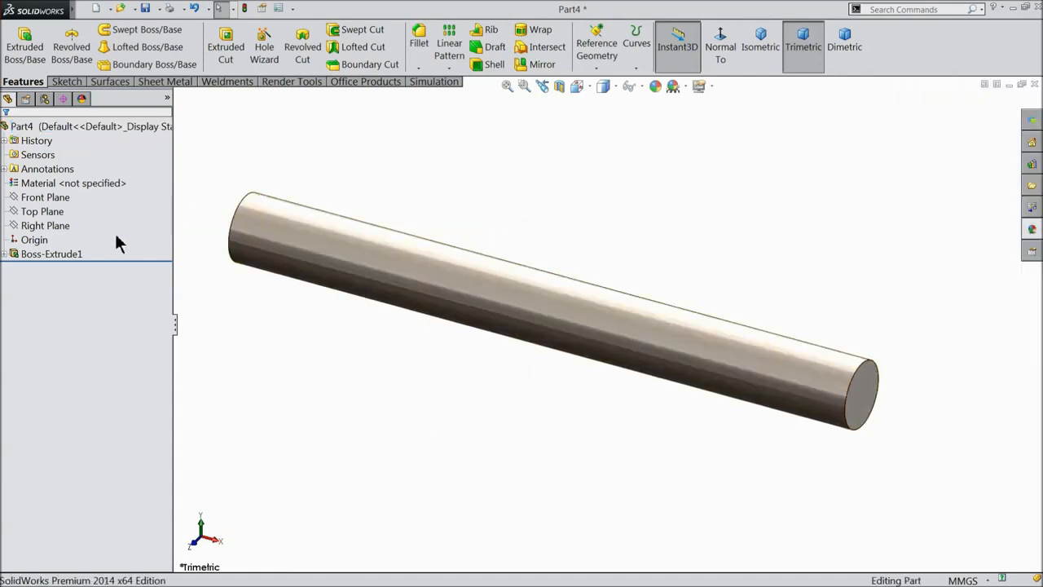
{"action": "left_click", "coordinate": [24, 228]}
{"action": "left_click", "coordinate": [37, 210]}
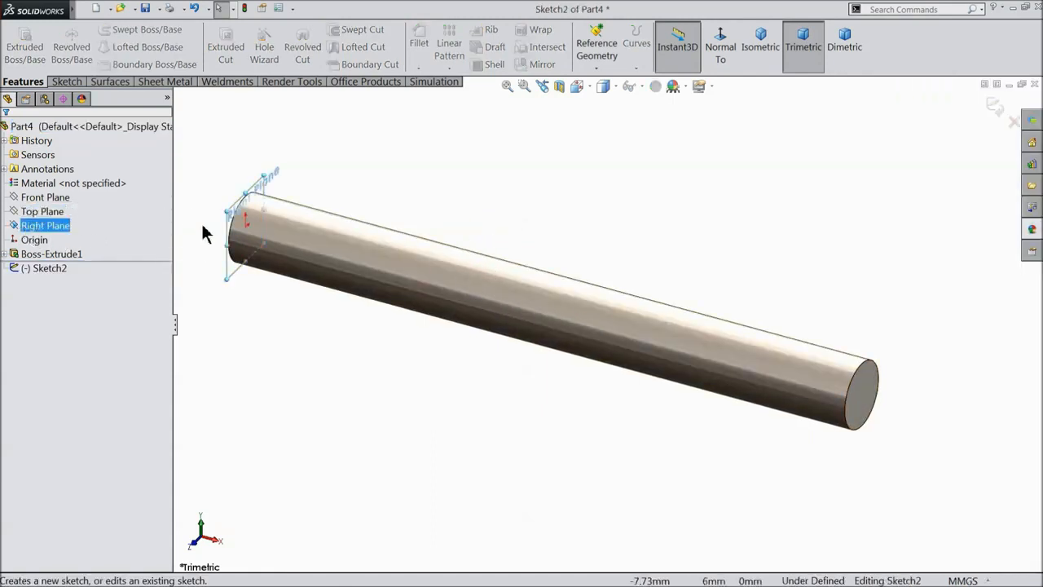
Draw a centre rectangle at the origin and make two sides equal to form a square.
{"action": "left_click", "coordinate": [719, 51]}
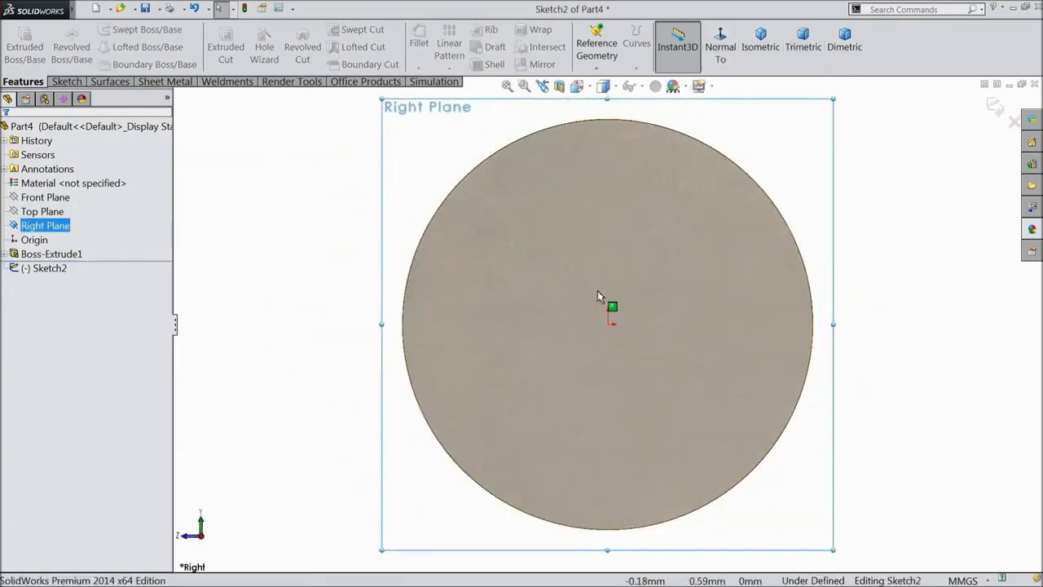
{"action": "left_click", "coordinate": [67, 82]}
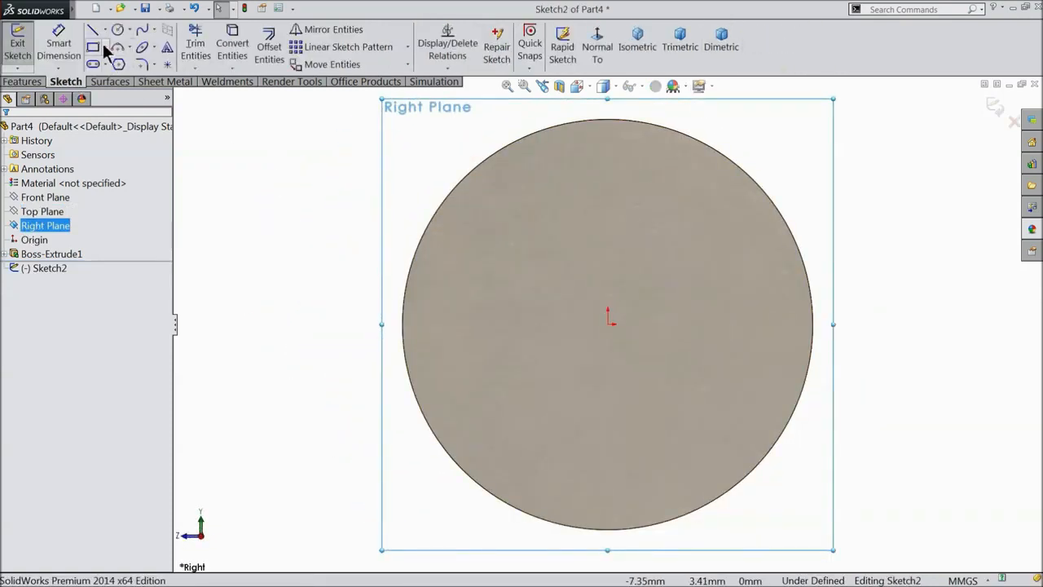
{"action": "left_click", "coordinate": [105, 48]}
{"action": "left_click", "coordinate": [123, 82]}
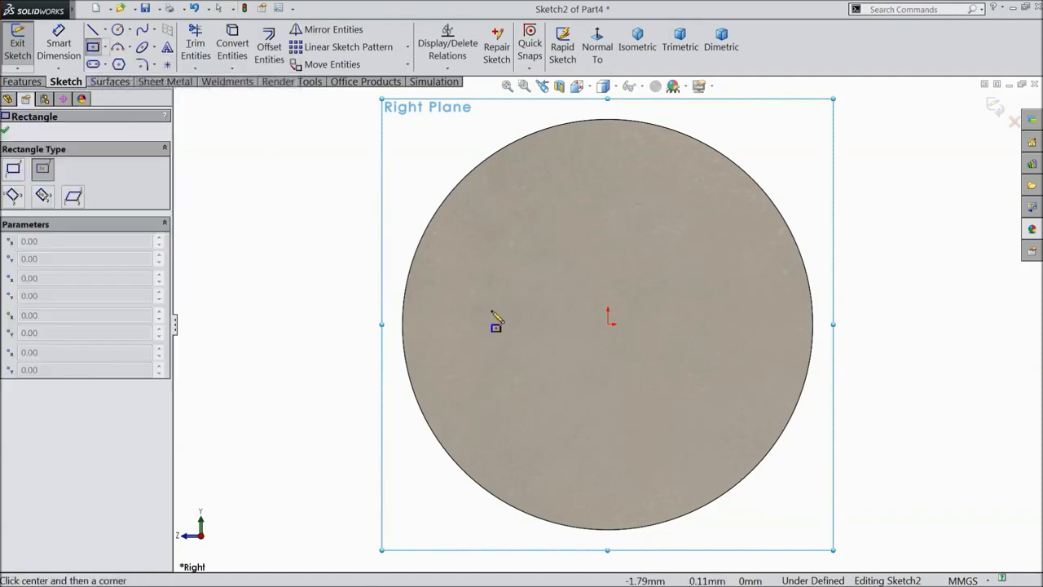
{"action": "left_click", "coordinate": [608, 323]}
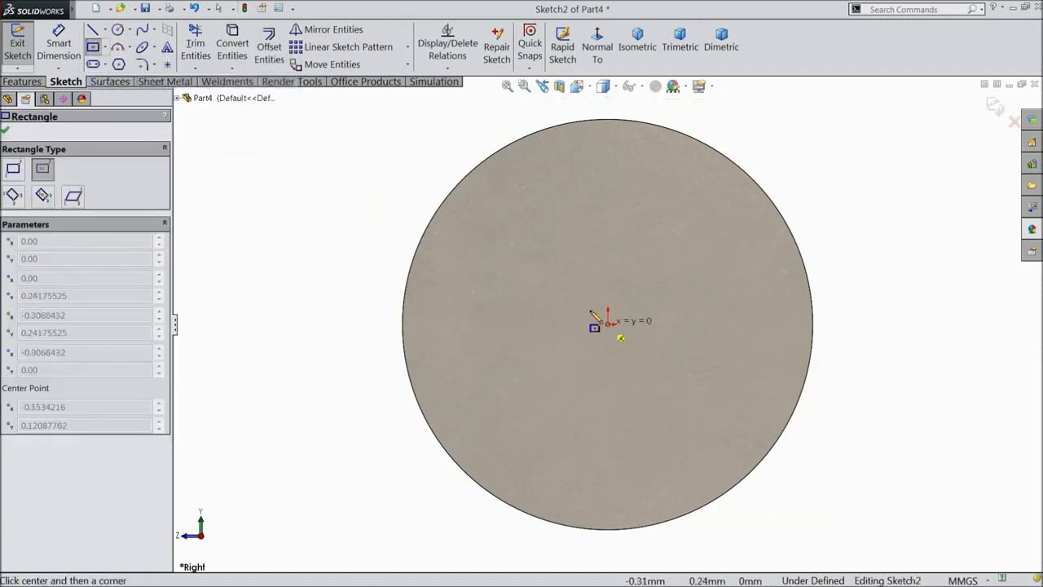
{"action": "left_click", "coordinate": [478, 207]}
{"action": "right_click", "coordinate": [310, 98]}
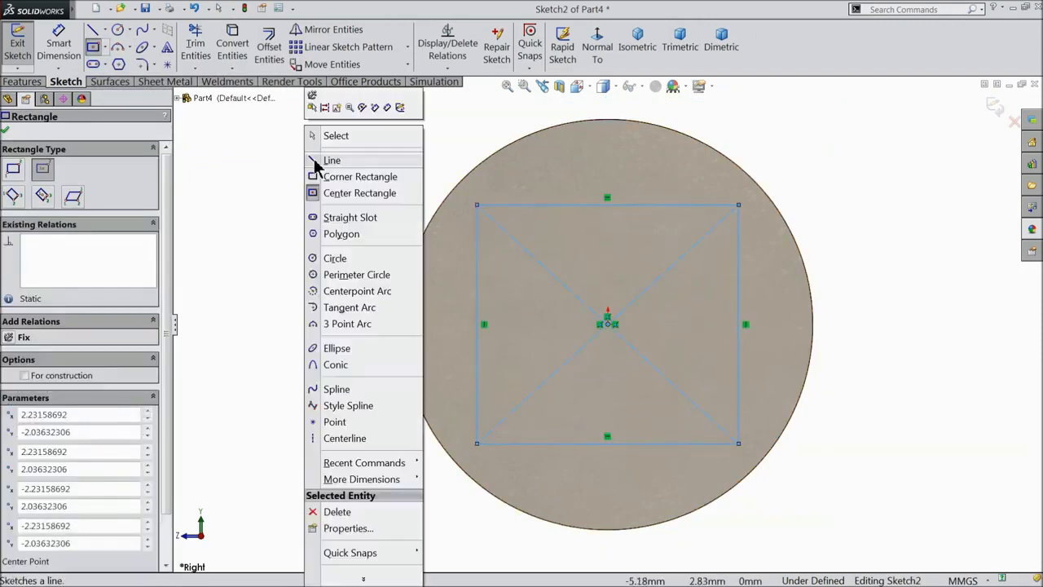
{"action": "left_click", "coordinate": [337, 136]}
{"action": "left_click", "coordinate": [526, 206]}
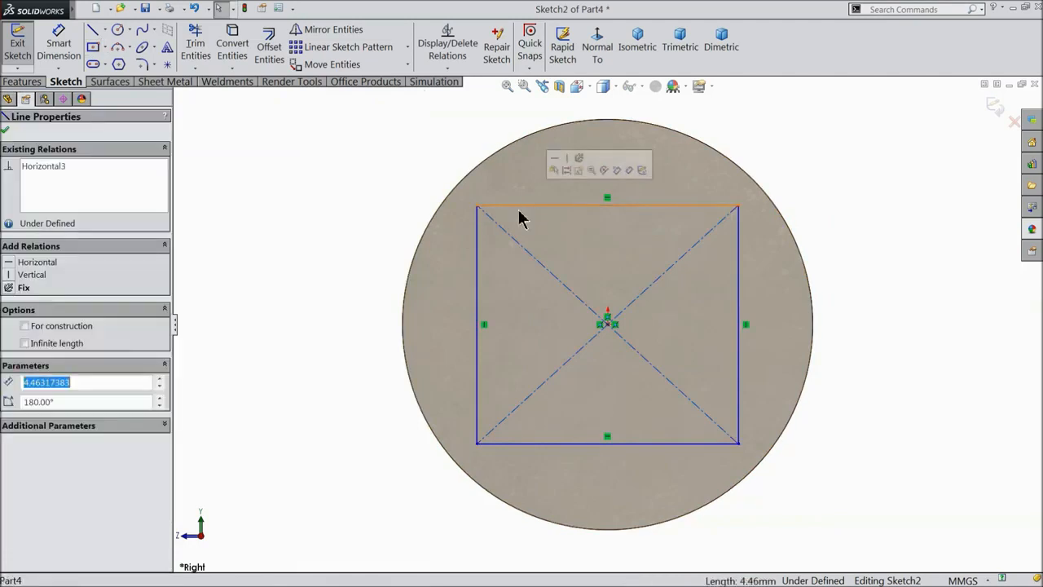
{"action": "left_click", "coordinate": [478, 251], "text": "ctrl"}
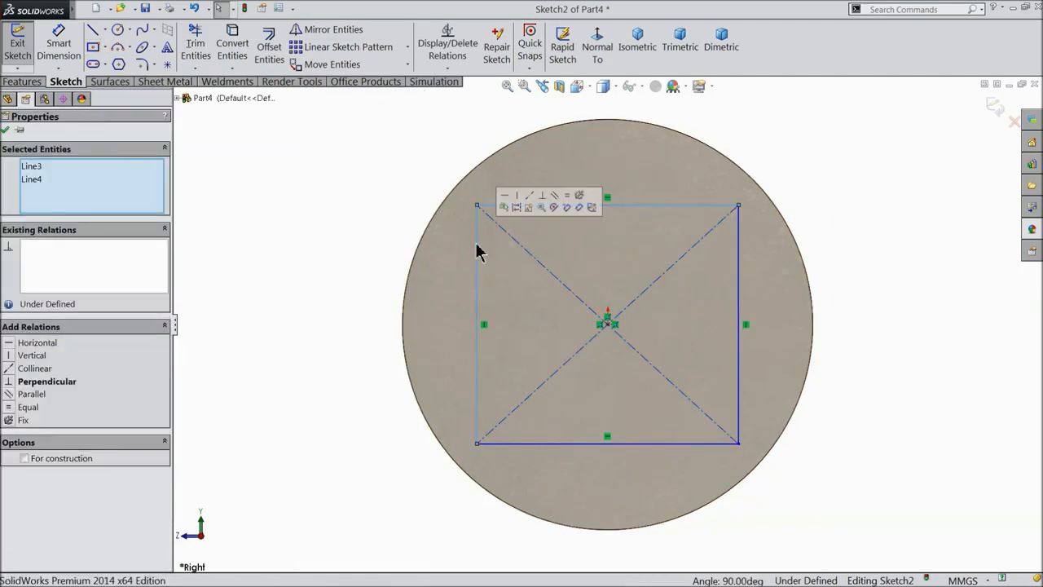
{"action": "left_click", "coordinate": [570, 201]}
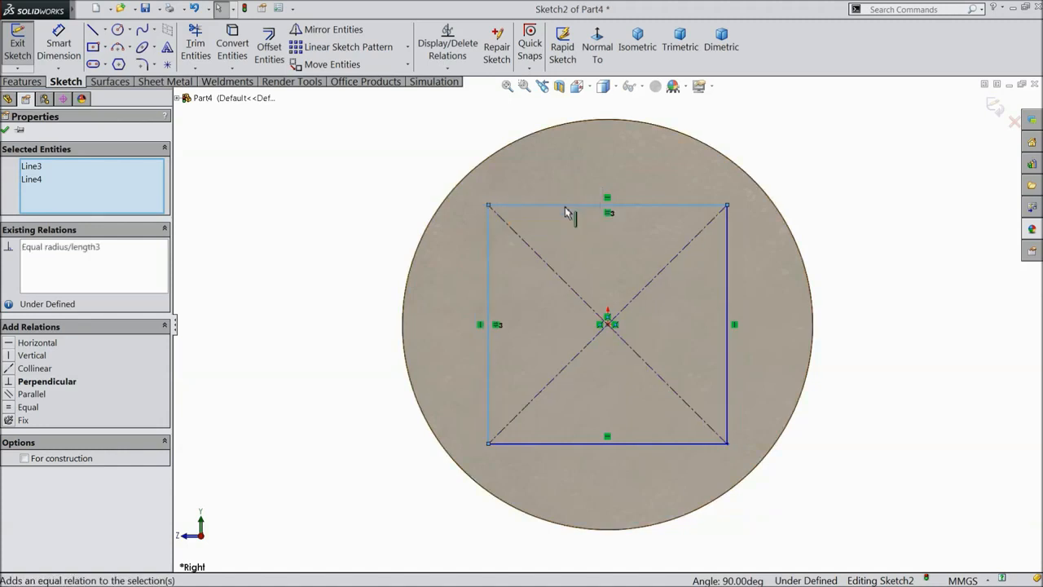
{"action": "left_click", "coordinate": [5, 131]}
Dimension the square's diagonal construction line to 6.5 mm and exit Sketch2.
{"action": "left_click", "coordinate": [59, 47]}
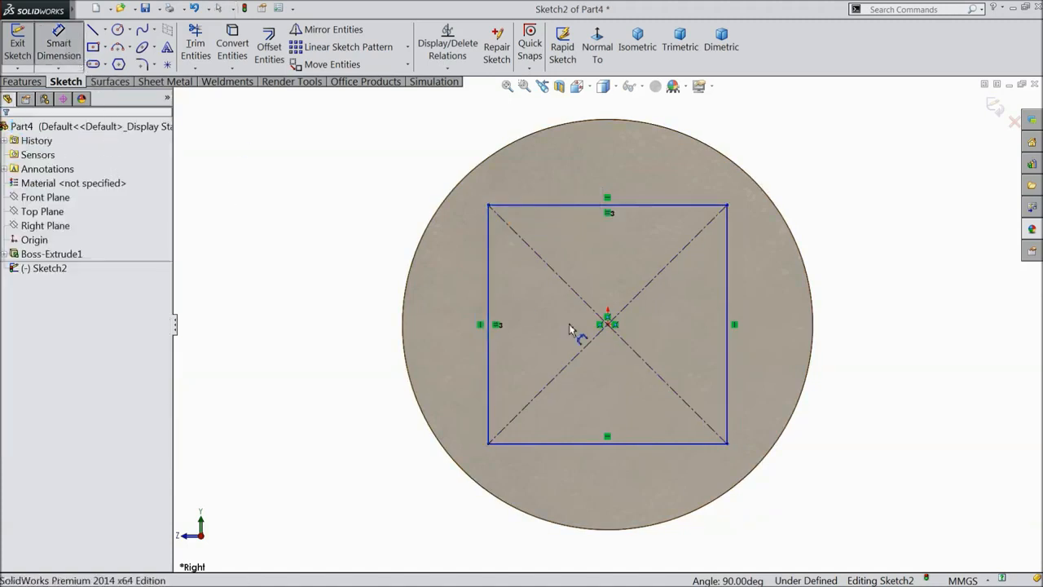
{"action": "left_click", "coordinate": [644, 290]}
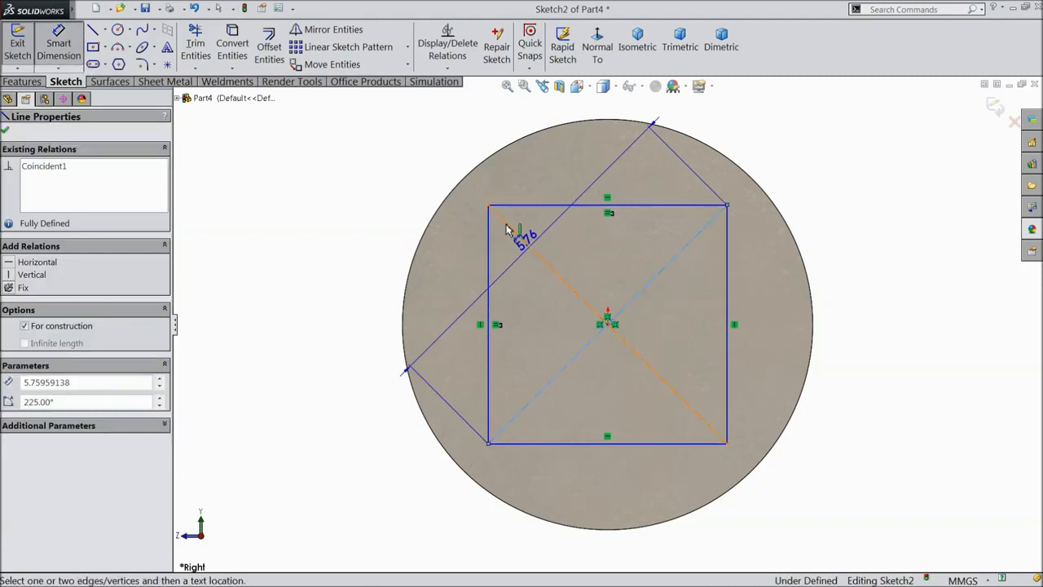
{"action": "left_click", "coordinate": [430, 167]}
{"action": "type", "text": "6.5"}
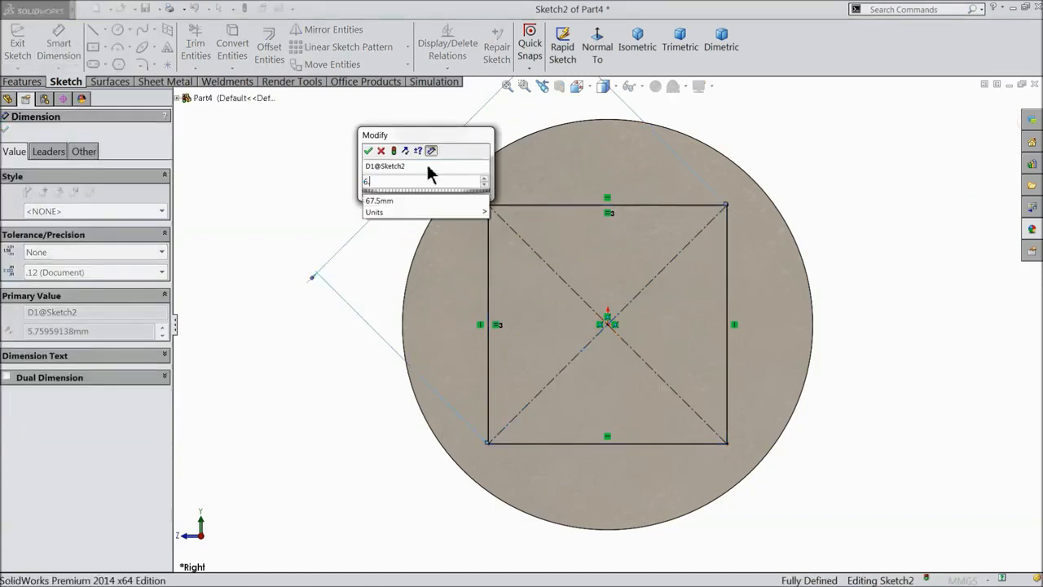
{"action": "left_click", "coordinate": [371, 150]}
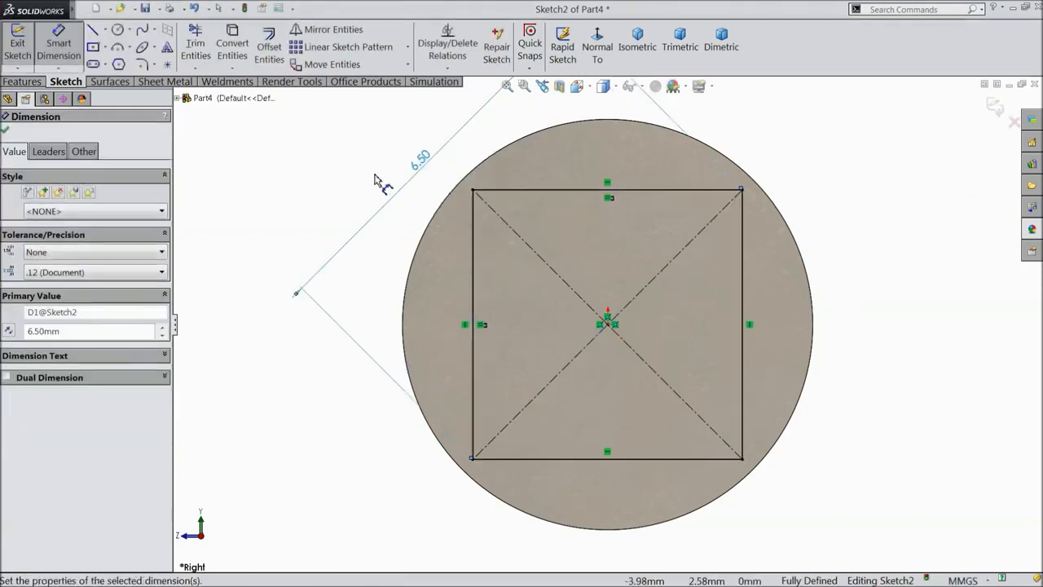
{"action": "left_click", "coordinate": [6, 134]}
{"action": "scroll", "coordinate": [469, 132], "scroll_direction": "up", "scroll_amount": 4}
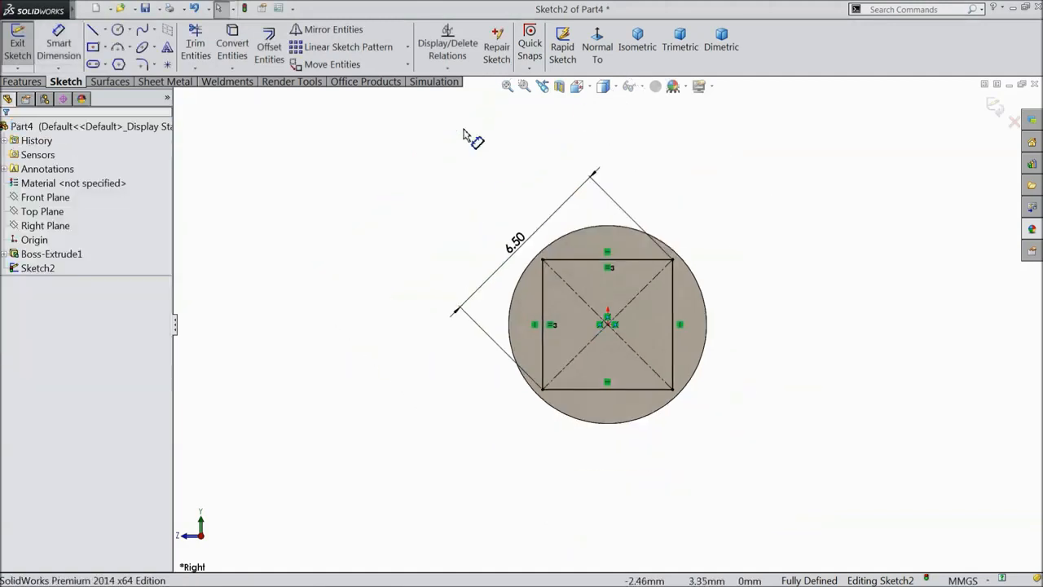
{"action": "left_click", "coordinate": [999, 106]}
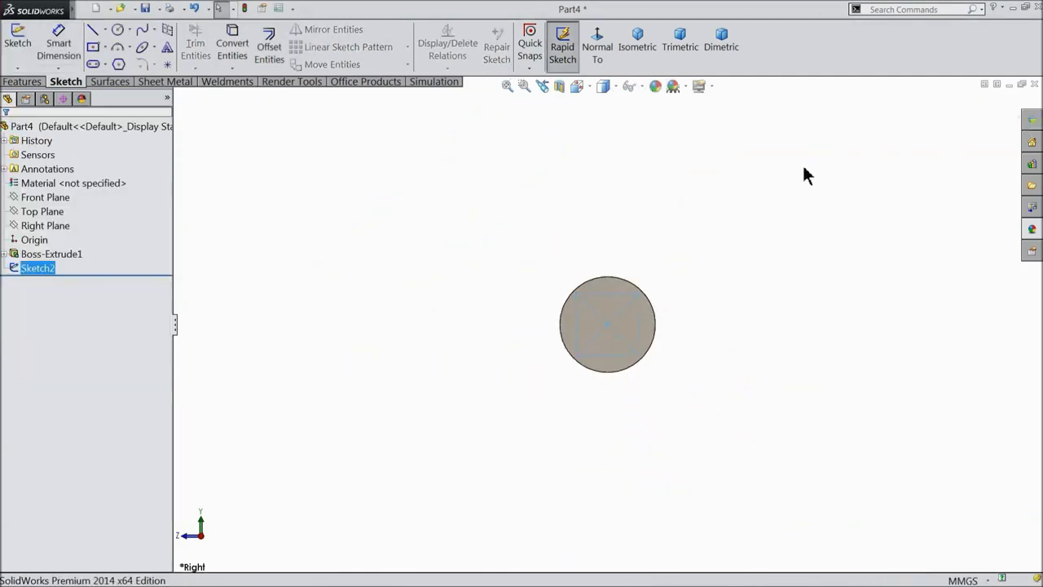
Start an extruded cut from Sketch2 with Flip side to cut turned on.
{"action": "mouse_move", "coordinate": [802, 163]}
{"action": "middle_mouse_down"}
{"action": "mouse_move", "coordinate": [803, 188]}
{"action": "mouse_move", "coordinate": [775, 204]}
{"action": "mouse_move", "coordinate": [885, 191]}
{"action": "mouse_move", "coordinate": [866, 250]}
{"action": "mouse_move", "coordinate": [875, 253]}
{"action": "mouse_move", "coordinate": [877, 241]}
{"action": "middle_mouse_up"}
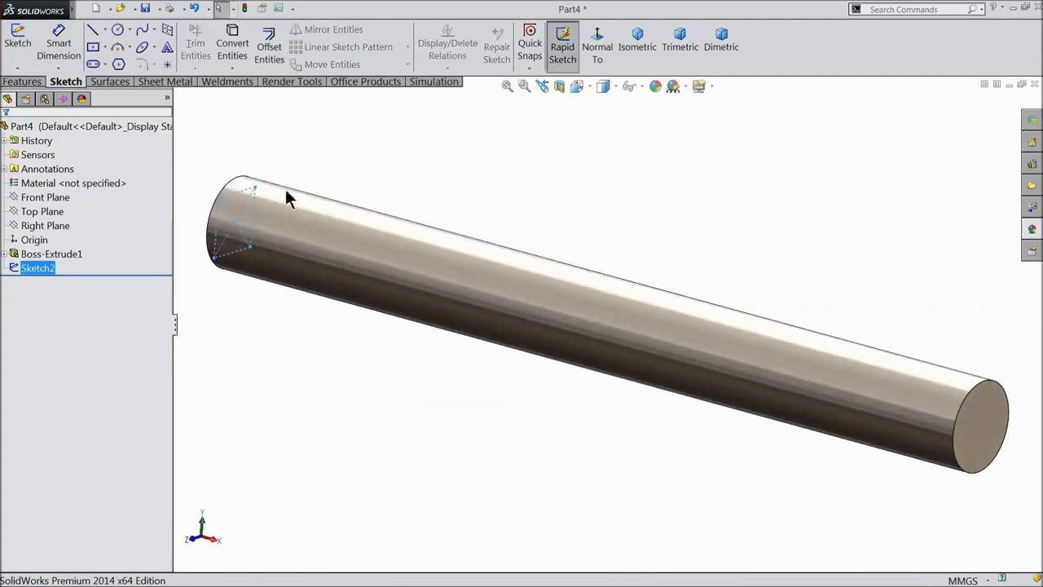
{"action": "left_click", "coordinate": [21, 82]}
{"action": "left_click", "coordinate": [226, 54]}
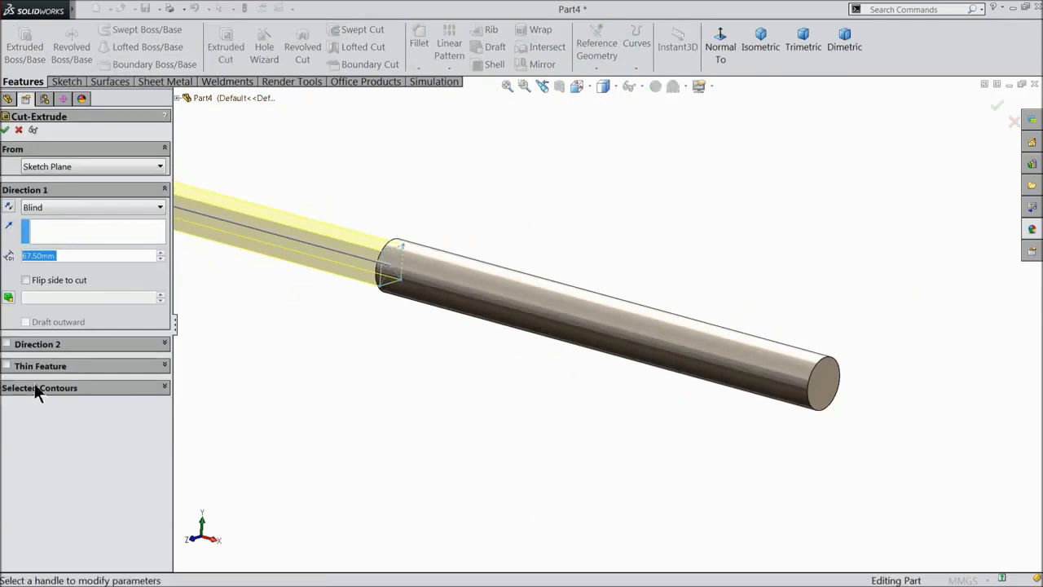
{"action": "left_click", "coordinate": [35, 388]}
{"action": "middle_click_drag", "start_coordinate": [322, 354], "coordinate": [489, 400]}
{"action": "scroll", "coordinate": [472, 341], "scroll_direction": "down", "scroll_amount": 3}
{"action": "scroll", "coordinate": [489, 346], "scroll_direction": "down", "scroll_amount": 3}
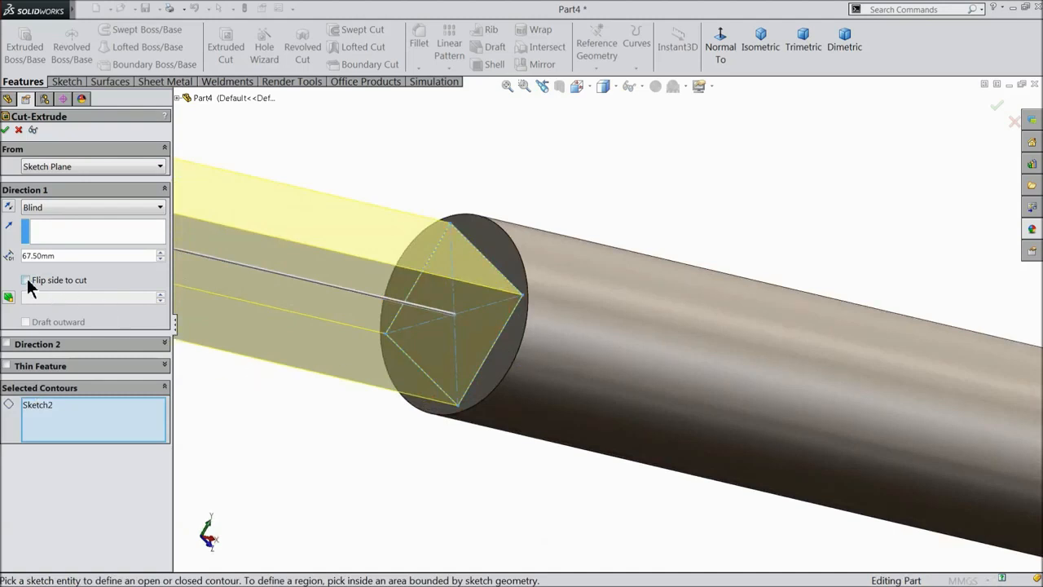
{"action": "left_click", "coordinate": [163, 388]}
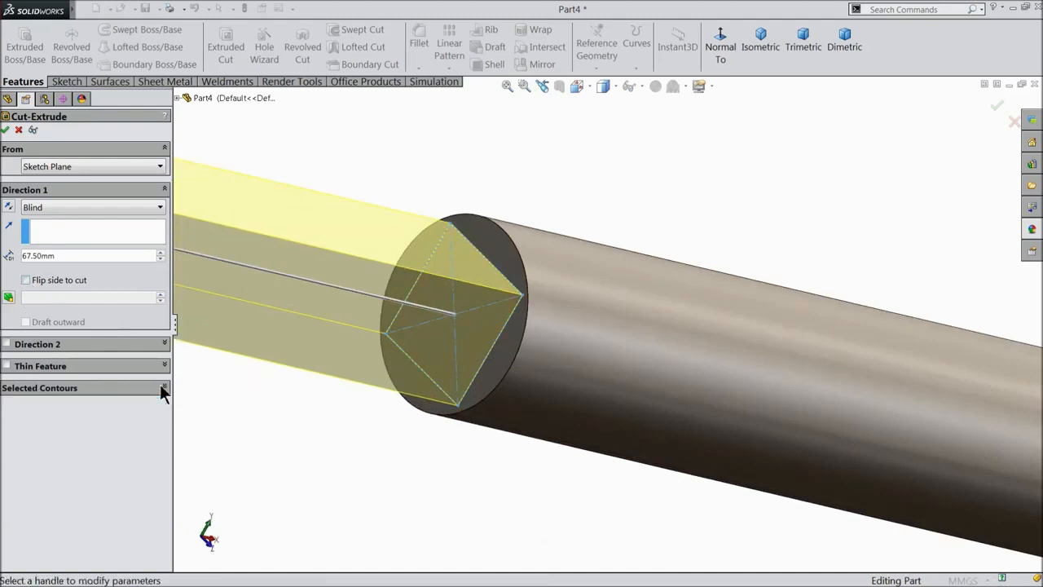
{"action": "left_click", "coordinate": [26, 280]}
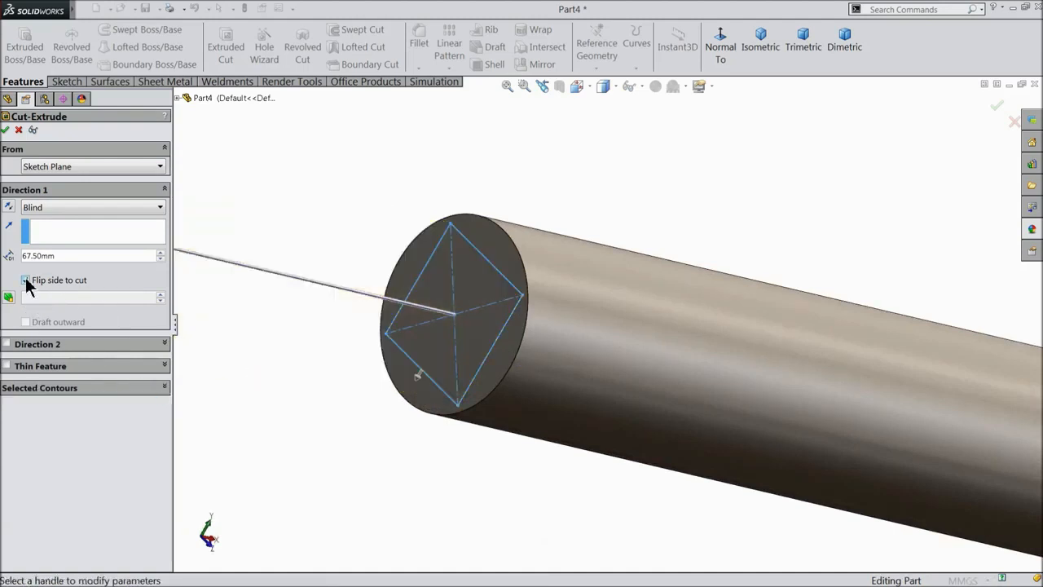
Reopen the cut's Selected Contours list and bring up its options.
{"action": "scroll", "coordinate": [515, 358], "scroll_direction": "up", "scroll_amount": 2}
{"action": "scroll", "coordinate": [591, 383], "scroll_direction": "up", "scroll_amount": 4}
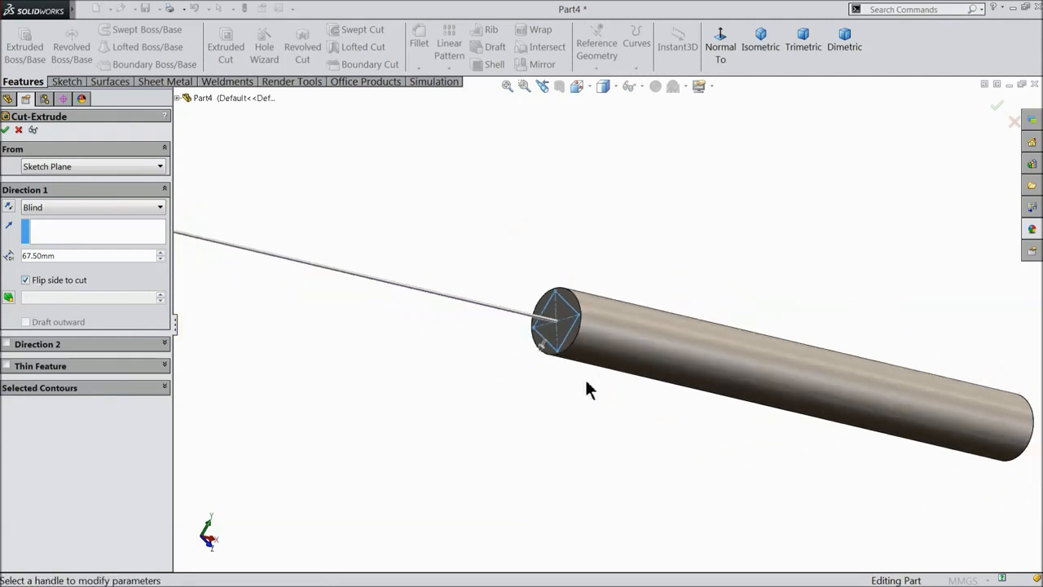
{"action": "middle_click_drag", "start_coordinate": [643, 312], "coordinate": [624, 326]}
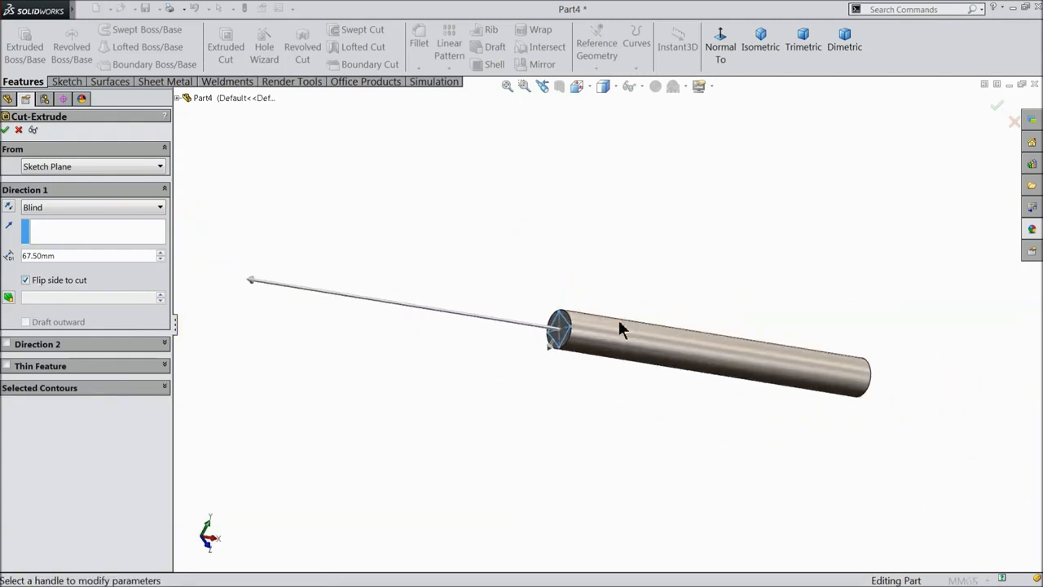
{"action": "scroll", "coordinate": [587, 343], "scroll_direction": "down", "scroll_amount": 5}
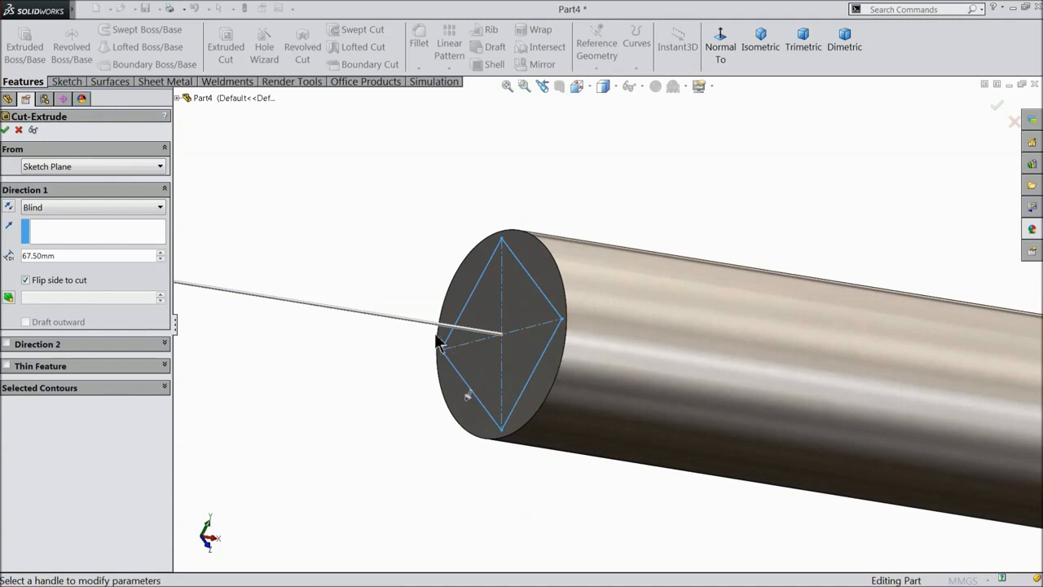
{"action": "left_click", "coordinate": [141, 388]}
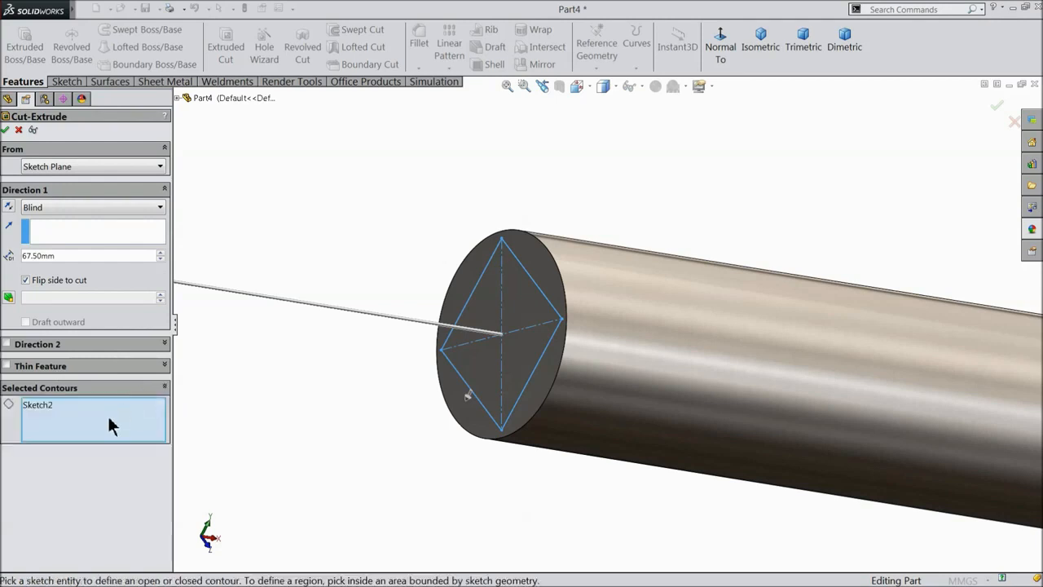
{"action": "right_click", "coordinate": [56, 417]}
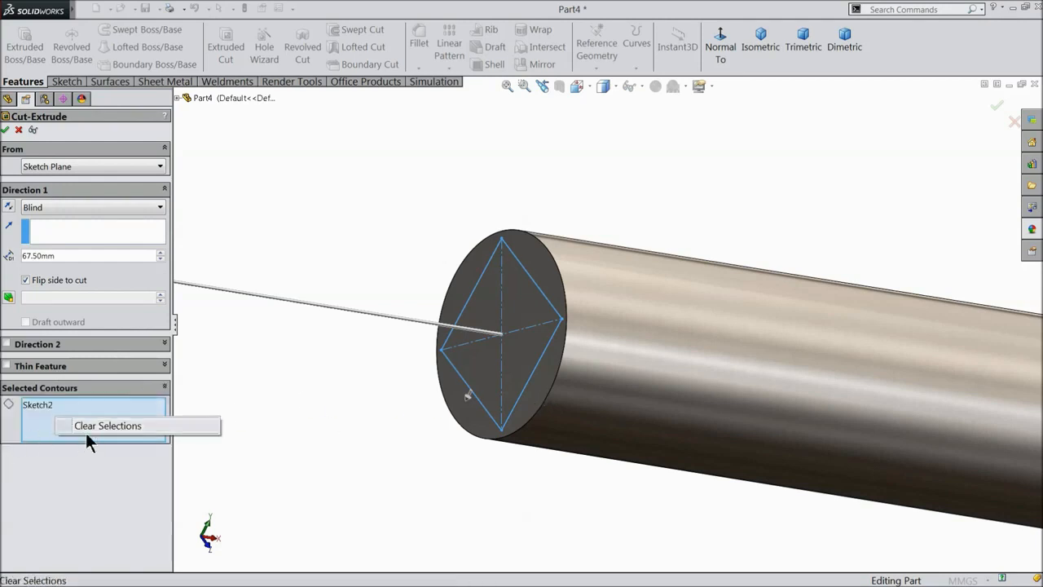
Replace Sketch2 in Selected Contours with the region inside the diamond outline.
{"action": "left_click", "coordinate": [85, 433]}
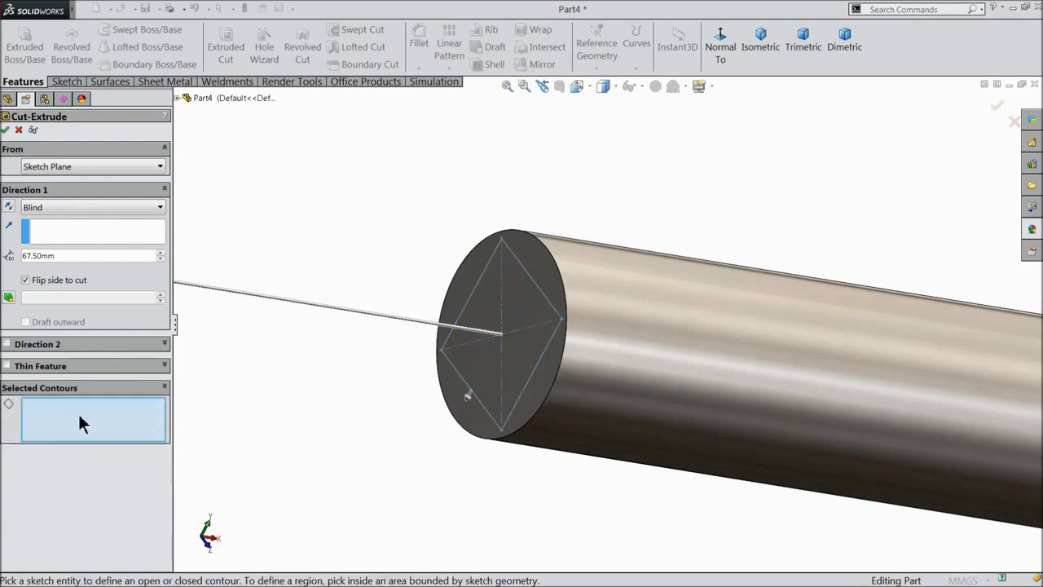
{"action": "left_click", "coordinate": [525, 385]}
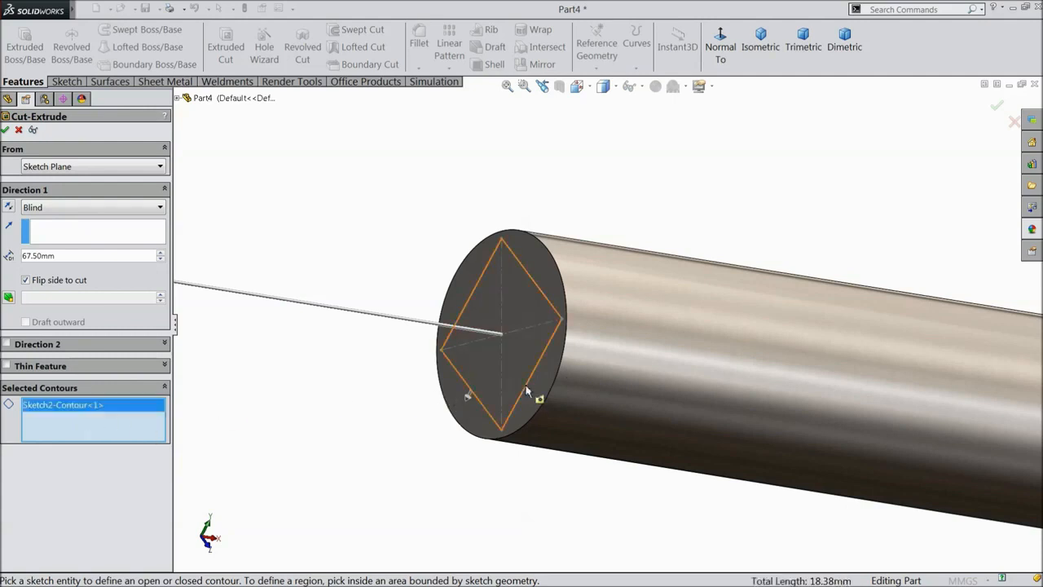
{"action": "key", "text": "z"}
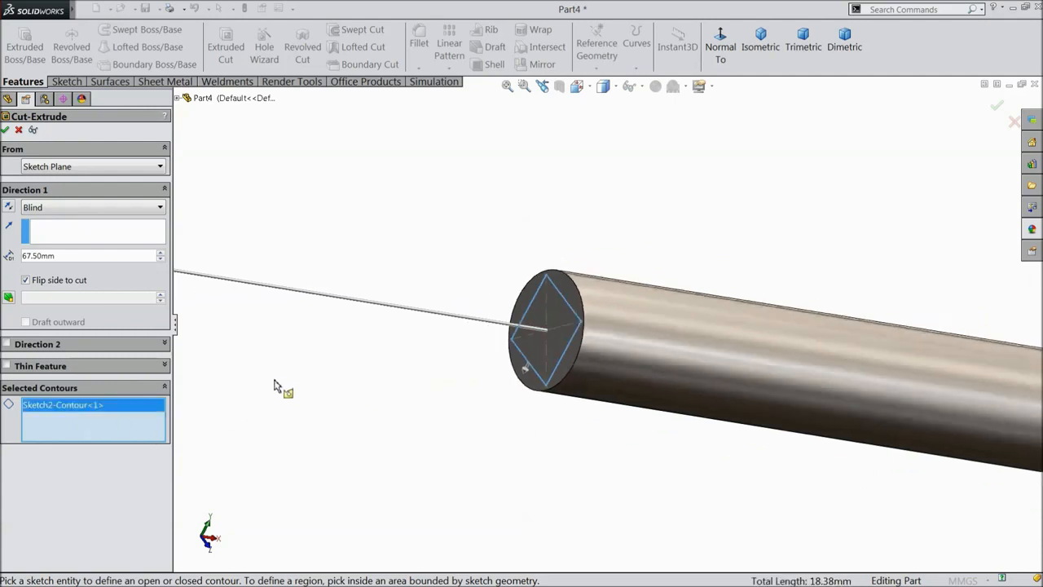
{"action": "left_click", "coordinate": [554, 358]}
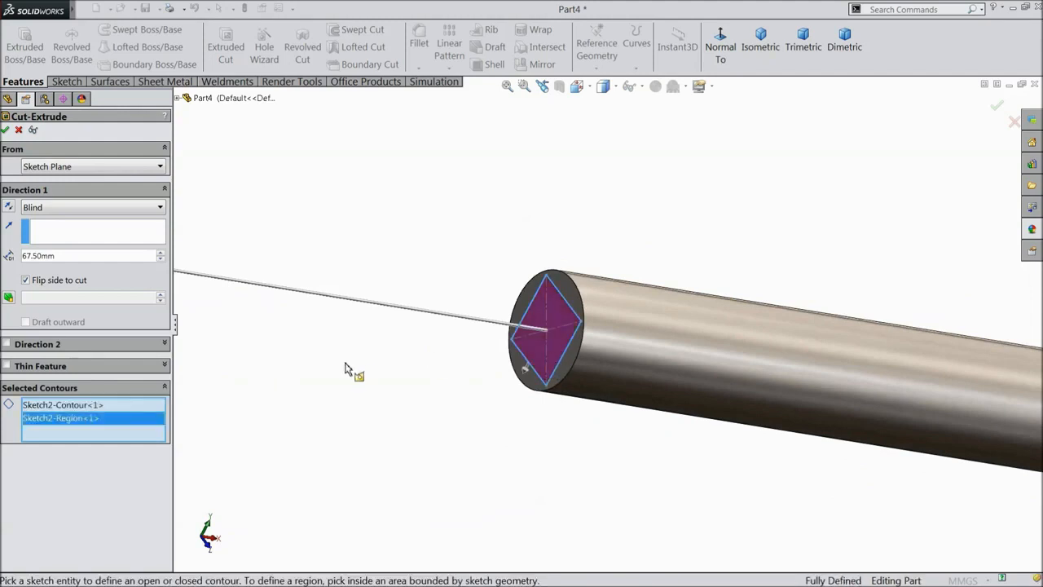
{"action": "key", "text": "z"}
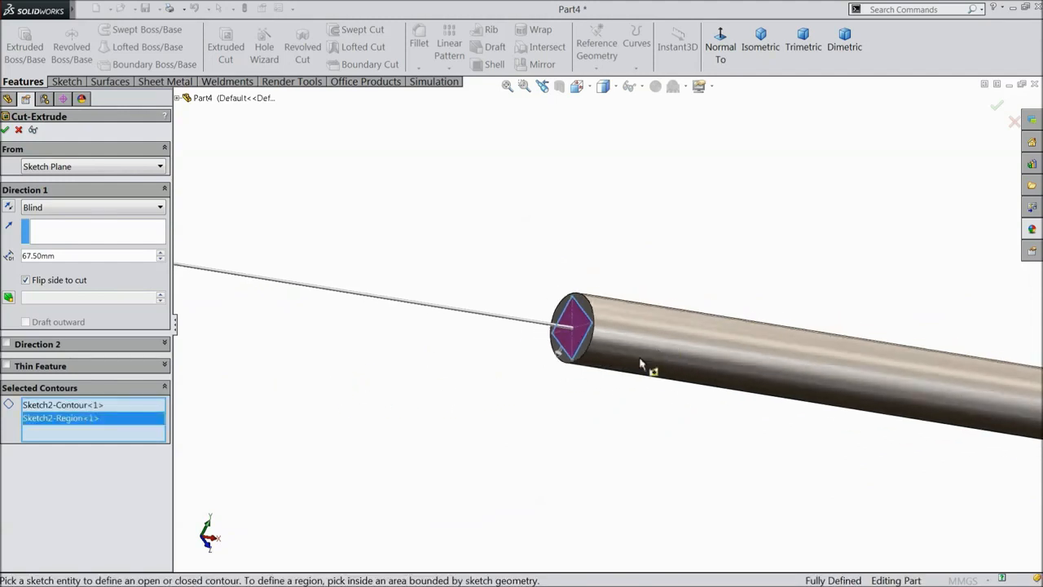
{"action": "scroll", "coordinate": [641, 365], "scroll_direction": "up", "scroll_amount": 3}
{"action": "middle_click_drag", "start_coordinate": [657, 386], "coordinate": [592, 386]}
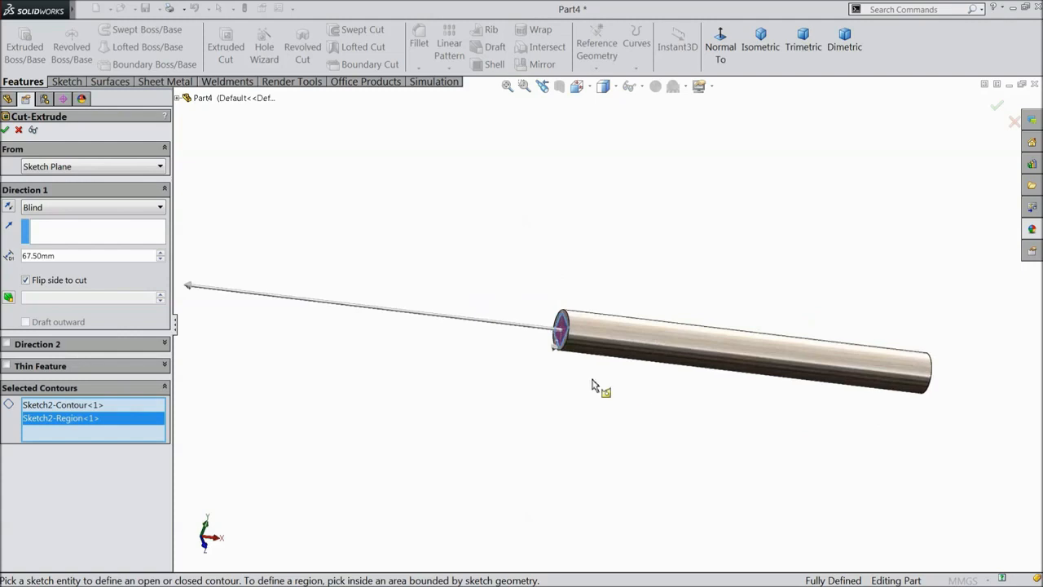
Start the cut at a 55 mm offset from the sketch plane.
{"action": "left_click", "coordinate": [49, 166]}
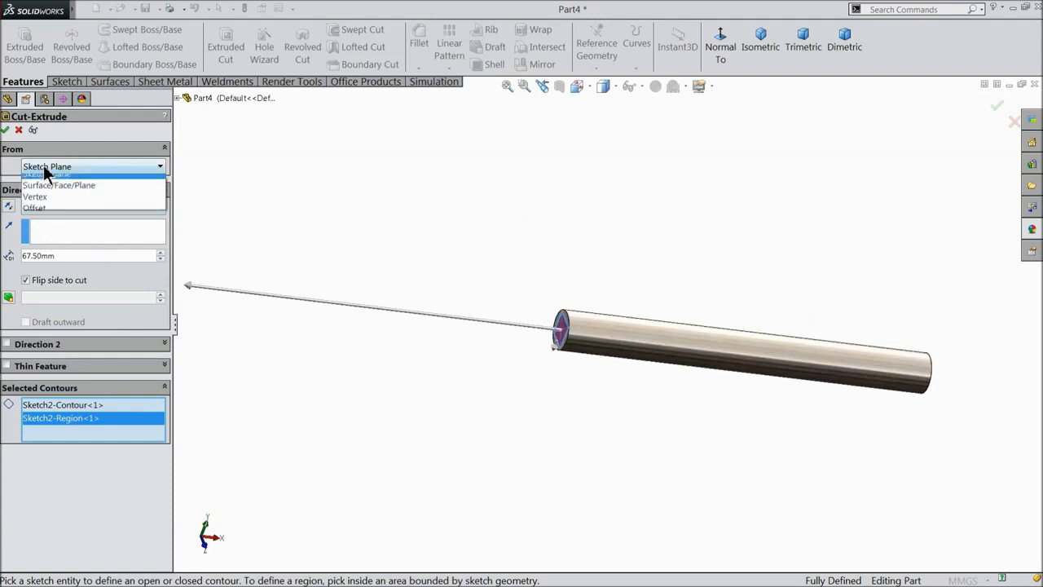
{"action": "left_click", "coordinate": [38, 211]}
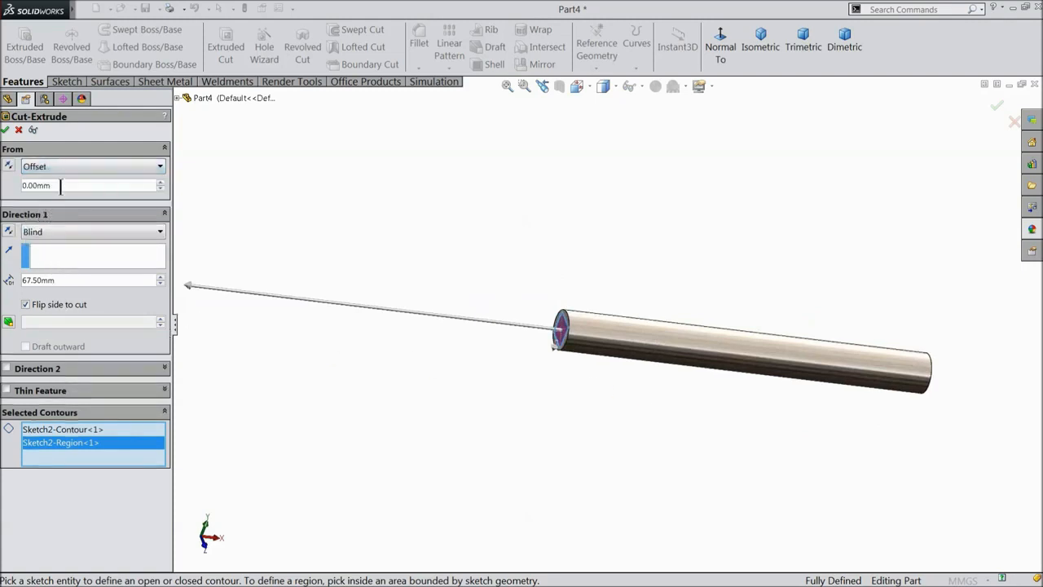
{"action": "left_click_drag", "start_coordinate": [60, 187], "coordinate": [6, 184]}
{"action": "type", "text": "55"}
{"action": "key", "text": "Return"}
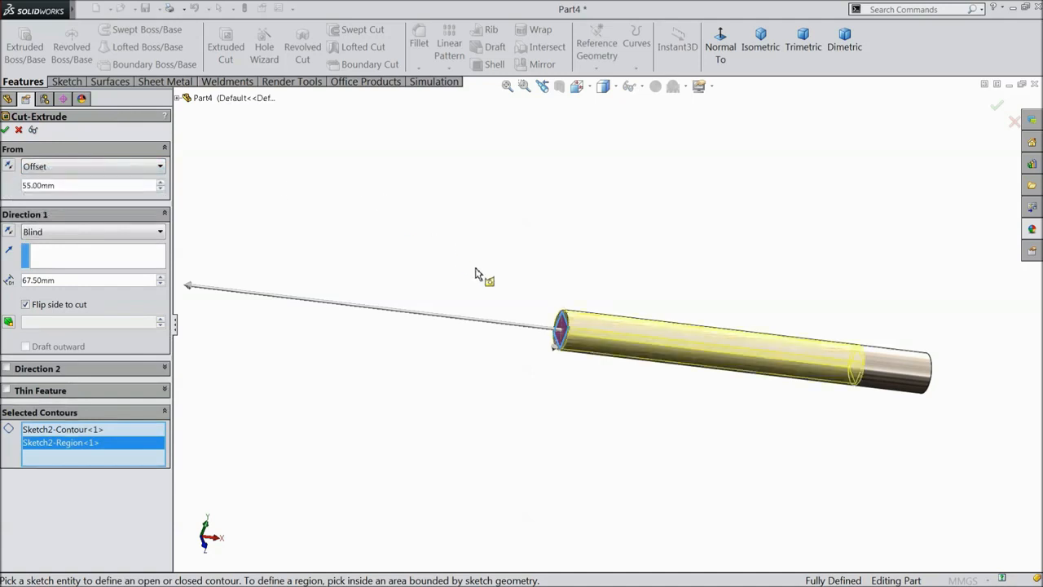
{"action": "scroll", "coordinate": [591, 337], "scroll_direction": "down", "scroll_amount": 3}
{"action": "scroll", "coordinate": [562, 330], "scroll_direction": "down", "scroll_amount": 2}
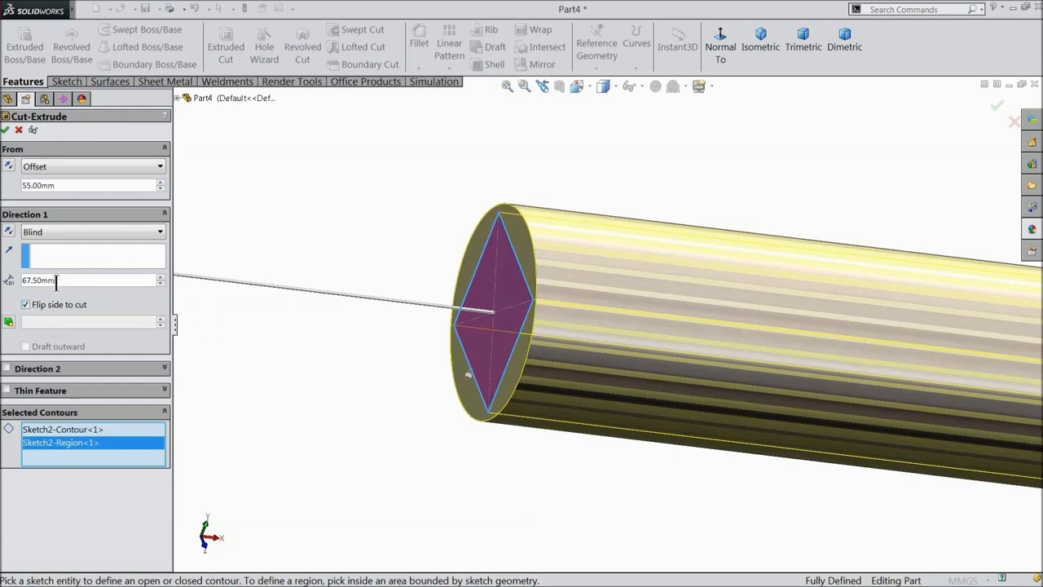
Set the cut to Mid Plane with an 11.5 mm depth.
{"action": "left_click_drag", "start_coordinate": [57, 280], "coordinate": [4, 279]}
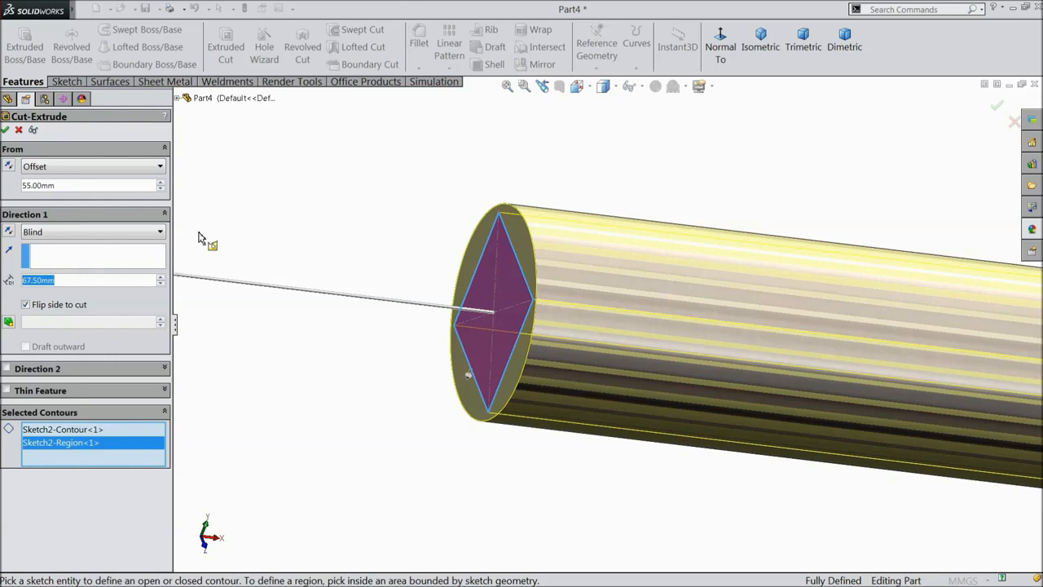
{"action": "type", "text": "11.5"}
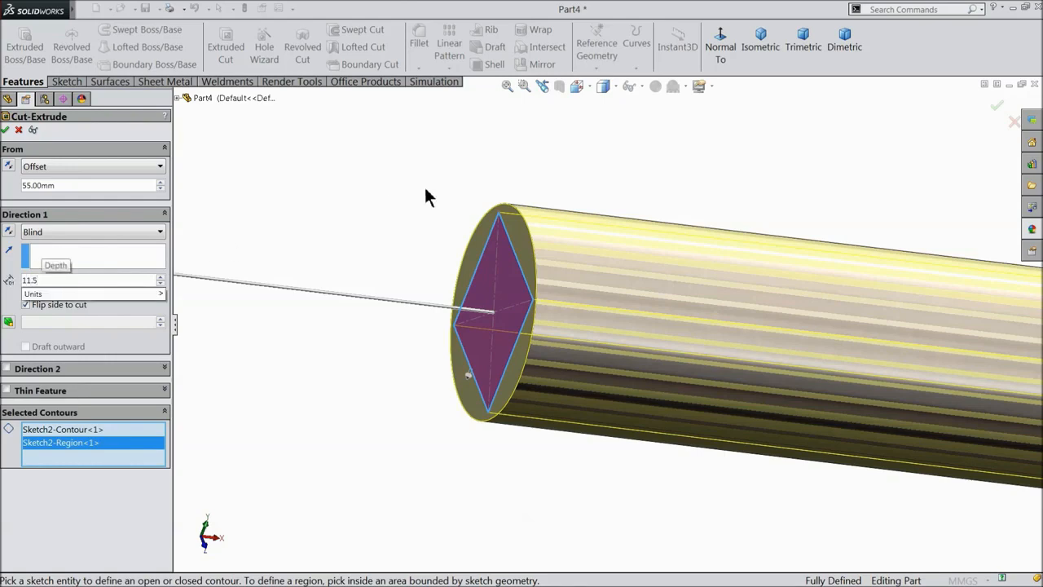
{"action": "key", "text": "Return"}
{"action": "left_click", "coordinate": [57, 233]}
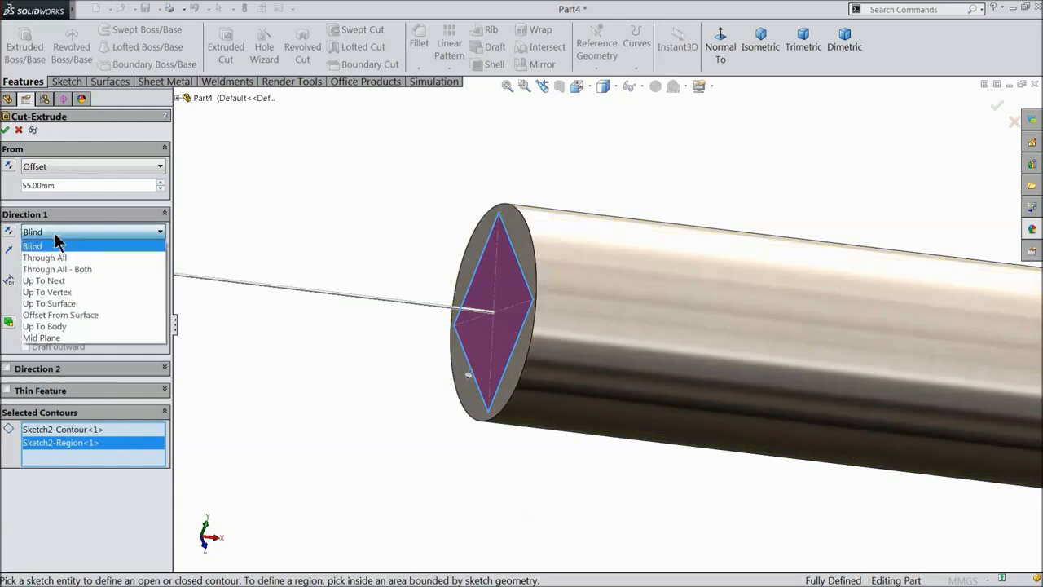
{"action": "left_click", "coordinate": [52, 340]}
{"action": "scroll", "coordinate": [815, 368], "scroll_direction": "up", "scroll_amount": 5}
{"action": "scroll", "coordinate": [950, 366], "scroll_direction": "down", "scroll_amount": 4}
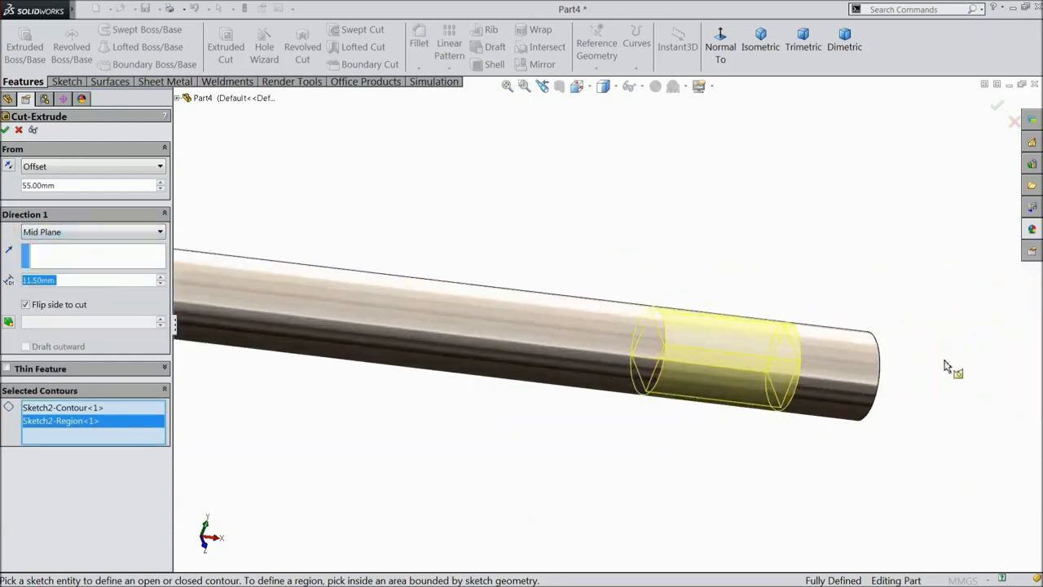
{"action": "scroll", "coordinate": [794, 384], "scroll_direction": "up", "scroll_amount": 4}
{"action": "scroll", "coordinate": [756, 379], "scroll_direction": "down", "scroll_amount": 3}
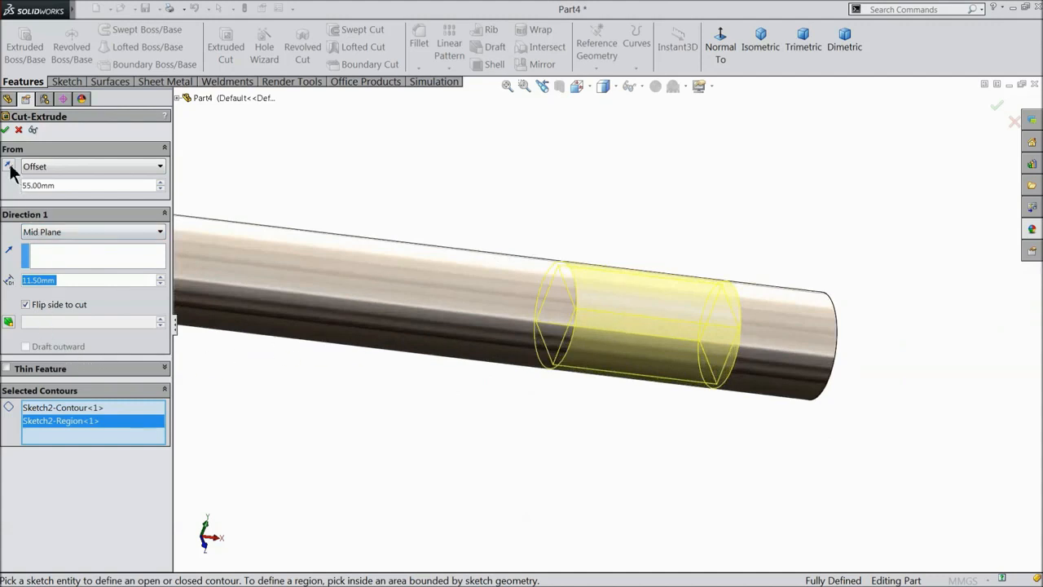
{"action": "scroll", "coordinate": [419, 203], "scroll_direction": "up", "scroll_amount": 4}
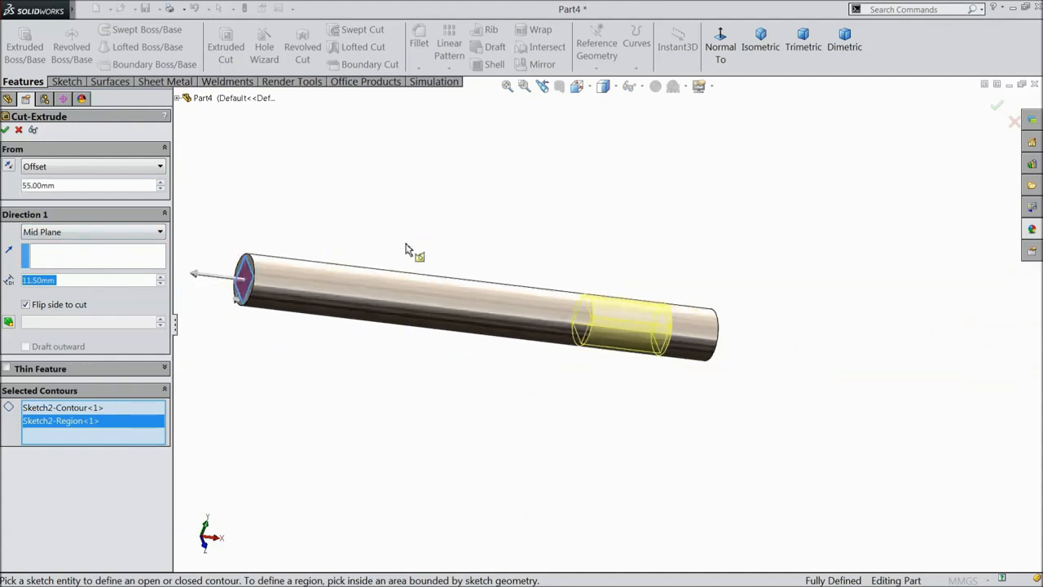
Try reversing the offset direction, keep the original, and apply the cut.
{"action": "left_click", "coordinate": [7, 167]}
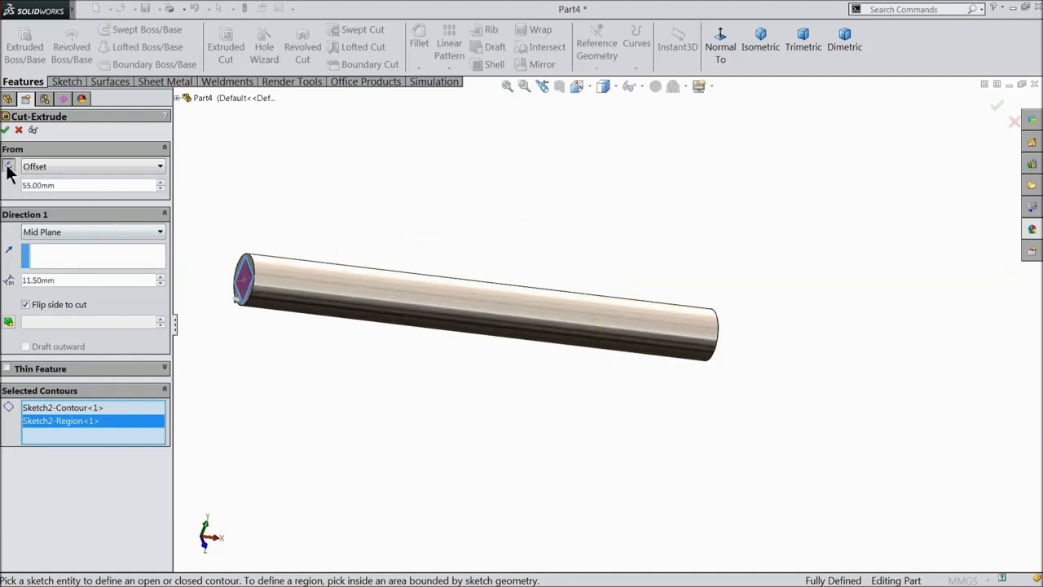
{"action": "scroll", "coordinate": [416, 255], "scroll_direction": "up", "scroll_amount": 3}
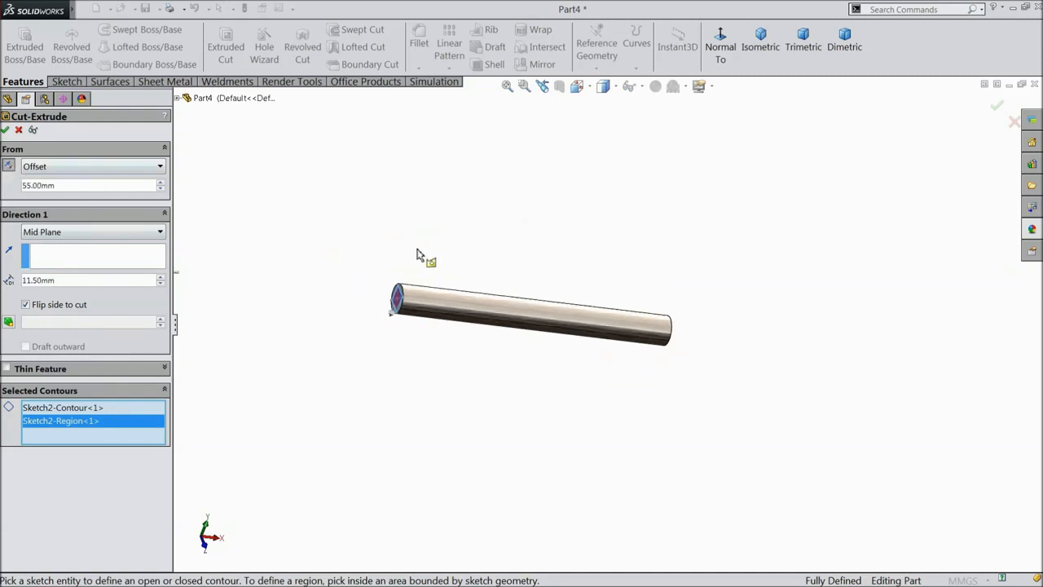
{"action": "left_click", "coordinate": [9, 168]}
{"action": "scroll", "coordinate": [706, 334], "scroll_direction": "down", "scroll_amount": 5}
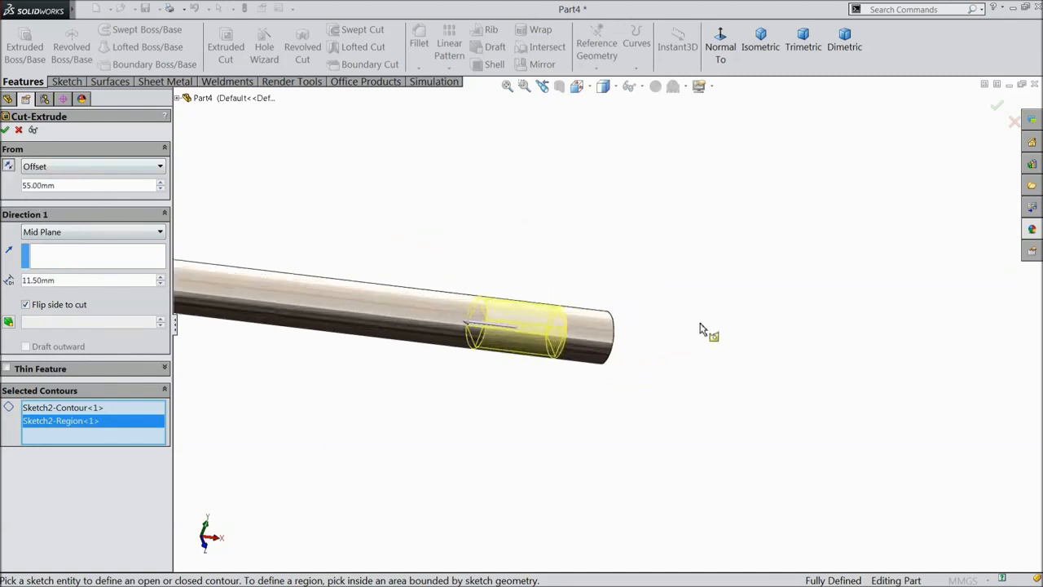
{"action": "scroll", "coordinate": [526, 335], "scroll_direction": "down", "scroll_amount": 2}
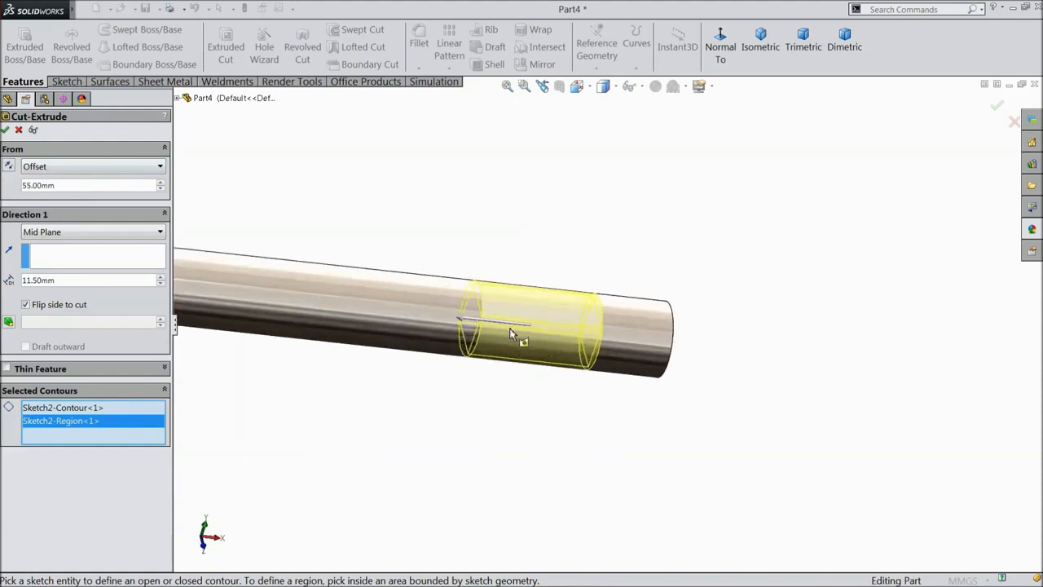
{"action": "left_click", "coordinate": [7, 130]}
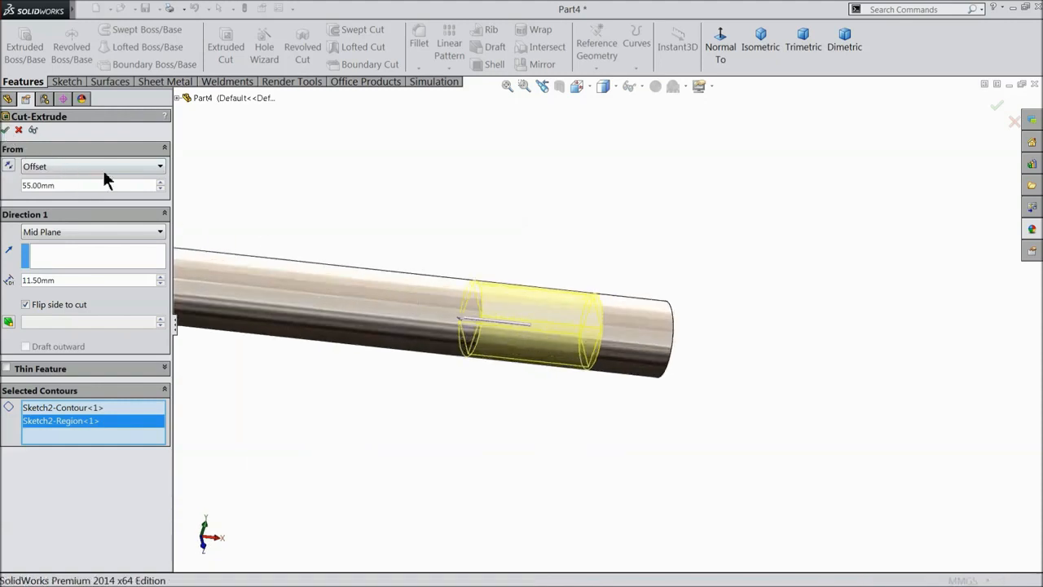
{"action": "middle_click_drag", "start_coordinate": [487, 229], "coordinate": [522, 350]}
{"action": "scroll", "coordinate": [530, 334], "scroll_direction": "down", "scroll_amount": 4}
{"action": "middle_click_drag", "start_coordinate": [472, 298], "coordinate": [508, 298]}
{"action": "left_click", "coordinate": [73, 255]}
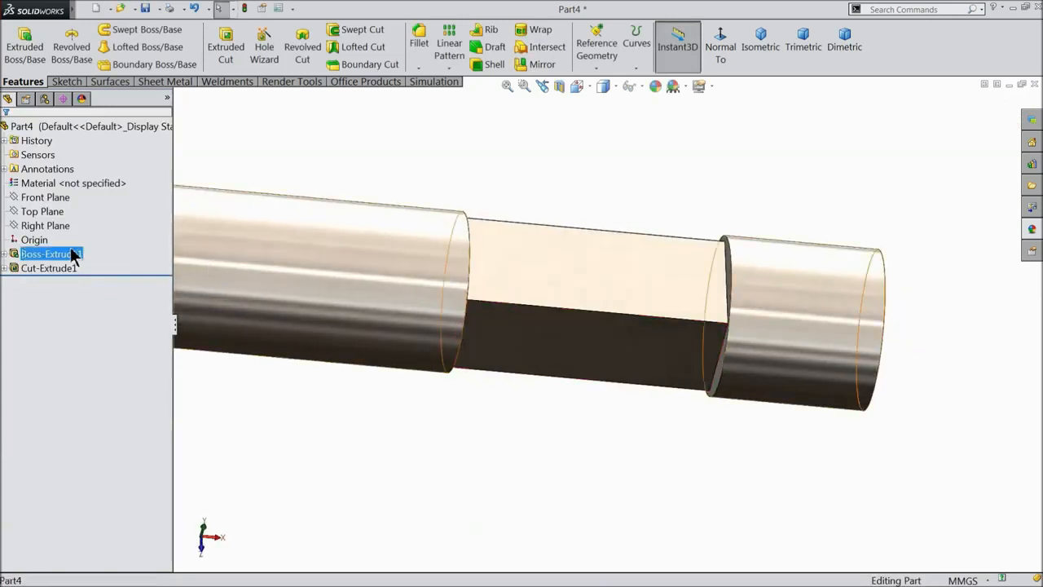
Open a sketch on Top Plane and draw a centerline from the origin along the rod.
{"action": "left_click", "coordinate": [41, 211]}
{"action": "left_click", "coordinate": [32, 192]}
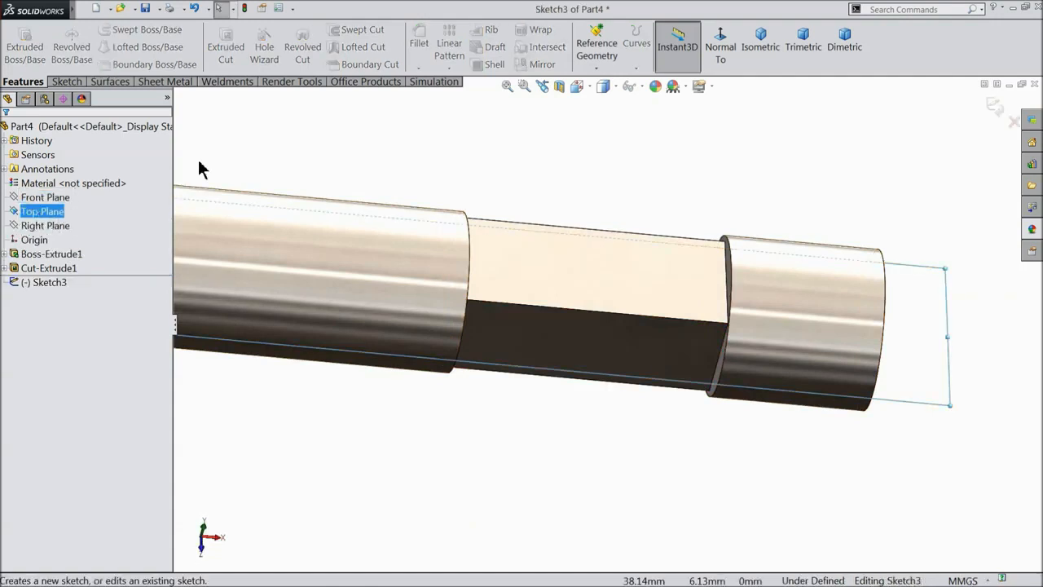
{"action": "left_click", "coordinate": [732, 53]}
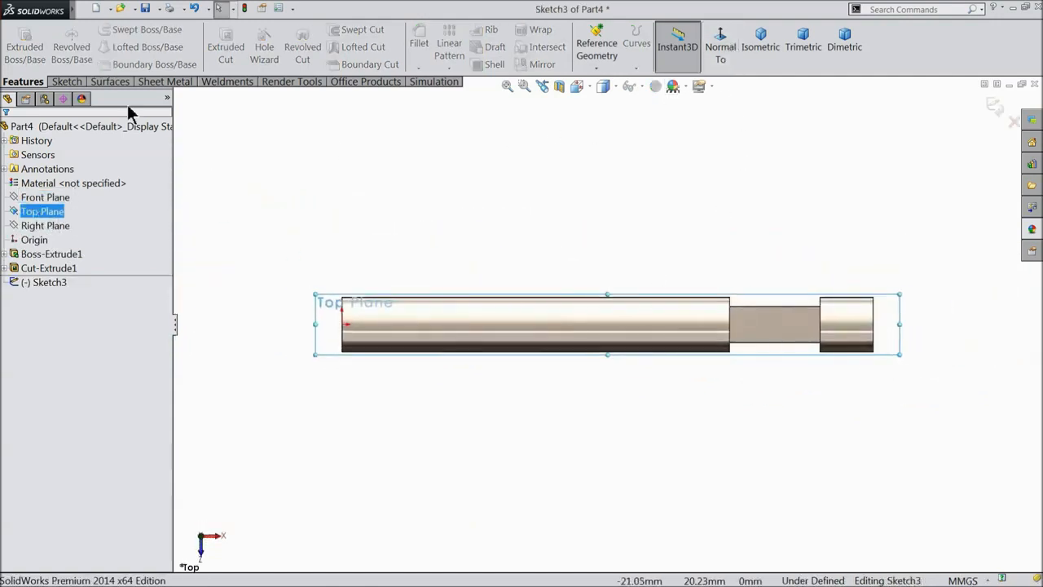
{"action": "left_click", "coordinate": [71, 82]}
{"action": "left_click", "coordinate": [104, 30]}
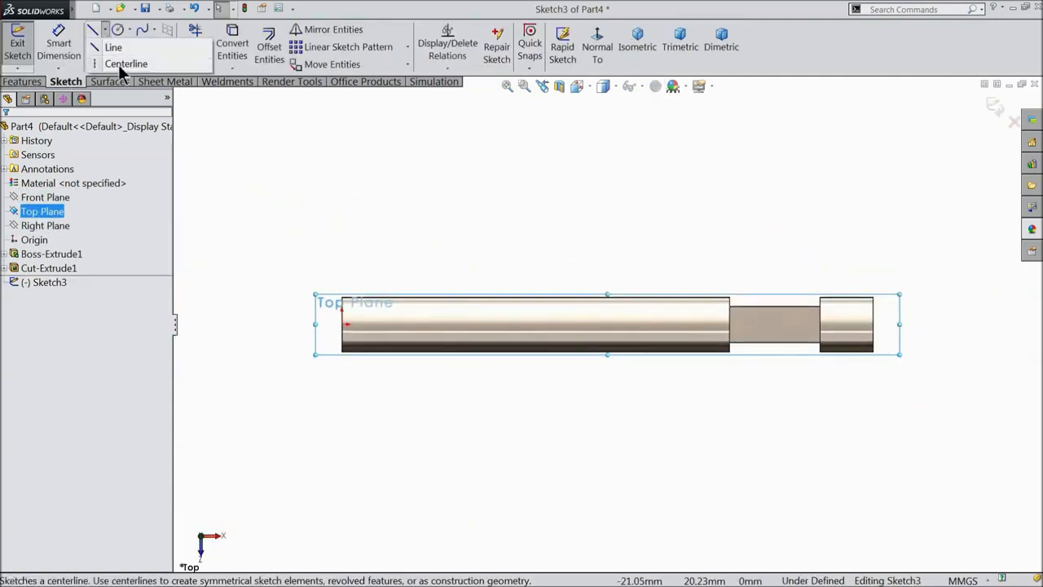
{"action": "left_click", "coordinate": [118, 65]}
{"action": "left_click", "coordinate": [343, 324]}
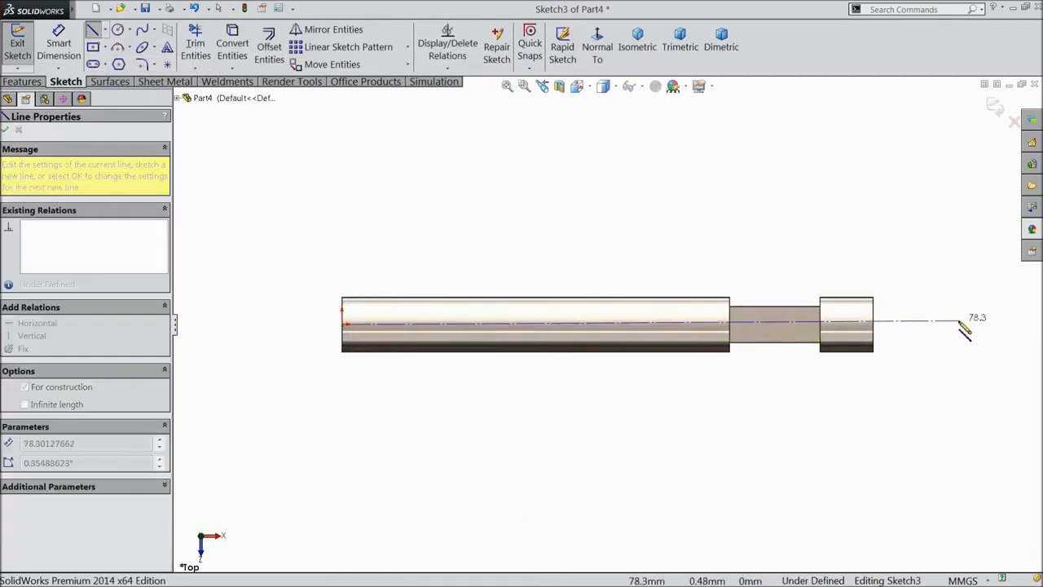
{"action": "left_click", "coordinate": [960, 328]}
{"action": "right_click", "coordinate": [921, 252]}
{"action": "left_click", "coordinate": [927, 112]}
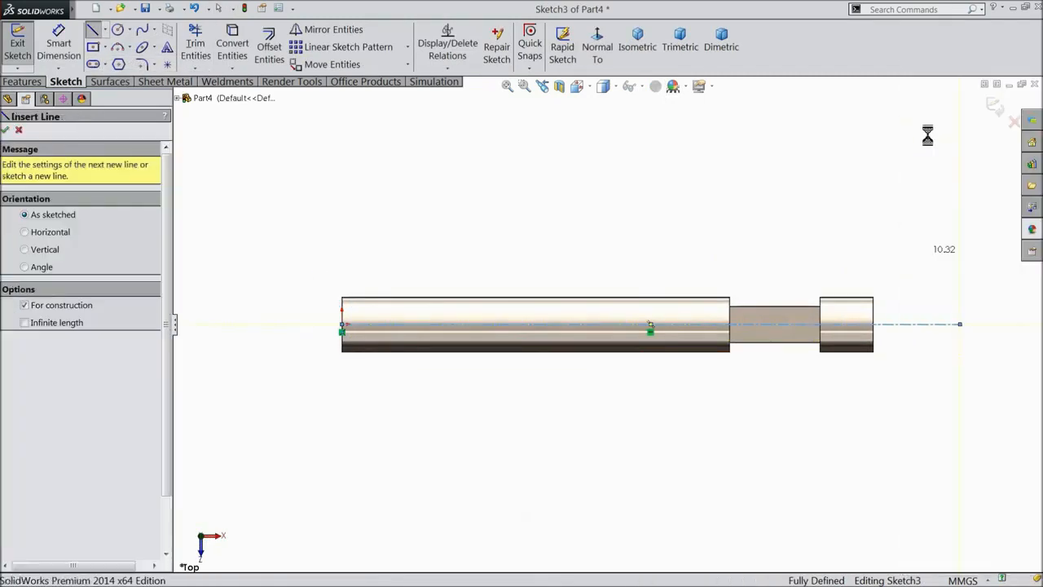
{"action": "scroll", "coordinate": [909, 320], "scroll_direction": "down", "scroll_amount": 2}
{"action": "scroll", "coordinate": [778, 355], "scroll_direction": "down", "scroll_amount": 1}
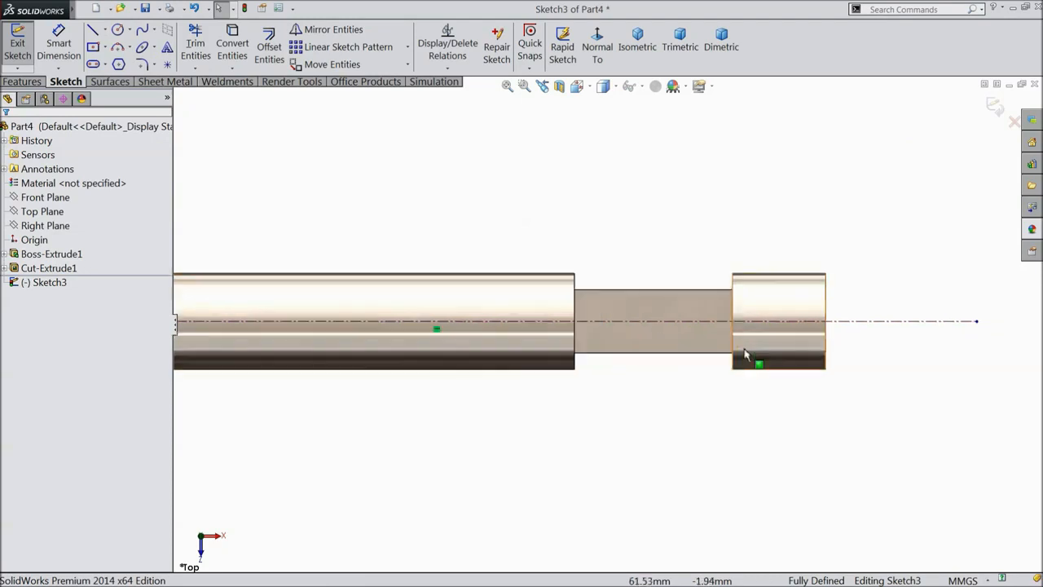
Draw an ellipse centred on the centerline, overlapping the rod's end.
{"action": "left_click", "coordinate": [153, 47]}
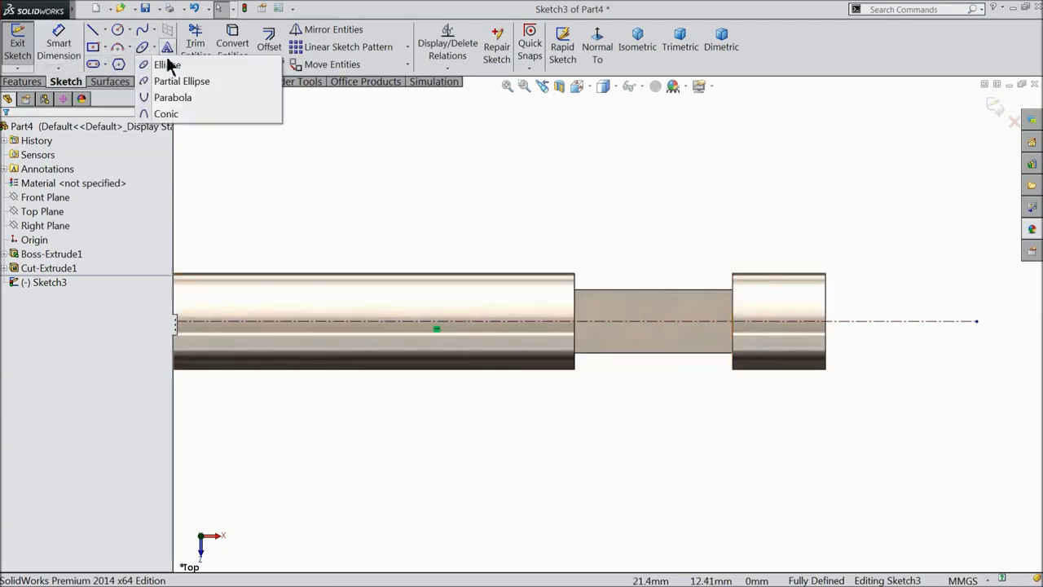
{"action": "left_click", "coordinate": [154, 47]}
{"action": "left_click", "coordinate": [153, 48]}
{"action": "left_click", "coordinate": [167, 65]}
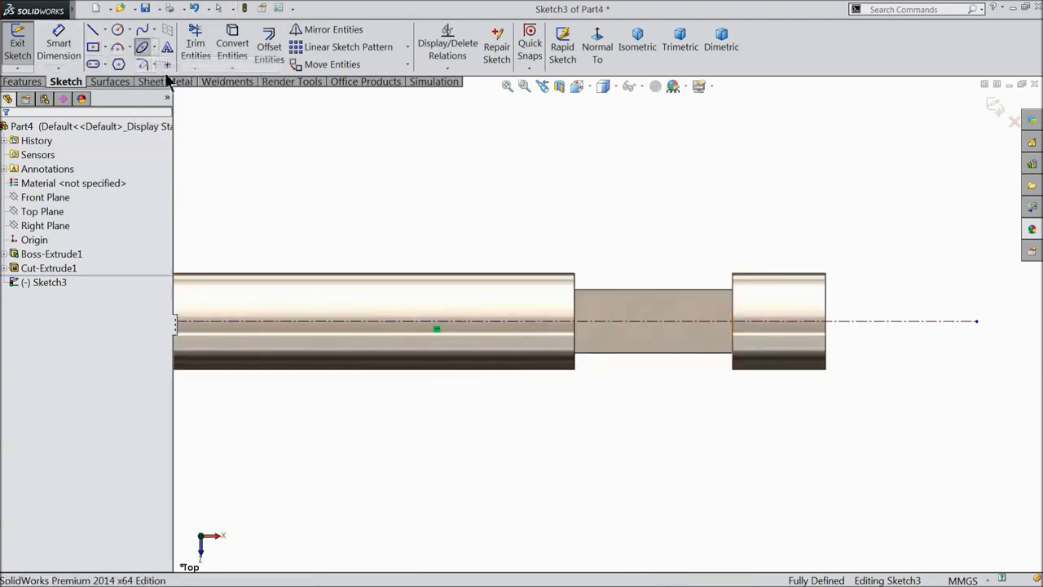
{"action": "scroll", "coordinate": [570, 294], "scroll_direction": "up", "scroll_amount": 2}
{"action": "scroll", "coordinate": [864, 359], "scroll_direction": "down", "scroll_amount": 3}
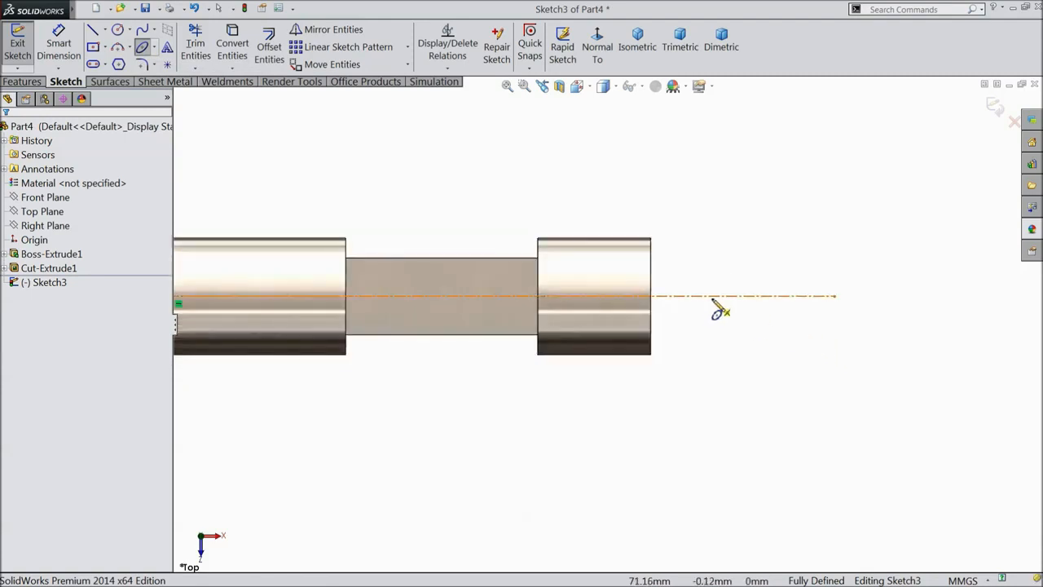
{"action": "left_click", "coordinate": [712, 295]}
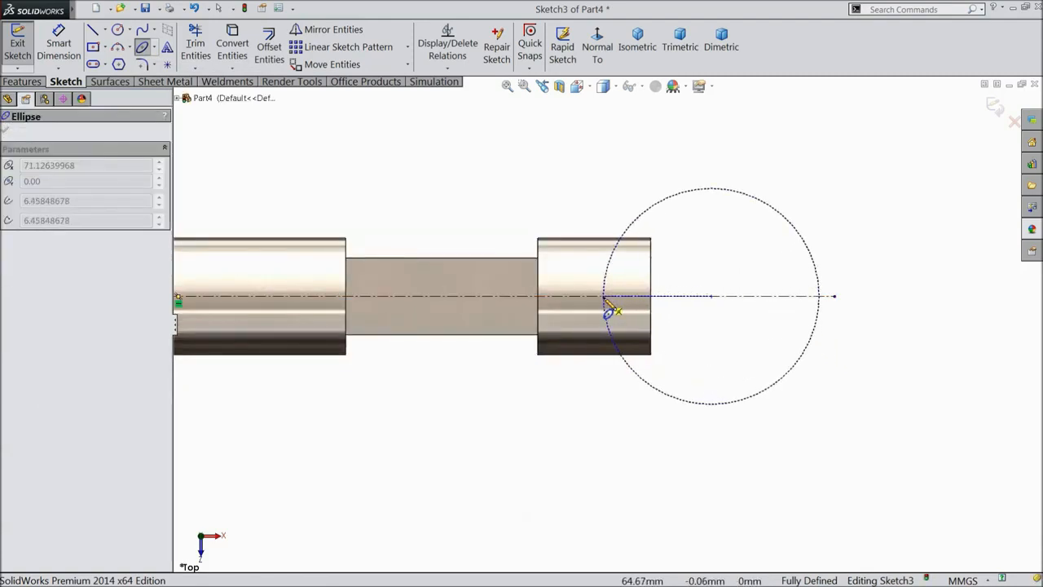
{"action": "left_click", "coordinate": [604, 298]}
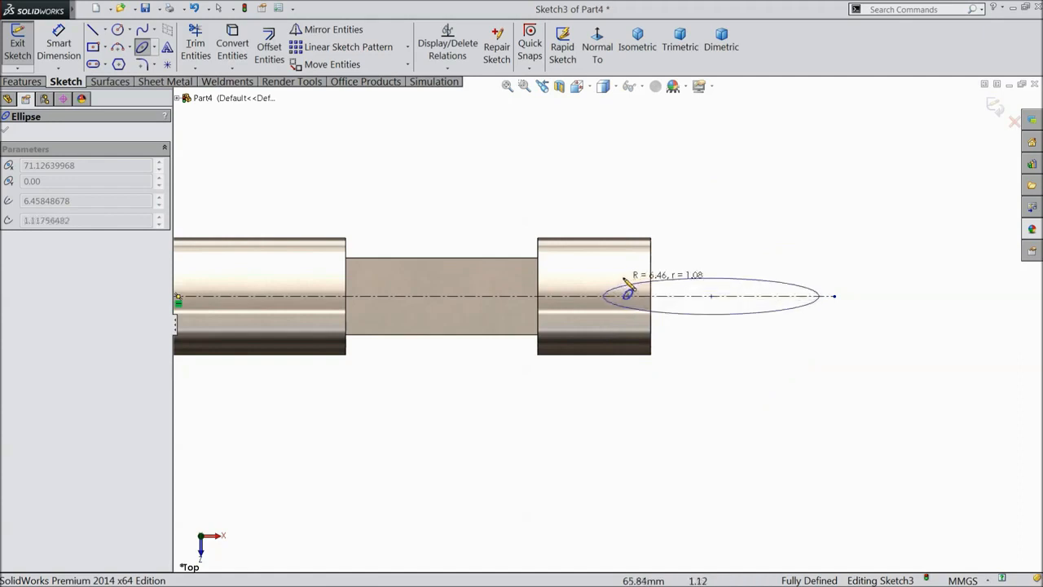
{"action": "left_click", "coordinate": [670, 224]}
{"action": "right_click", "coordinate": [645, 122]}
{"action": "left_click", "coordinate": [683, 137]}
{"action": "scroll", "coordinate": [791, 295], "scroll_direction": "up", "scroll_amount": 2}
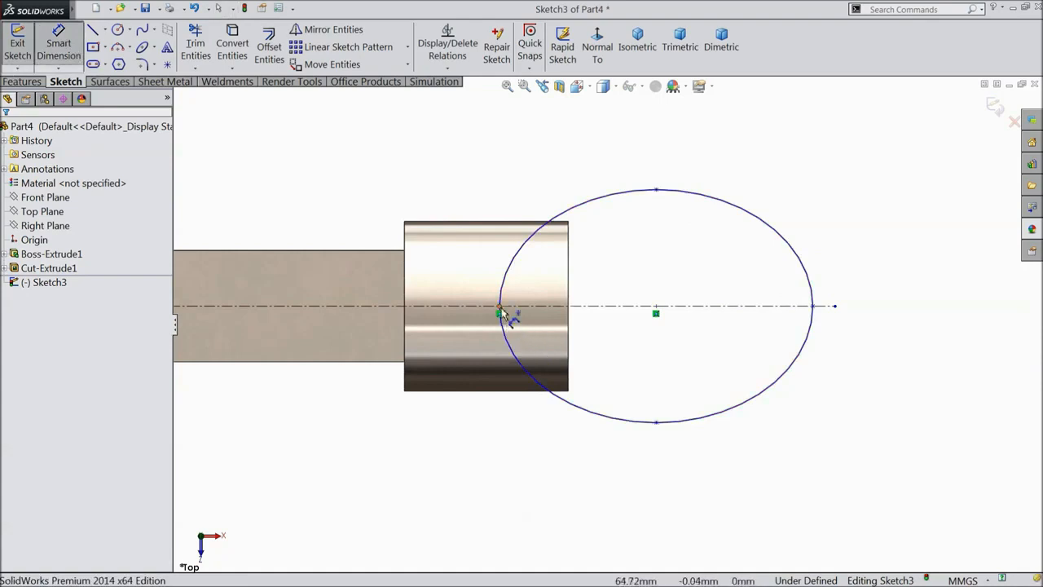
Dimension the ellipse to 20 mm wide and 12.50 mm tall.
{"action": "left_click", "coordinate": [501, 312]}
{"action": "left_click", "coordinate": [815, 308]}
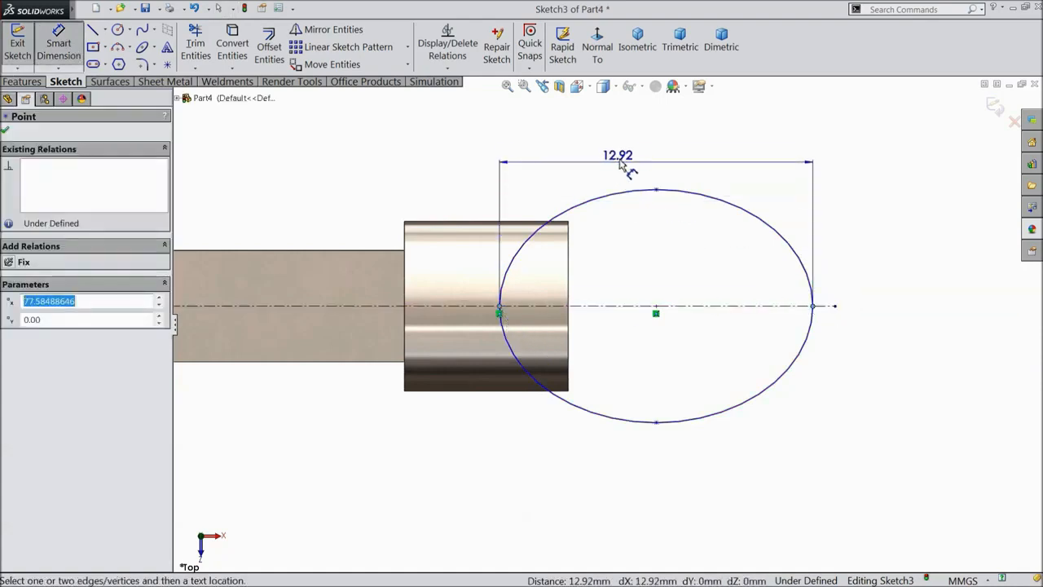
{"action": "left_click", "coordinate": [555, 143]}
{"action": "type", "text": "20"}
{"action": "left_click", "coordinate": [569, 136]}
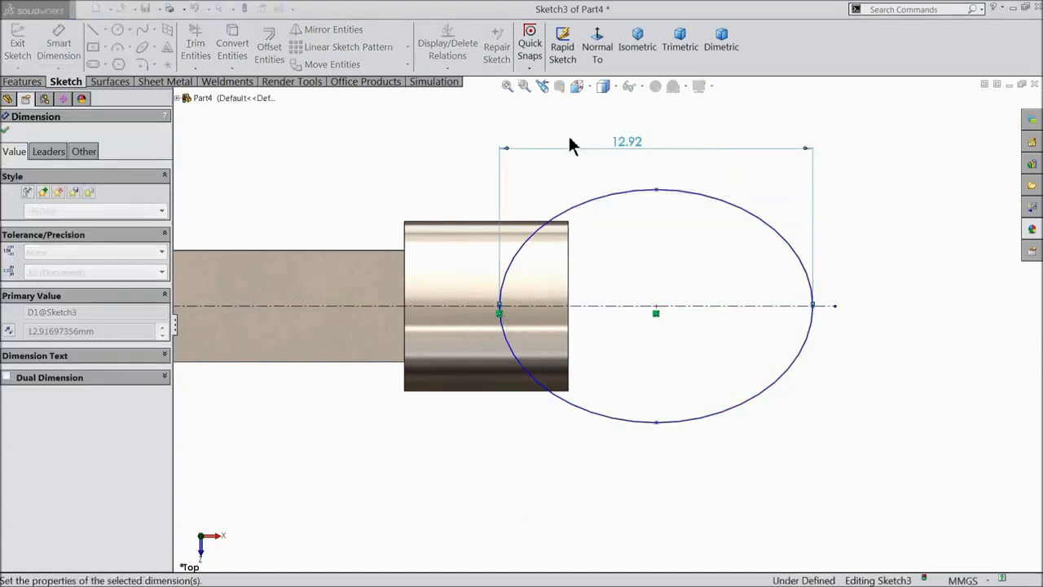
{"action": "left_click", "coordinate": [657, 127]}
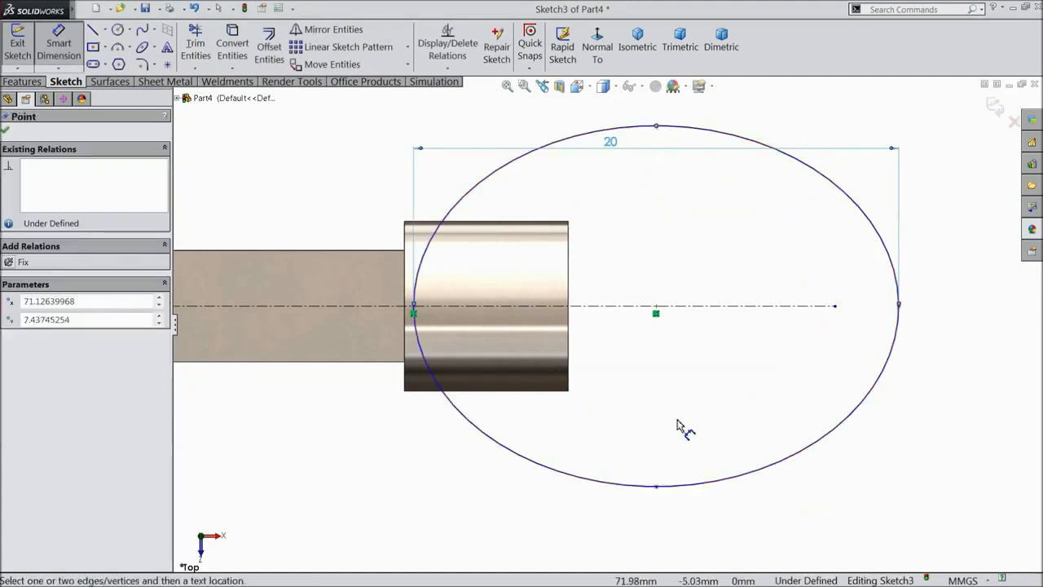
{"action": "left_click", "coordinate": [657, 487]}
{"action": "left_click", "coordinate": [950, 293]}
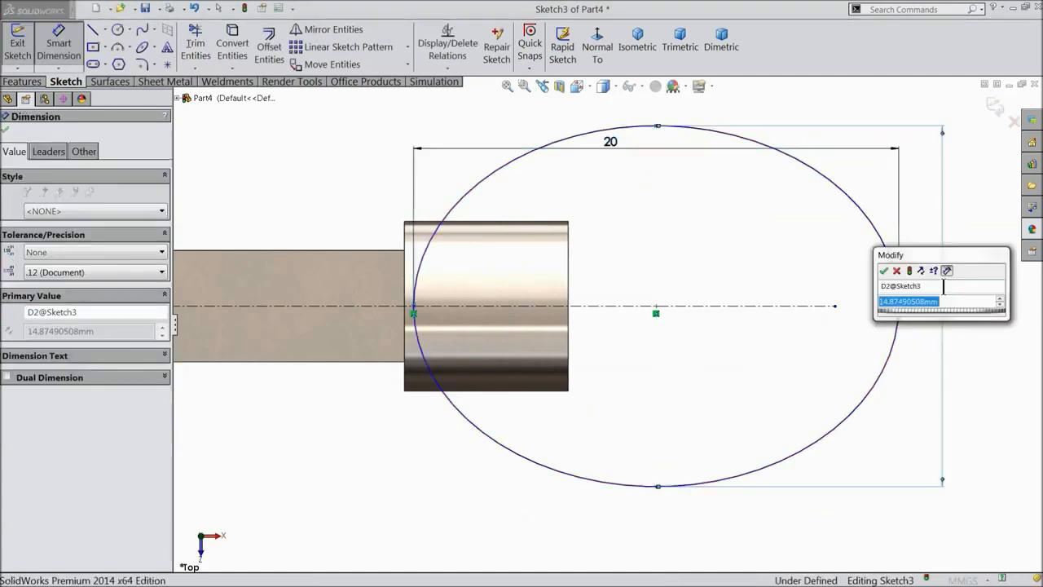
{"action": "type", "text": "12.5"}
{"action": "left_click", "coordinate": [884, 271]}
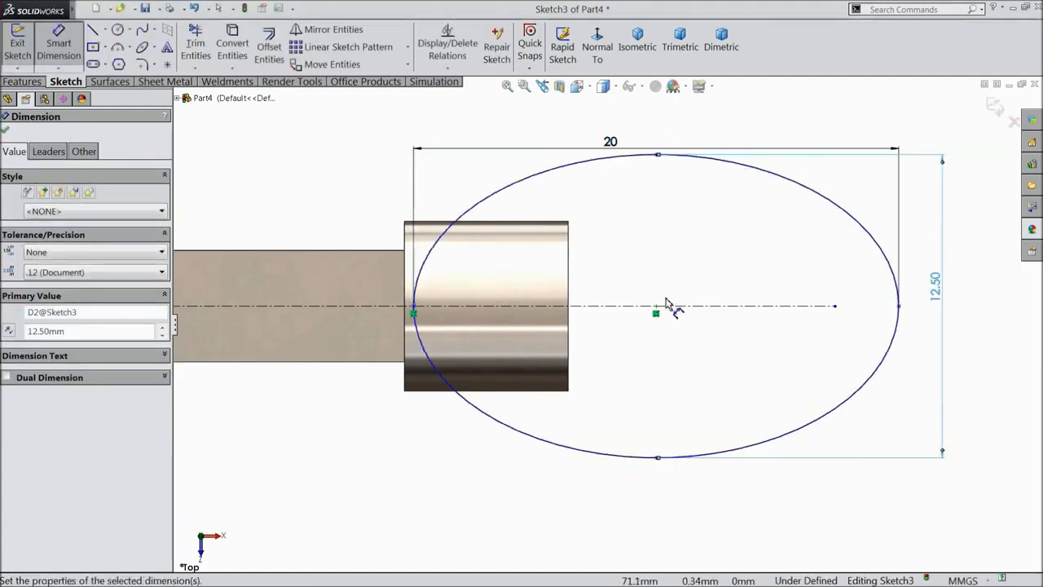
{"action": "scroll", "coordinate": [624, 302], "scroll_direction": "up", "scroll_amount": 5}
{"action": "scroll", "coordinate": [623, 324], "scroll_direction": "up", "scroll_amount": 2}
{"action": "scroll", "coordinate": [534, 347], "scroll_direction": "down", "scroll_amount": 2}
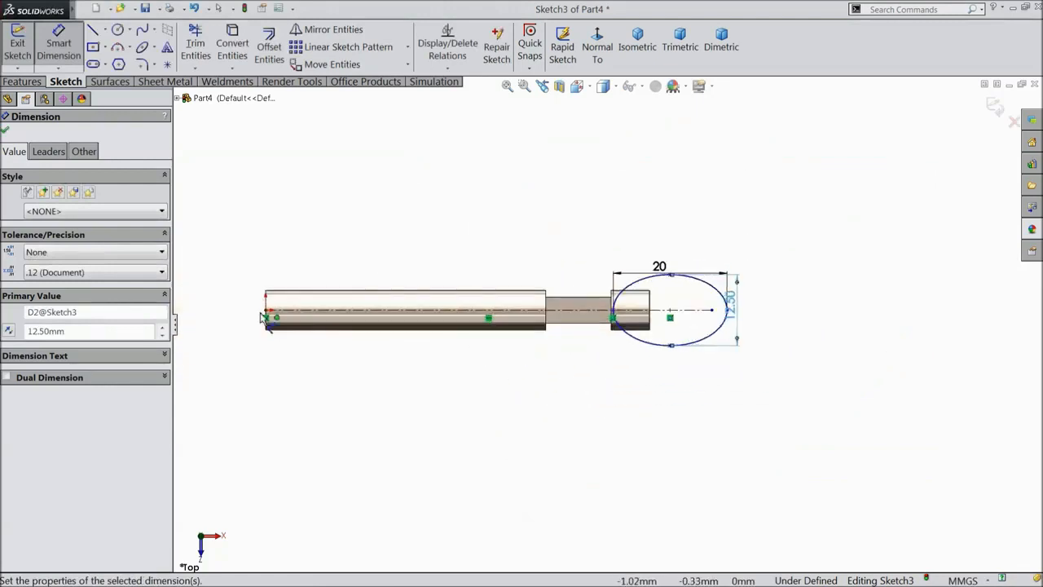
Dimension 83.50 mm from the shaft's end to the ellipse's far tip.
{"action": "left_click", "coordinate": [269, 315]}
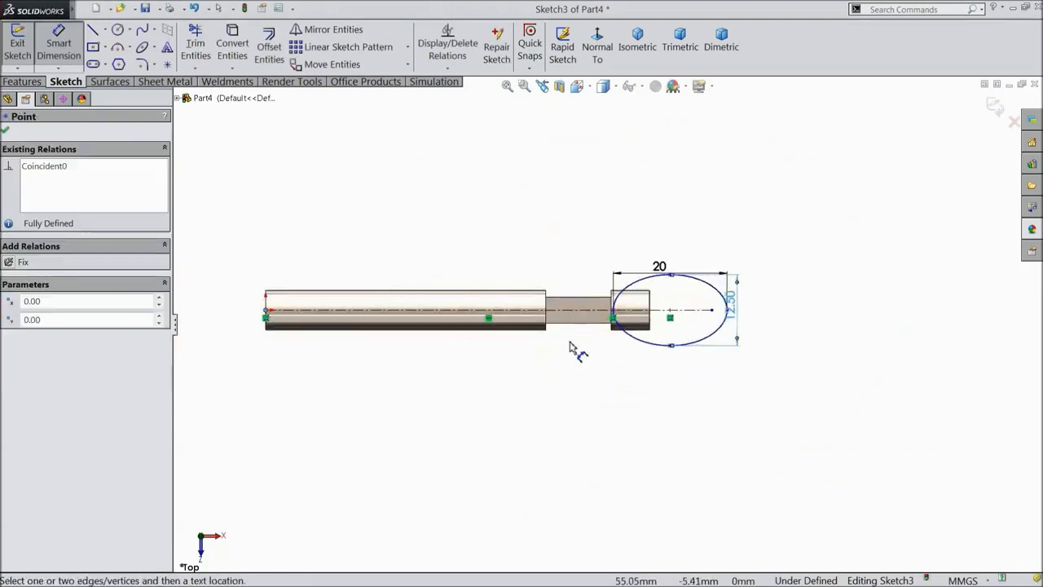
{"action": "left_click", "coordinate": [727, 311]}
{"action": "left_click", "coordinate": [503, 412]}
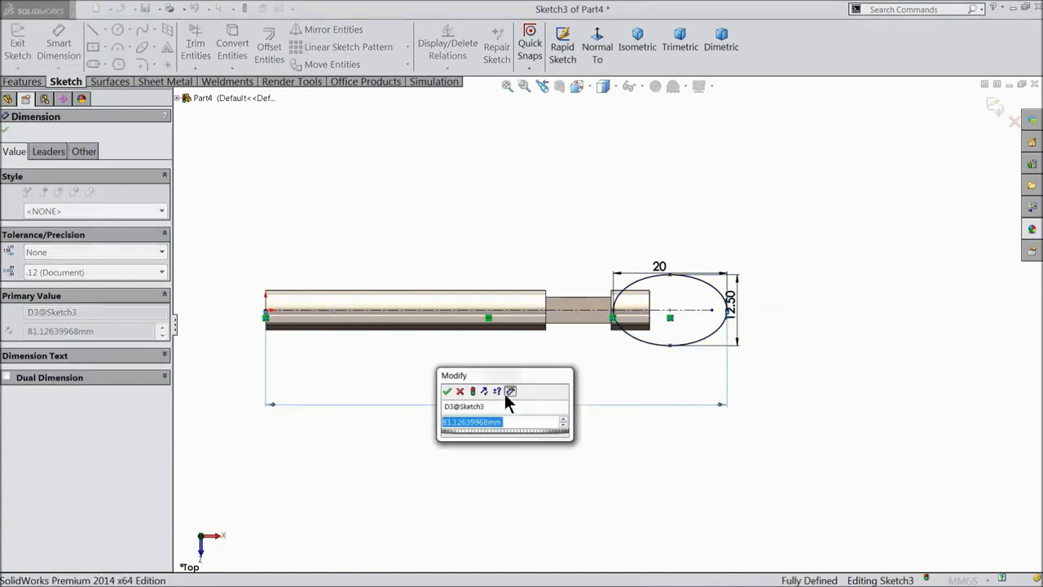
{"action": "type", "text": "83.5"}
{"action": "left_click", "coordinate": [448, 392]}
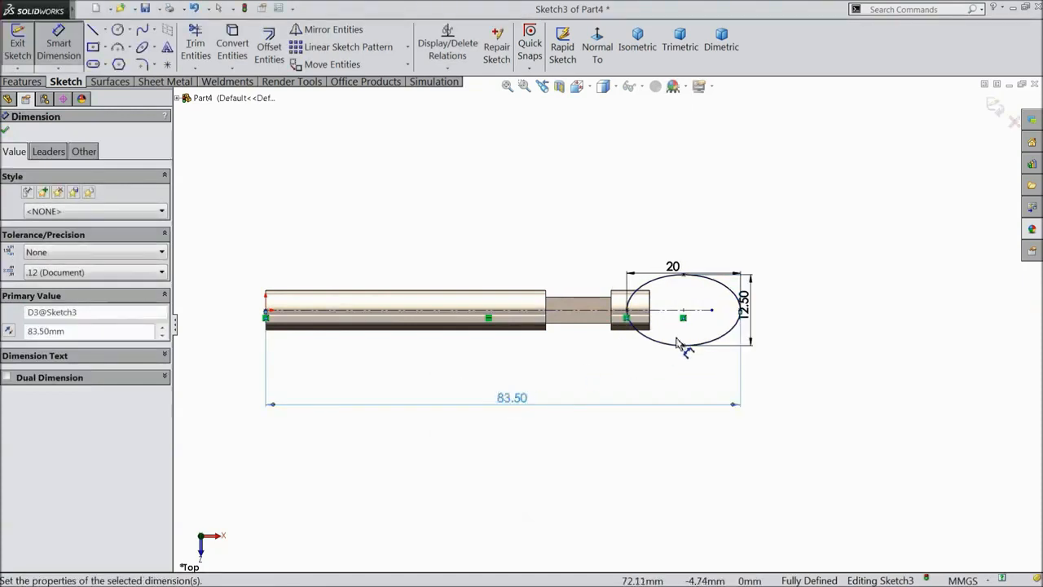
{"action": "scroll", "coordinate": [630, 346], "scroll_direction": "down", "scroll_amount": 3}
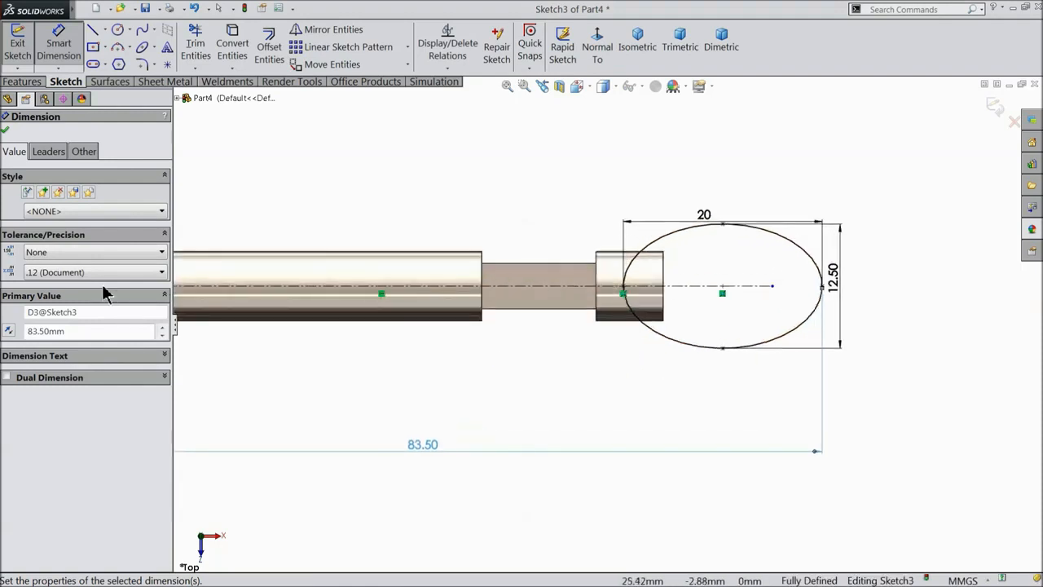
{"action": "left_click", "coordinate": [5, 130]}
{"action": "left_click", "coordinate": [23, 82]}
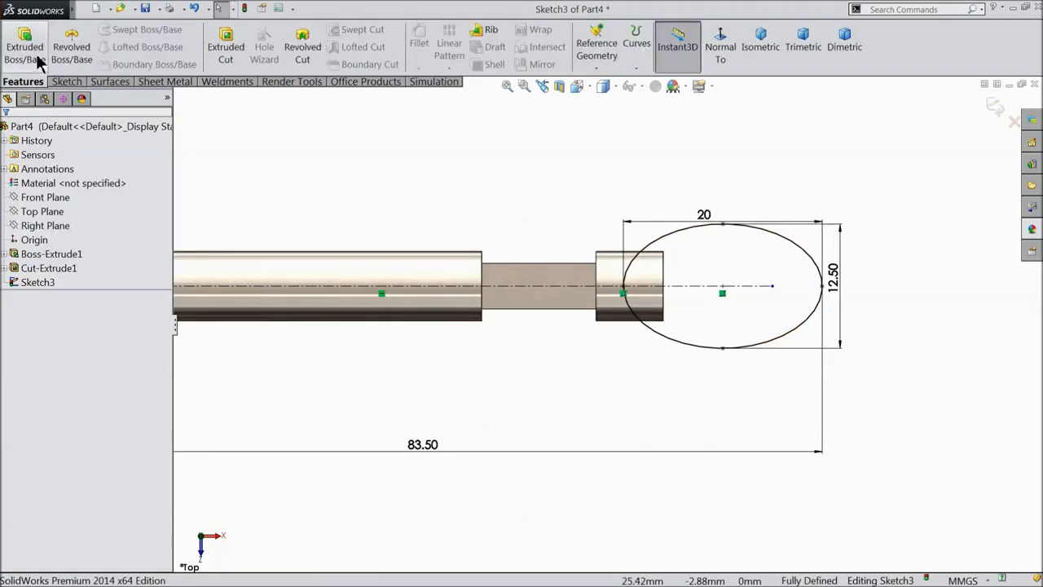
Extrude the ellipse sketch mid-plane to 2.75 mm to form the pin's head.
{"action": "left_click", "coordinate": [26, 49]}
{"action": "left_click", "coordinate": [56, 207]}
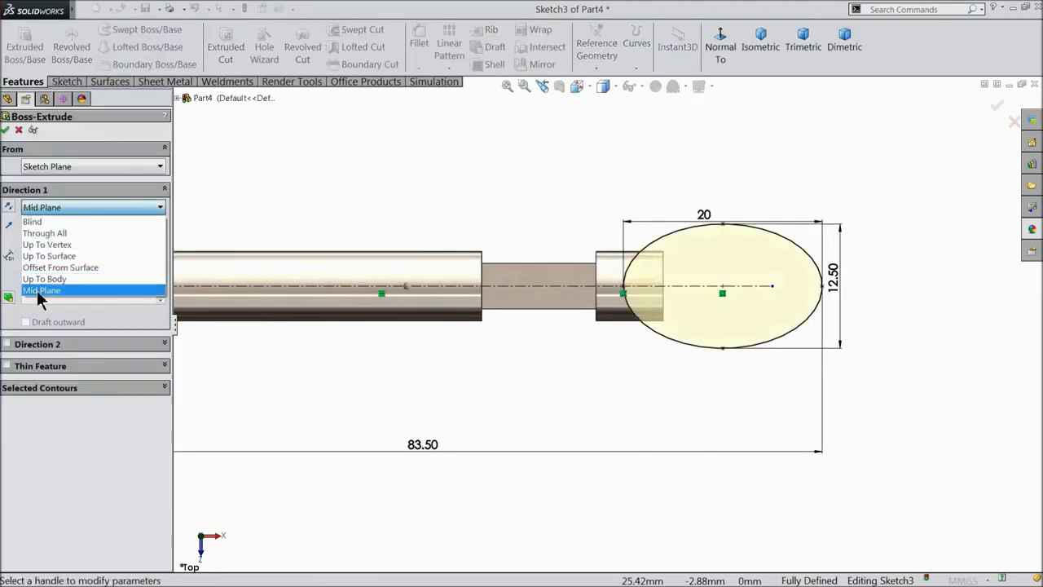
{"action": "left_click", "coordinate": [39, 297]}
{"action": "type", "text": "2"}
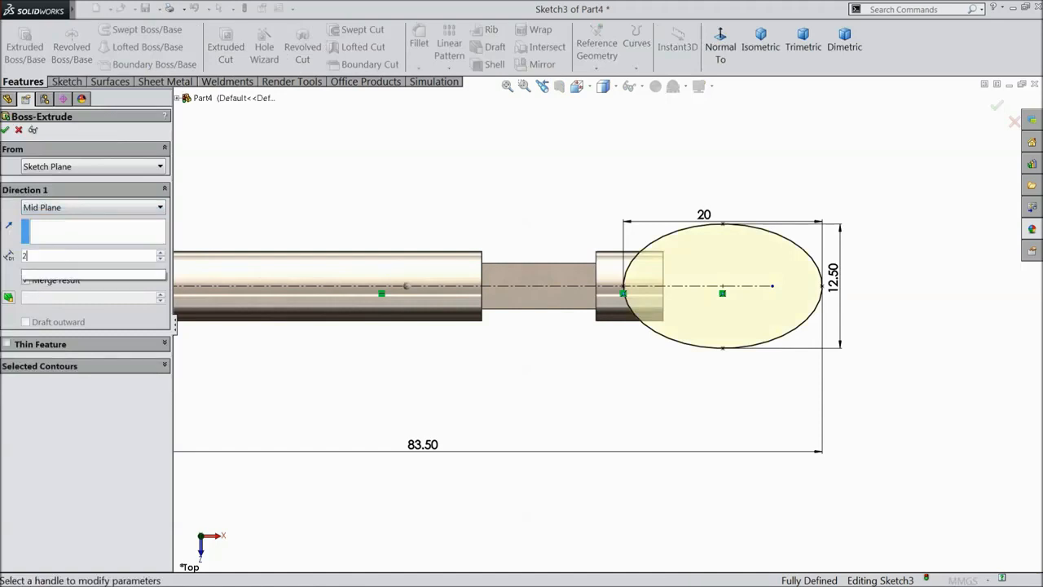
{"action": "type", "text": "."}
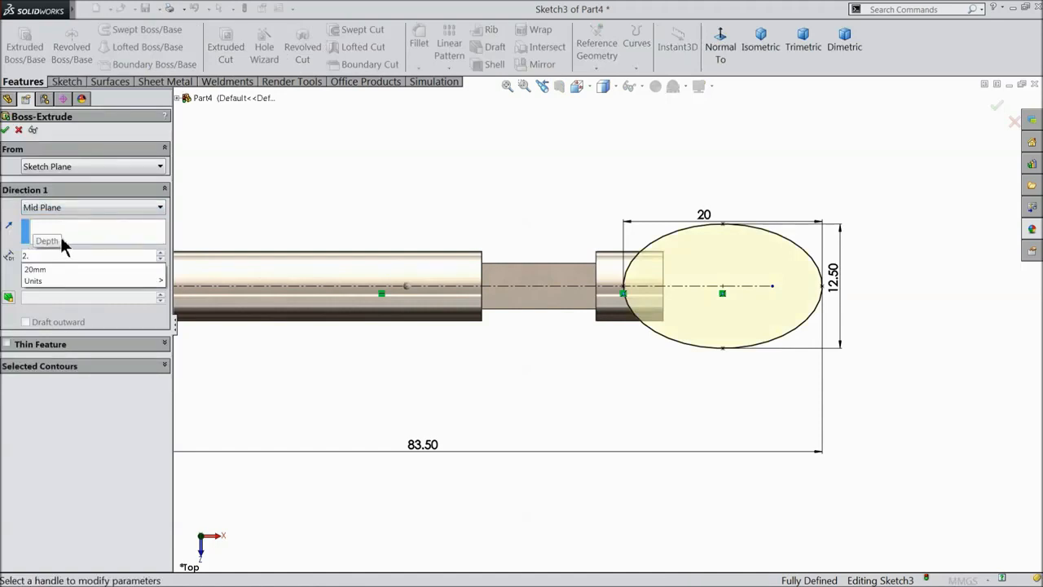
{"action": "type", "text": "75"}
{"action": "key", "text": "Return"}
{"action": "middle_click_drag", "start_coordinate": [484, 405], "coordinate": [480, 240]}
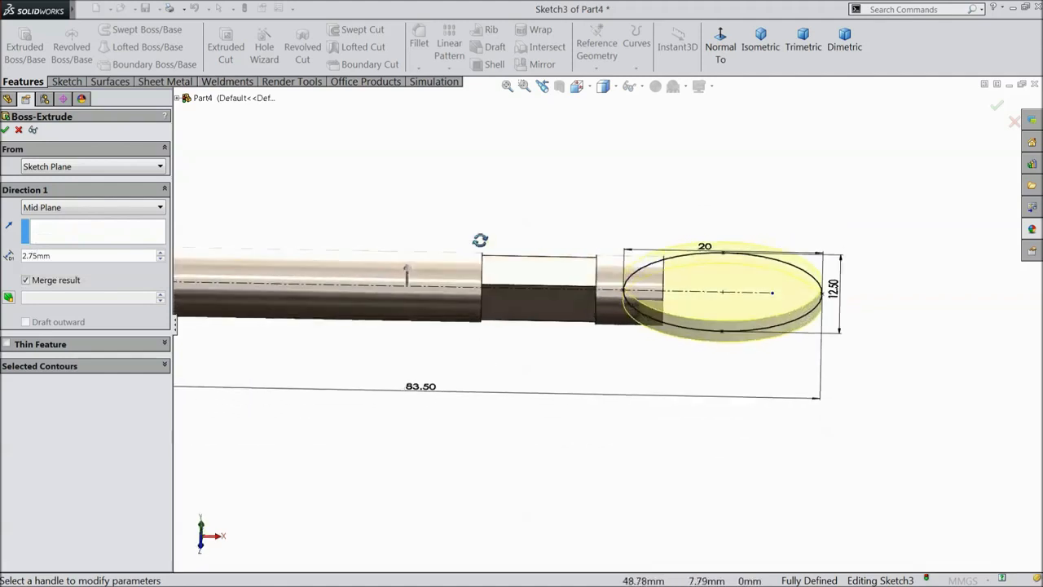
{"action": "scroll", "coordinate": [628, 313], "scroll_direction": "down", "scroll_amount": 4}
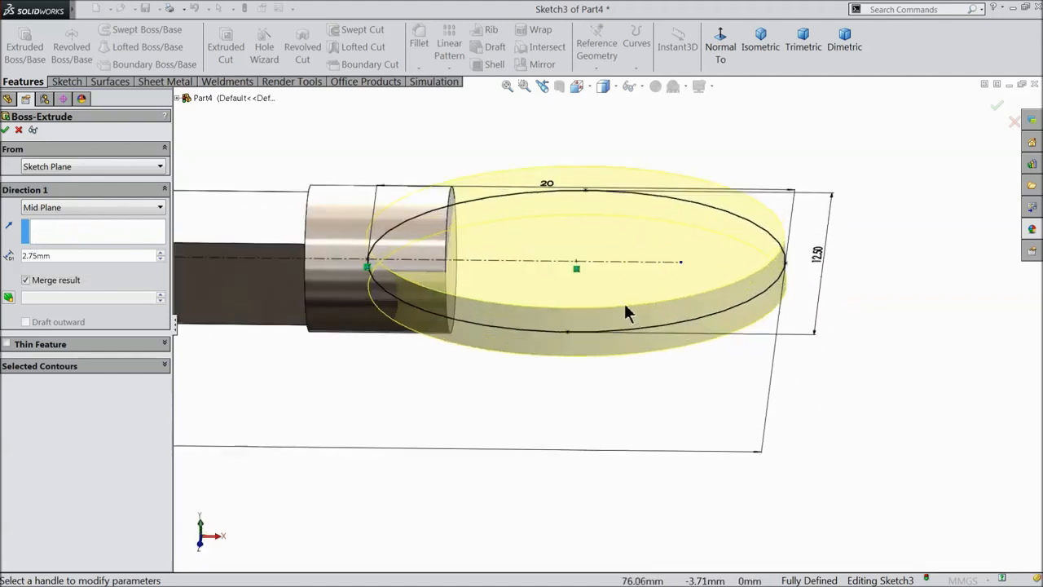
{"action": "left_click", "coordinate": [5, 130]}
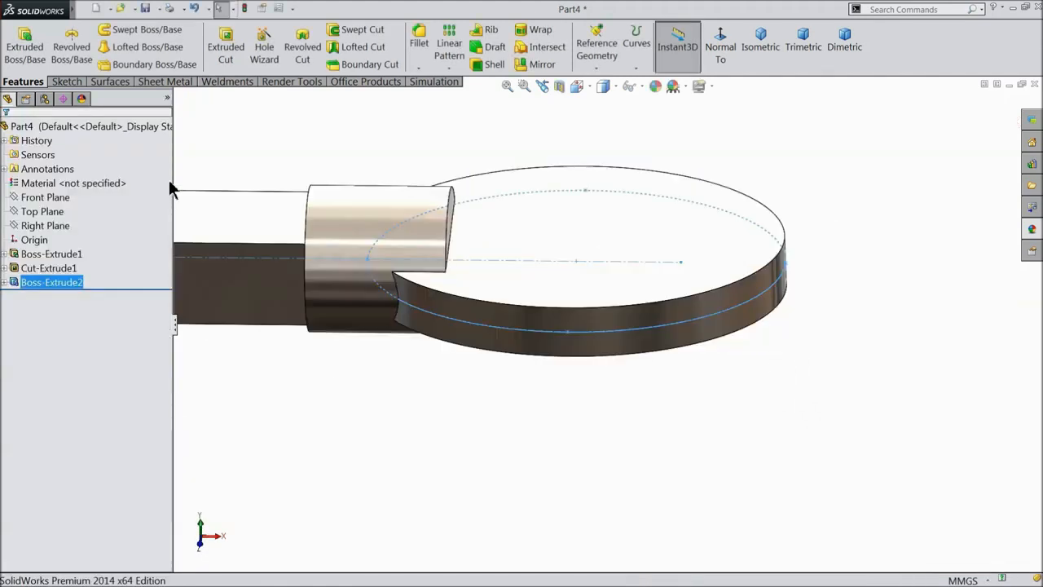
Deselect the new head and orbit the model to a fresh angle.
{"action": "left_click", "coordinate": [464, 376]}
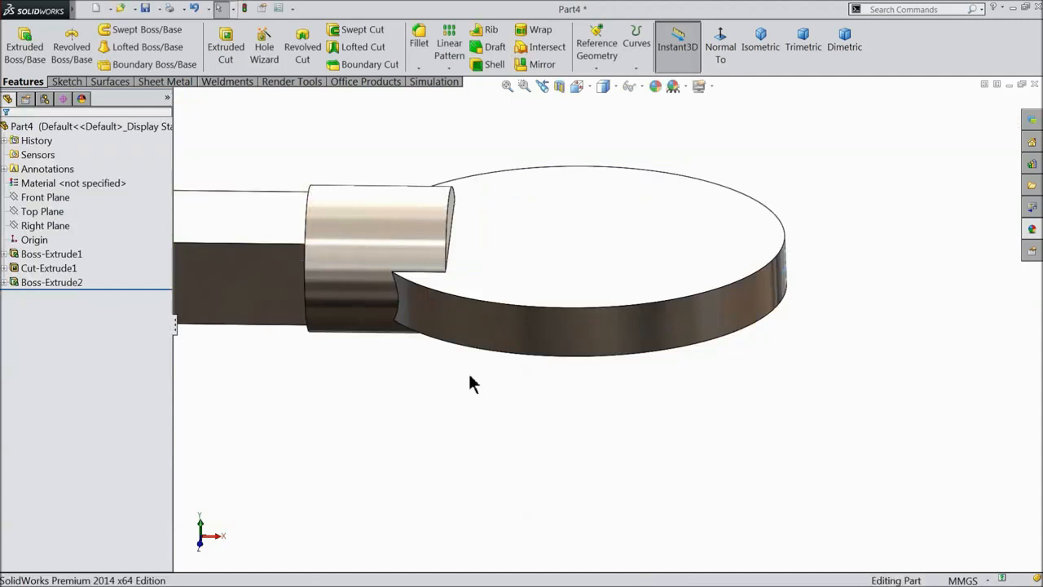
{"action": "mouse_move", "coordinate": [470, 380]}
{"action": "middle_mouse_down"}
{"action": "mouse_move", "coordinate": [454, 403]}
{"action": "mouse_move", "coordinate": [472, 200]}
{"action": "middle_mouse_up"}
{"action": "scroll", "coordinate": [473, 200], "scroll_direction": "down", "scroll_amount": 2}
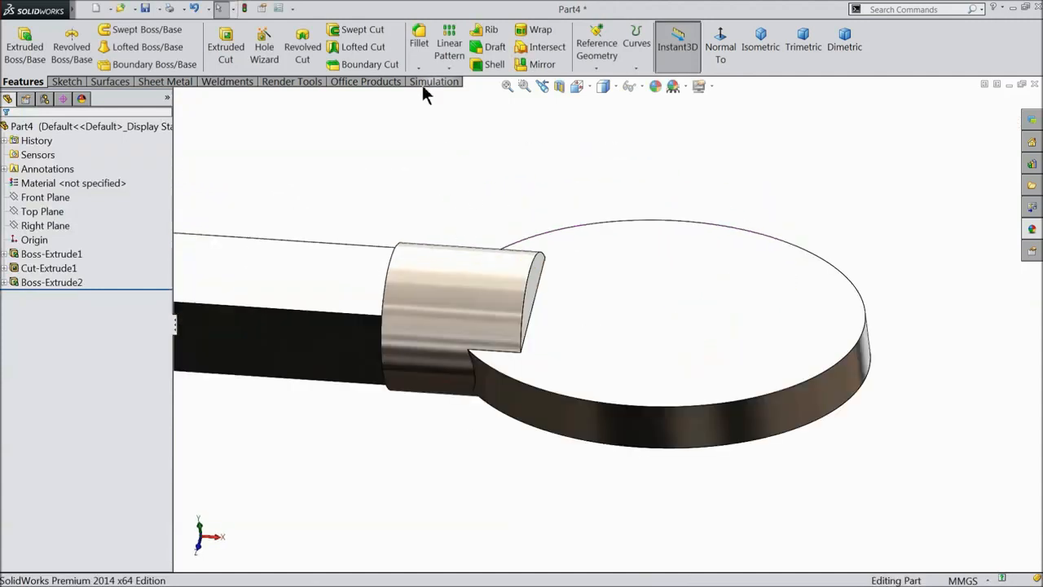
{"action": "left_click", "coordinate": [417, 45]}
Set a 2 mm fillet radius and select the first three slot edges at the head.
{"action": "type", "text": "2"}
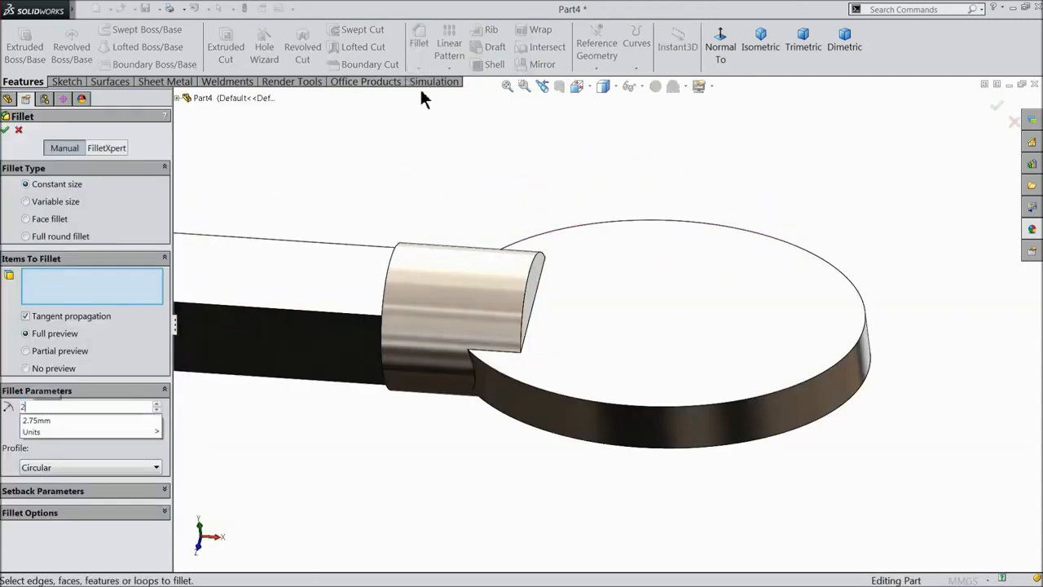
{"action": "key", "text": "Return"}
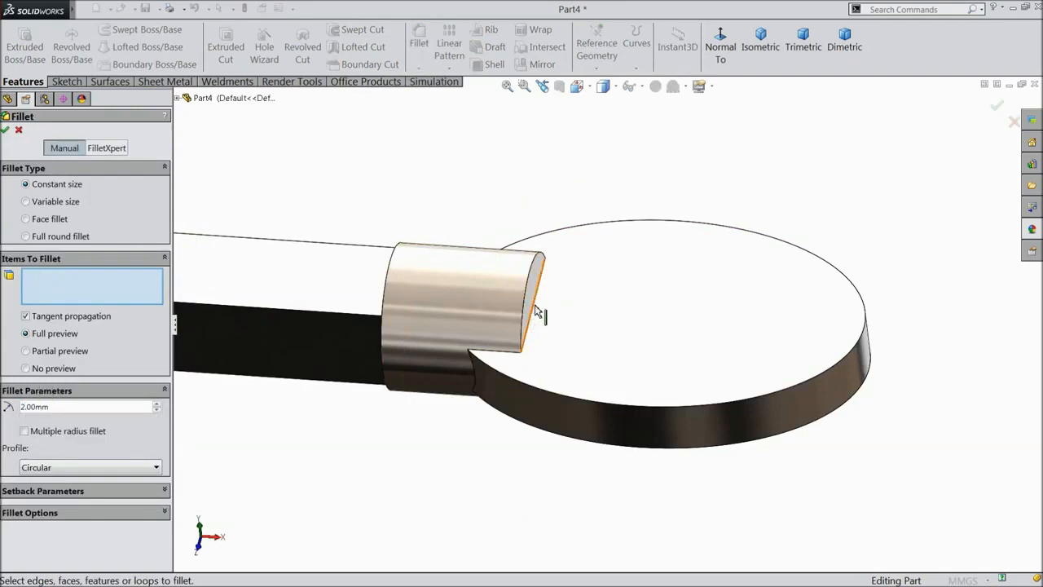
{"action": "left_click", "coordinate": [535, 310]}
{"action": "left_click", "coordinate": [507, 360]}
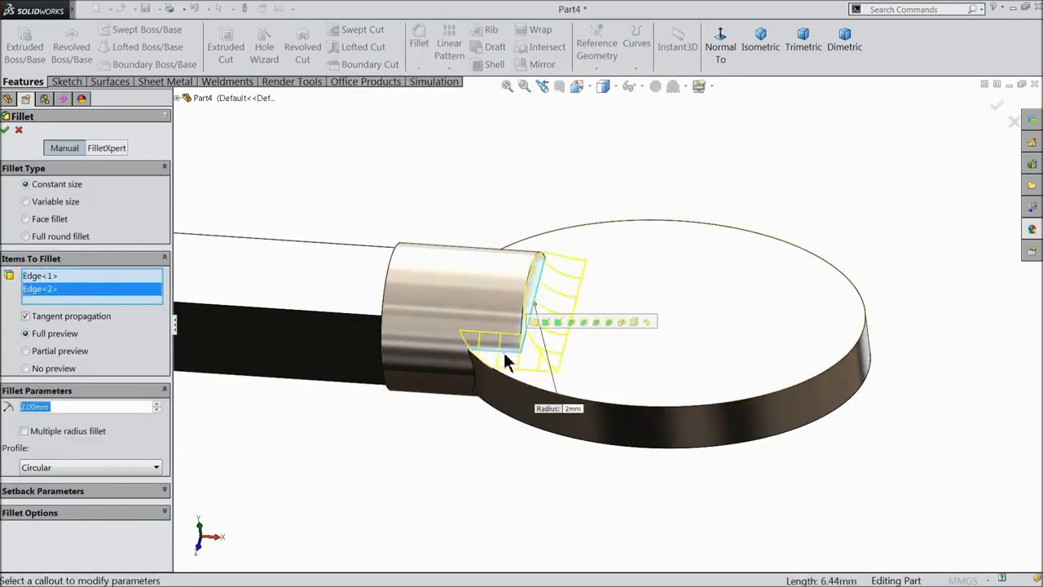
{"action": "middle_click_drag", "start_coordinate": [517, 261], "coordinate": [515, 315]}
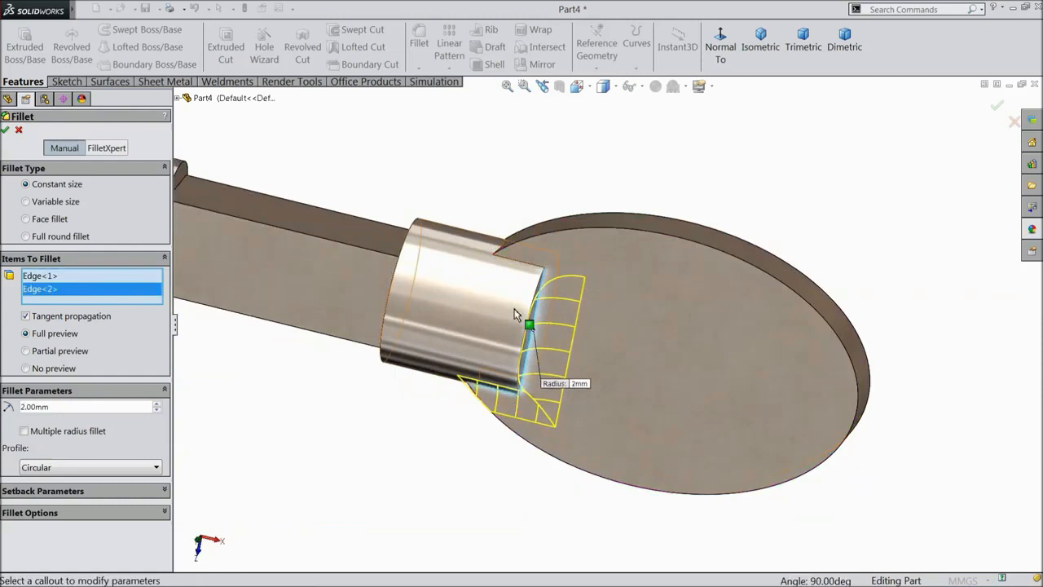
{"action": "left_click", "coordinate": [530, 268]}
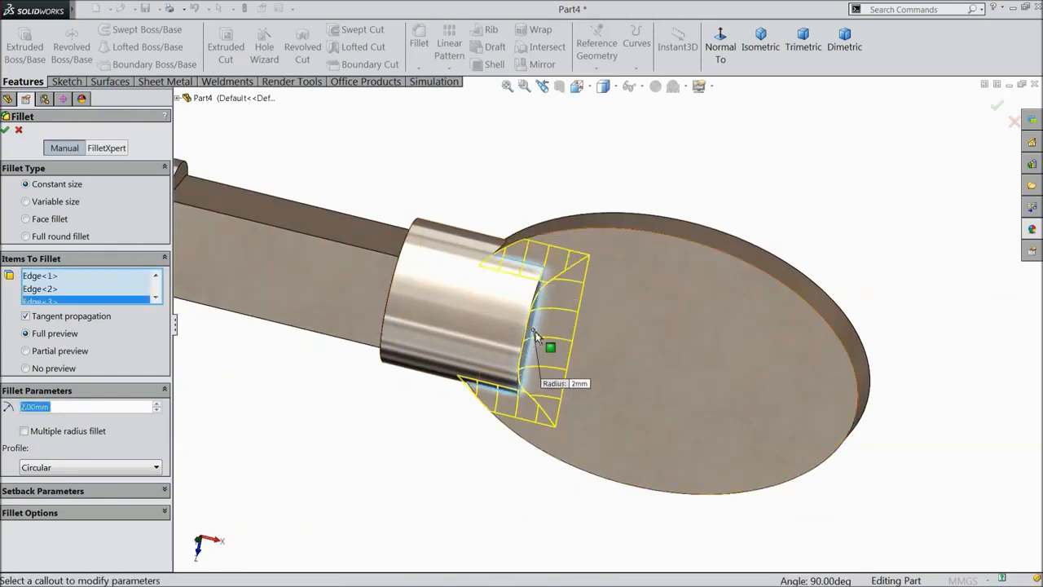
Add the remaining three slot edges and apply the 2 mm fillet as Fillet1.
{"action": "scroll", "coordinate": [536, 351], "scroll_direction": "up", "scroll_amount": 3}
{"action": "middle_click_drag", "start_coordinate": [536, 385], "coordinate": [542, 90]}
{"action": "left_click", "coordinate": [542, 88]}
{"action": "scroll", "coordinate": [538, 350], "scroll_direction": "down", "scroll_amount": 5}
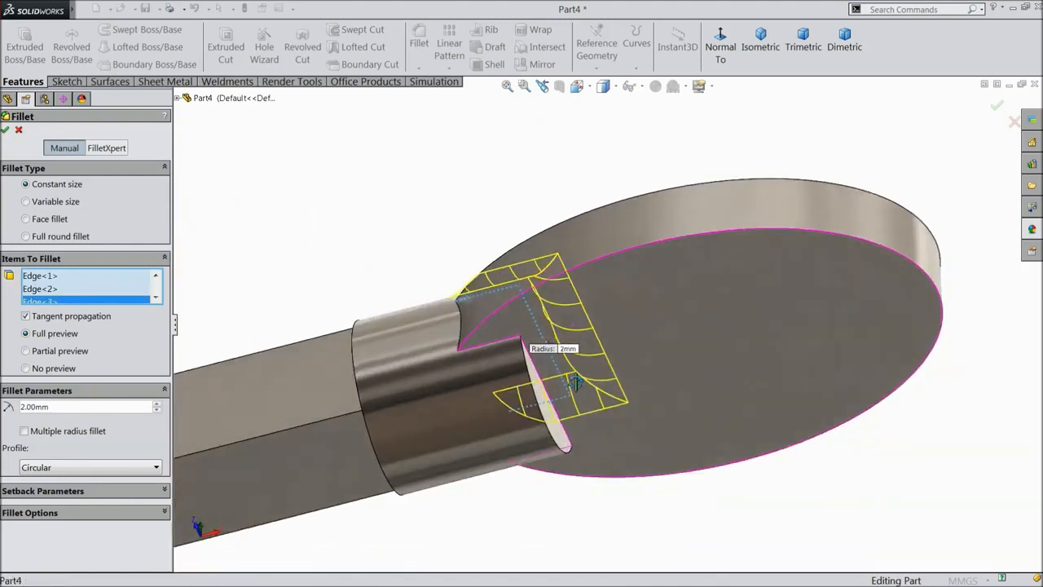
{"action": "middle_click_drag", "start_coordinate": [554, 381], "coordinate": [568, 381]}
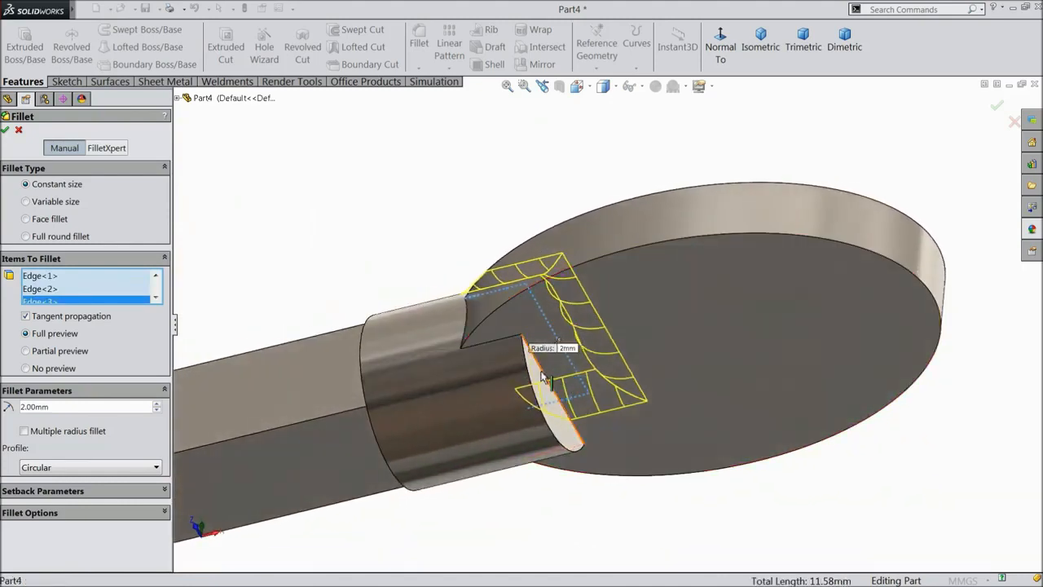
{"action": "left_click", "coordinate": [532, 362]}
{"action": "left_click", "coordinate": [505, 348]}
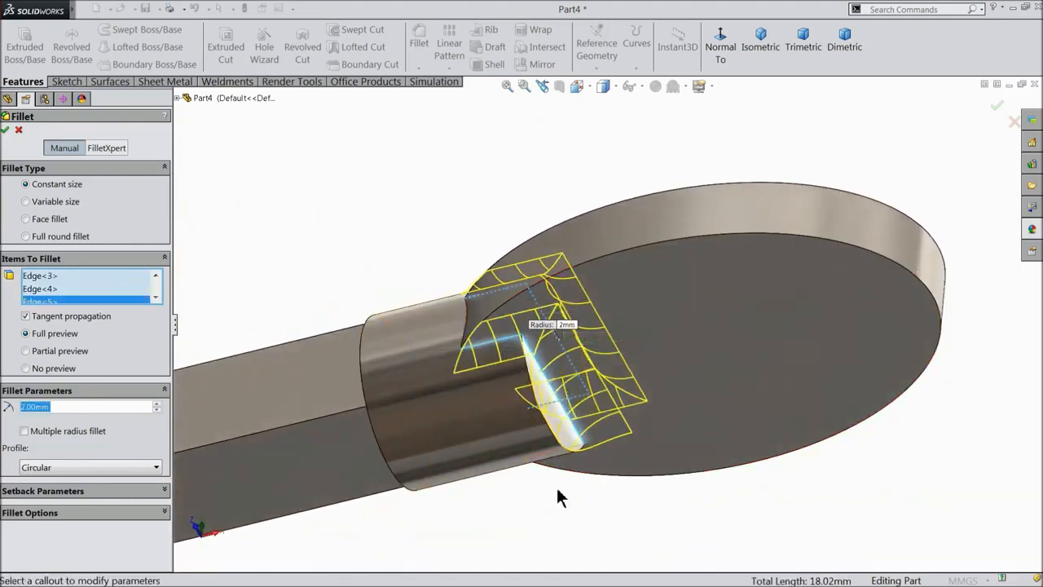
{"action": "middle_click_drag", "start_coordinate": [559, 494], "coordinate": [548, 449]}
{"action": "left_click", "coordinate": [552, 450]}
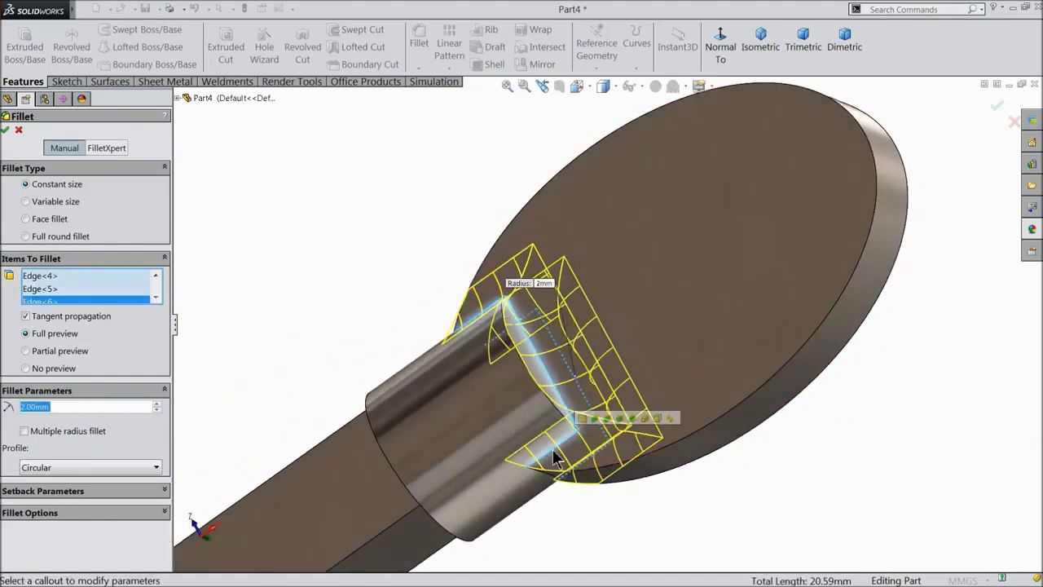
{"action": "left_click", "coordinate": [7, 131]}
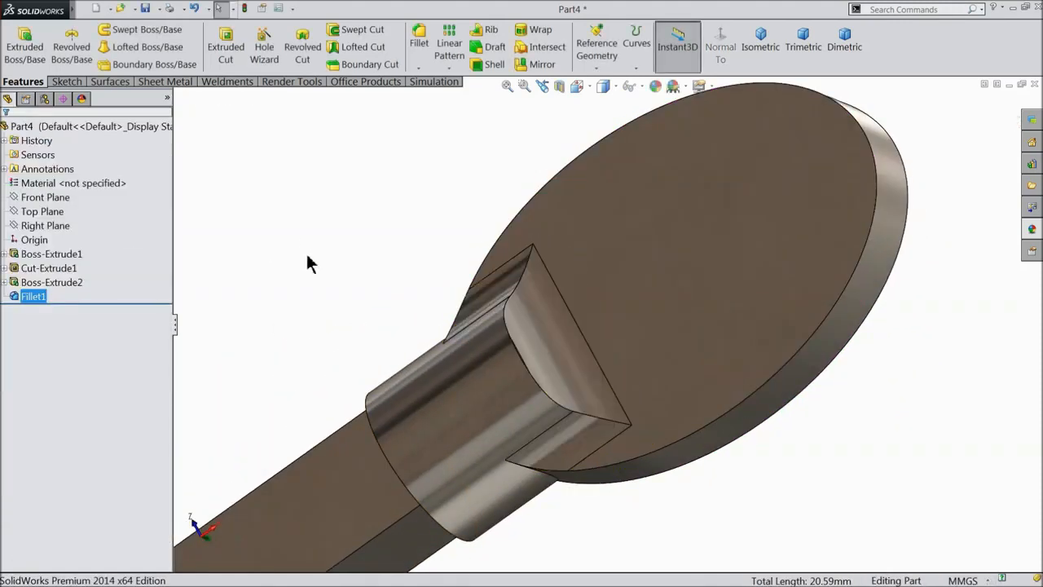
Round two more collar-to-head edges with a 0.5 mm fillet, creating Fillet2.
{"action": "left_click", "coordinate": [419, 37]}
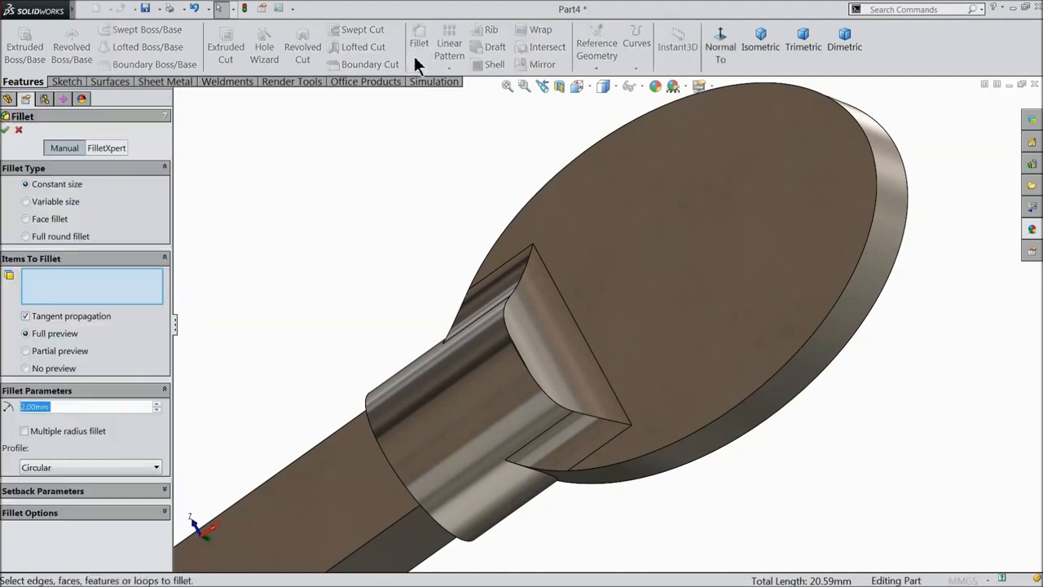
{"action": "type", "text": "0.5"}
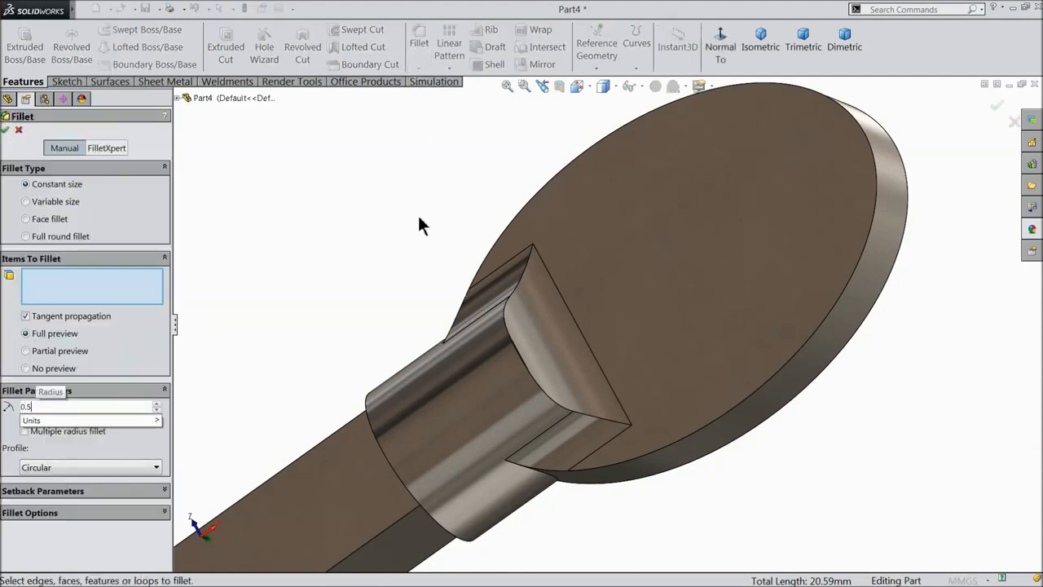
{"action": "key", "text": "Return"}
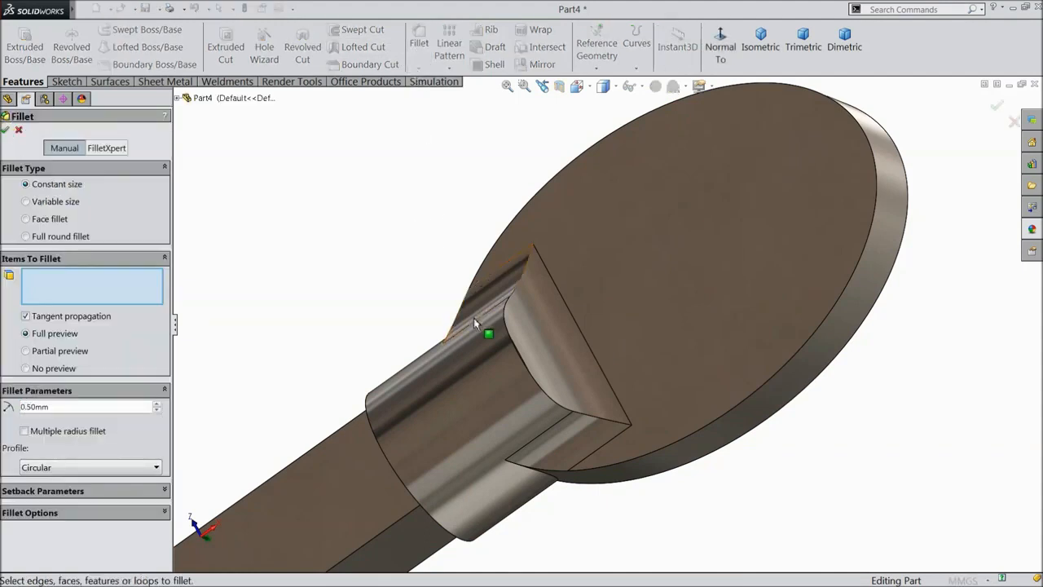
{"action": "left_click", "coordinate": [522, 362]}
{"action": "scroll", "coordinate": [543, 350], "scroll_direction": "up", "scroll_amount": 3}
{"action": "middle_click_drag", "start_coordinate": [543, 350], "coordinate": [659, 466]}
{"action": "scroll", "coordinate": [647, 429], "scroll_direction": "down", "scroll_amount": 5}
{"action": "middle_click_drag", "start_coordinate": [647, 429], "coordinate": [624, 416]}
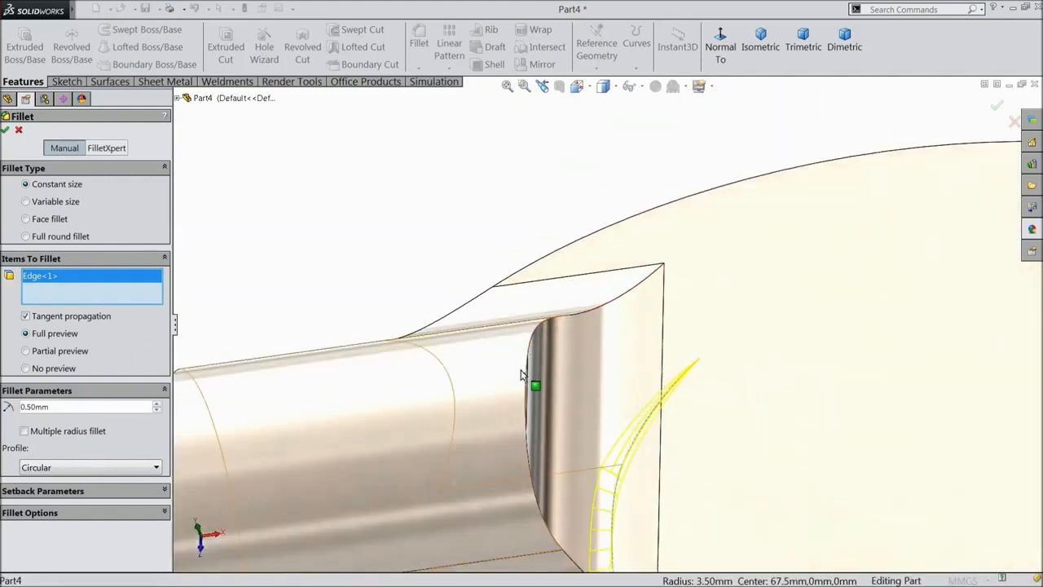
{"action": "left_click", "coordinate": [523, 370]}
{"action": "scroll", "coordinate": [509, 368], "scroll_direction": "up", "scroll_amount": 3}
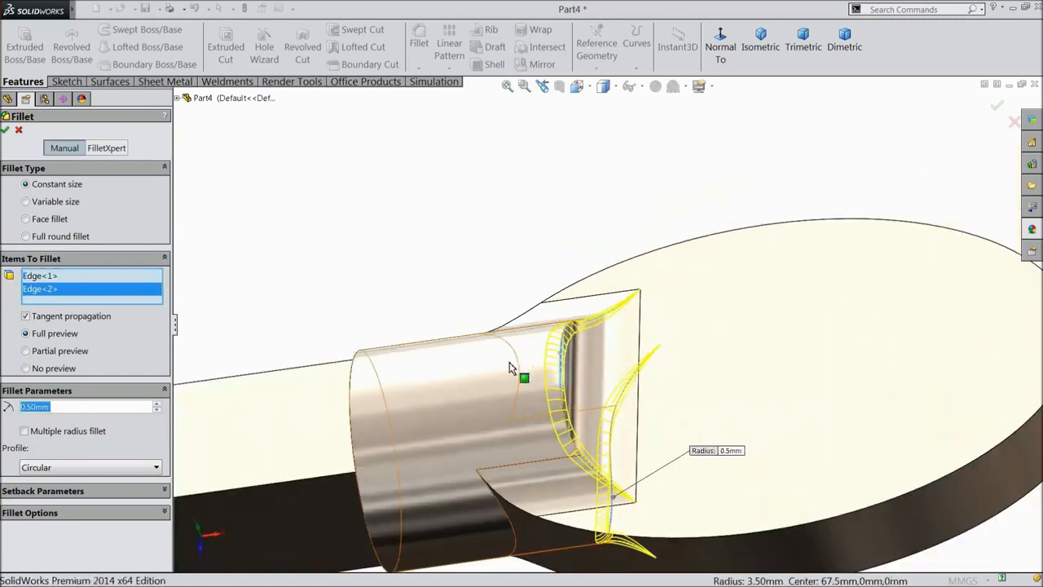
{"action": "left_click", "coordinate": [6, 130]}
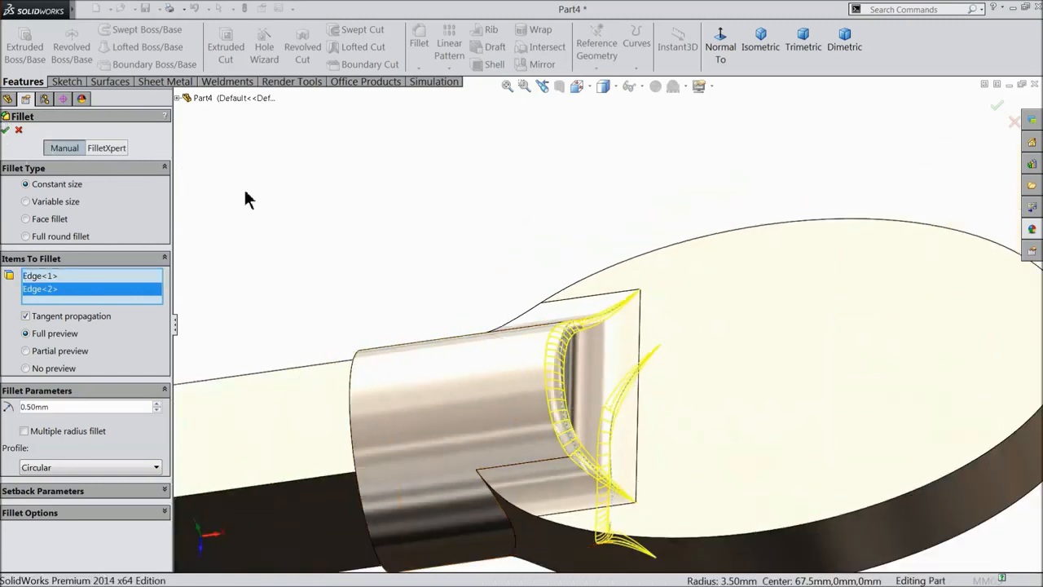
{"action": "scroll", "coordinate": [447, 251], "scroll_direction": "up", "scroll_amount": 2}
{"action": "middle_click_drag", "start_coordinate": [447, 250], "coordinate": [452, 219]}
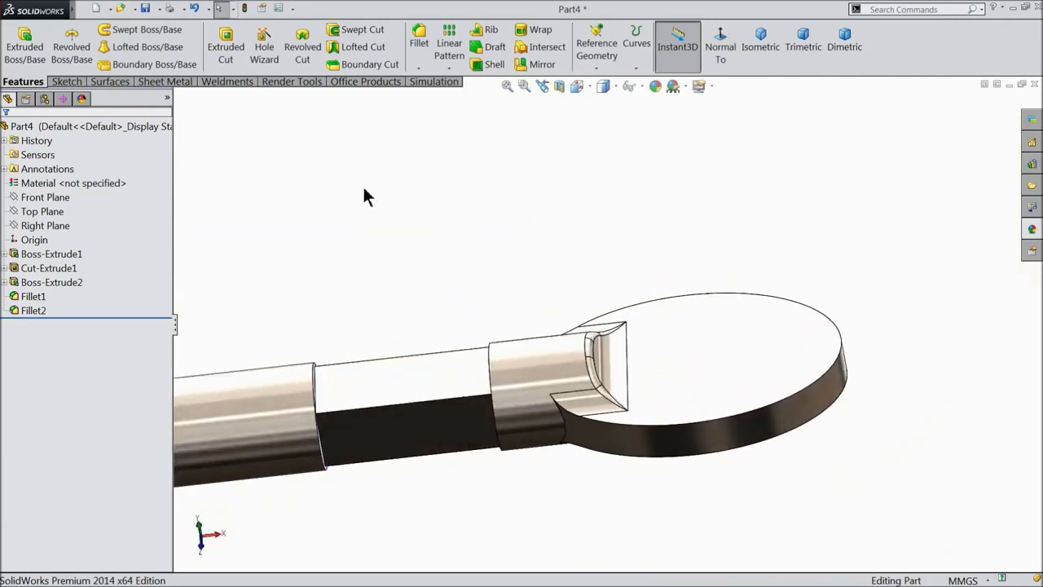
Start a new sketch on the Front Plane, viewed normal to it.
{"action": "left_click", "coordinate": [44, 197]}
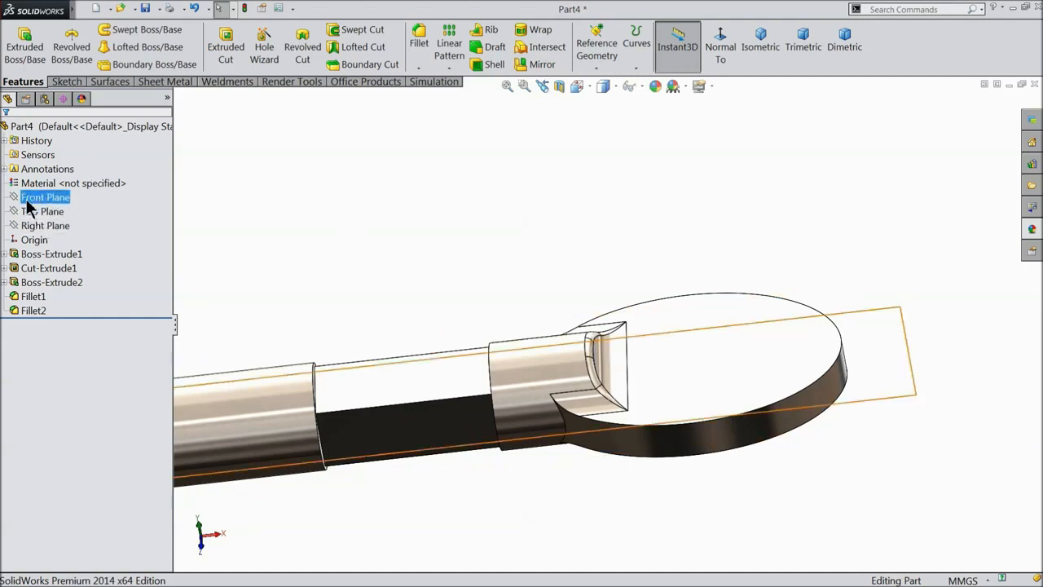
{"action": "left_click", "coordinate": [34, 180]}
{"action": "left_click", "coordinate": [721, 49]}
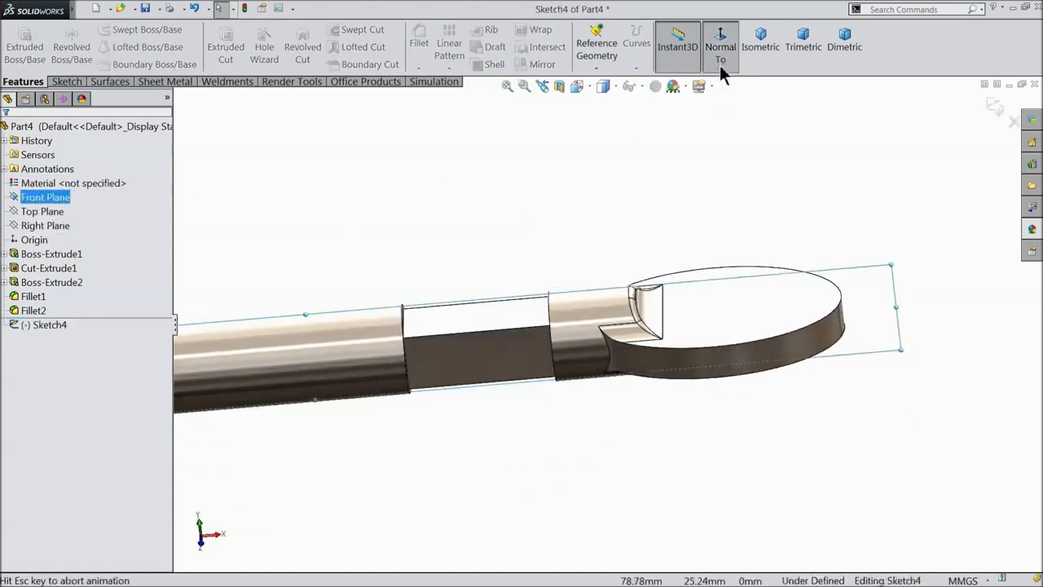
{"action": "scroll", "coordinate": [908, 340], "scroll_direction": "down", "scroll_amount": 3}
{"action": "scroll", "coordinate": [689, 285], "scroll_direction": "down", "scroll_amount": 2}
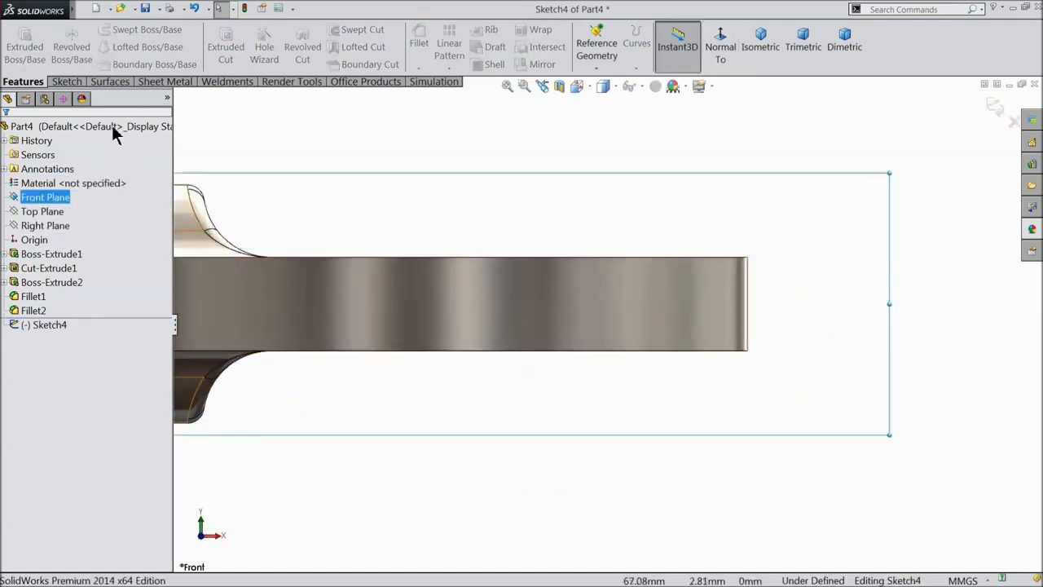
Draw two corner rectangles against the pin's top and bottom edges near its right end.
{"action": "left_click", "coordinate": [65, 83]}
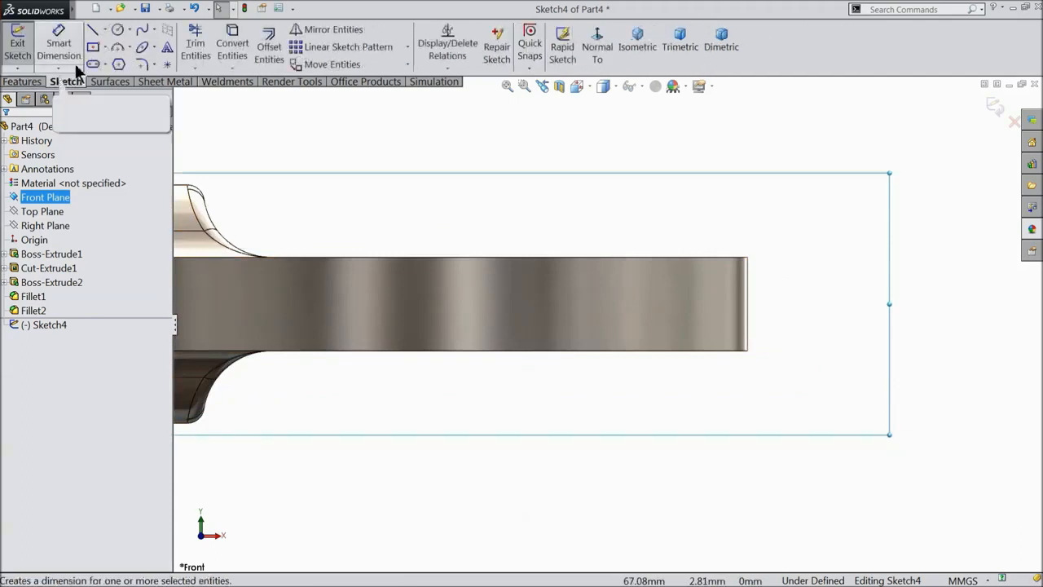
{"action": "left_click", "coordinate": [105, 48]}
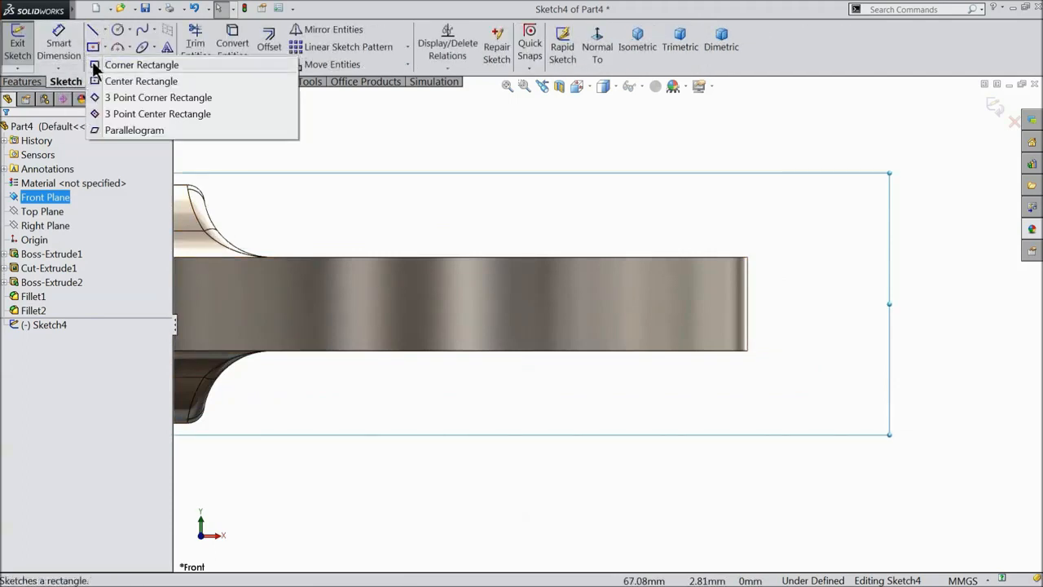
{"action": "left_click", "coordinate": [98, 65]}
{"action": "scroll", "coordinate": [704, 308], "scroll_direction": "down", "scroll_amount": 3}
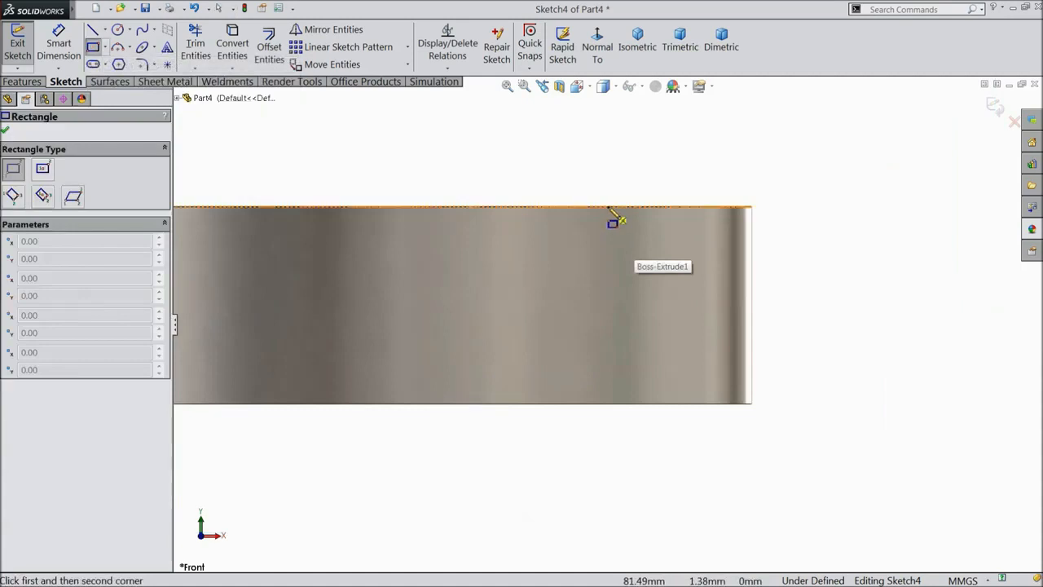
{"action": "left_click", "coordinate": [607, 208]}
{"action": "left_click", "coordinate": [692, 233]}
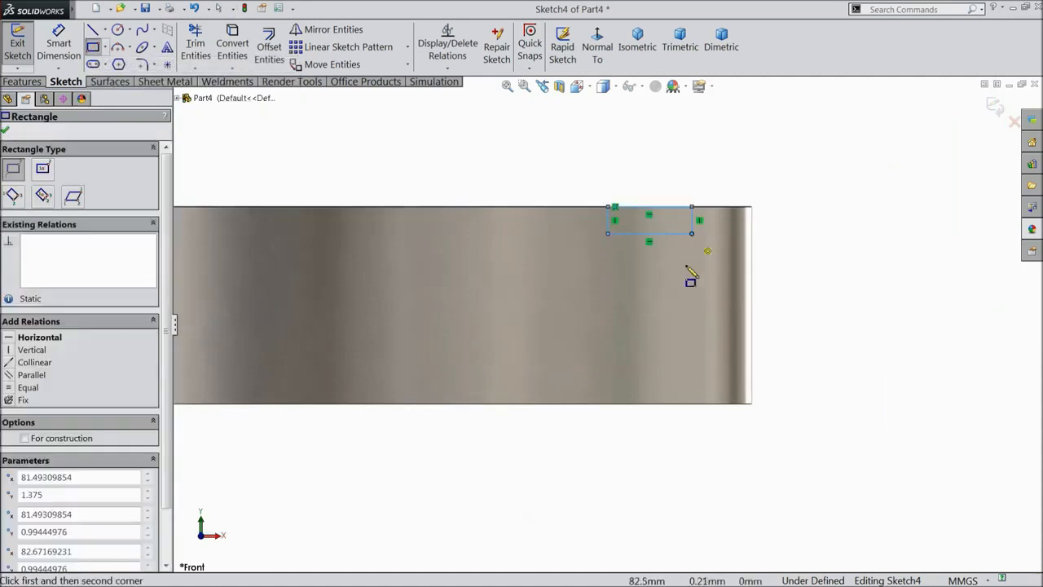
{"action": "left_click", "coordinate": [608, 404]}
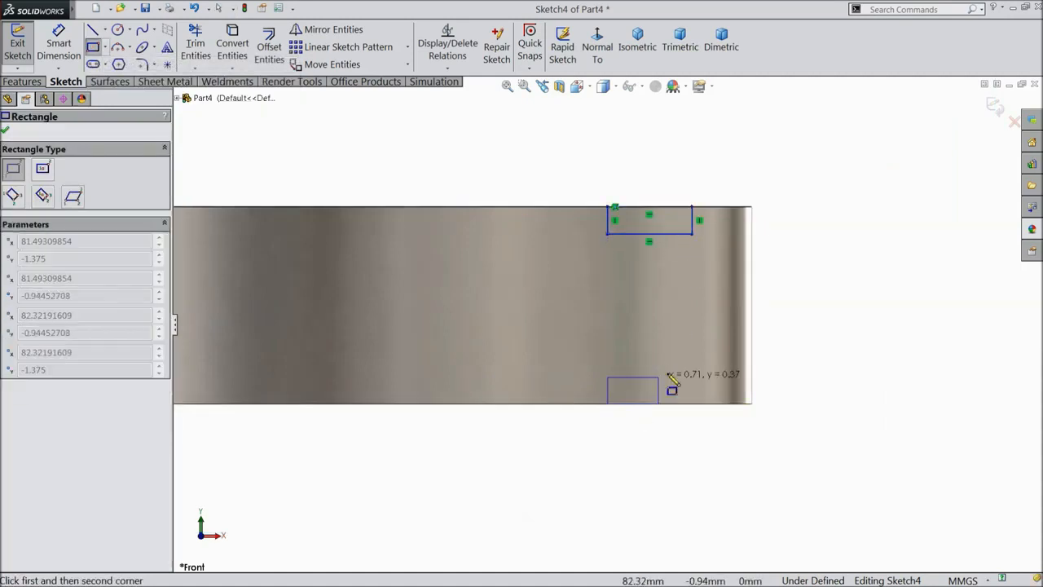
{"action": "left_click", "coordinate": [721, 358]}
{"action": "right_click", "coordinate": [819, 177]}
{"action": "left_click", "coordinate": [819, 135]}
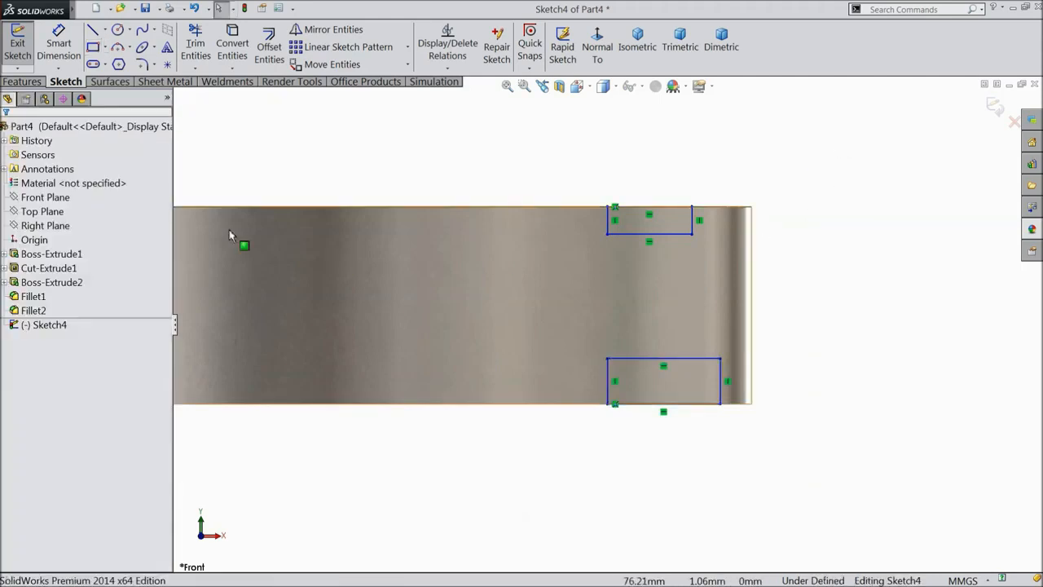
{"action": "left_click", "coordinate": [66, 51]}
Dimension the top rectangle 0.50 mm wide and 0.50 mm from the pin's right end.
{"action": "scroll", "coordinate": [644, 297], "scroll_direction": "down", "scroll_amount": 2}
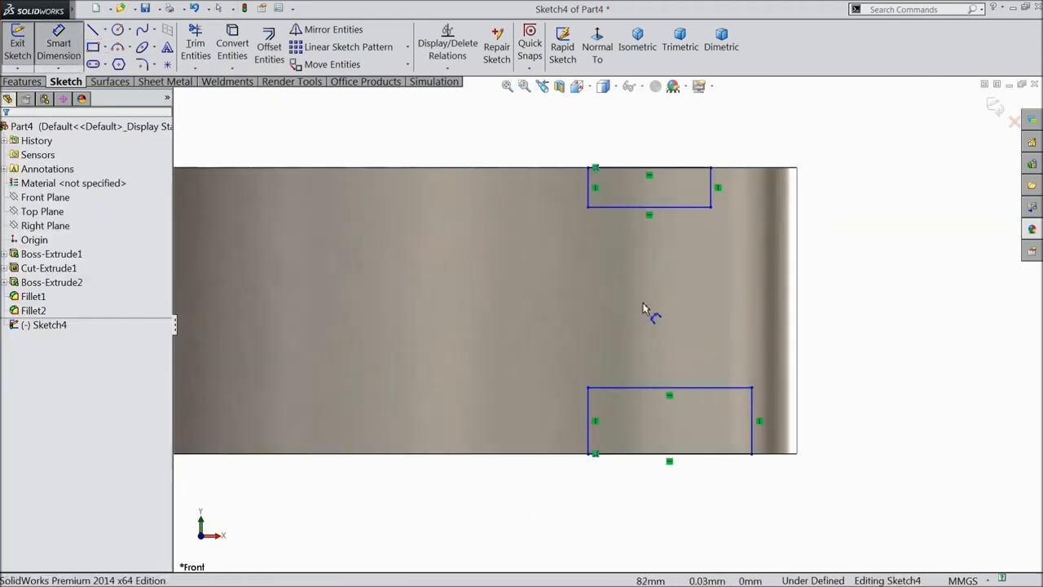
{"action": "left_click", "coordinate": [650, 214]}
{"action": "left_click", "coordinate": [658, 252]}
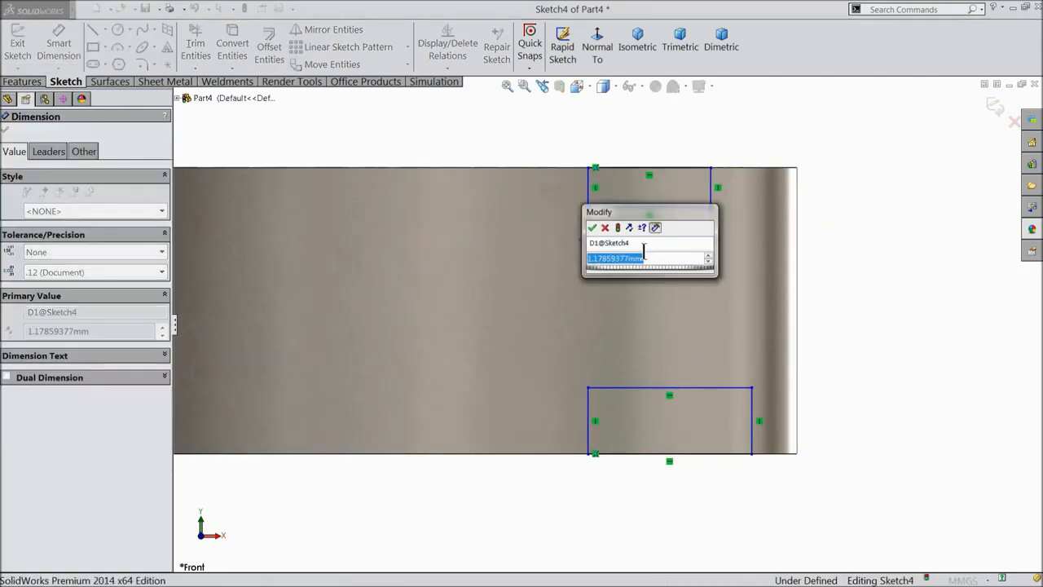
{"action": "type", "text": "0.5"}
{"action": "key", "text": "Return"}
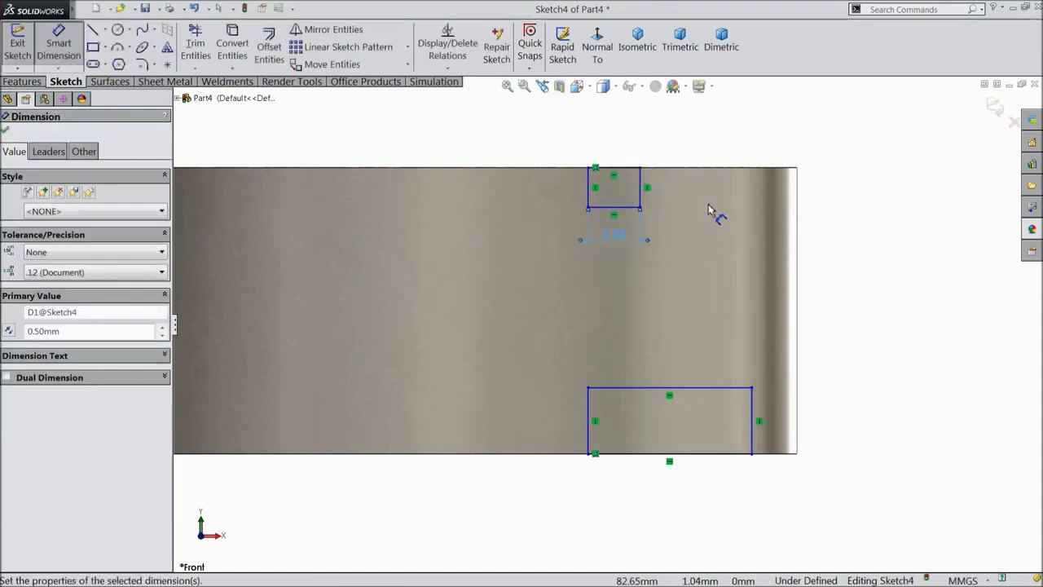
{"action": "left_click", "coordinate": [640, 187]}
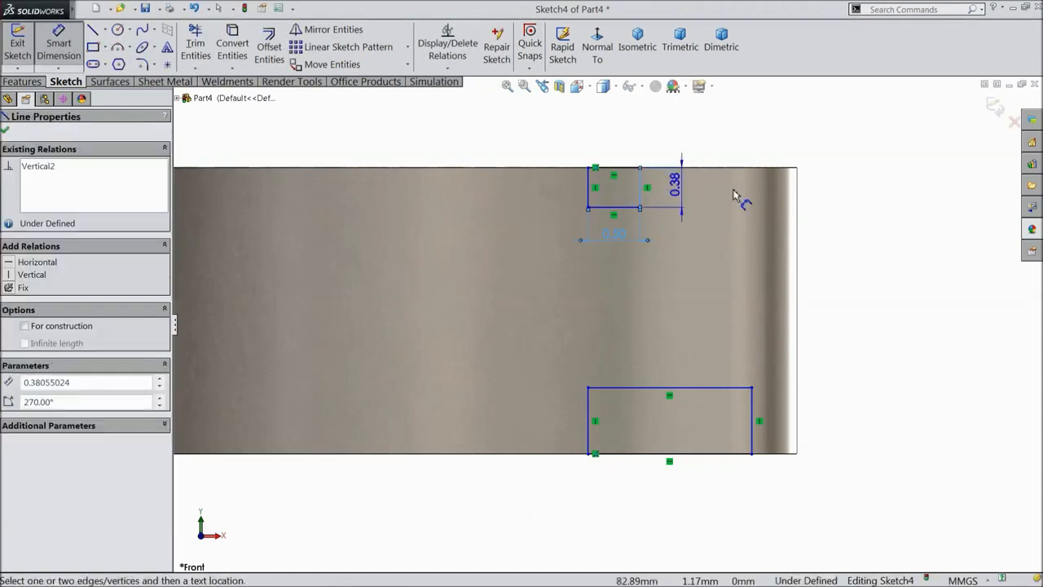
{"action": "left_click", "coordinate": [798, 203]}
{"action": "left_click", "coordinate": [715, 152]}
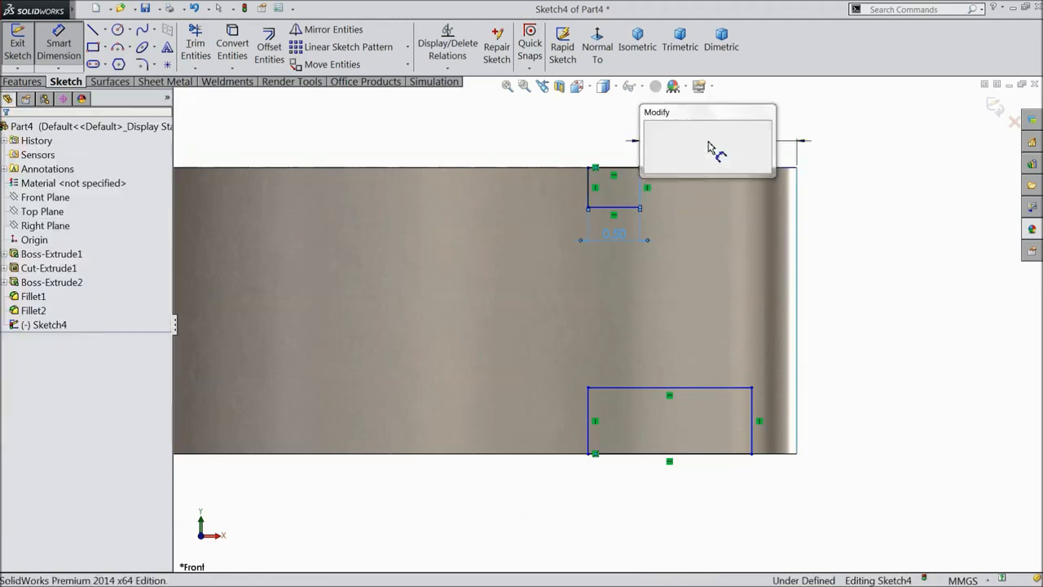
{"action": "type", "text": "0.5"}
{"action": "left_click", "coordinate": [649, 128]}
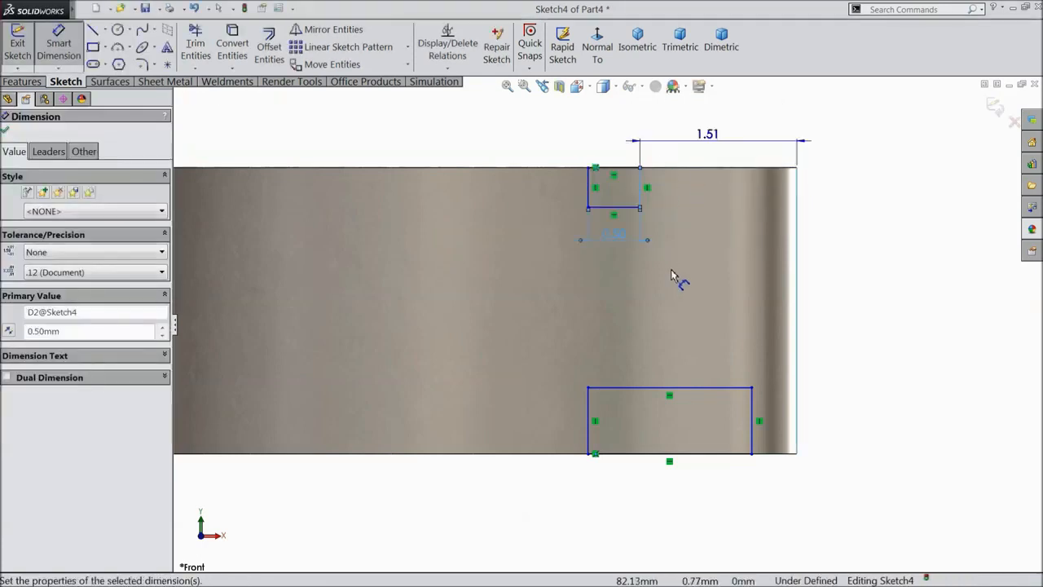
Set 2.50 mm vertical spacing between the rectangles, then drag a corner point down.
{"action": "scroll", "coordinate": [717, 389], "scroll_direction": "down", "scroll_amount": 1}
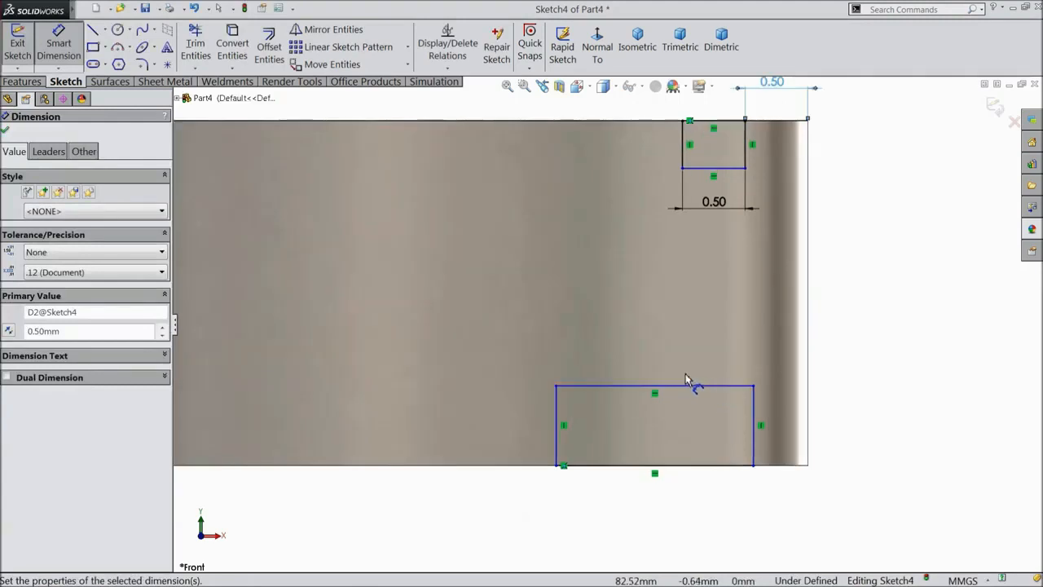
{"action": "left_click", "coordinate": [732, 168]}
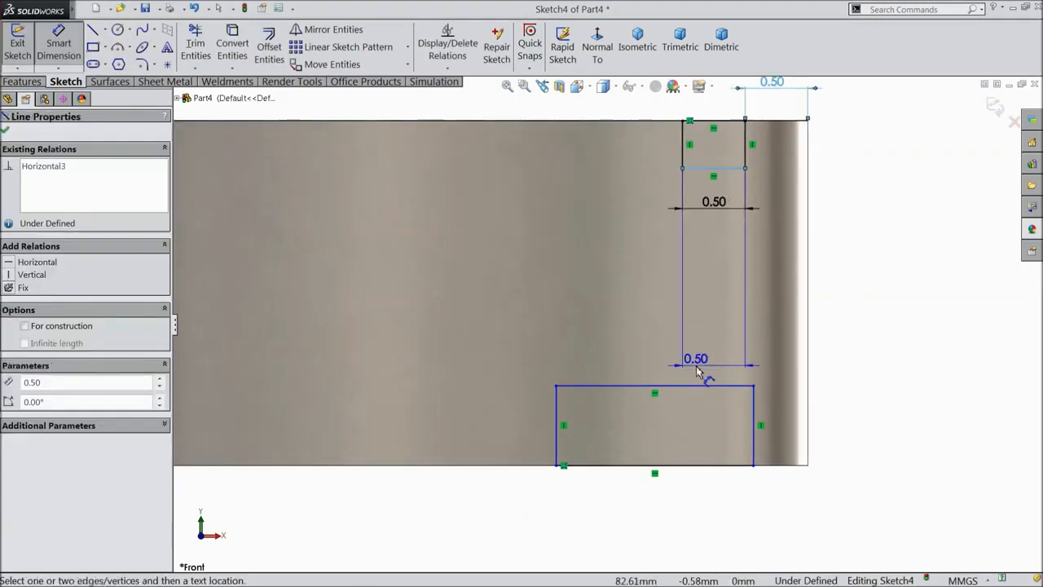
{"action": "left_click", "coordinate": [698, 388]}
{"action": "left_click", "coordinate": [869, 285]}
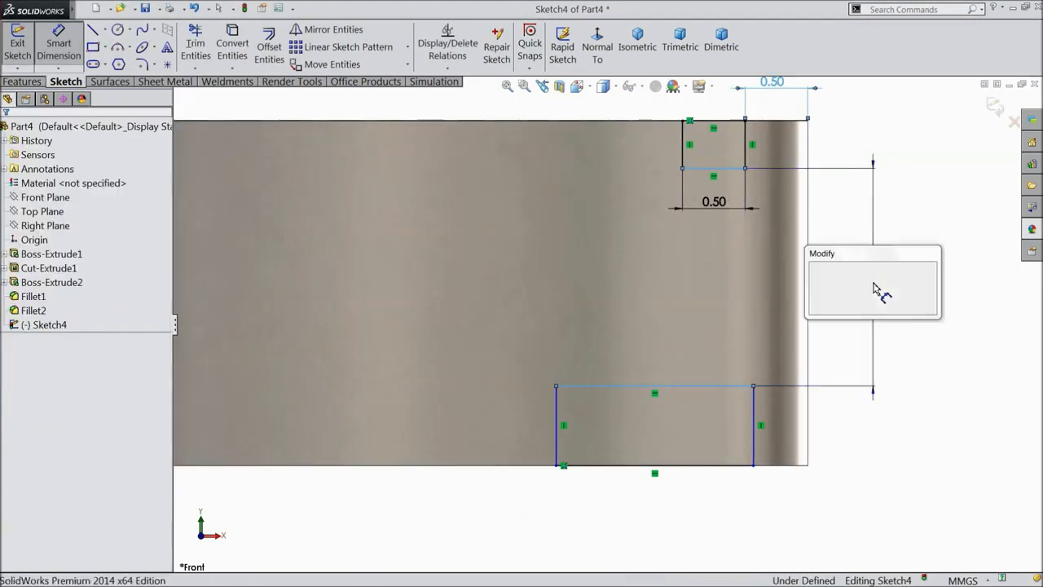
{"action": "type", "text": "2.5"}
{"action": "left_click", "coordinate": [815, 269]}
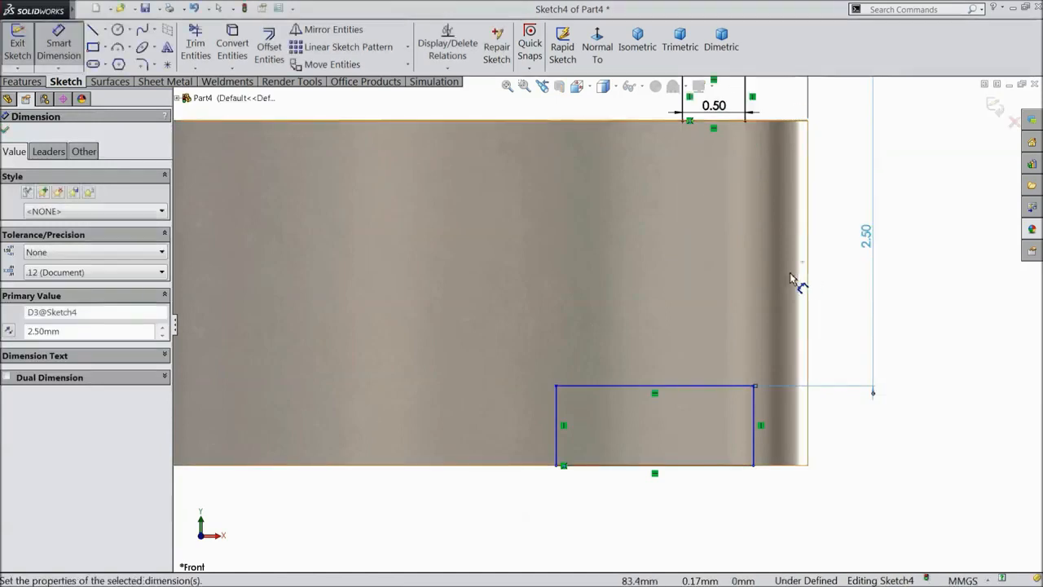
{"action": "scroll", "coordinate": [665, 279], "scroll_direction": "up", "scroll_amount": 1}
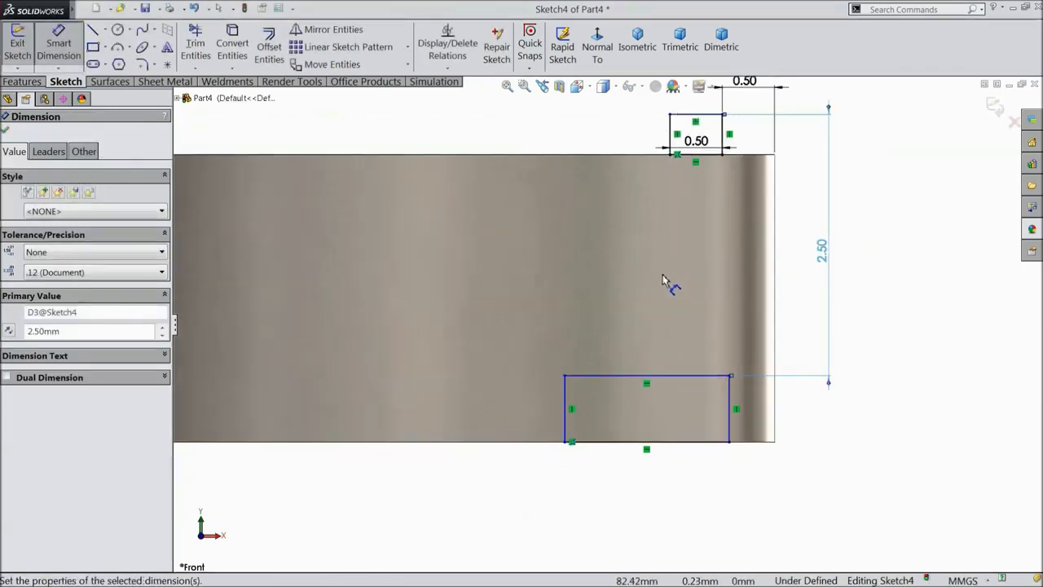
{"action": "left_click", "coordinate": [5, 132]}
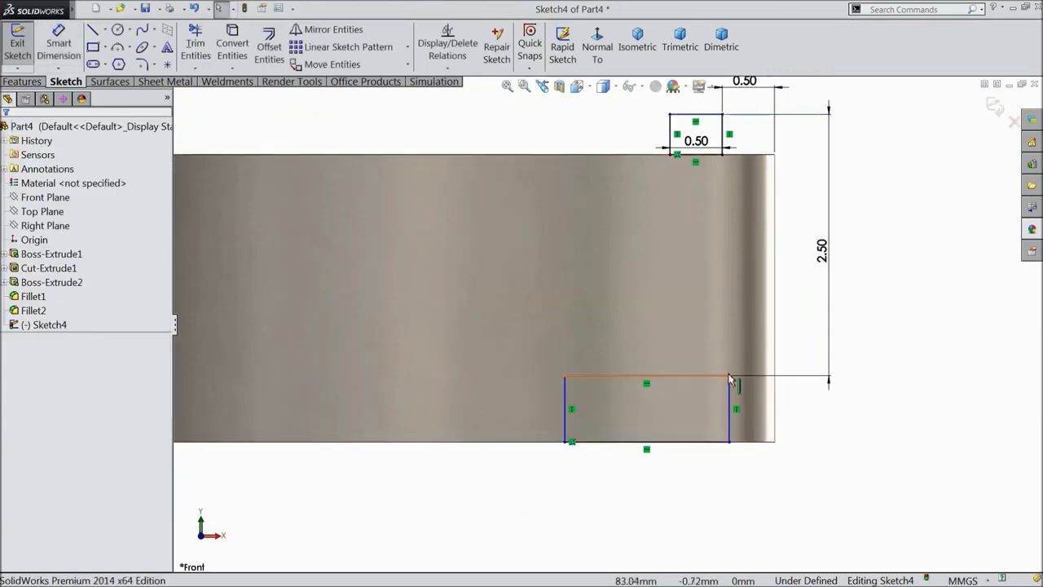
{"action": "left_click", "coordinate": [725, 137]}
{"action": "left_click_drag", "start_coordinate": [724, 137], "coordinate": [722, 178]}
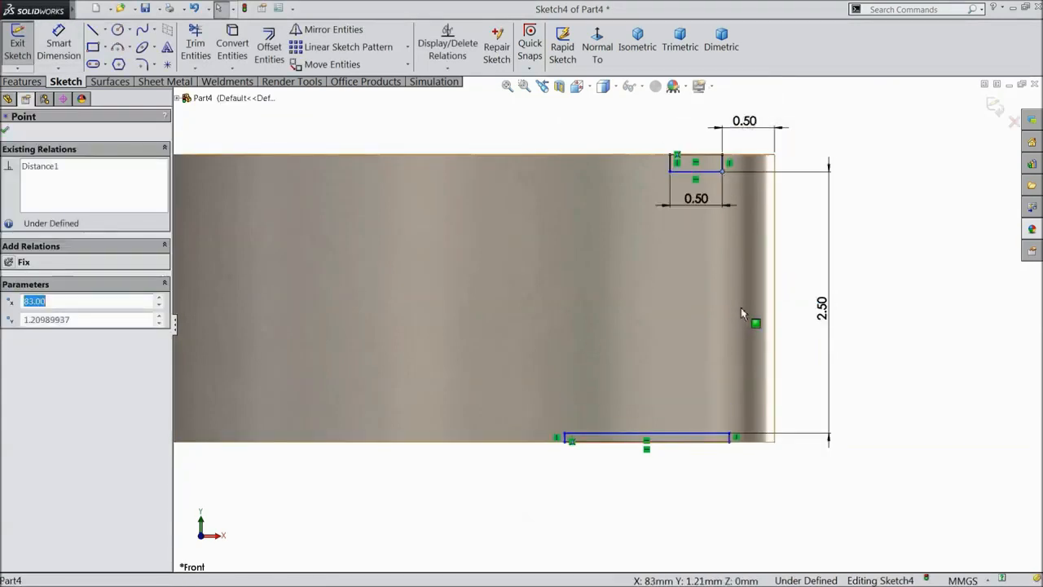
{"action": "scroll", "coordinate": [742, 319], "scroll_direction": "down", "scroll_amount": 1}
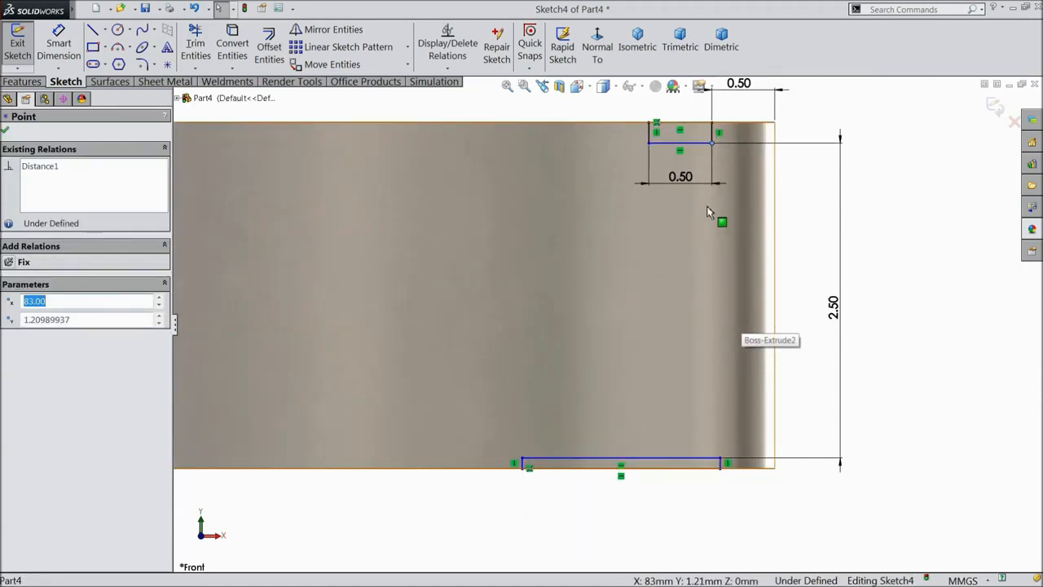
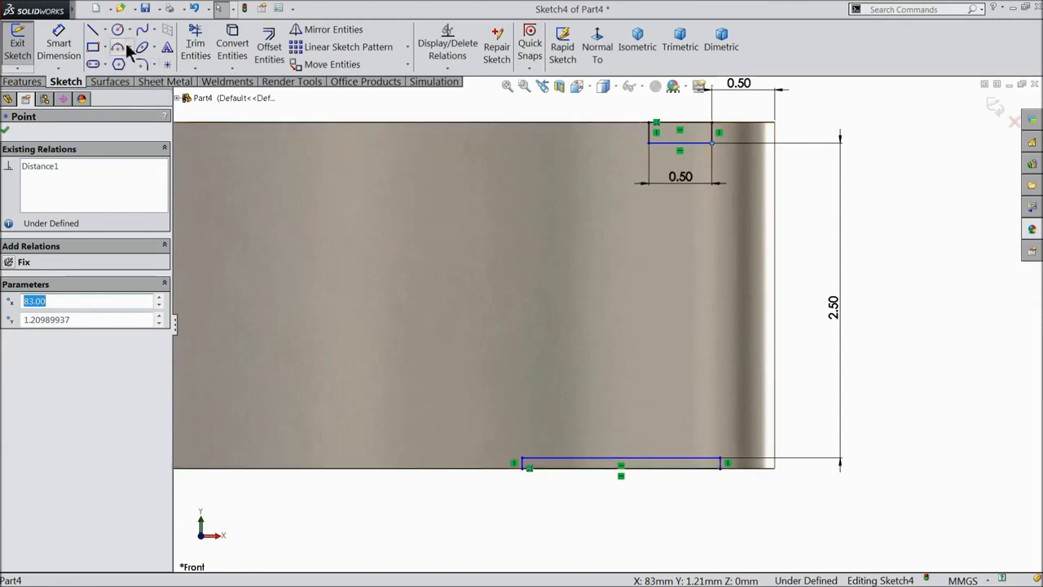
Draw a horizontal centerline from the part's right edge toward its middle.
{"action": "left_click", "coordinate": [105, 30]}
{"action": "left_click", "coordinate": [121, 63]}
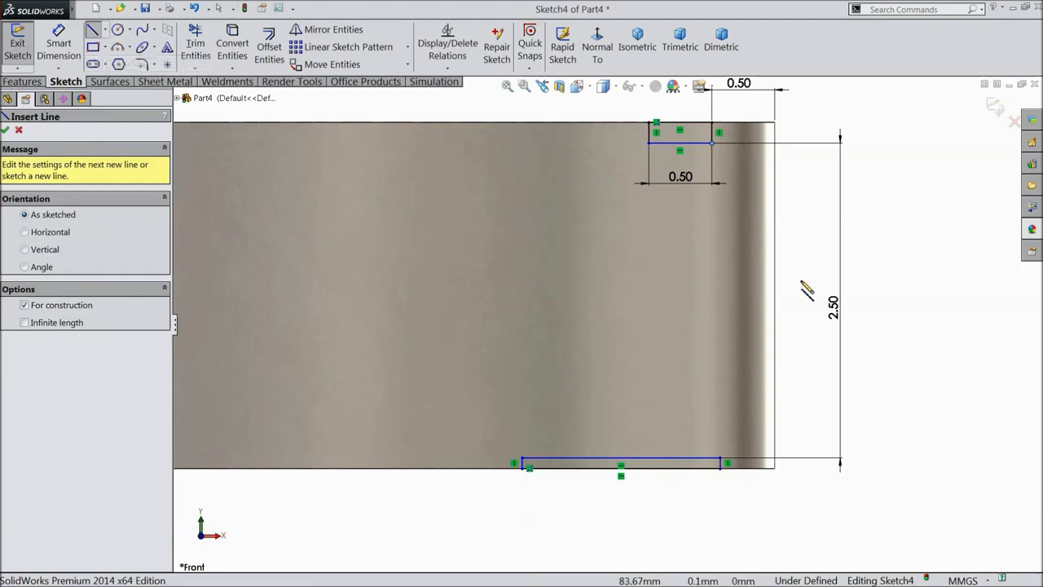
{"action": "left_click", "coordinate": [775, 294]}
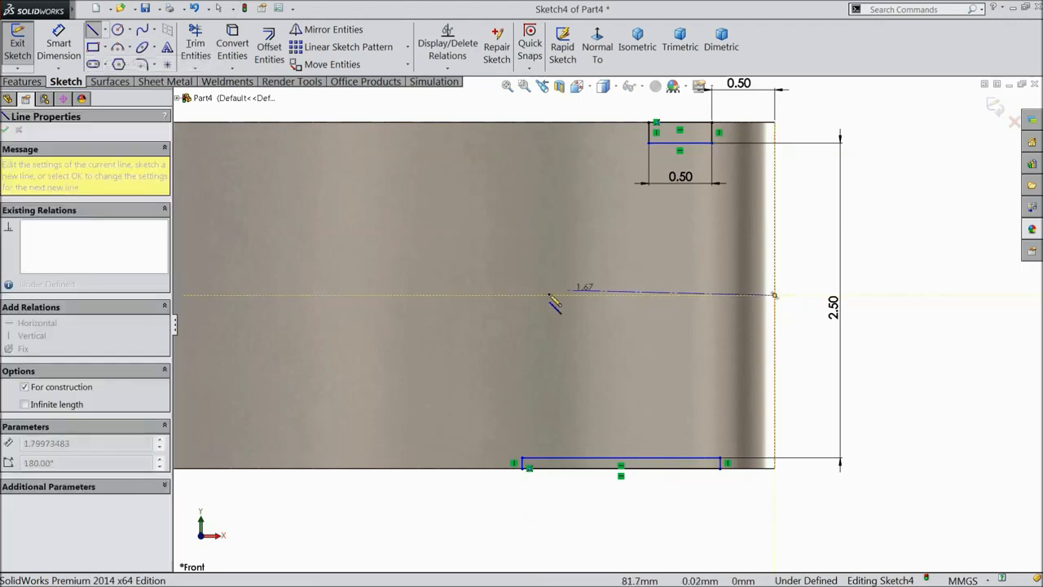
{"action": "left_click", "coordinate": [530, 294]}
{"action": "right_click", "coordinate": [509, 230]}
{"action": "left_click", "coordinate": [555, 107]}
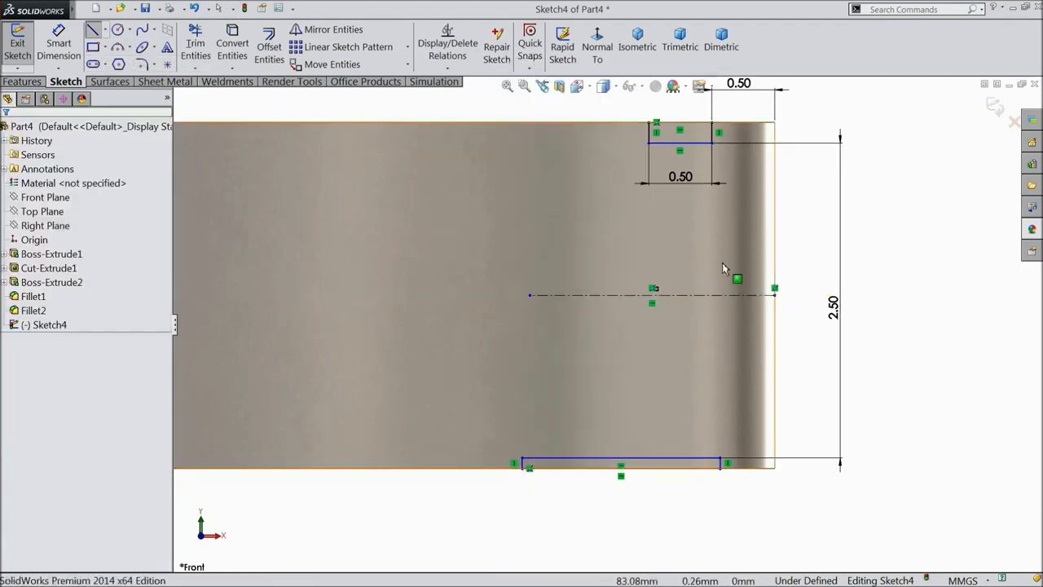
{"action": "scroll", "coordinate": [724, 264], "scroll_direction": "down", "scroll_amount": 1}
Make the top and bottom slot horizontal lines symmetric about the centerline.
{"action": "left_click", "coordinate": [669, 124]}
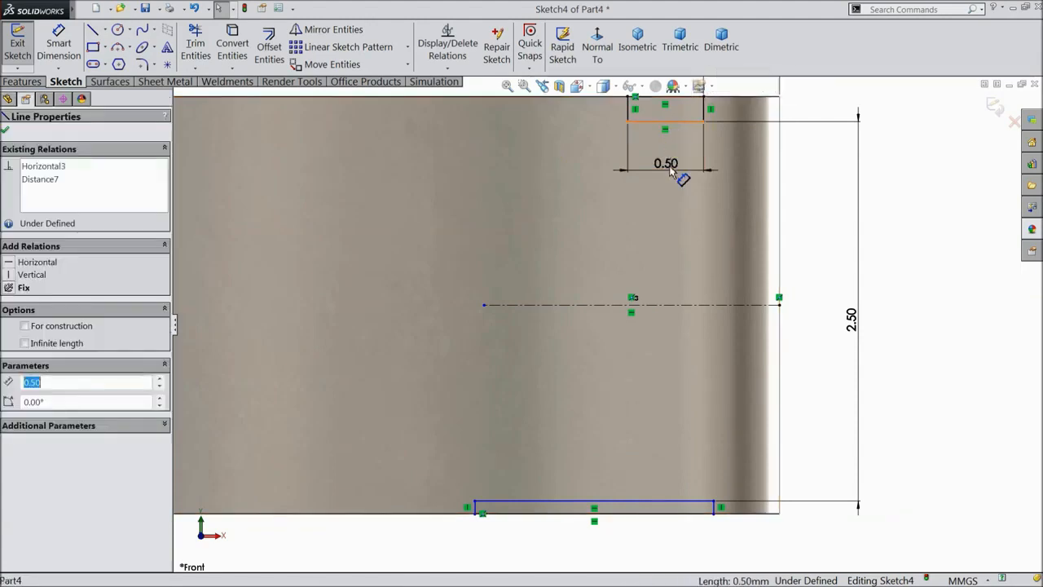
{"action": "left_click", "coordinate": [673, 307], "text": "ctrl"}
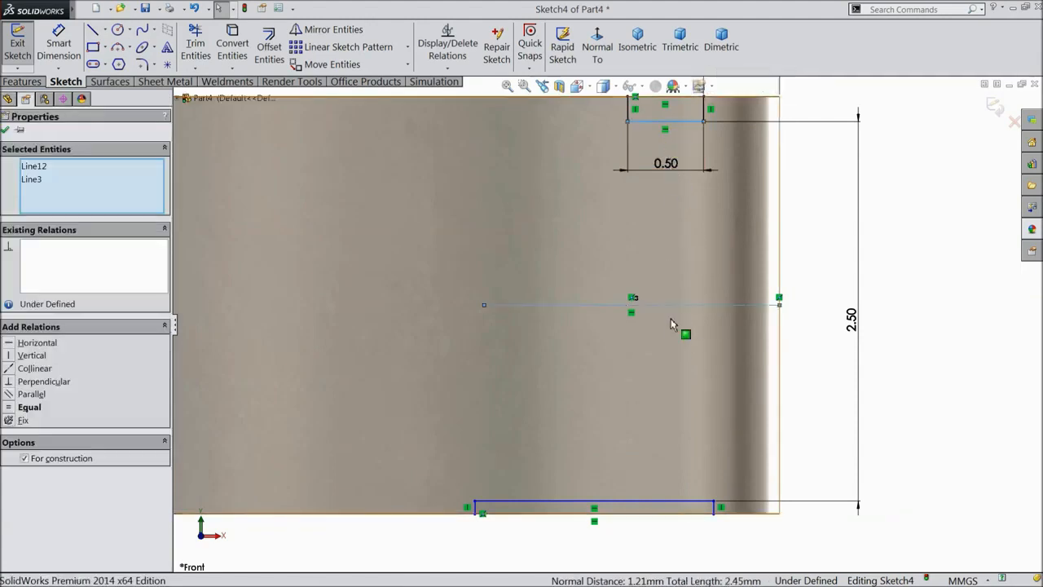
{"action": "left_click", "coordinate": [676, 503], "text": "ctrl"}
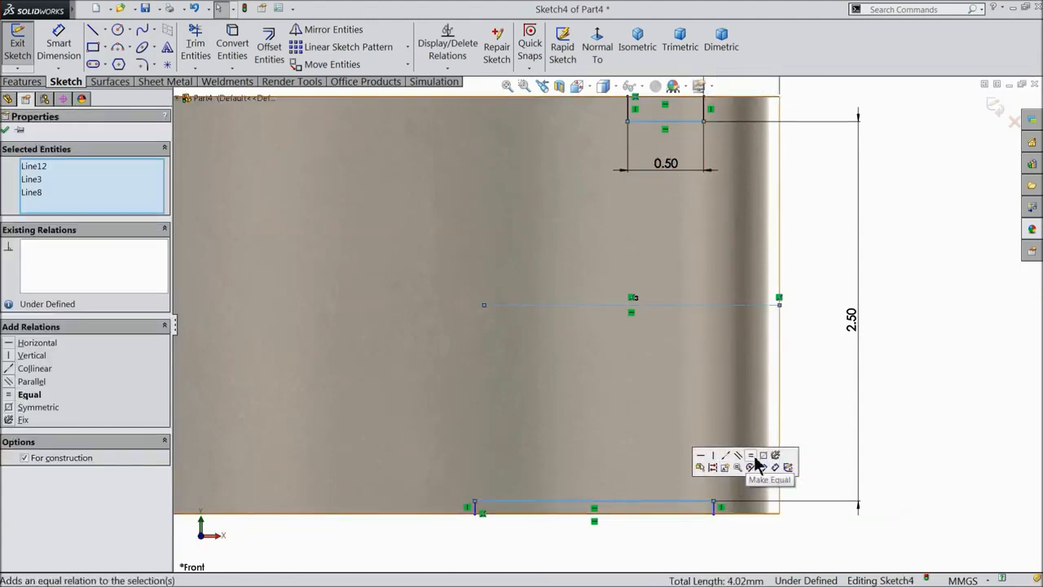
{"action": "left_click", "coordinate": [764, 455]}
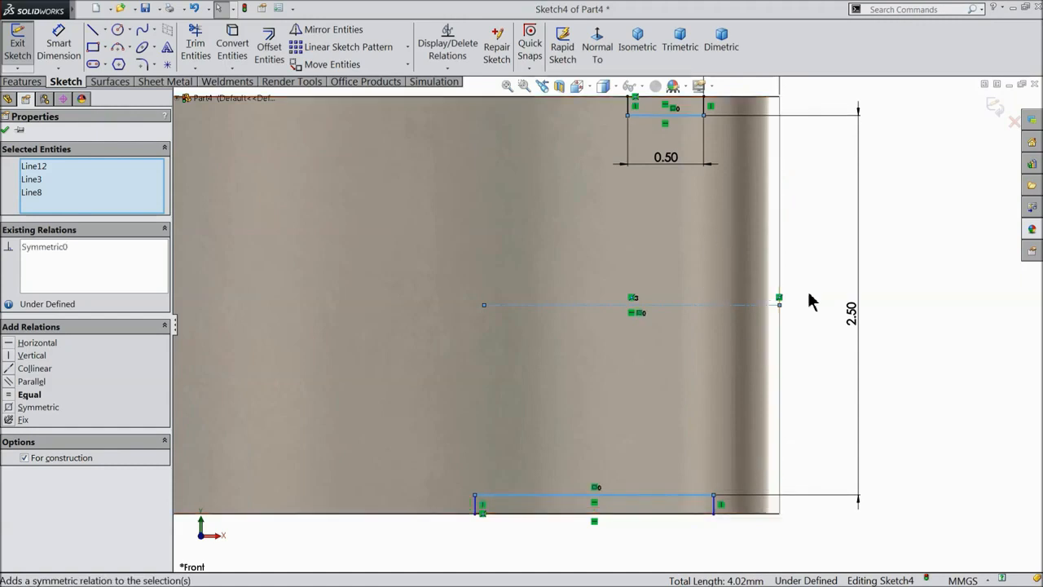
{"action": "left_click", "coordinate": [6, 130]}
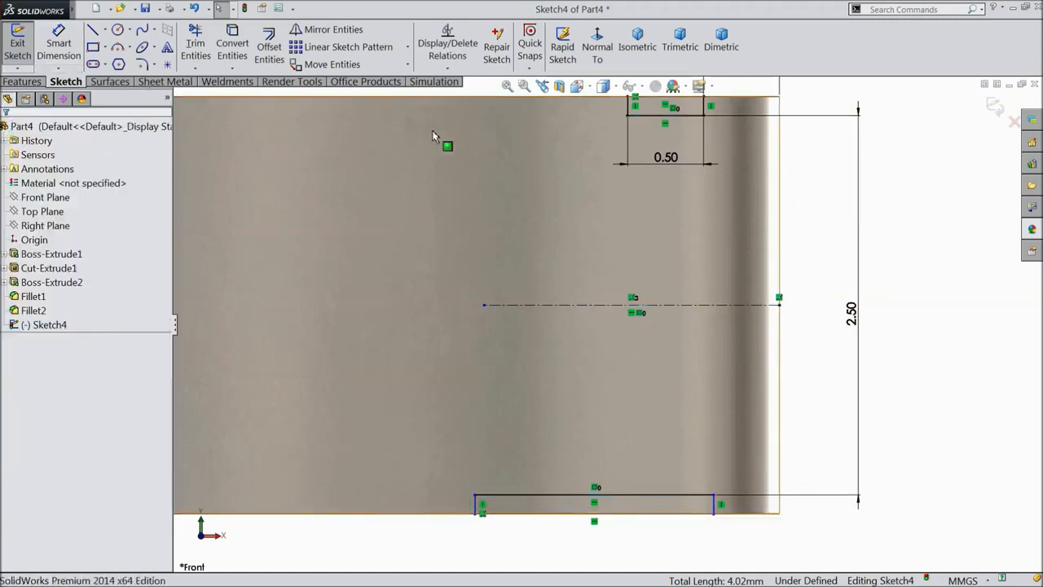
Make the matching left and right vertical sides of the two slots collinear.
{"action": "left_click", "coordinate": [628, 106]}
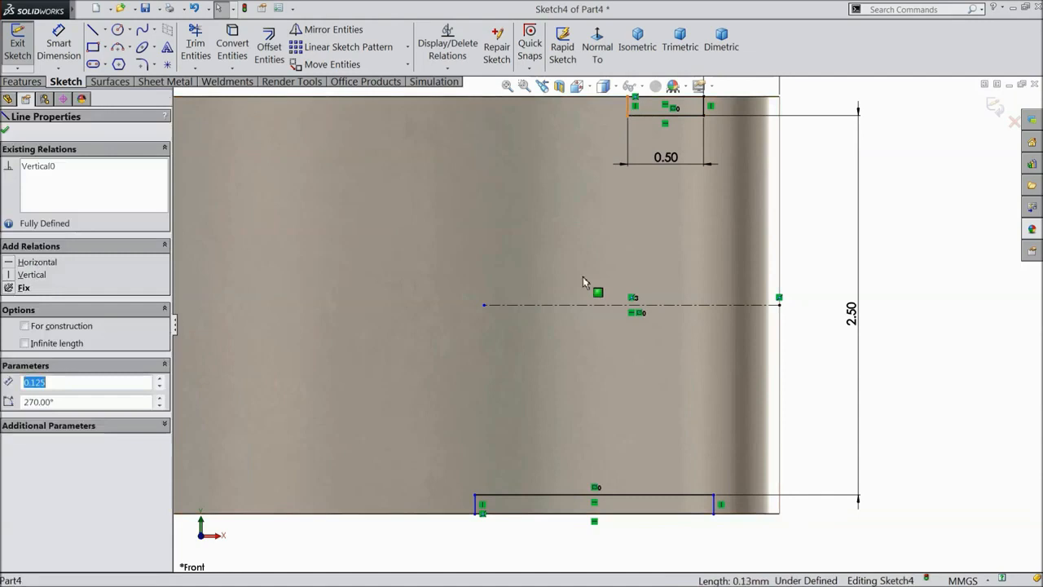
{"action": "left_click", "coordinate": [480, 509], "text": "ctrl"}
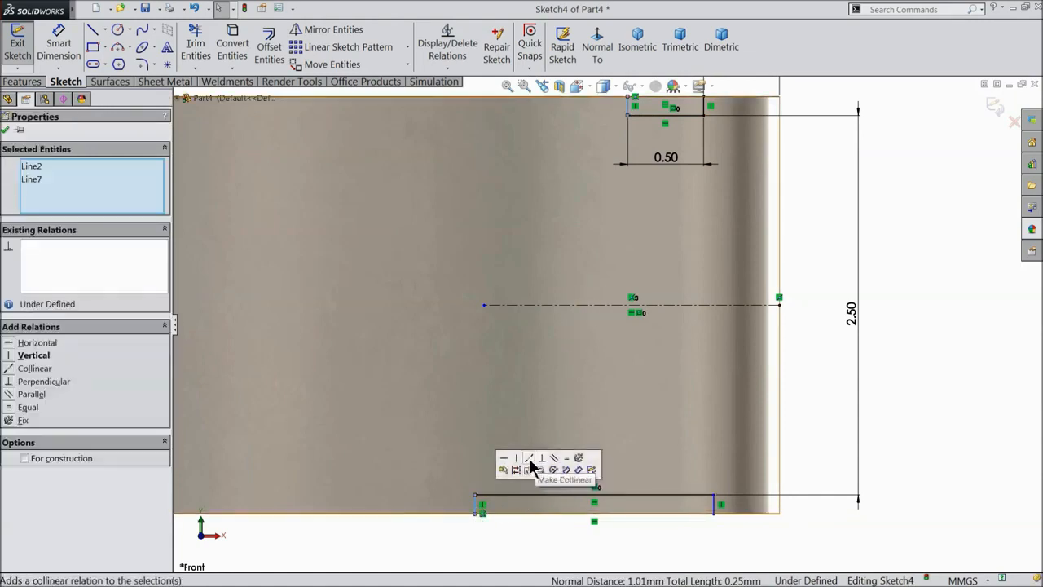
{"action": "left_click", "coordinate": [534, 462]}
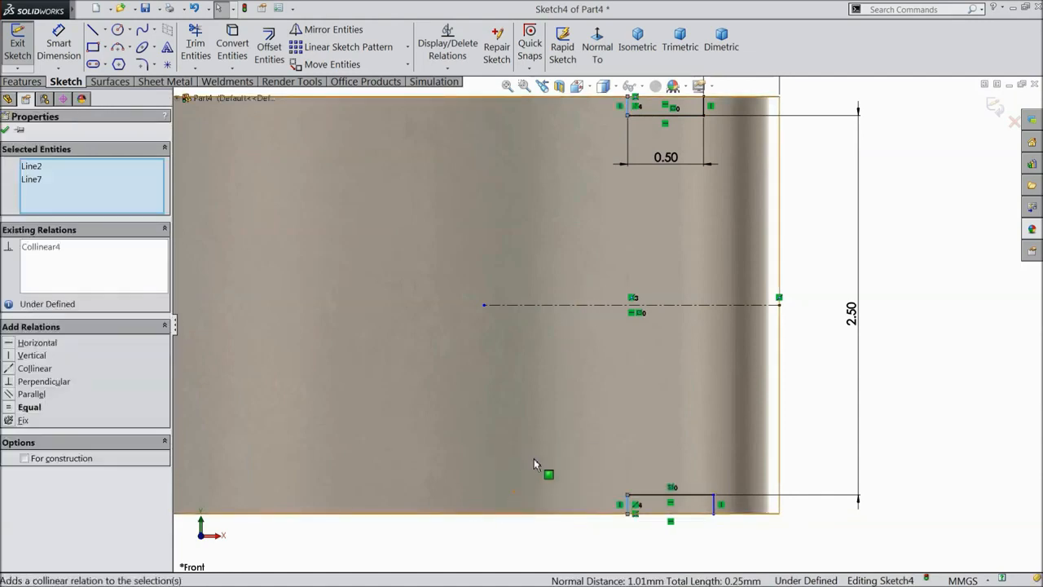
{"action": "left_click", "coordinate": [707, 108]}
{"action": "left_click", "coordinate": [716, 511], "text": "ctrl"}
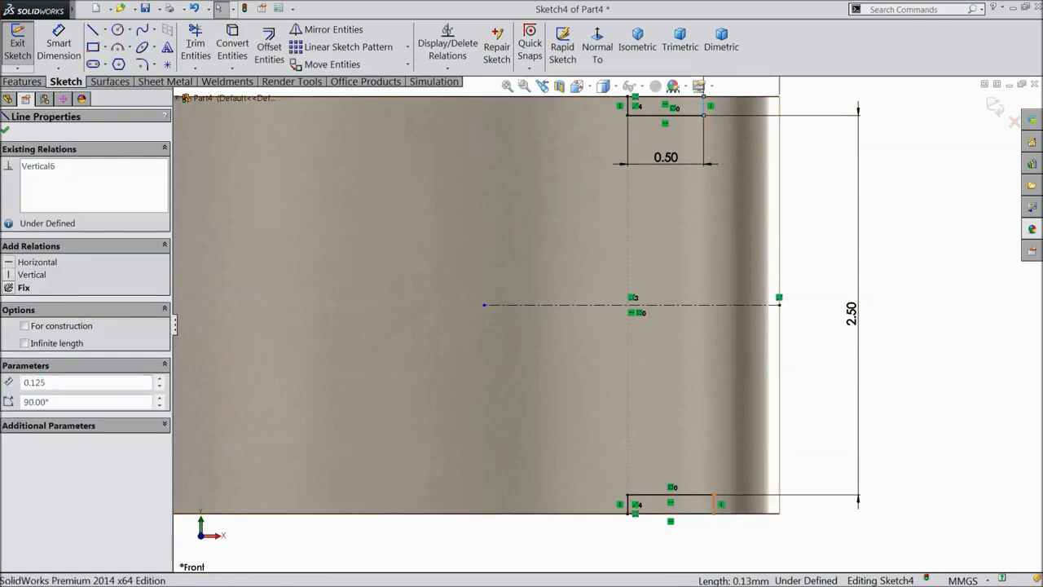
{"action": "left_click", "coordinate": [766, 466]}
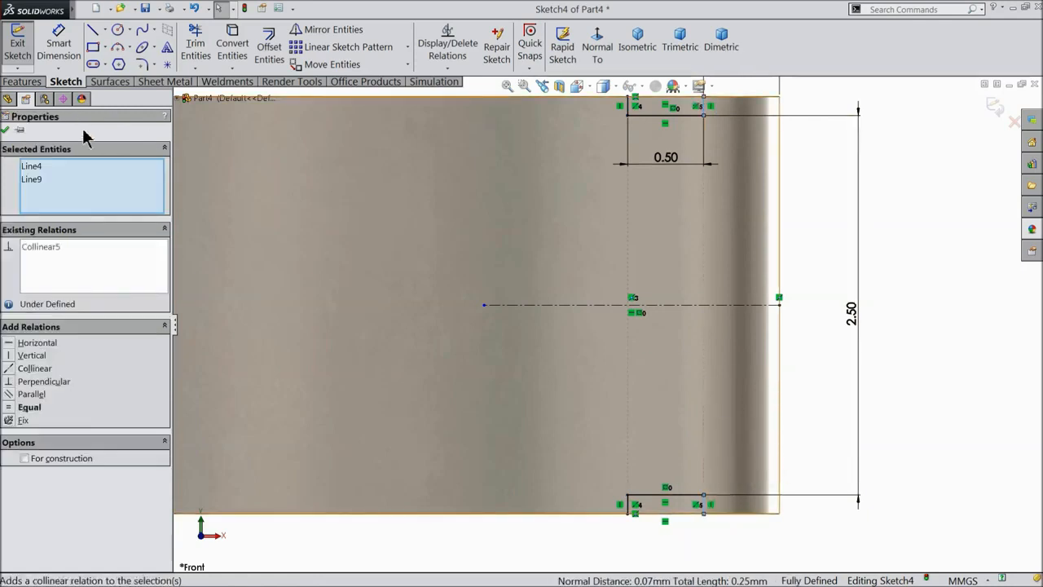
{"action": "left_click", "coordinate": [5, 130]}
{"action": "scroll", "coordinate": [622, 240], "scroll_direction": "down", "scroll_amount": 2}
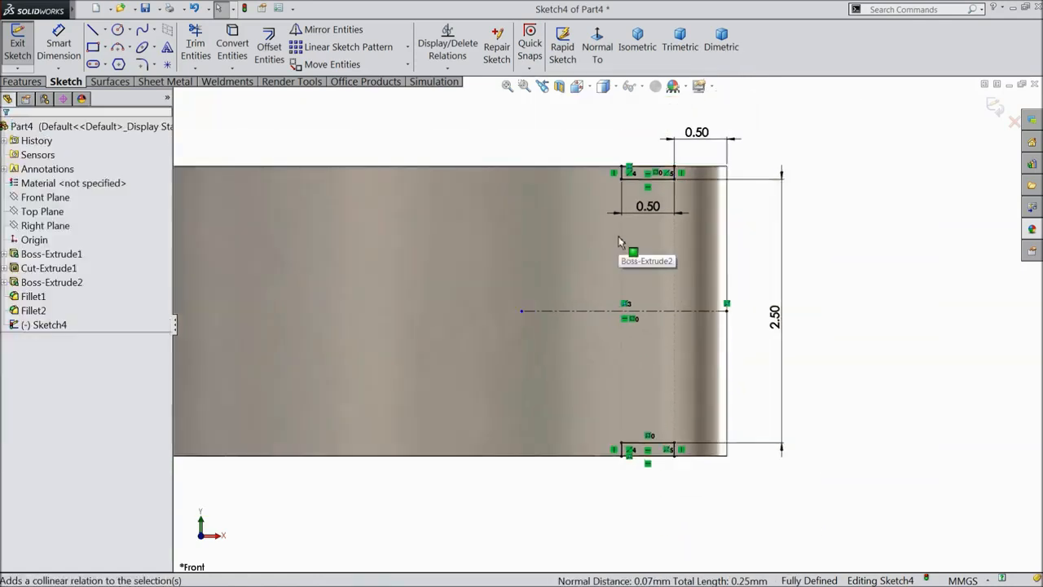
Cut Sketch4's slots with a Mid Plane extruded cut 22.75 mm deep.
{"action": "left_click", "coordinate": [23, 82]}
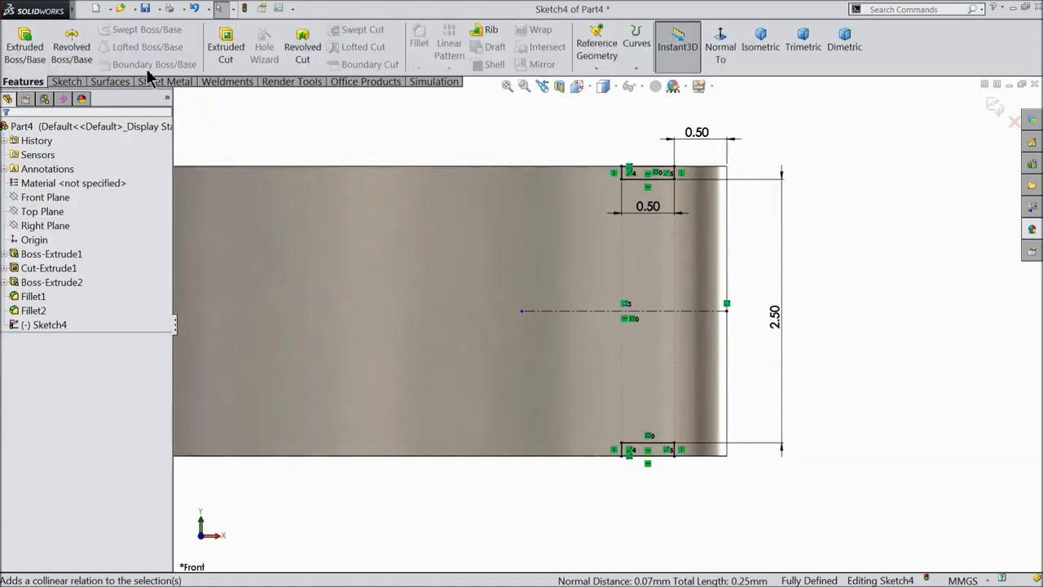
{"action": "left_click", "coordinate": [226, 46]}
{"action": "scroll", "coordinate": [628, 185], "scroll_direction": "up", "scroll_amount": 3}
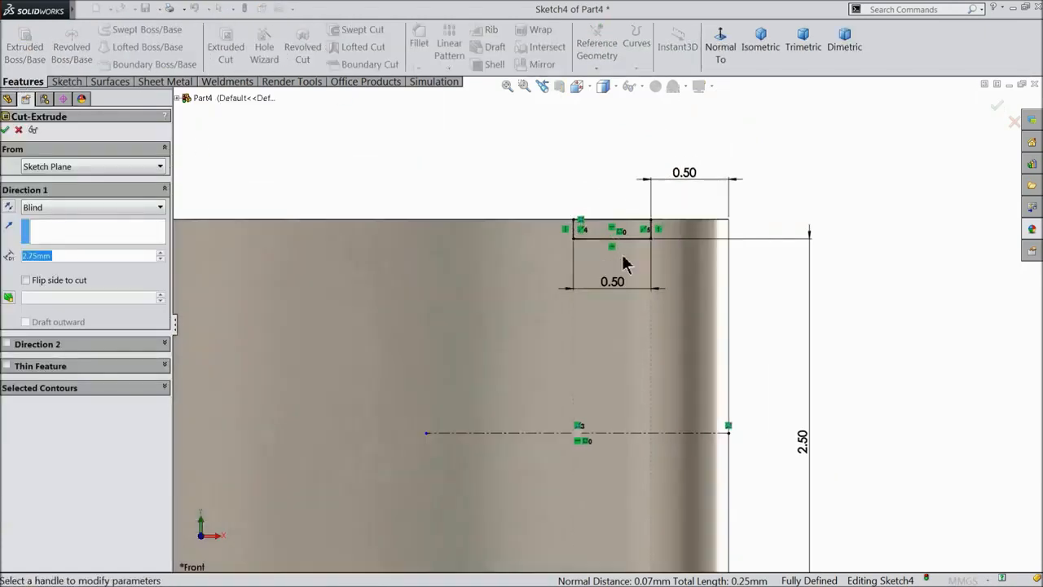
{"action": "middle_click_drag", "start_coordinate": [627, 186], "coordinate": [604, 233]}
{"action": "scroll", "coordinate": [605, 232], "scroll_direction": "up", "scroll_amount": 4}
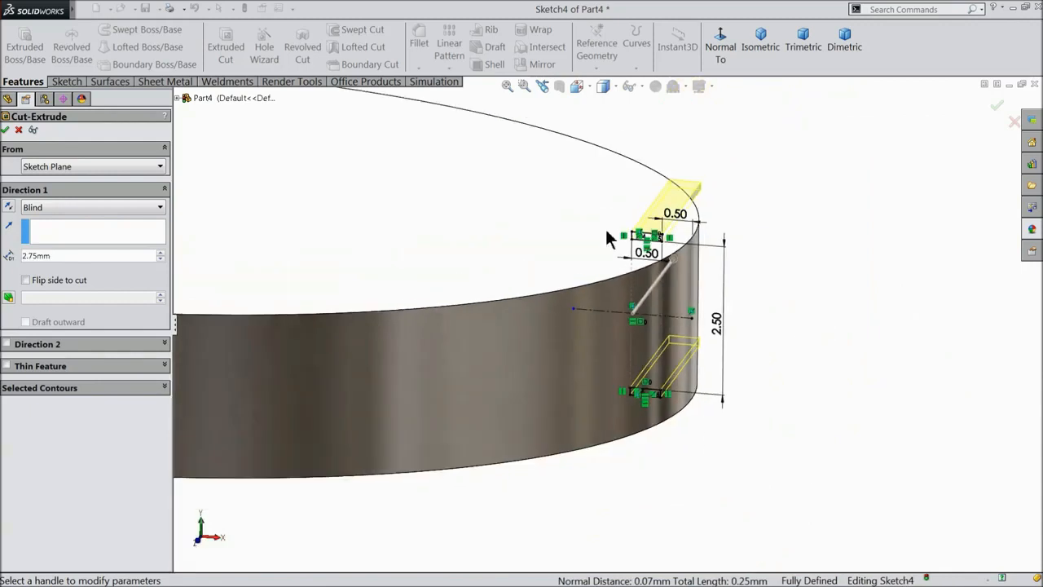
{"action": "middle_click_drag", "start_coordinate": [606, 233], "coordinate": [610, 281]}
{"action": "left_click", "coordinate": [35, 209]}
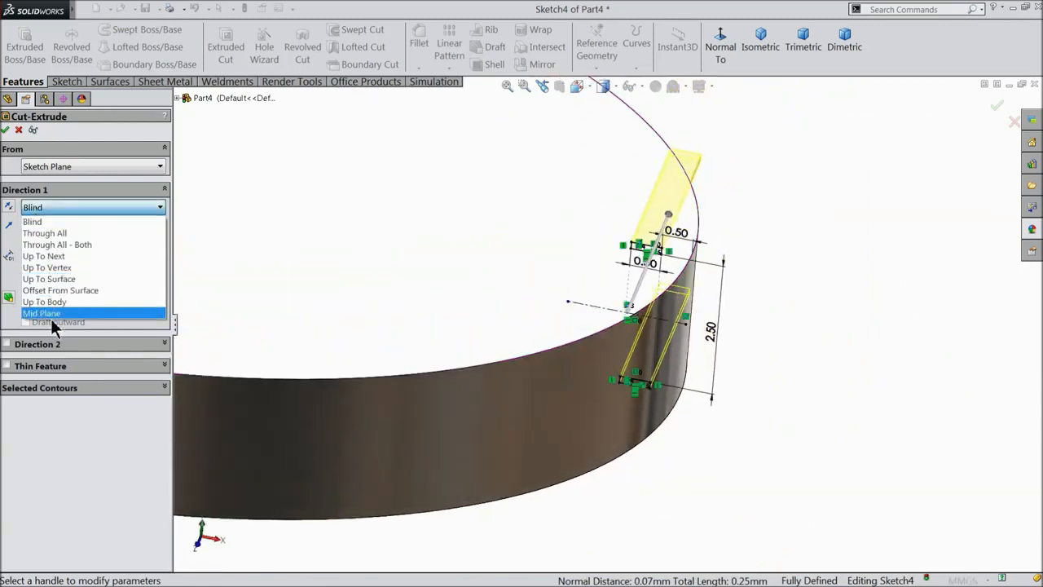
{"action": "left_click", "coordinate": [49, 312]}
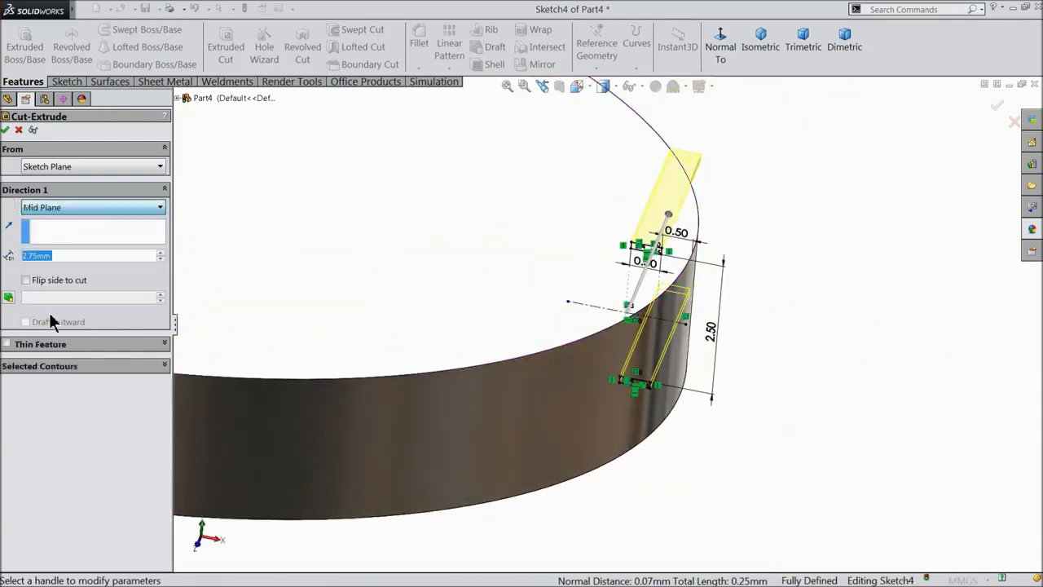
{"action": "left_click", "coordinate": [161, 252]}
{"action": "scroll", "coordinate": [440, 222], "scroll_direction": "up", "scroll_amount": 6}
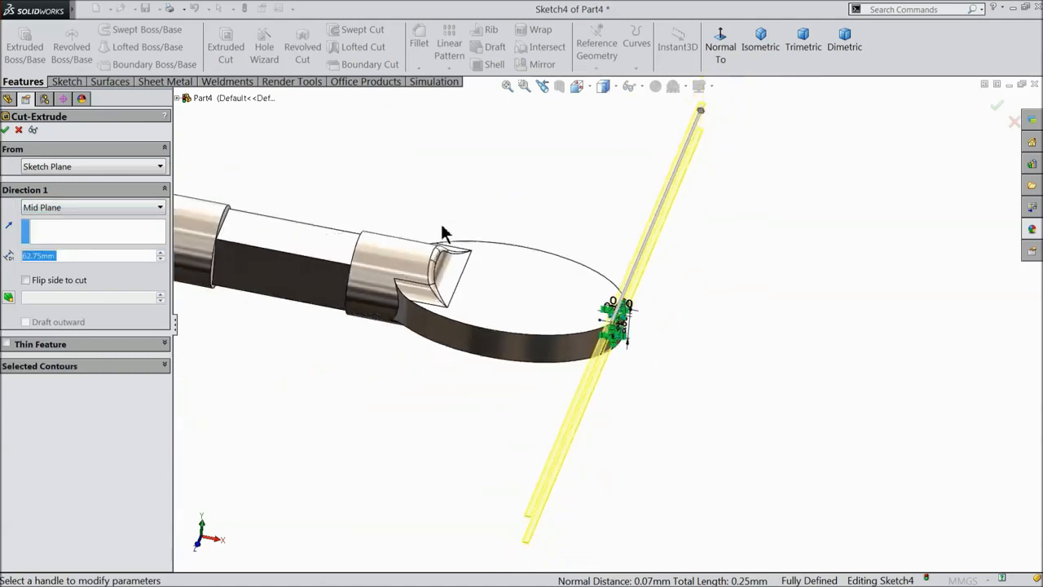
{"action": "left_click", "coordinate": [160, 259]}
{"action": "left_click", "coordinate": [160, 259]}
{"action": "middle_click_drag", "start_coordinate": [444, 315], "coordinate": [601, 343]}
{"action": "scroll", "coordinate": [600, 342], "scroll_direction": "down", "scroll_amount": 2}
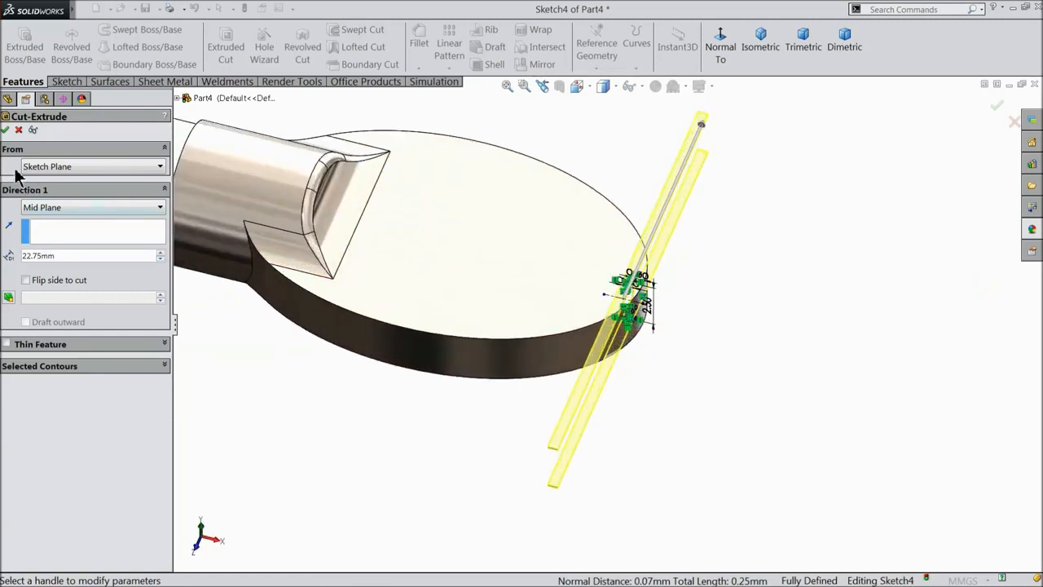
{"action": "left_click", "coordinate": [5, 130]}
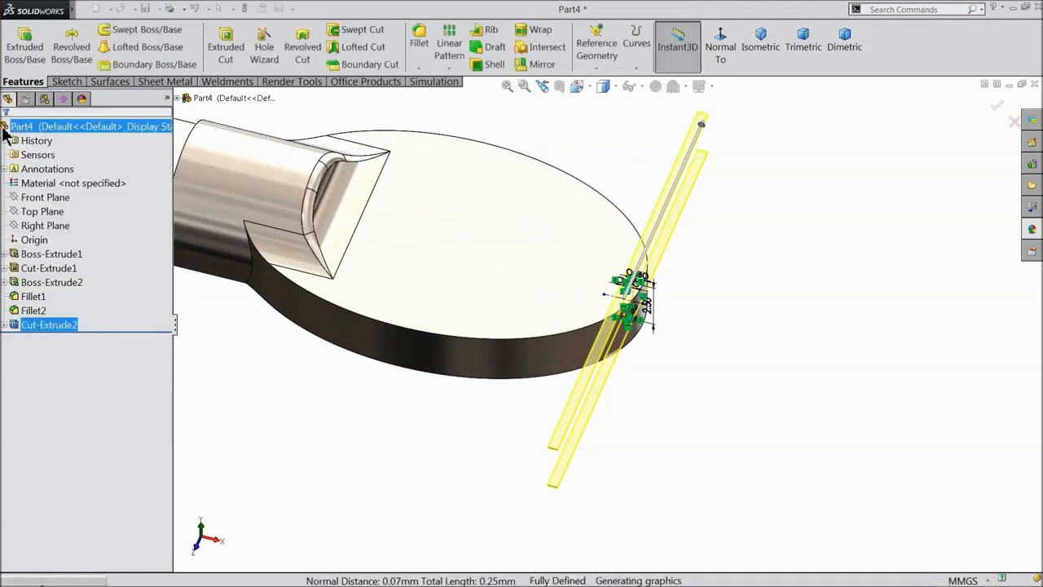
Start a 0.05 mm fillet and select the two top notch edges.
{"action": "left_click", "coordinate": [608, 179]}
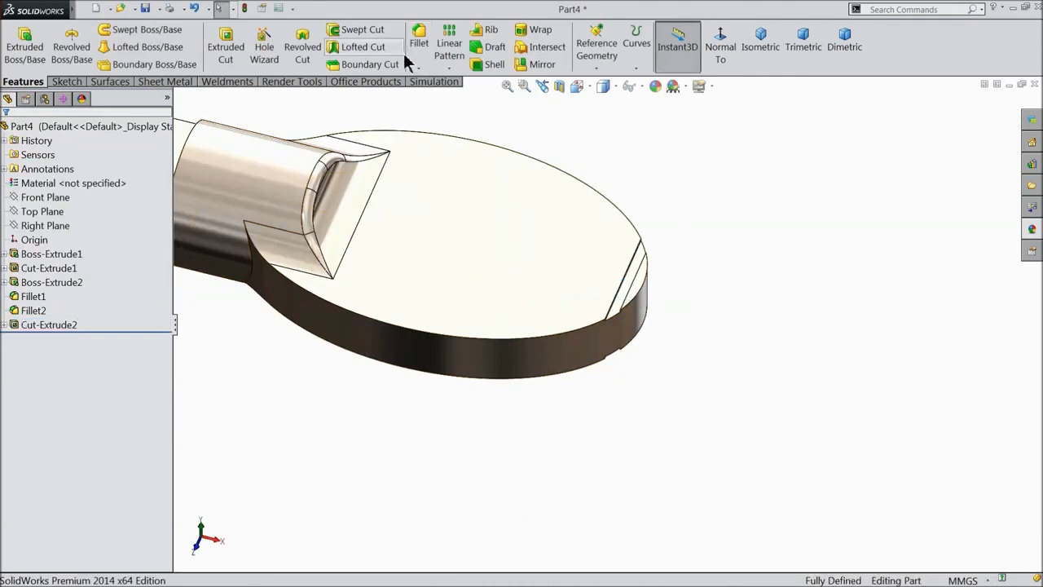
{"action": "left_click", "coordinate": [419, 45]}
{"action": "scroll", "coordinate": [642, 277], "scroll_direction": "down", "scroll_amount": 3}
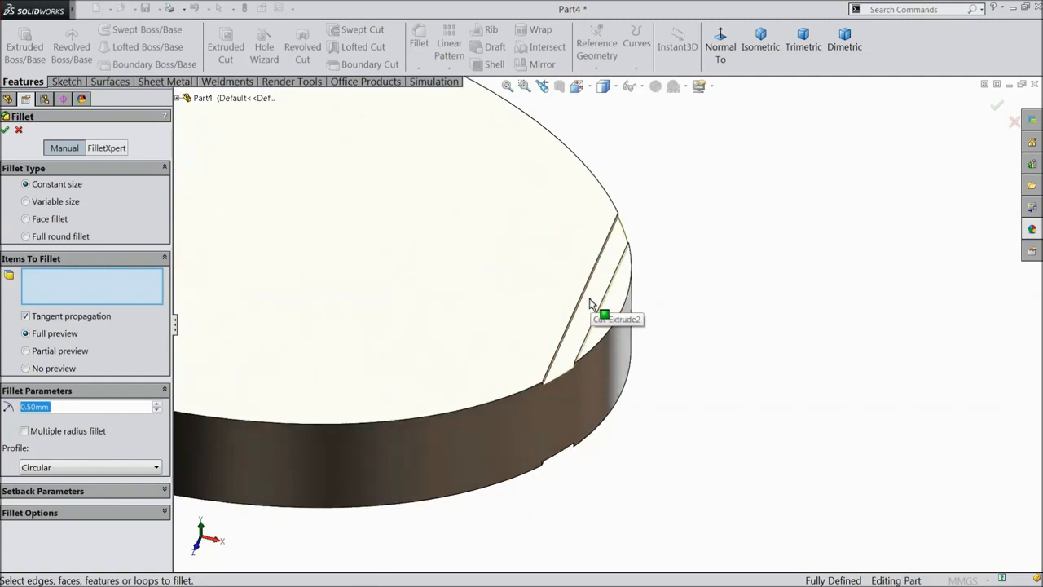
{"action": "type", "text": "0.05"}
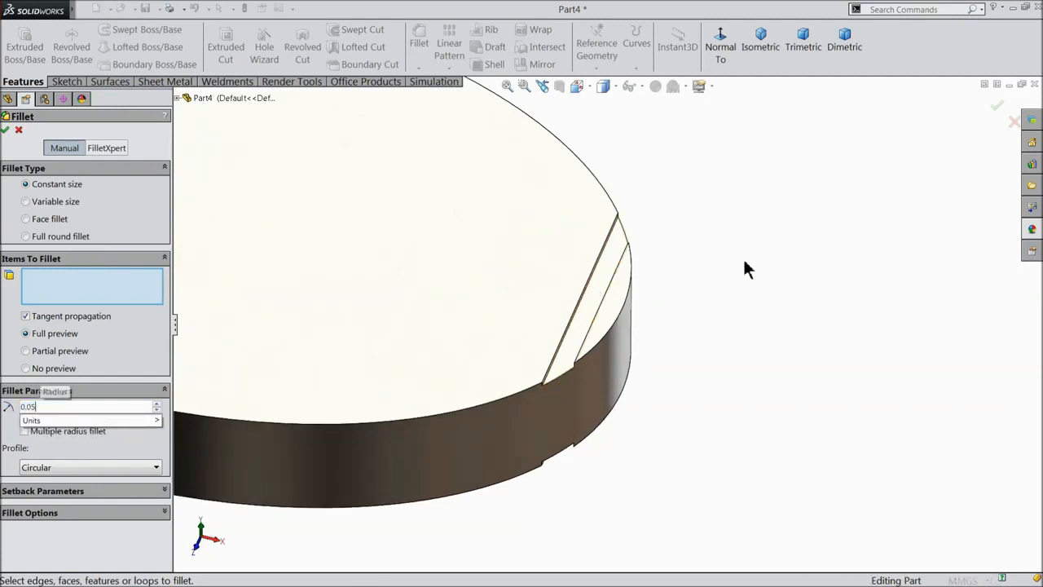
{"action": "scroll", "coordinate": [595, 345], "scroll_direction": "down", "scroll_amount": 2}
{"action": "scroll", "coordinate": [595, 345], "scroll_direction": "down", "scroll_amount": 2}
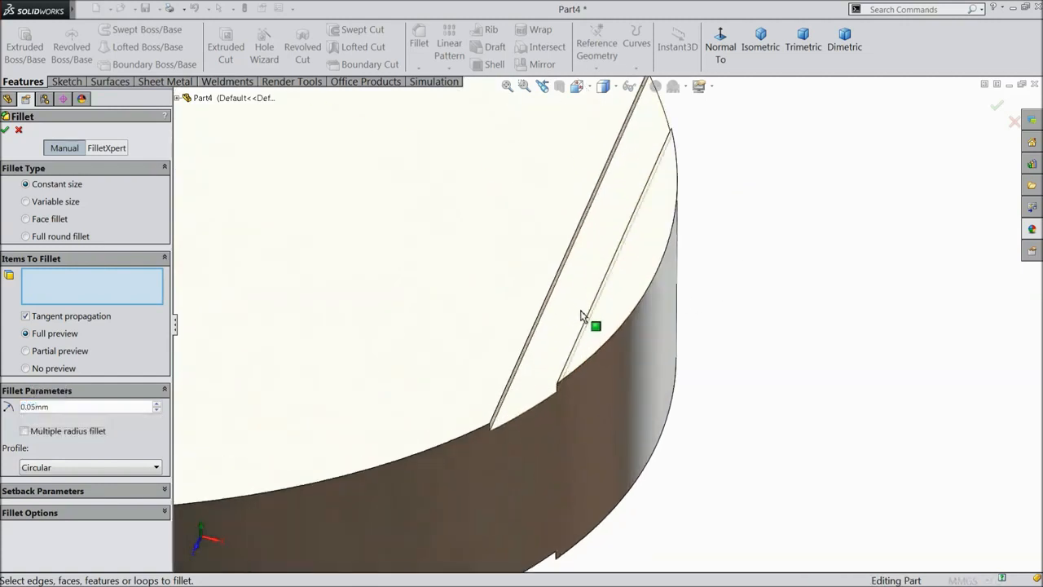
{"action": "left_click", "coordinate": [593, 321]}
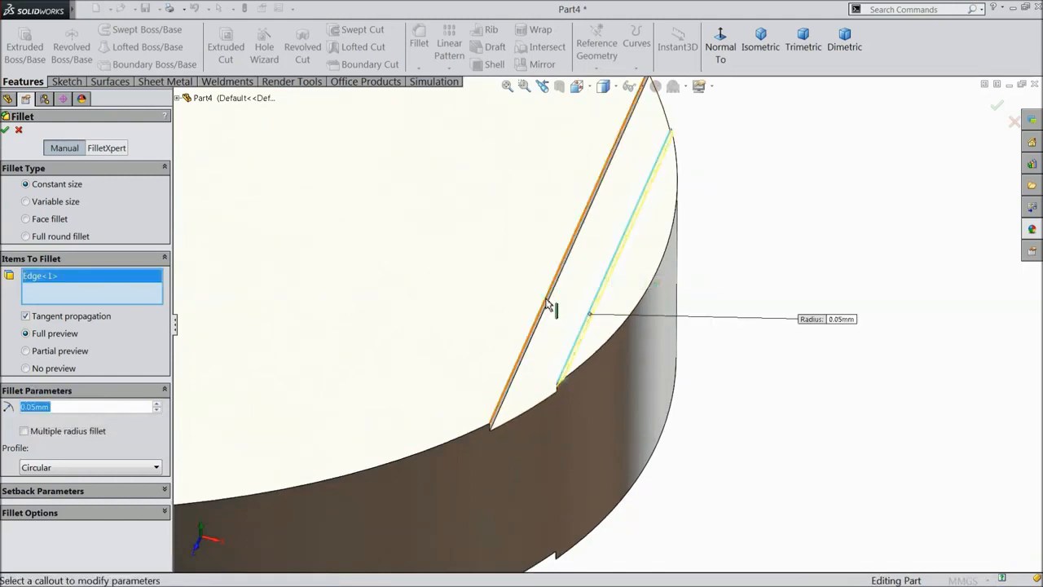
{"action": "left_click", "coordinate": [548, 306]}
Add the two bottom groove edges and apply the fillet as Fillet3.
{"action": "middle_click_drag", "start_coordinate": [548, 308], "coordinate": [541, 280]}
{"action": "scroll", "coordinate": [608, 499], "scroll_direction": "down", "scroll_amount": 5}
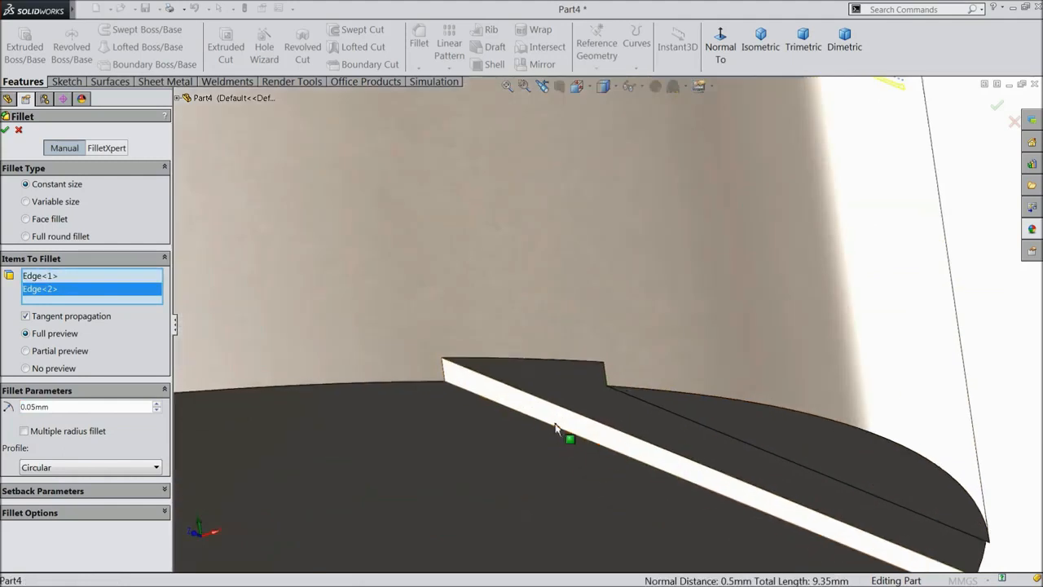
{"action": "left_click", "coordinate": [560, 435]}
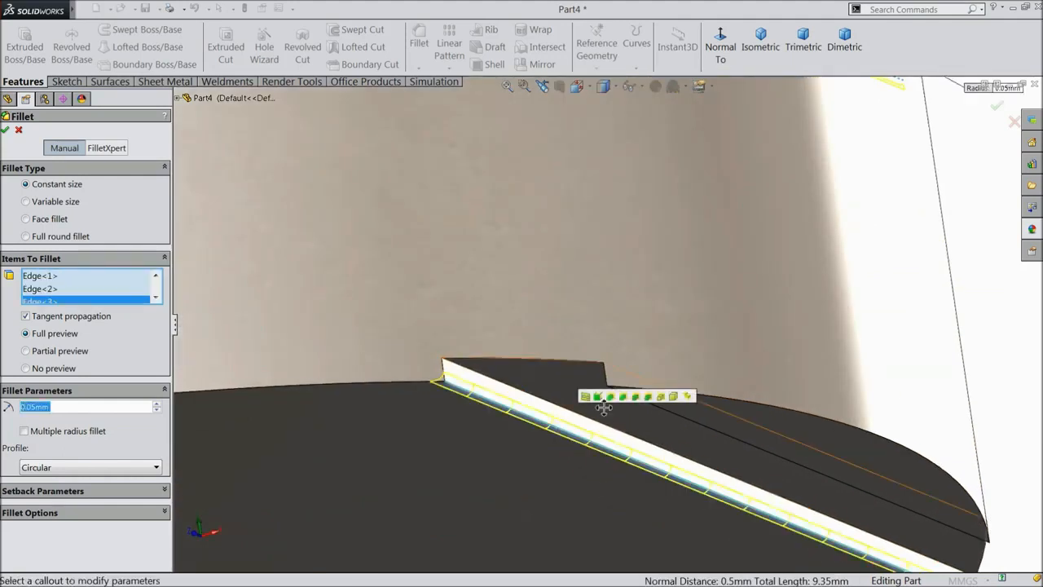
{"action": "left_click", "coordinate": [673, 418]}
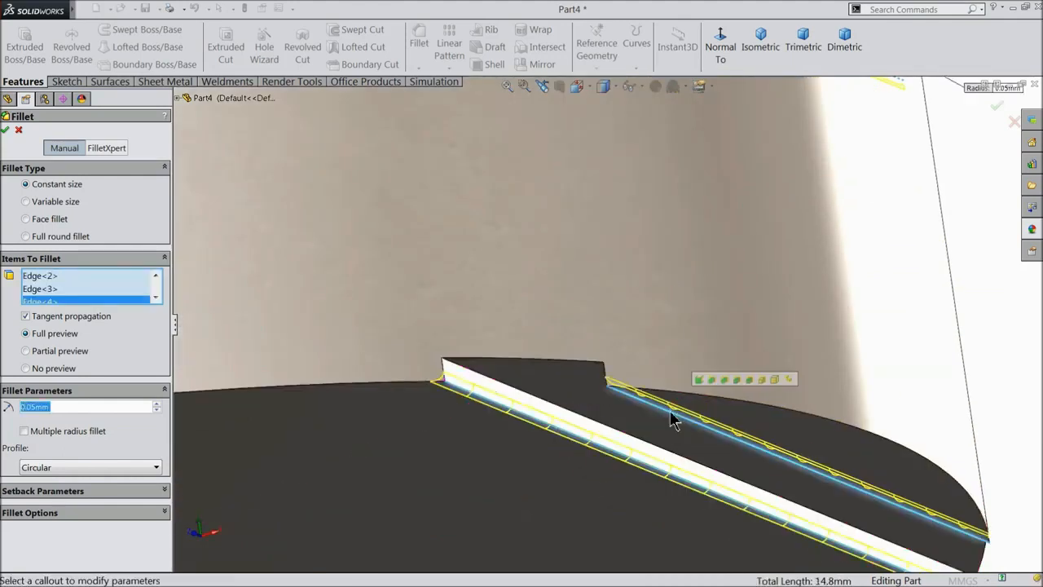
{"action": "left_click", "coordinate": [7, 132]}
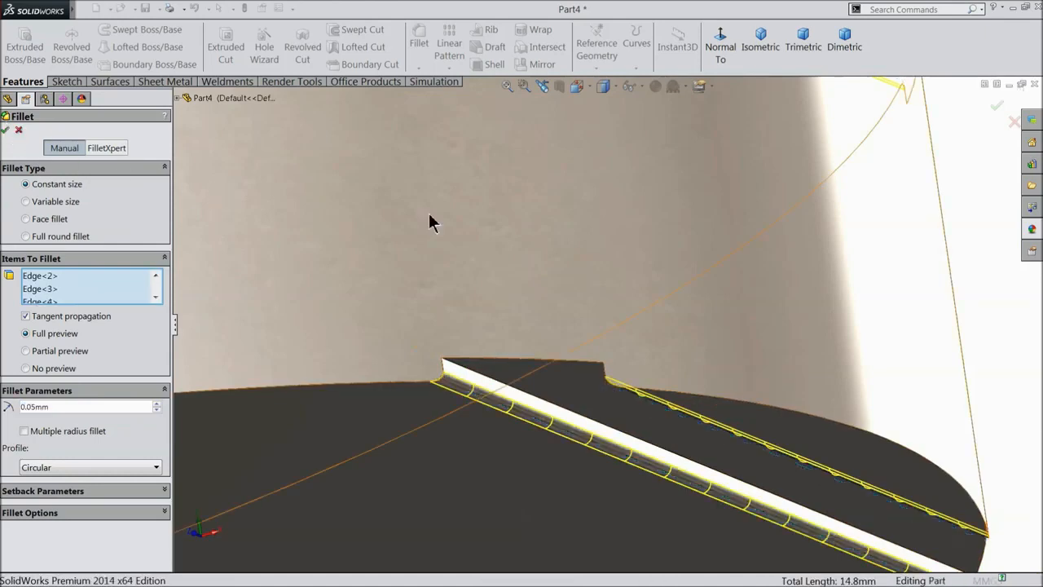
{"action": "scroll", "coordinate": [610, 263], "scroll_direction": "up", "scroll_amount": 5}
{"action": "middle_click_drag", "start_coordinate": [604, 195], "coordinate": [604, 331]}
{"action": "scroll", "coordinate": [528, 260], "scroll_direction": "down", "scroll_amount": 3}
{"action": "scroll", "coordinate": [597, 303], "scroll_direction": "down", "scroll_amount": 2}
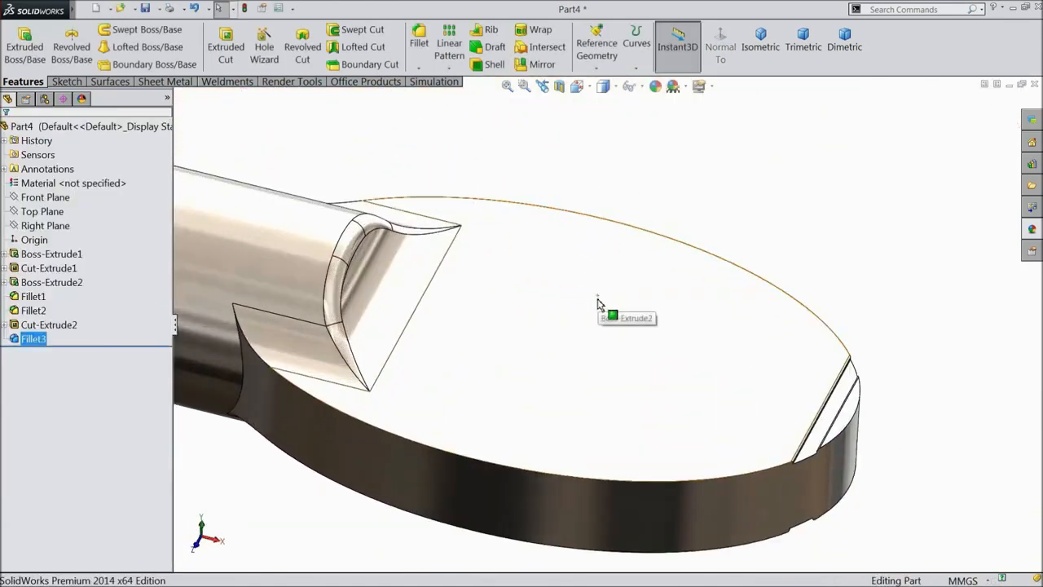
Pattern Fillet3 along the shaft edge with 18 instances at 0.75 mm spacing.
{"action": "left_click", "coordinate": [448, 53]}
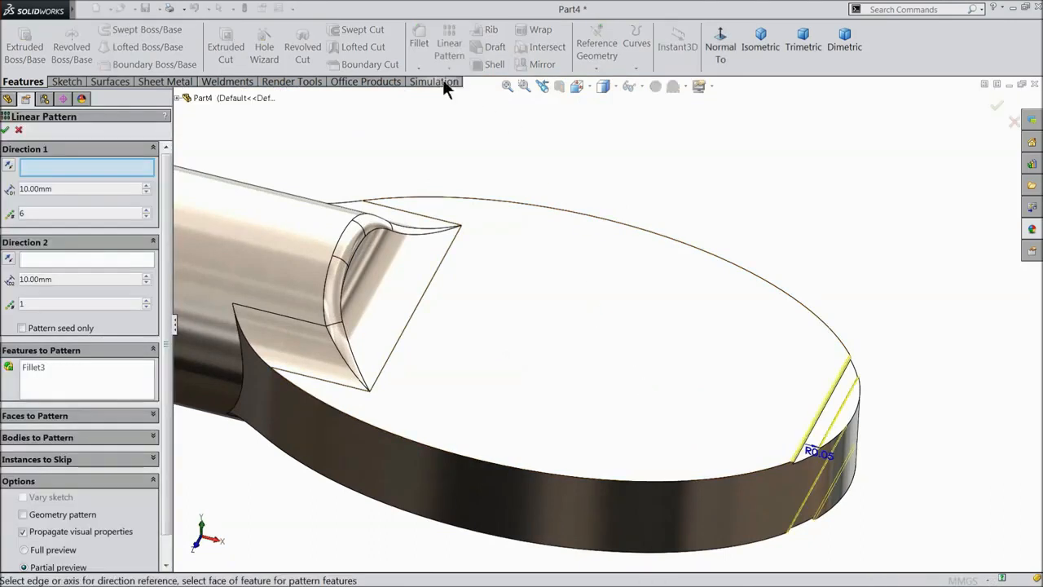
{"action": "scroll", "coordinate": [397, 291], "scroll_direction": "up", "scroll_amount": 2}
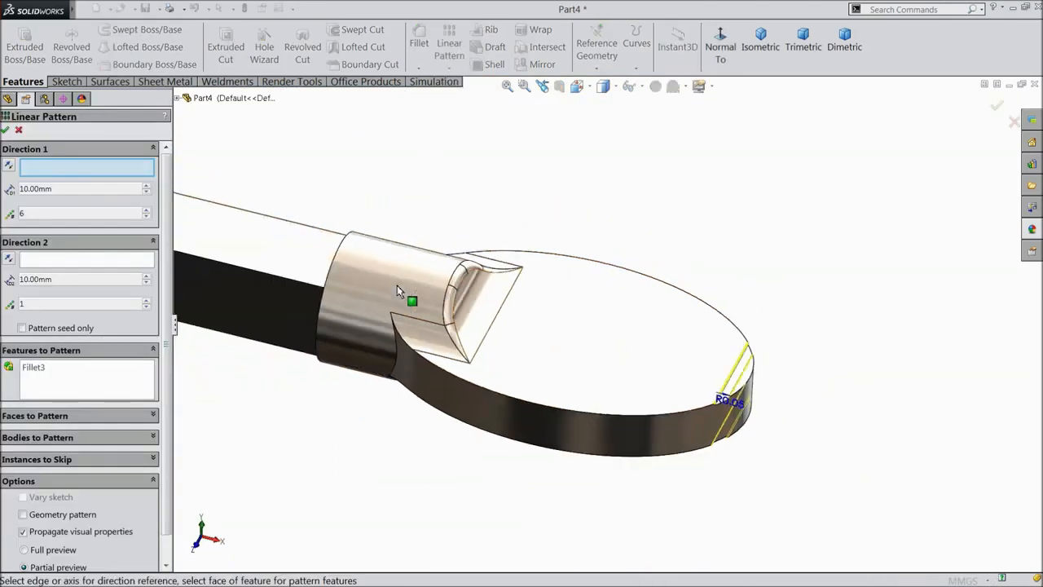
{"action": "left_click", "coordinate": [279, 282]}
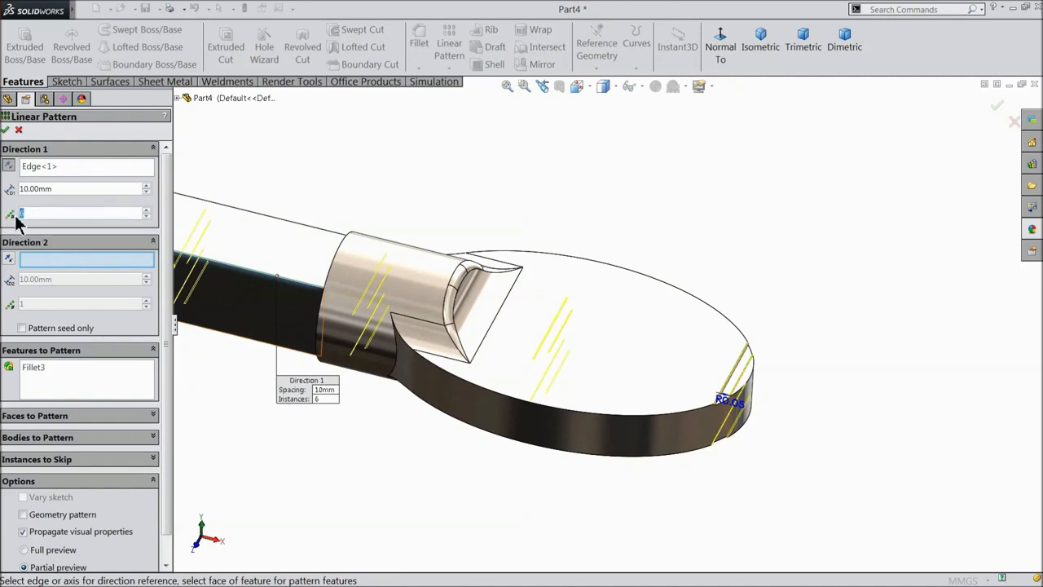
{"action": "type", "text": "18"}
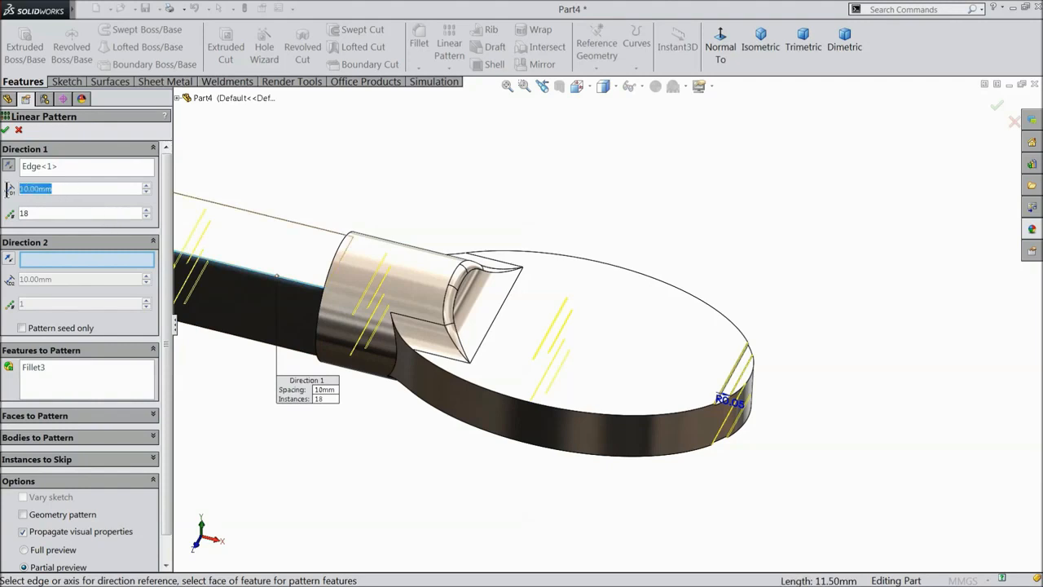
{"action": "type", "text": "0.75"}
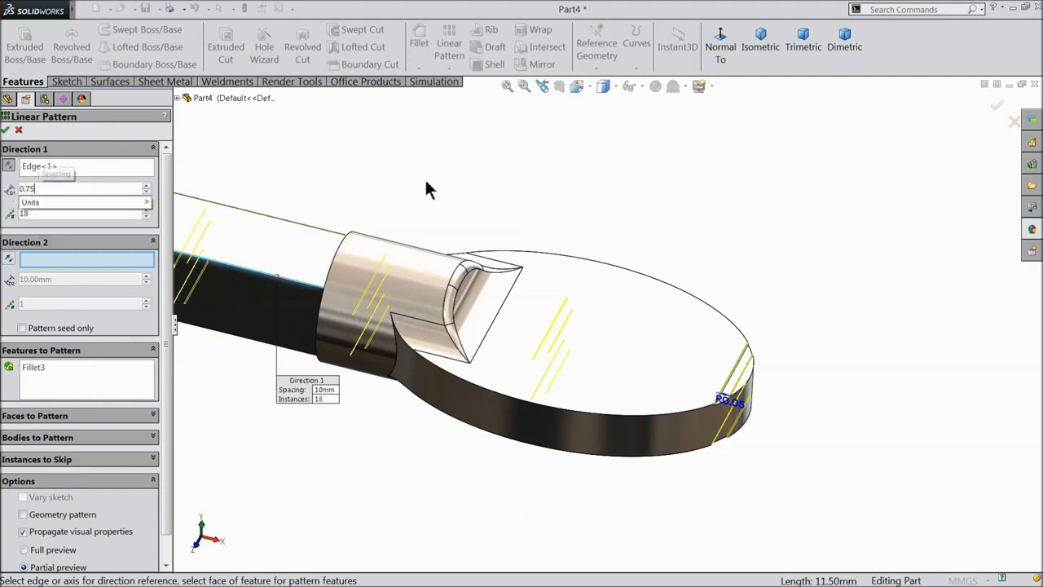
{"action": "key", "text": "Return"}
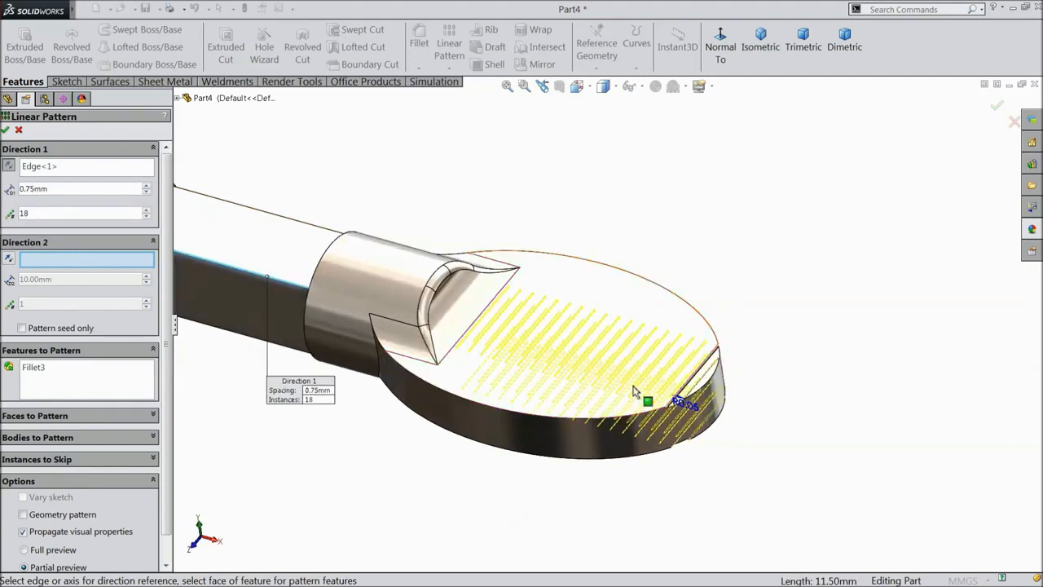
{"action": "scroll", "coordinate": [607, 386], "scroll_direction": "down", "scroll_amount": 2}
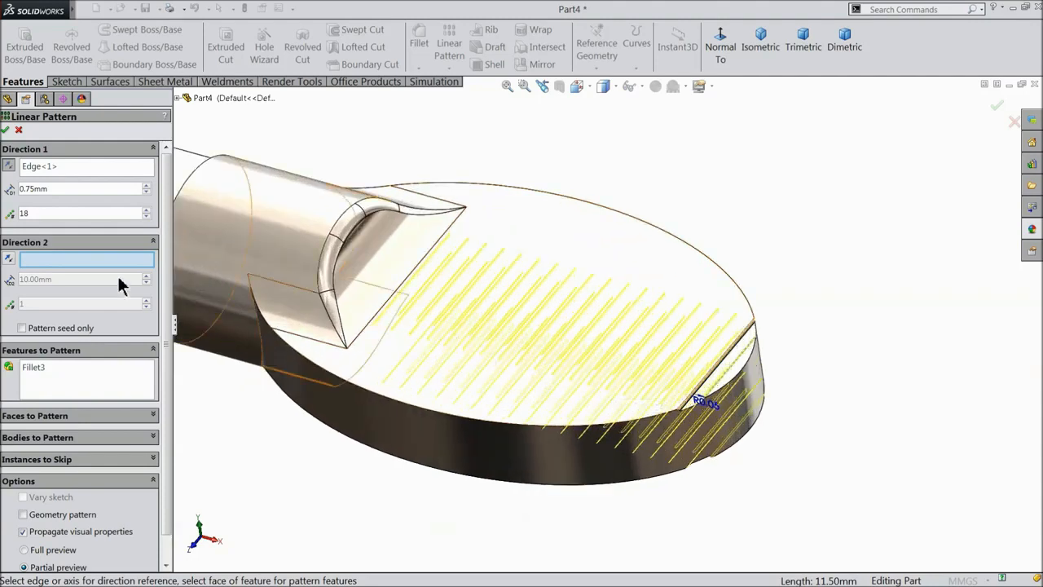
{"action": "left_click", "coordinate": [6, 130]}
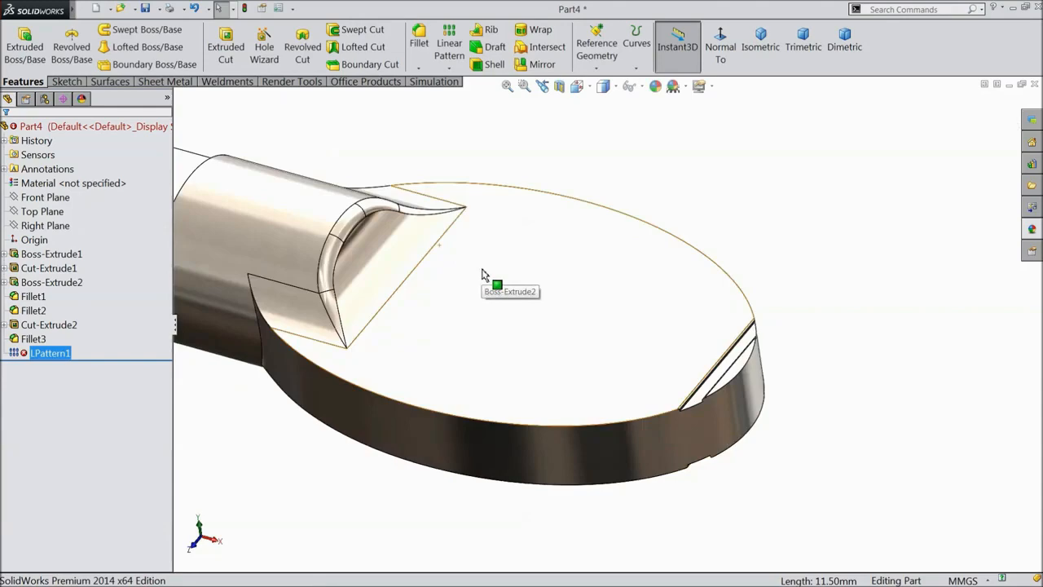
{"action": "left_click", "coordinate": [24, 353]}
Add Cut-Extrude2 to LPattern1 so the filleted grooves repeat across the oval head.
{"action": "left_click", "coordinate": [20, 335]}
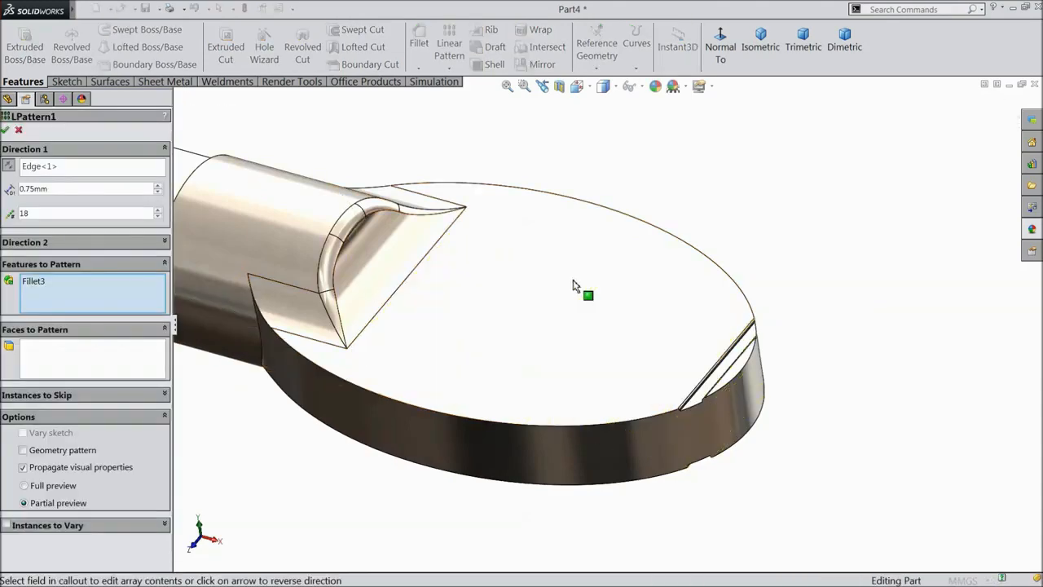
{"action": "middle_click_drag", "start_coordinate": [592, 299], "coordinate": [680, 296]}
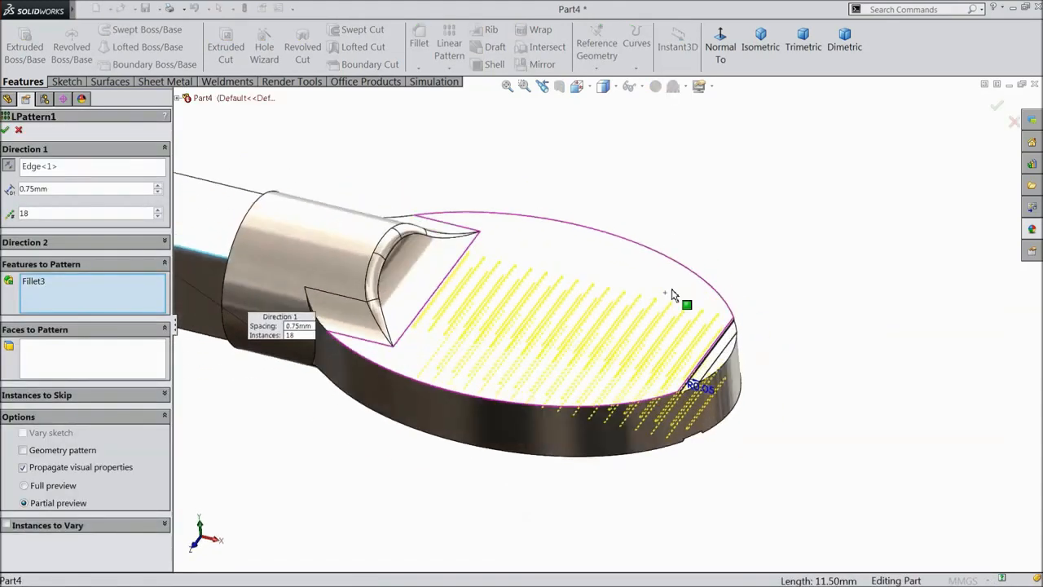
{"action": "left_click", "coordinate": [176, 98]}
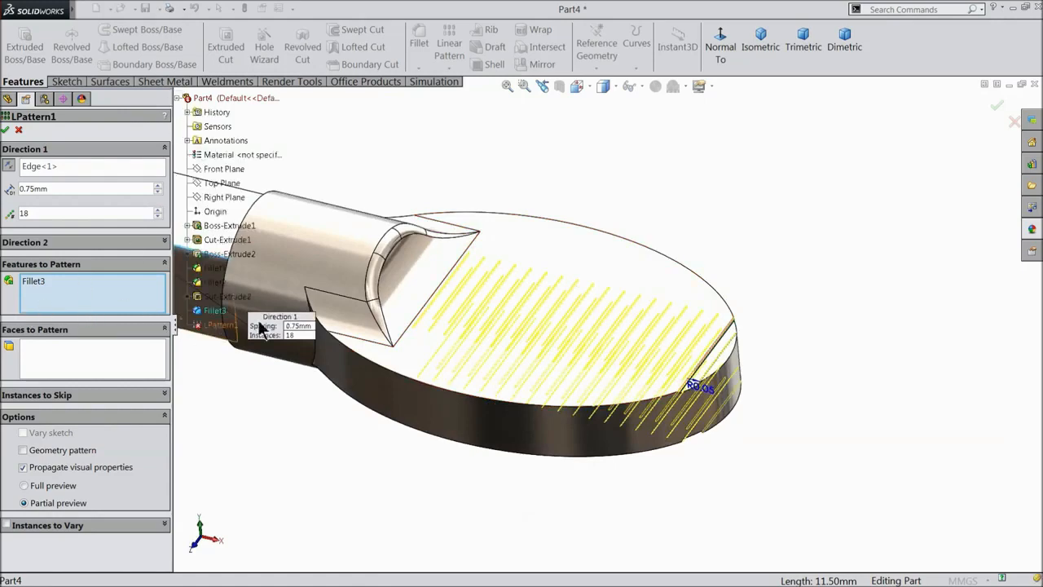
{"action": "scroll", "coordinate": [443, 315], "scroll_direction": "up", "scroll_amount": 3}
{"action": "scroll", "coordinate": [291, 320], "scroll_direction": "up", "scroll_amount": 2}
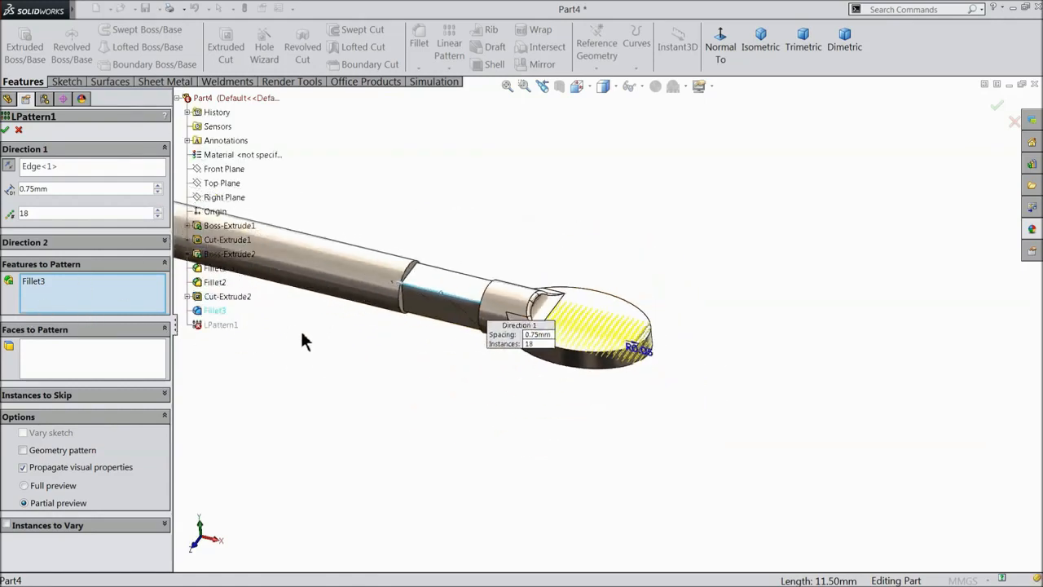
{"action": "left_click", "coordinate": [228, 297]}
{"action": "scroll", "coordinate": [571, 326], "scroll_direction": "down", "scroll_amount": 2}
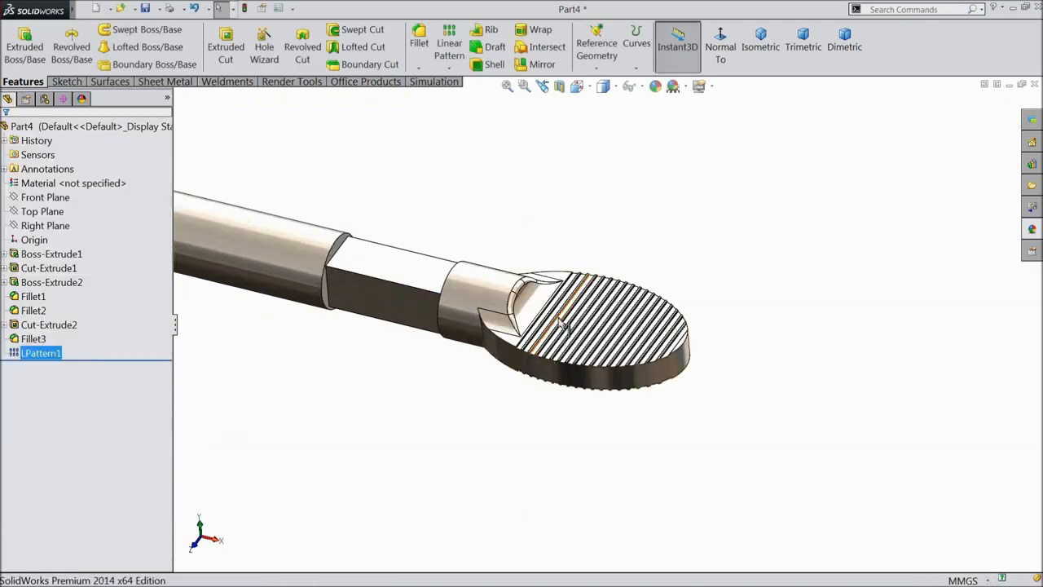
{"action": "scroll", "coordinate": [563, 325], "scroll_direction": "down", "scroll_amount": 4}
{"action": "scroll", "coordinate": [683, 371], "scroll_direction": "up", "scroll_amount": 1}
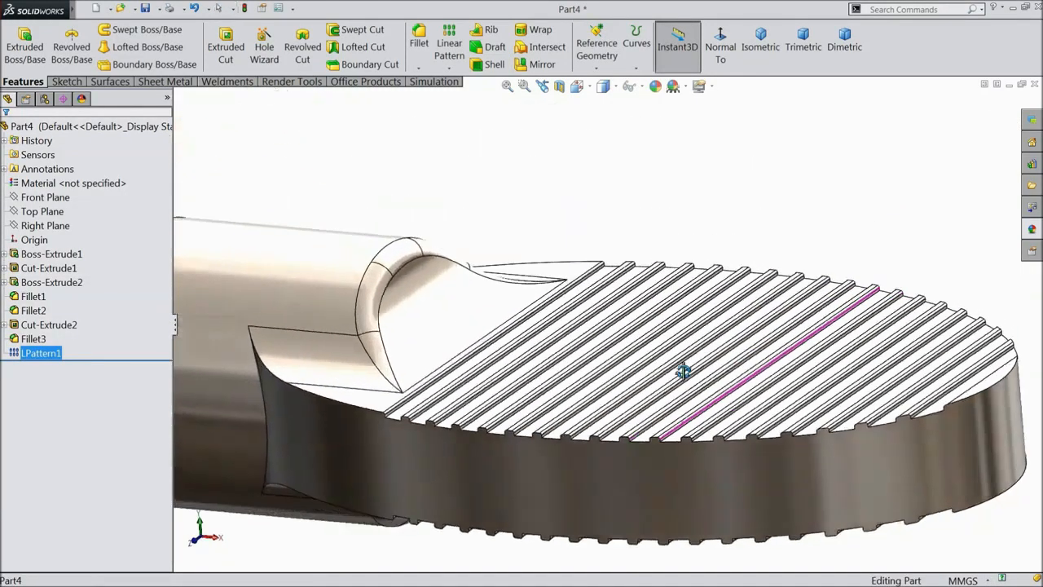
{"action": "middle_click_drag", "start_coordinate": [683, 371], "coordinate": [689, 440]}
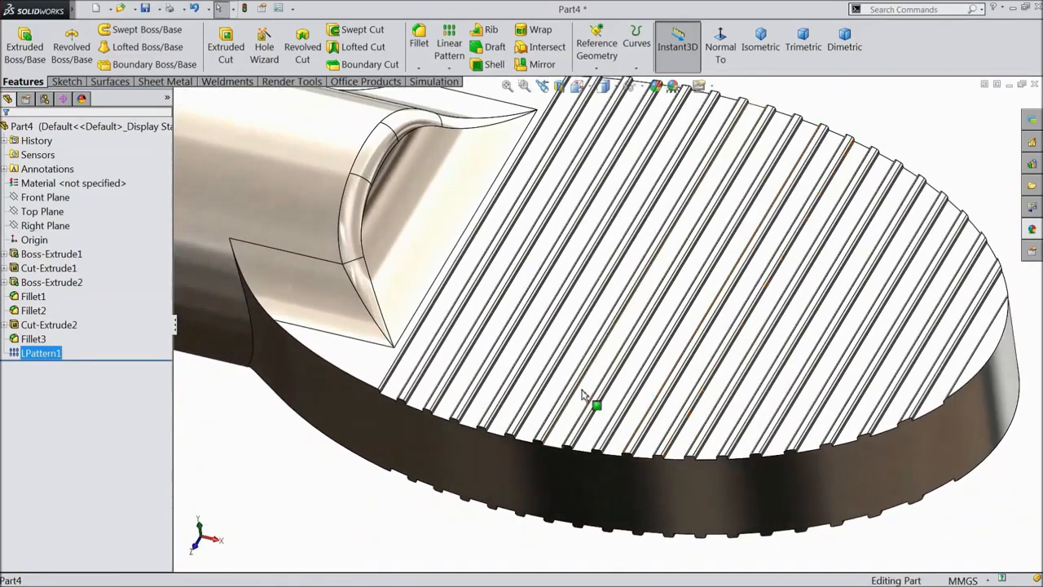
{"action": "scroll", "coordinate": [584, 395], "scroll_direction": "up", "scroll_amount": 7}
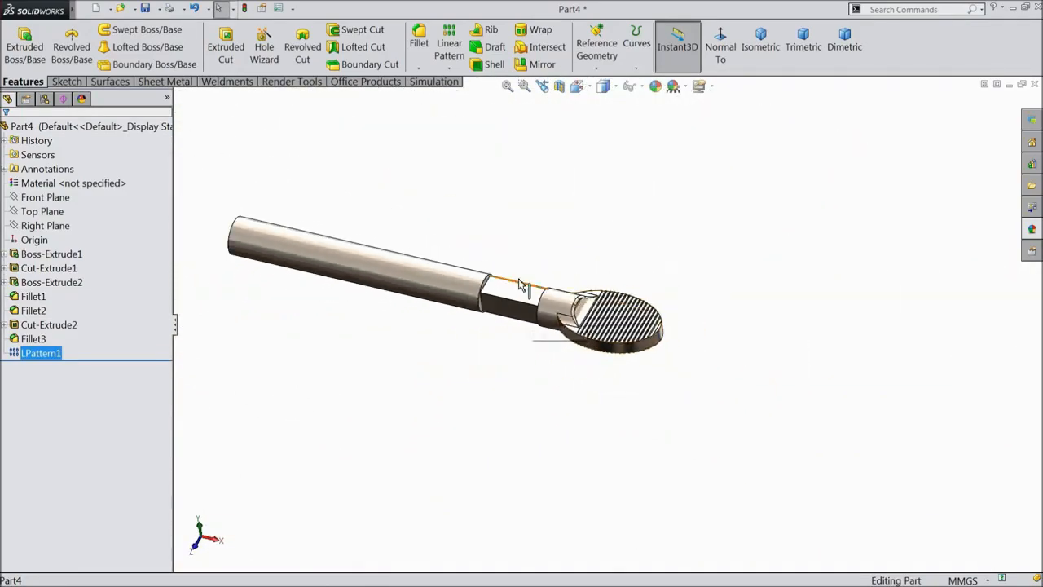
{"action": "scroll", "coordinate": [529, 298], "scroll_direction": "up", "scroll_amount": 1}
{"action": "scroll", "coordinate": [542, 308], "scroll_direction": "down", "scroll_amount": 5}
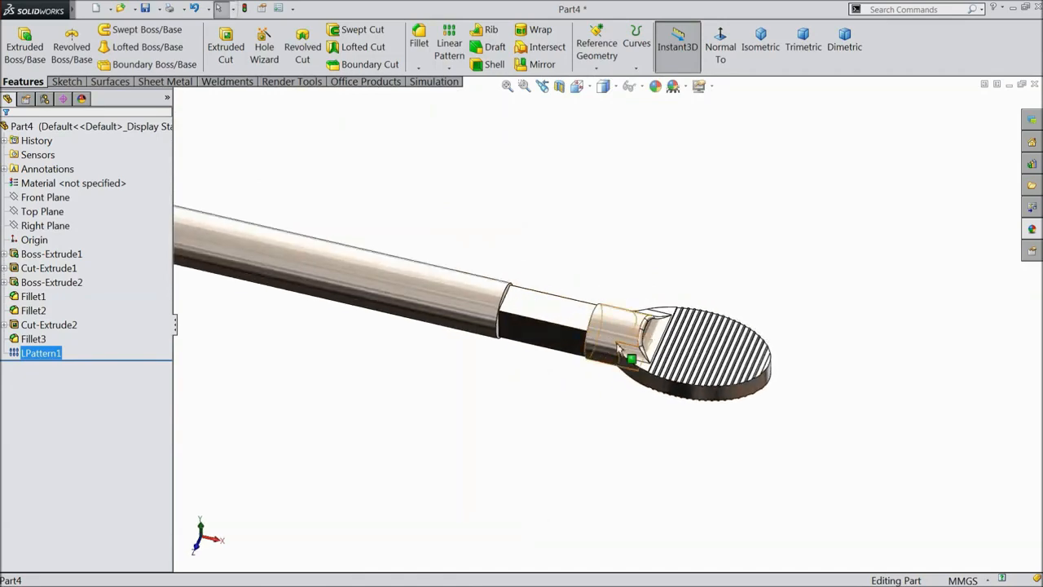
{"action": "scroll", "coordinate": [619, 348], "scroll_direction": "down", "scroll_amount": 5}
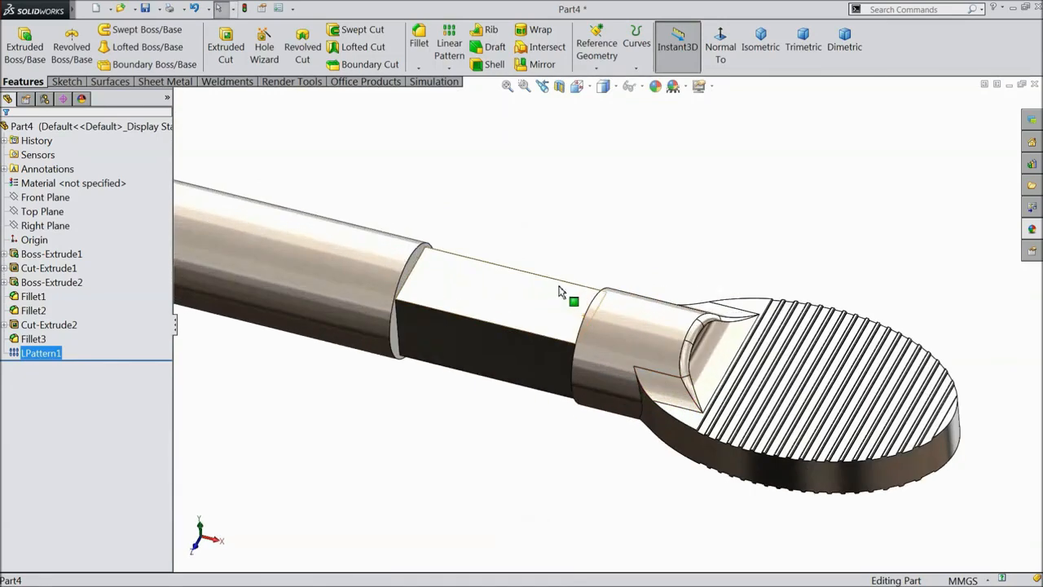
Fillet both neck ring edges and the shaft's free-end edge at 0.5 mm radius.
{"action": "left_click", "coordinate": [418, 47]}
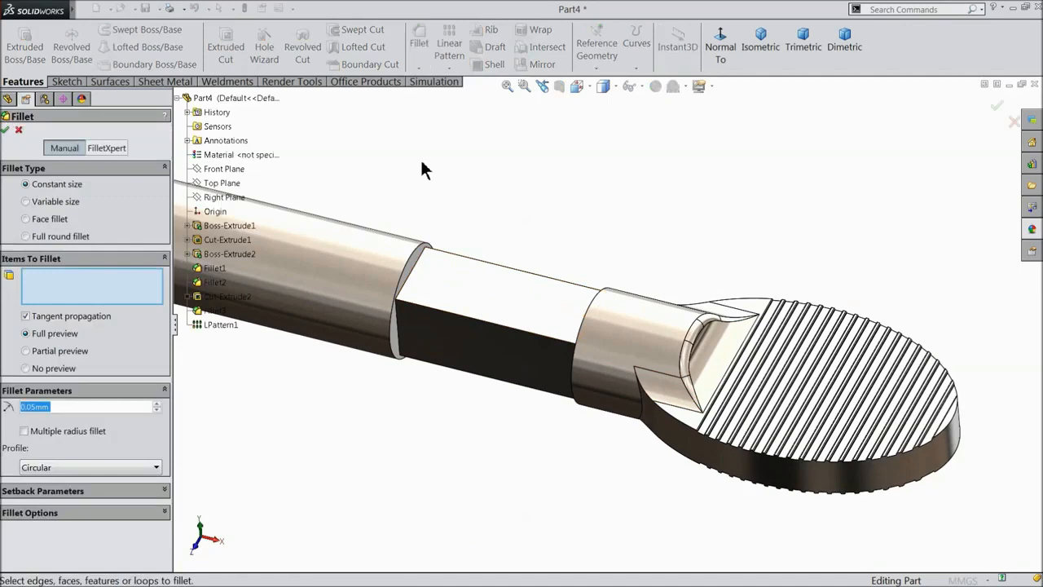
{"action": "type", "text": "1"}
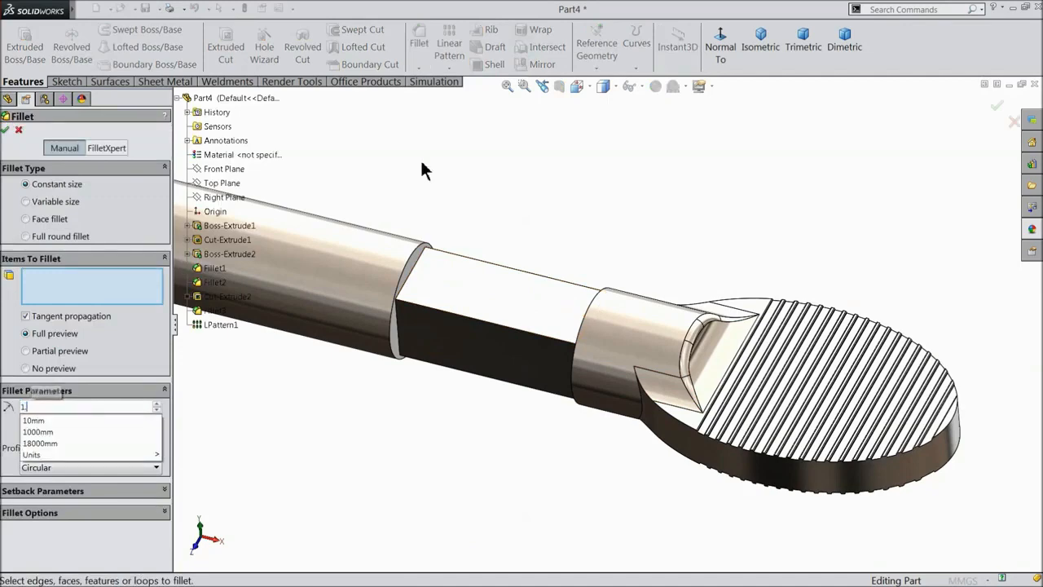
{"action": "type", "text": ".5"}
{"action": "key", "text": "Return"}
{"action": "scroll", "coordinate": [546, 281], "scroll_direction": "down", "scroll_amount": 3}
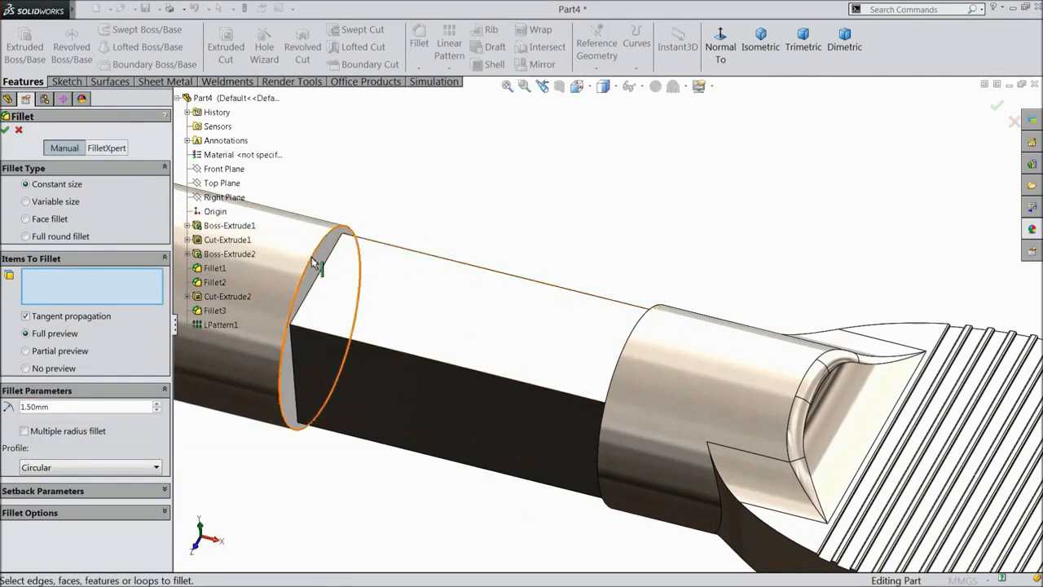
{"action": "left_click", "coordinate": [313, 259]}
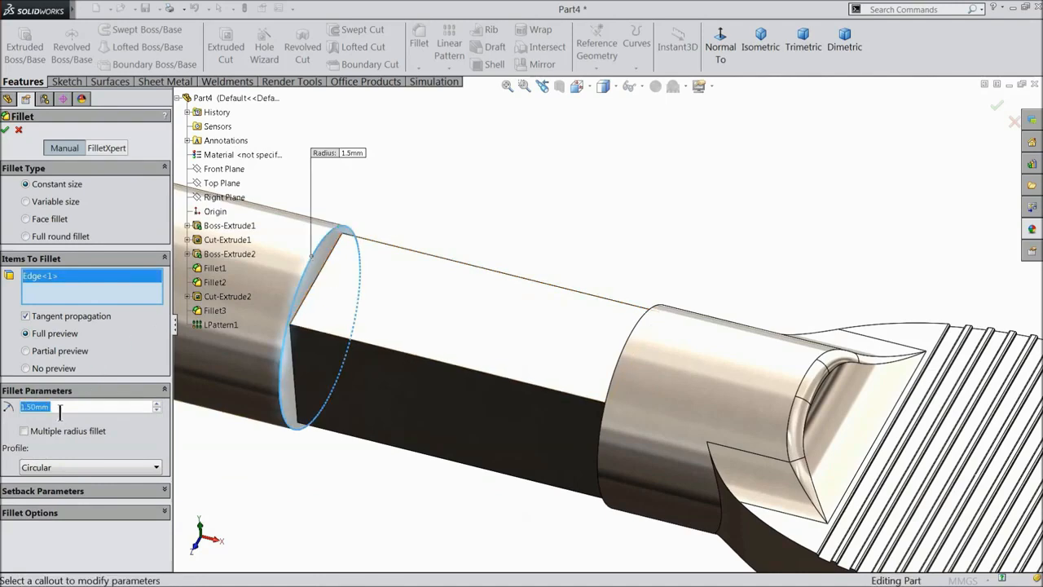
{"action": "type", "text": "0.5"}
{"action": "key", "text": "Return"}
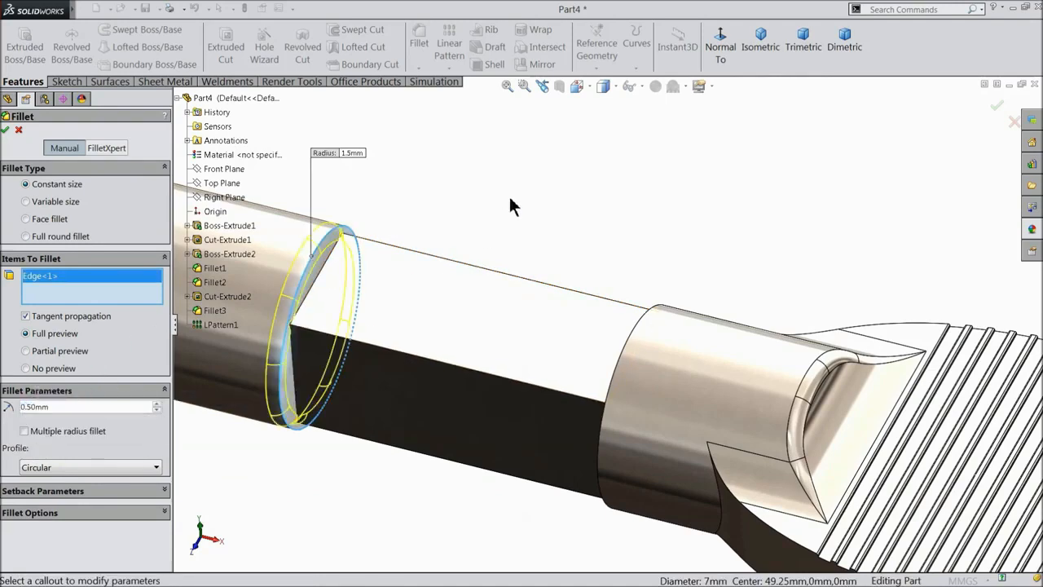
{"action": "scroll", "coordinate": [514, 233], "scroll_direction": "up", "scroll_amount": 2}
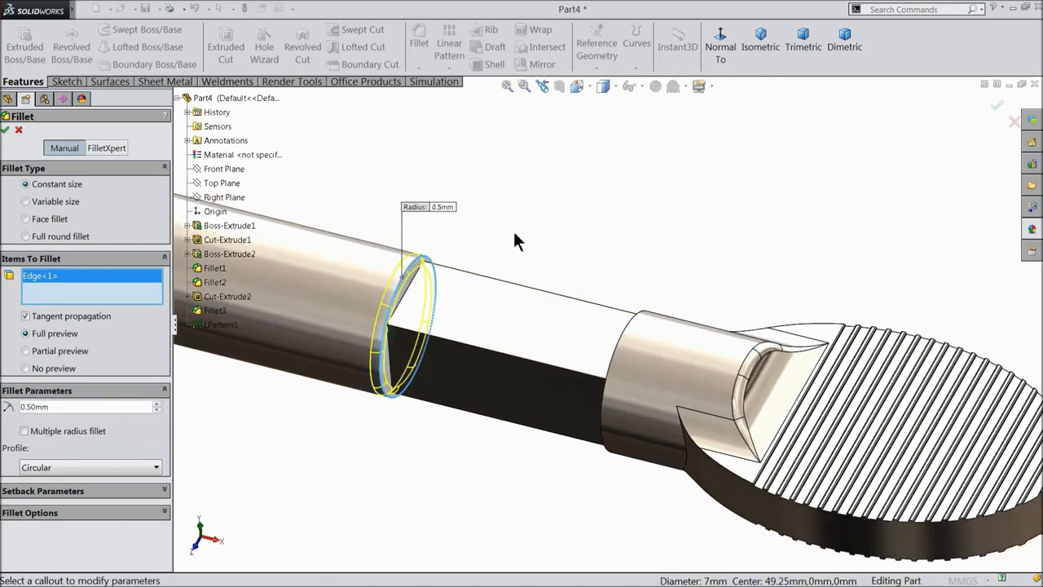
{"action": "left_click", "coordinate": [633, 329]}
{"action": "scroll", "coordinate": [489, 298], "scroll_direction": "up", "scroll_amount": 4}
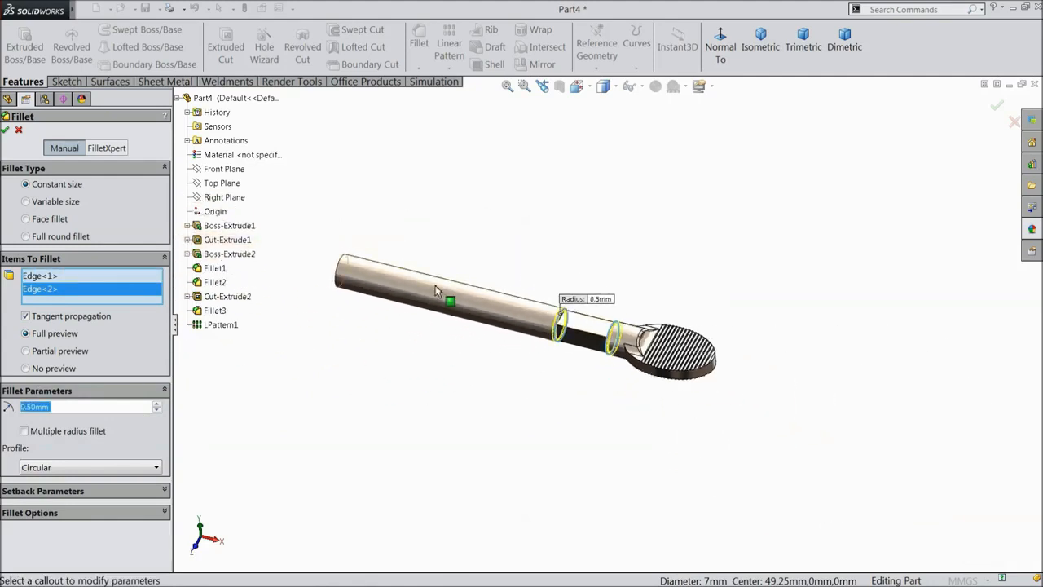
{"action": "scroll", "coordinate": [286, 269], "scroll_direction": "down", "scroll_amount": 4}
{"action": "left_click", "coordinate": [280, 264]}
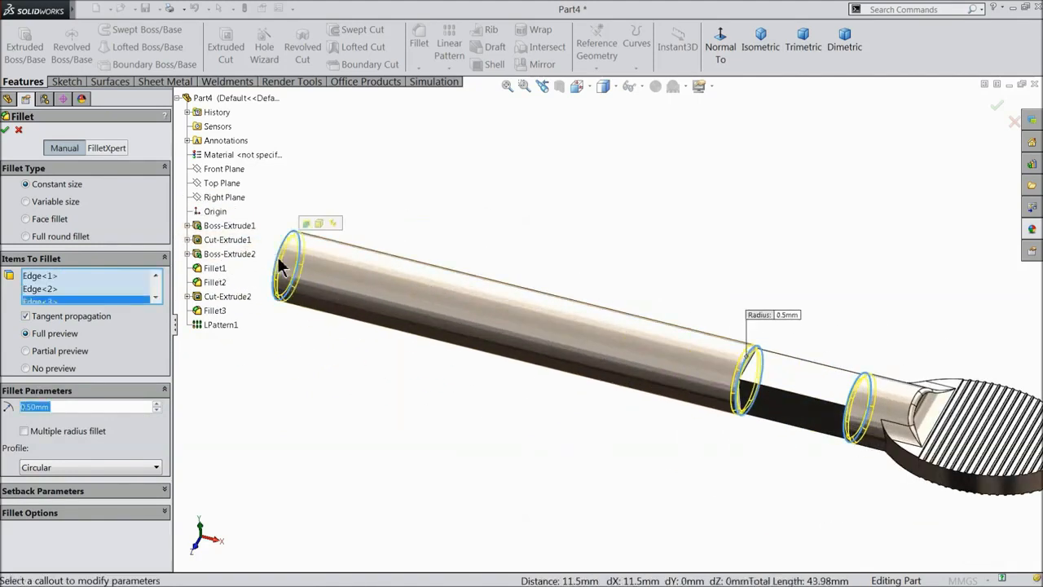
{"action": "left_click", "coordinate": [5, 131]}
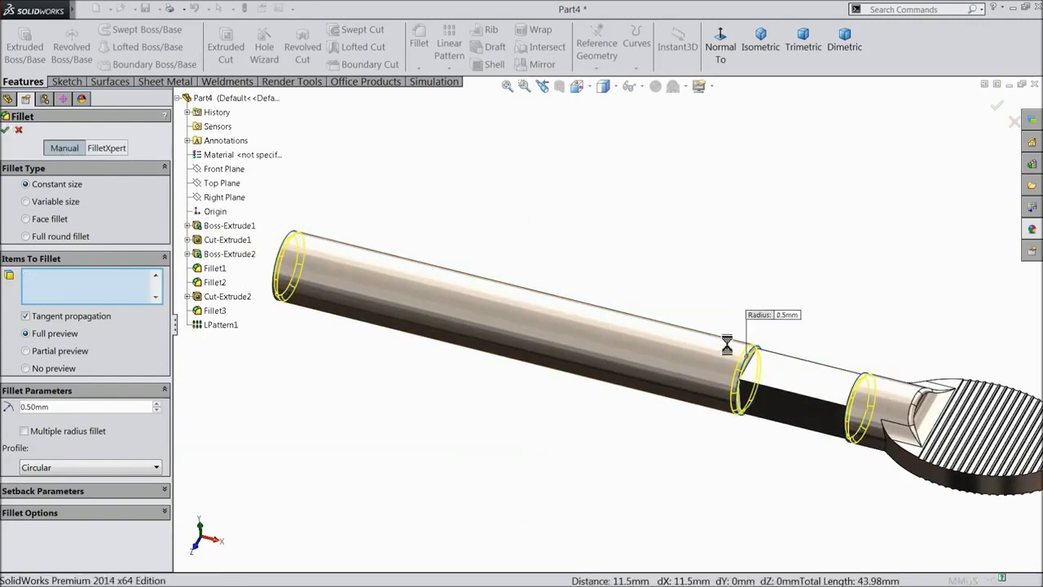
{"action": "middle_click_drag", "start_coordinate": [782, 328], "coordinate": [776, 350]}
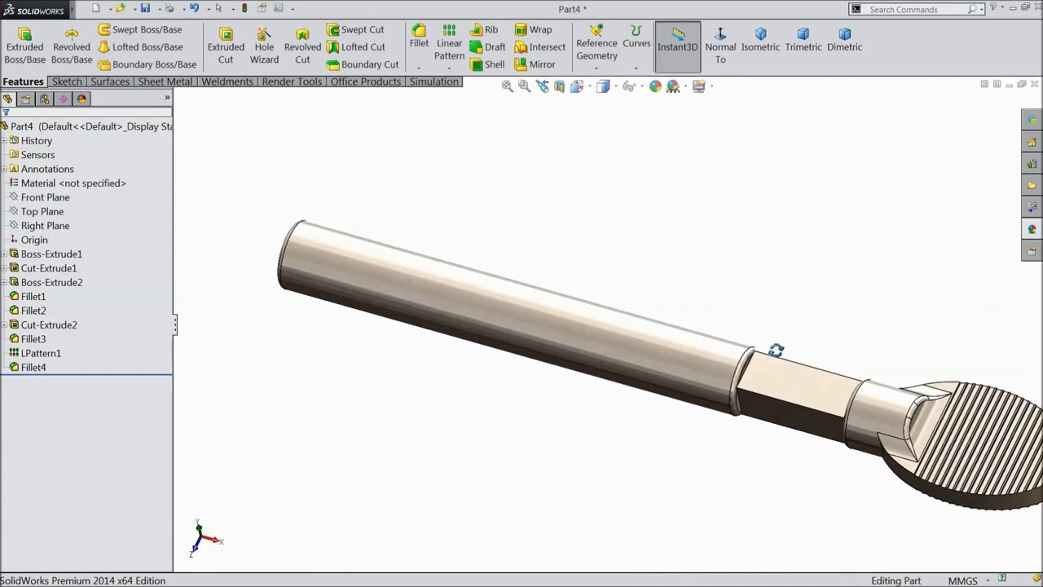
Orbit the handle to inspect the new rounded edges from several angles.
{"action": "scroll", "coordinate": [776, 350], "scroll_direction": "up", "scroll_amount": 3}
{"action": "scroll", "coordinate": [838, 397], "scroll_direction": "down", "scroll_amount": 4}
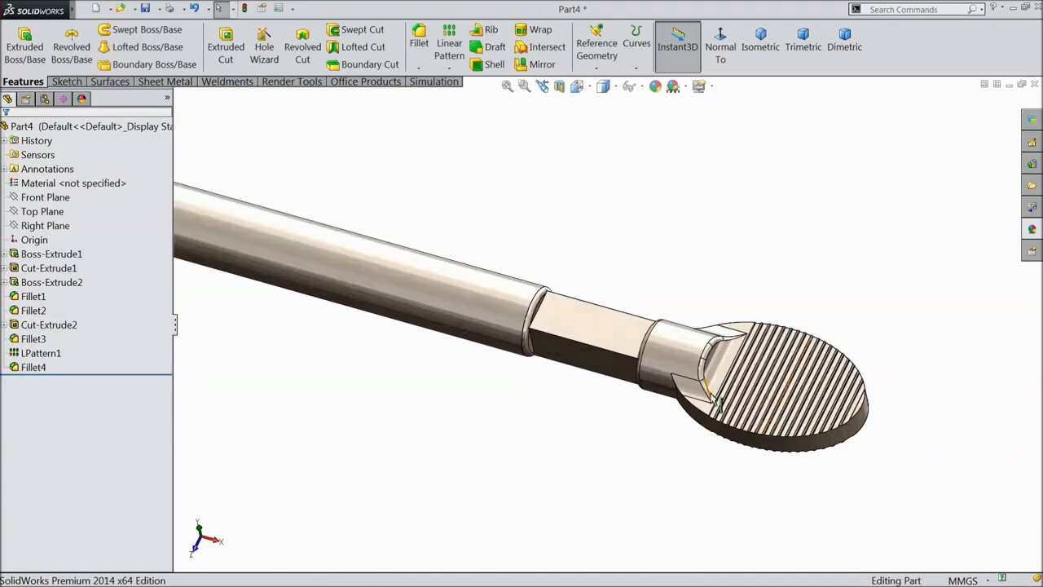
{"action": "middle_click_drag", "start_coordinate": [717, 401], "coordinate": [687, 393]}
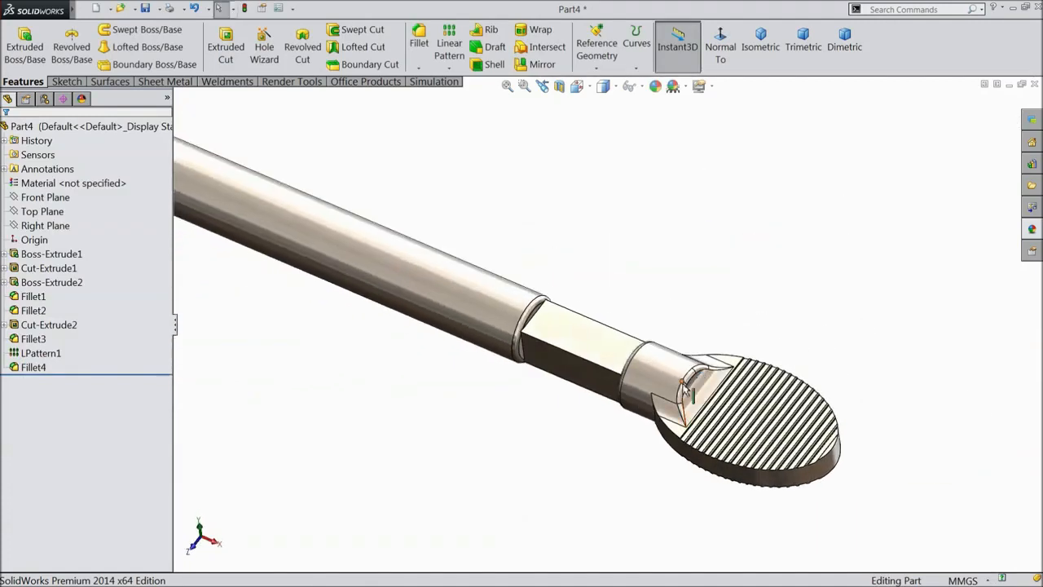
{"action": "scroll", "coordinate": [684, 389], "scroll_direction": "up", "scroll_amount": 2}
{"action": "scroll", "coordinate": [473, 298], "scroll_direction": "down", "scroll_amount": 2}
{"action": "middle_click_drag", "start_coordinate": [475, 302], "coordinate": [525, 316]}
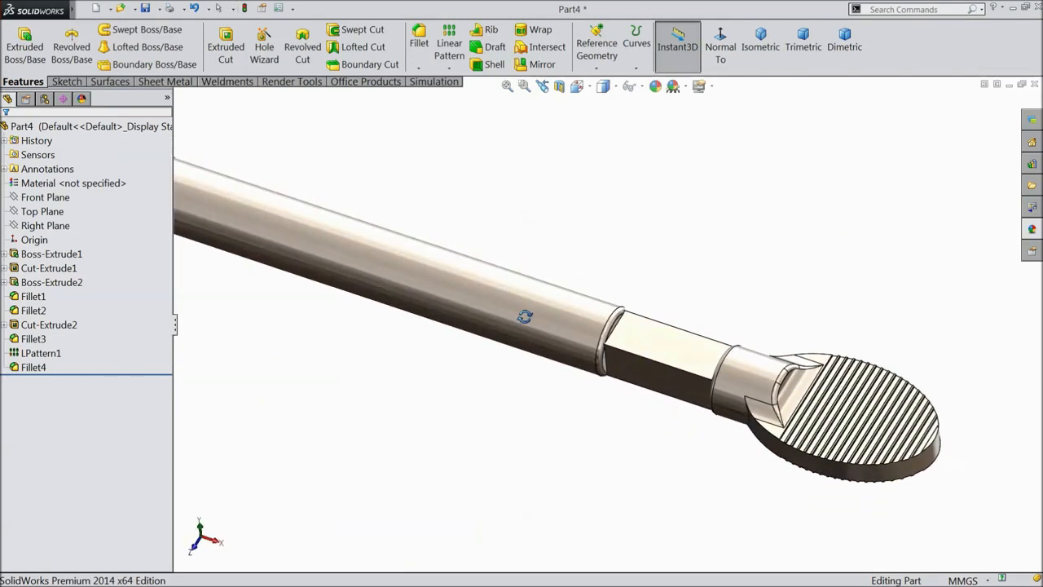
{"action": "scroll", "coordinate": [530, 328], "scroll_direction": "up", "scroll_amount": 2}
{"action": "scroll", "coordinate": [513, 286], "scroll_direction": "down", "scroll_amount": 2}
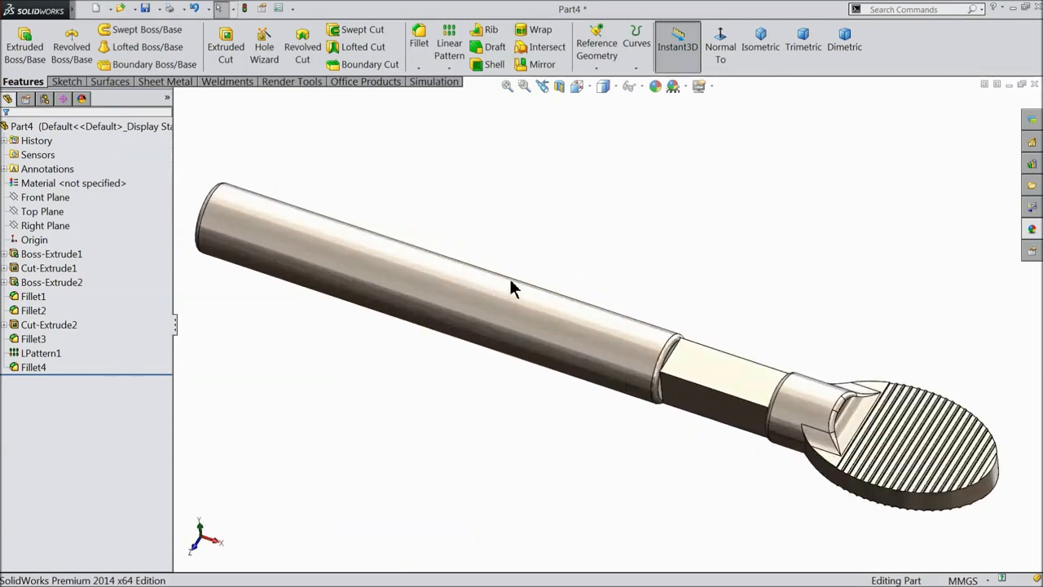
Save the part as 2.handle in the drill chuck key folder.
{"action": "left_click", "coordinate": [146, 9]}
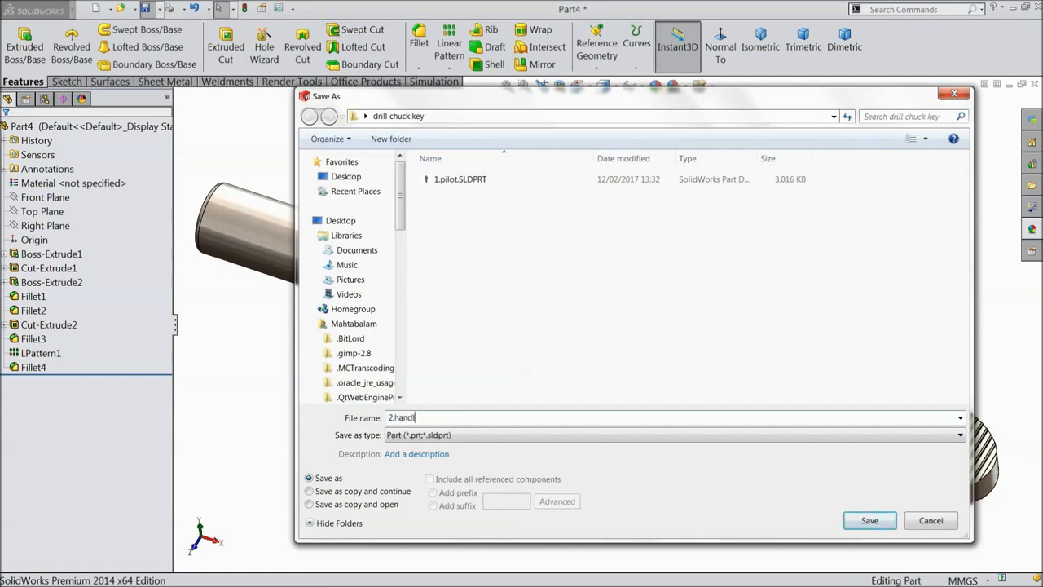
{"action": "left_click", "coordinate": [864, 522]}
{"action": "scroll", "coordinate": [539, 301], "scroll_direction": "up", "scroll_amount": 3}
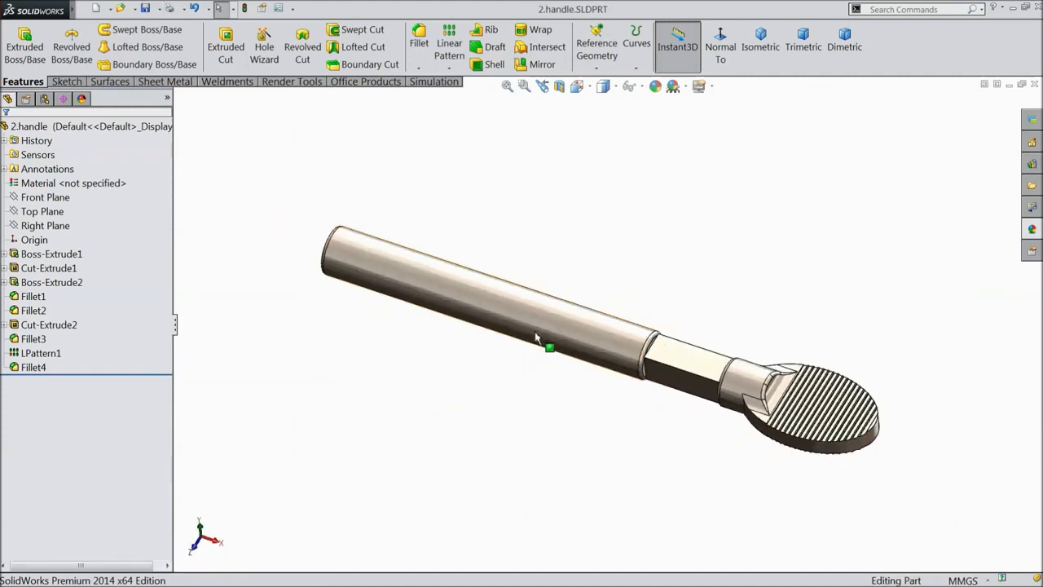
{"action": "middle_click_drag", "start_coordinate": [545, 345], "coordinate": [670, 395]}
{"action": "scroll", "coordinate": [681, 380], "scroll_direction": "down", "scroll_amount": 2}
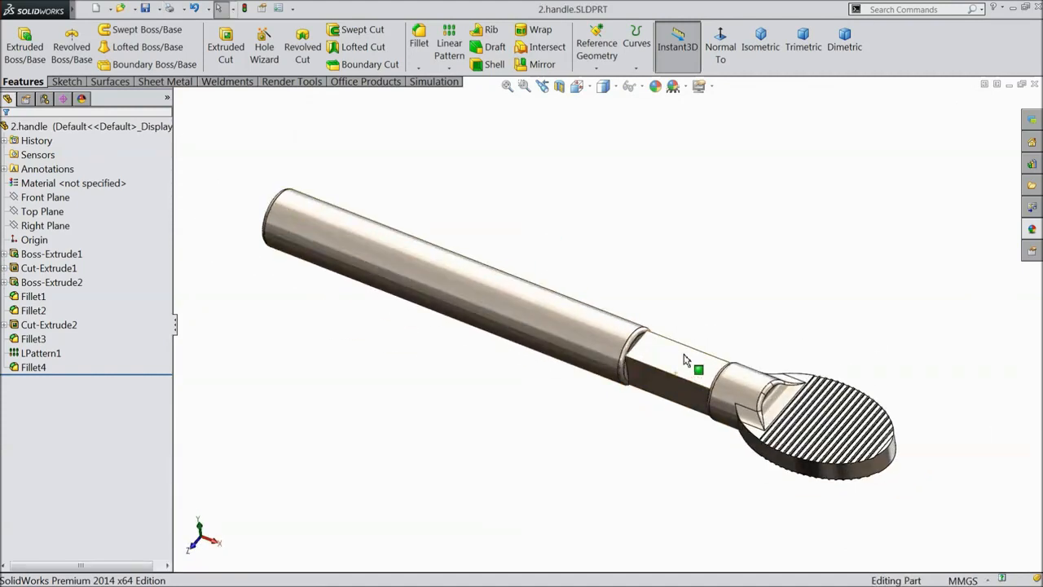
{"action": "scroll", "coordinate": [530, 356], "scroll_direction": "down", "scroll_amount": 3}
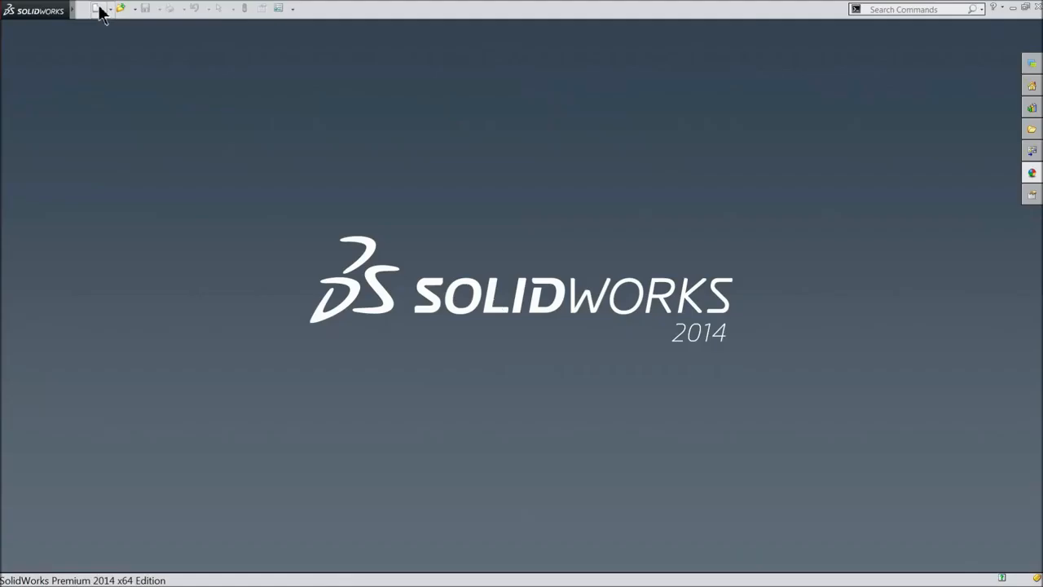
Create a new assembly and load the 1.pilot and 2.handle part files.
{"action": "left_click", "coordinate": [96, 9]}
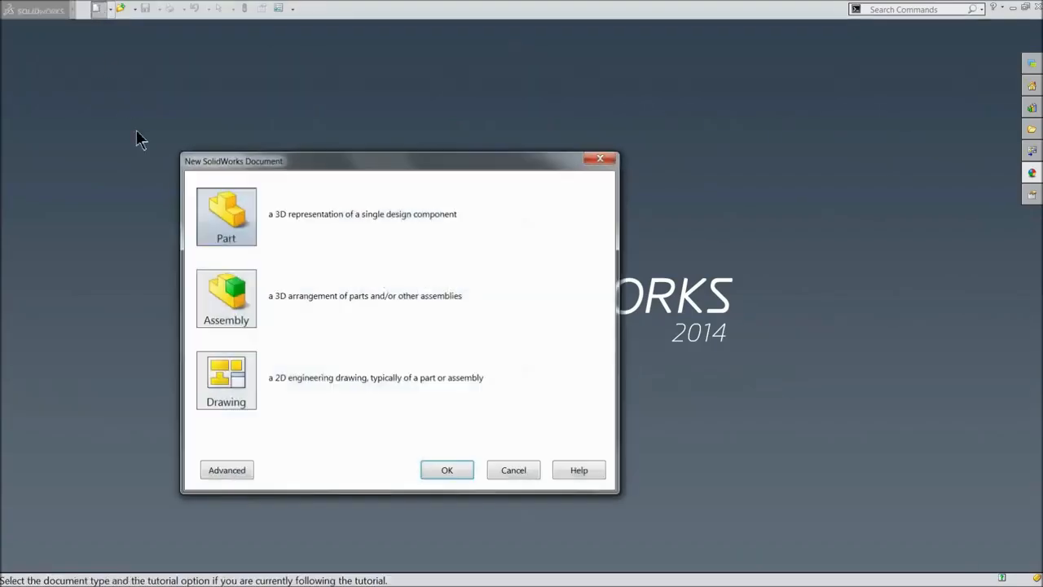
{"action": "left_click", "coordinate": [214, 305]}
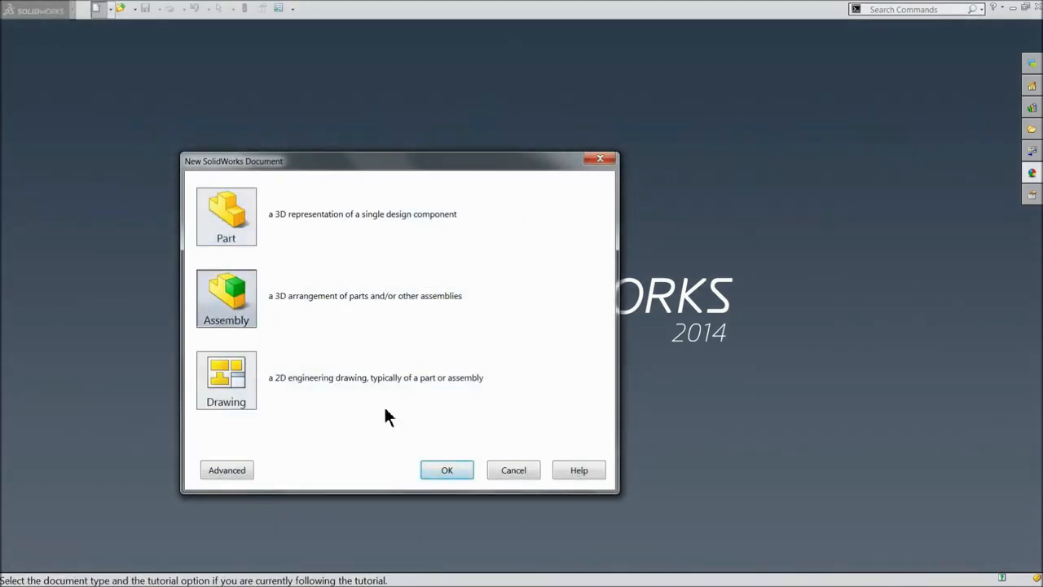
{"action": "left_click", "coordinate": [449, 470]}
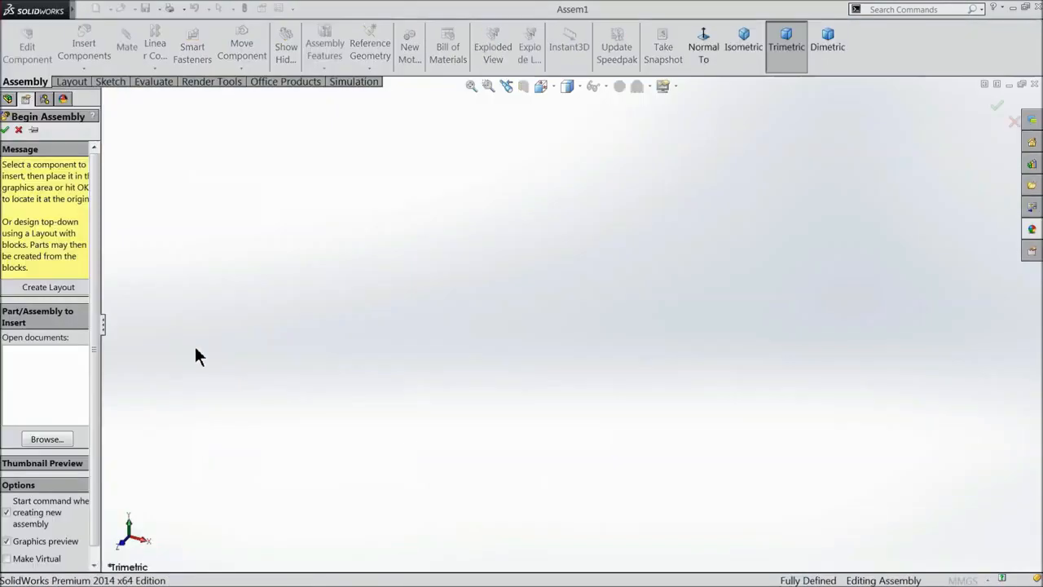
{"action": "left_click_drag", "start_coordinate": [103, 357], "coordinate": [153, 351]}
{"action": "left_click", "coordinate": [96, 397]}
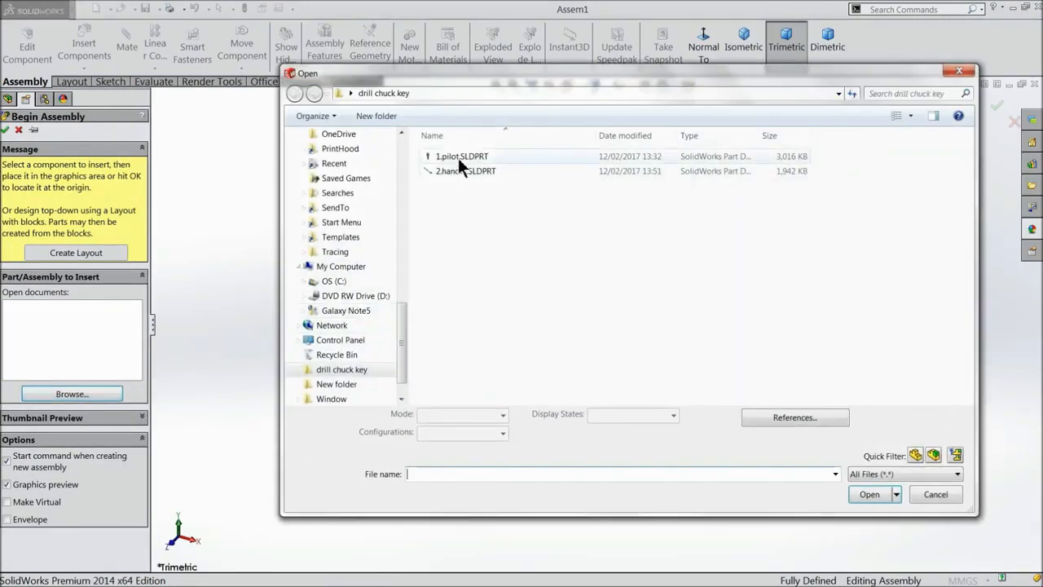
{"action": "left_click", "coordinate": [458, 157]}
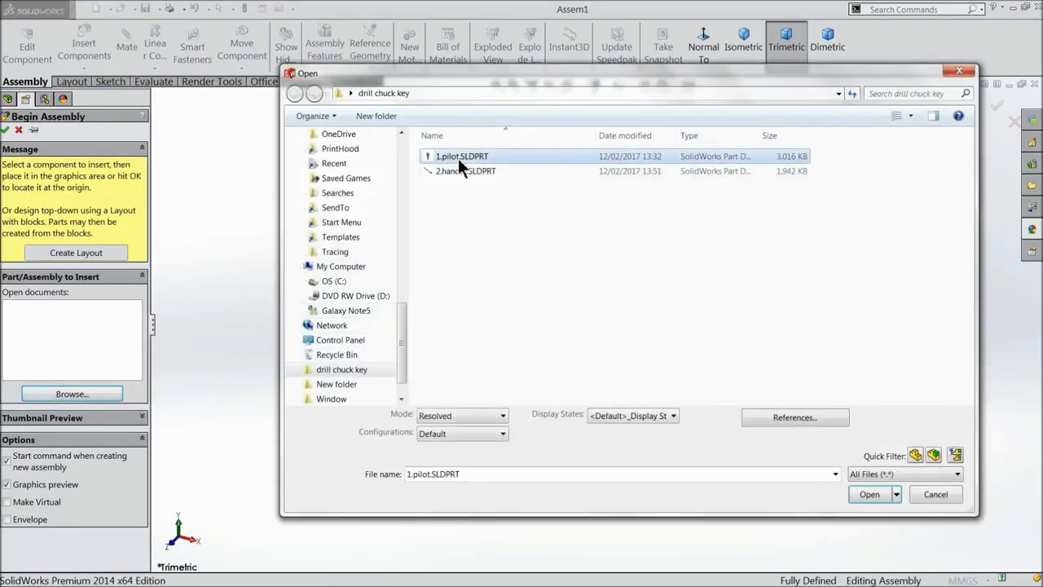
{"action": "left_click", "coordinate": [466, 171], "text": "ctrl"}
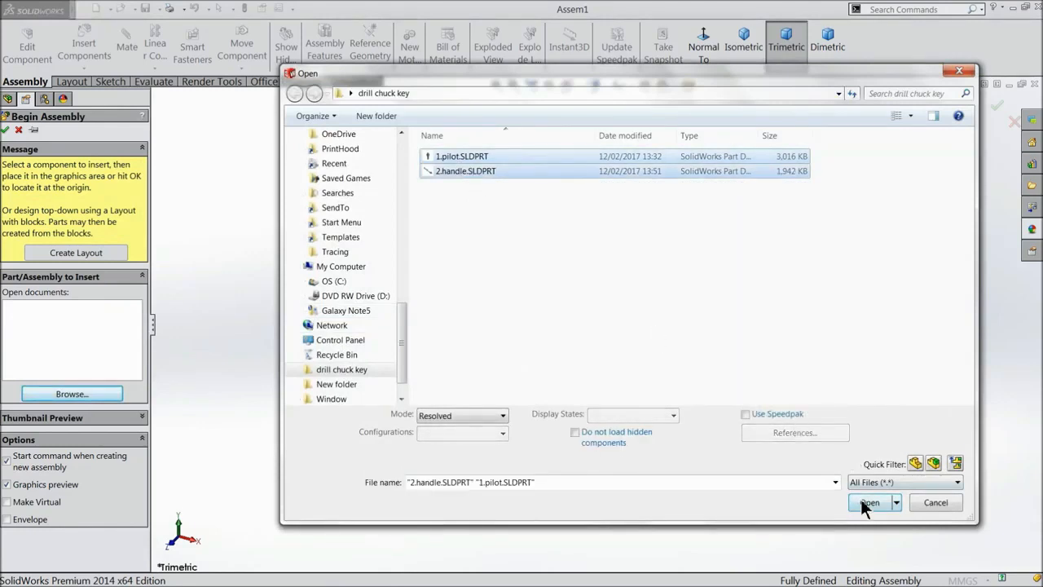
{"action": "left_click", "coordinate": [869, 503]}
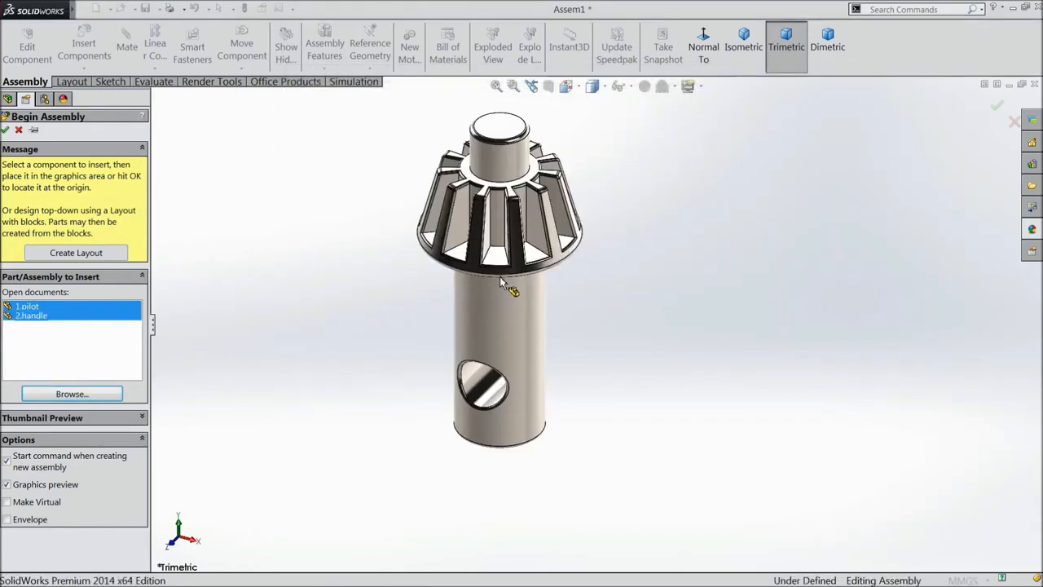
Place the pilot and handle side by side and apply the Plain White scene.
{"action": "left_click", "coordinate": [580, 308]}
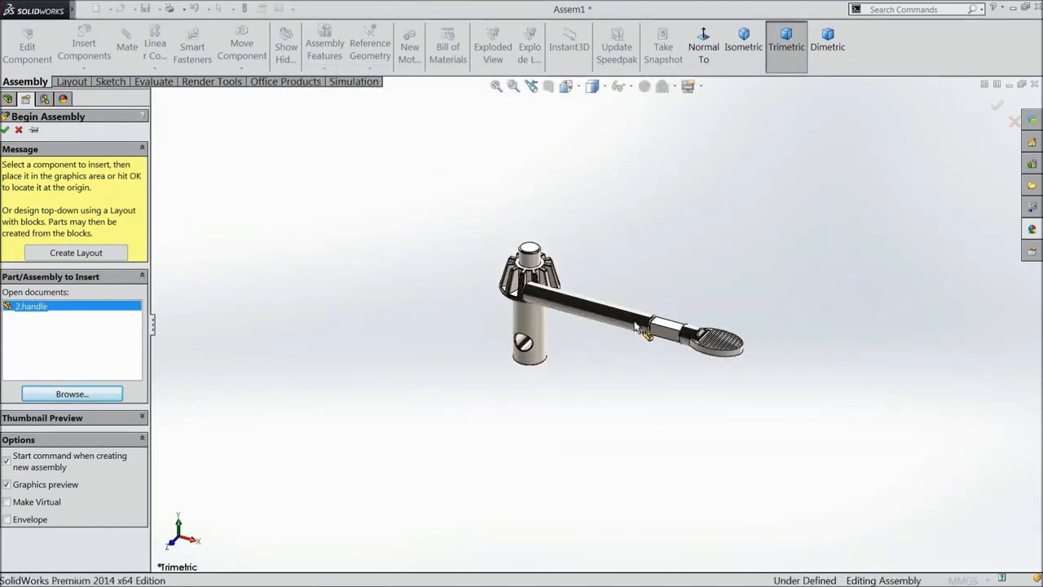
{"action": "left_click", "coordinate": [589, 398]}
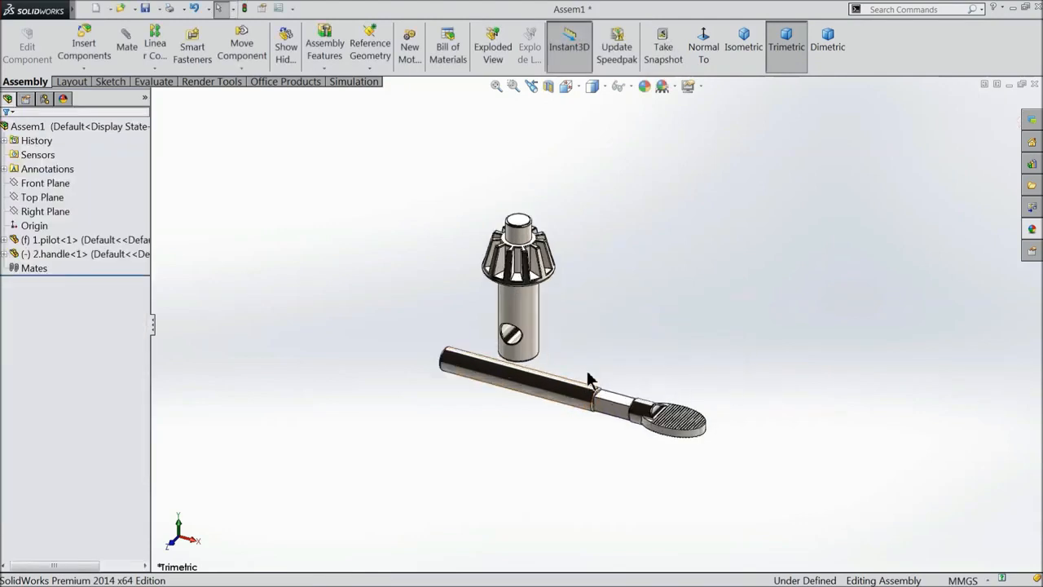
{"action": "left_click", "coordinate": [677, 87]}
{"action": "left_click", "coordinate": [697, 44]}
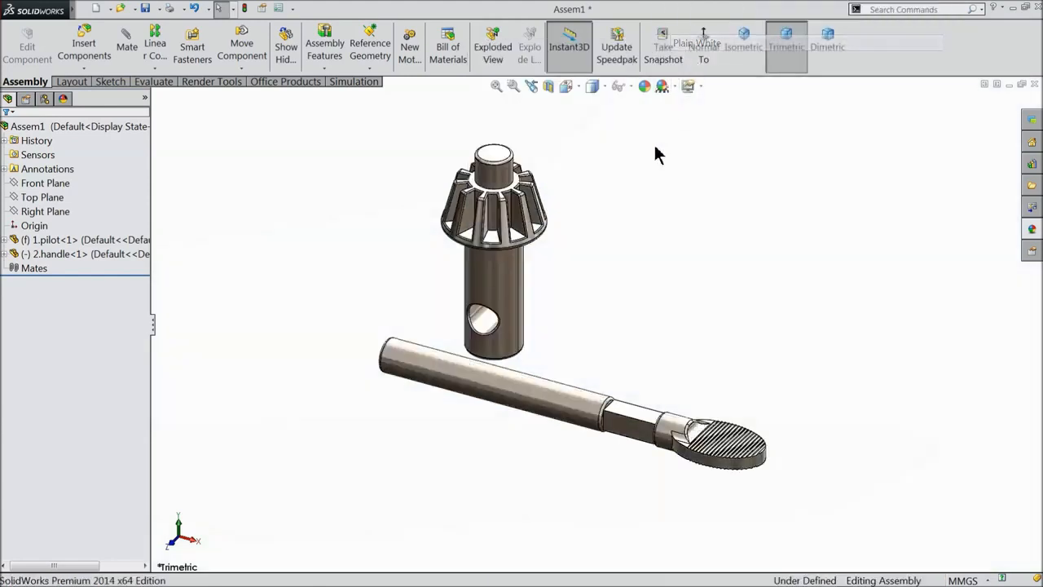
Add a Concentric mate between the pilot's cross-hole and the handle's round face.
{"action": "right_click", "coordinate": [507, 282]}
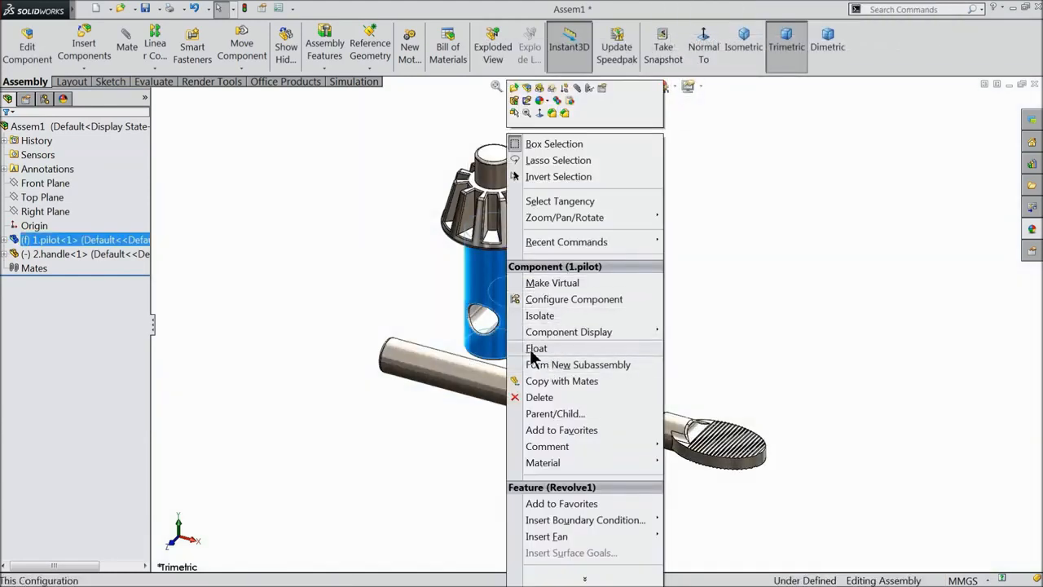
{"action": "left_click", "coordinate": [705, 303]}
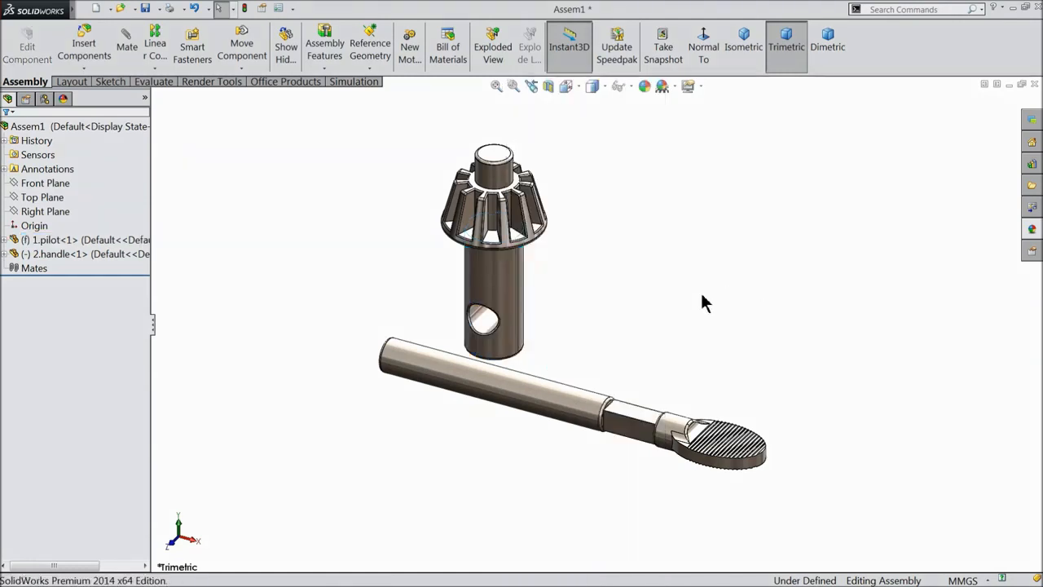
{"action": "scroll", "coordinate": [617, 375], "scroll_direction": "down", "scroll_amount": 1}
{"action": "scroll", "coordinate": [617, 375], "scroll_direction": "down", "scroll_amount": 2}
{"action": "scroll", "coordinate": [454, 366], "scroll_direction": "down", "scroll_amount": 2}
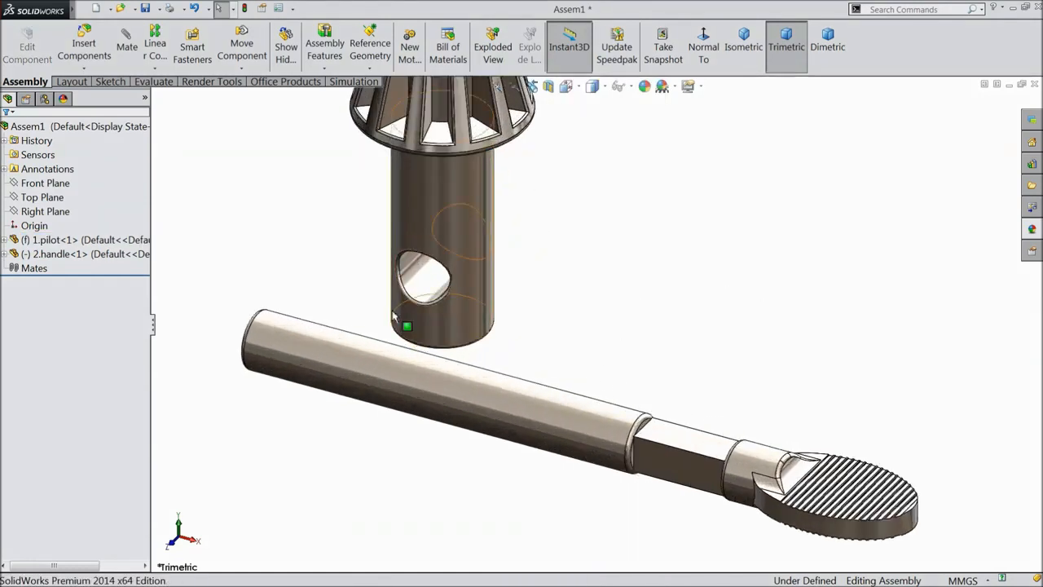
{"action": "left_click", "coordinate": [127, 45]}
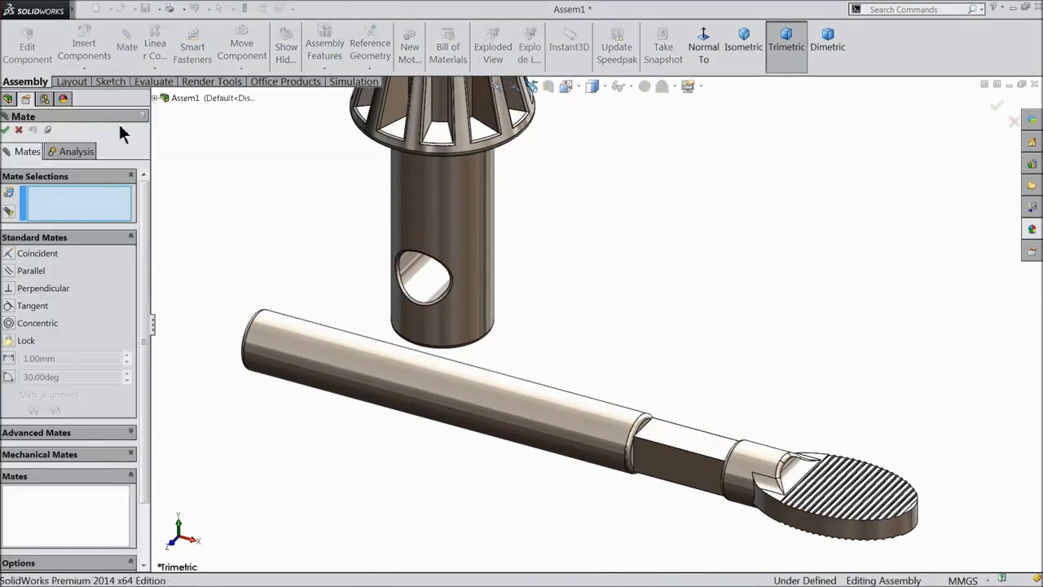
{"action": "left_click", "coordinate": [424, 285]}
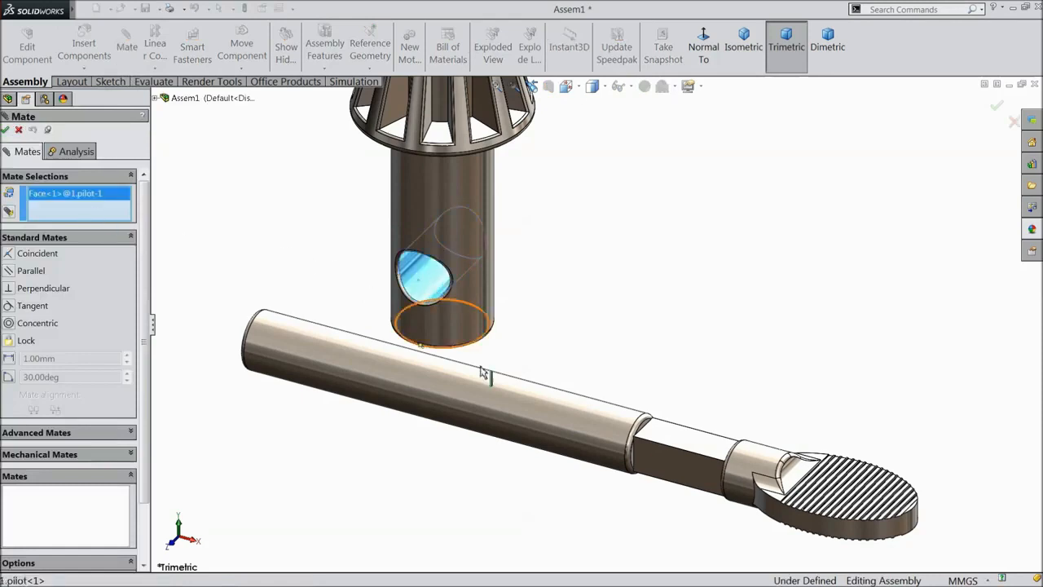
{"action": "left_click", "coordinate": [515, 423]}
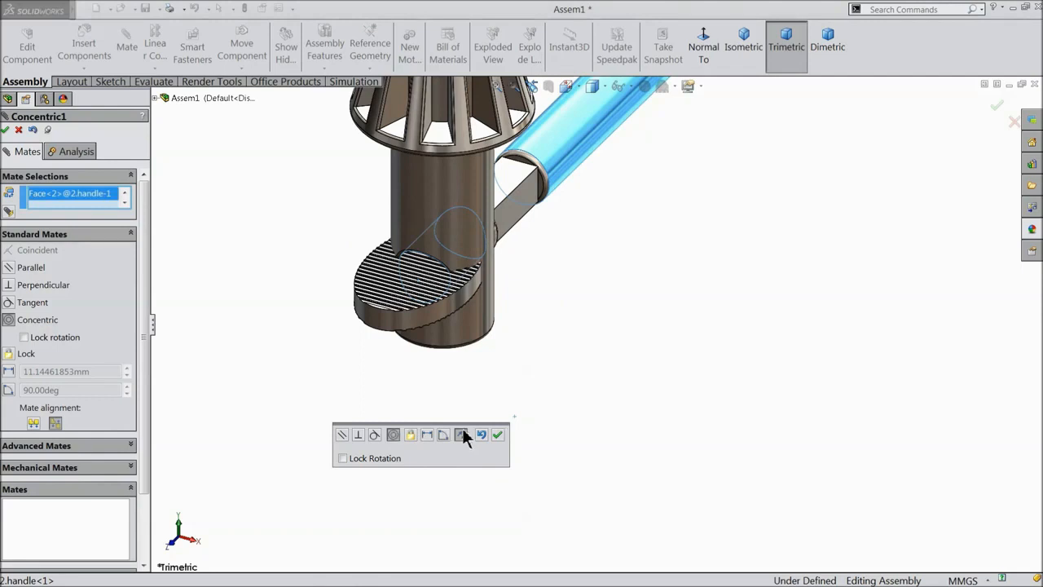
{"action": "left_click", "coordinate": [498, 435]}
Mate the pilot's flat top face parallel to the handle's flat end face.
{"action": "key", "text": "f"}
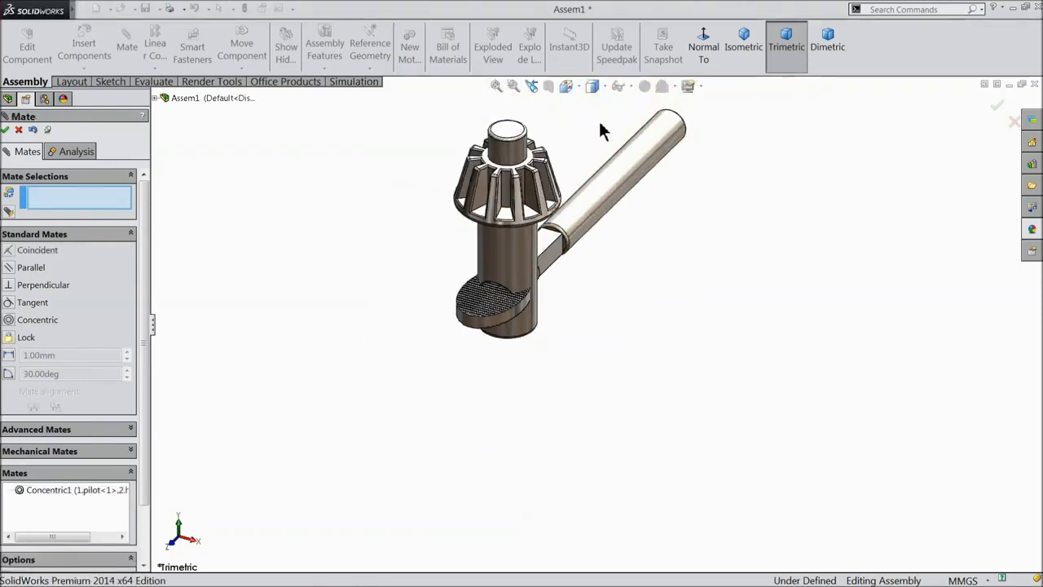
{"action": "scroll", "coordinate": [495, 196], "scroll_direction": "down", "scroll_amount": 2}
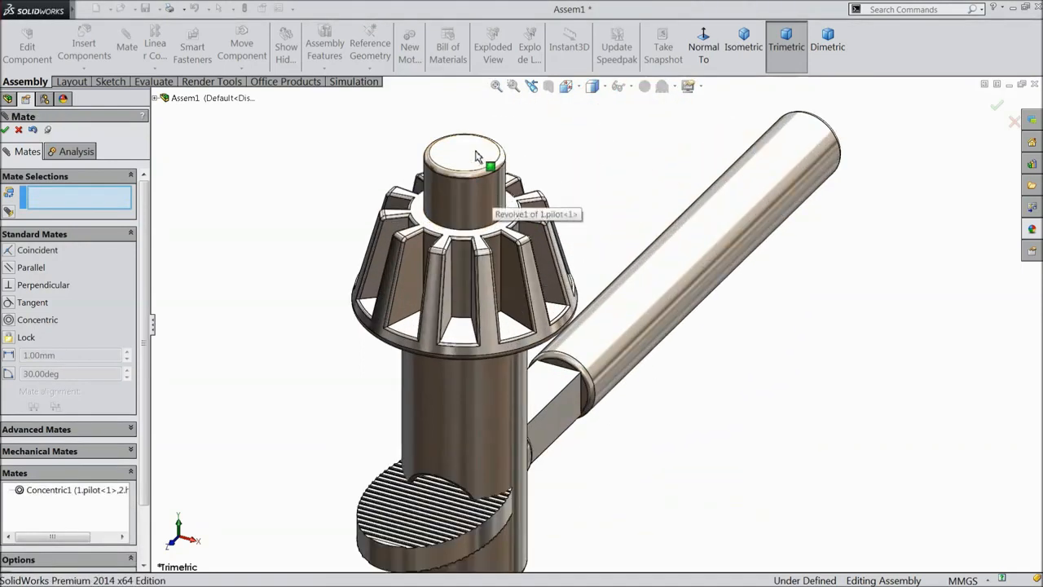
{"action": "key", "text": "f"}
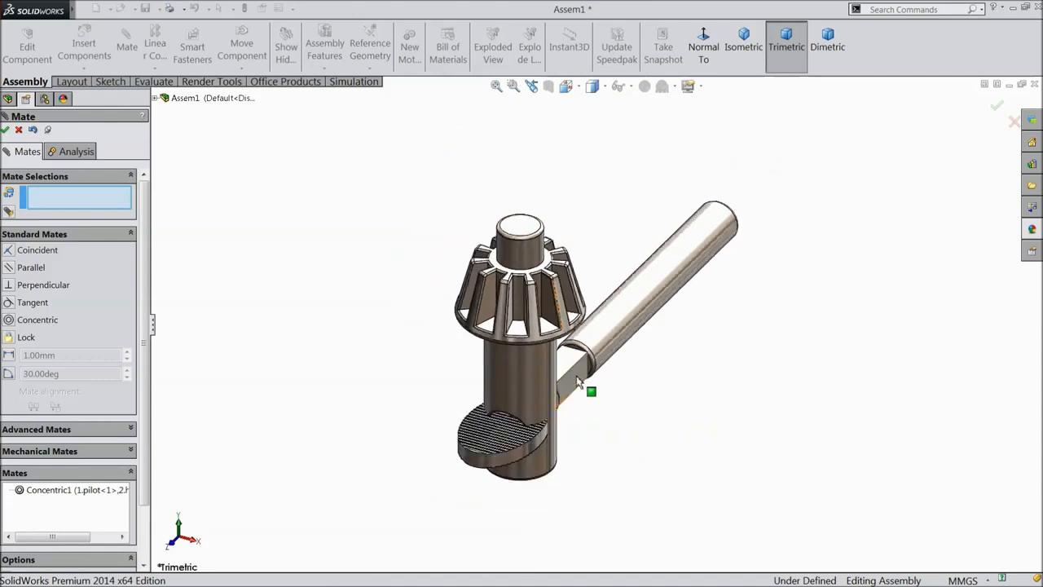
{"action": "scroll", "coordinate": [613, 380], "scroll_direction": "down", "scroll_amount": 3}
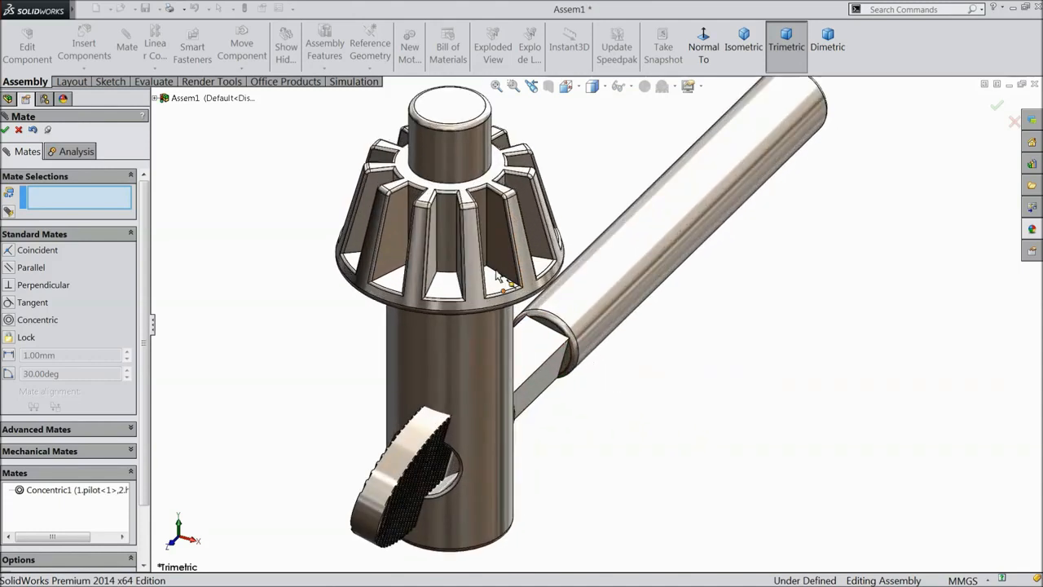
{"action": "left_click", "coordinate": [457, 114]}
{"action": "left_click", "coordinate": [534, 354]}
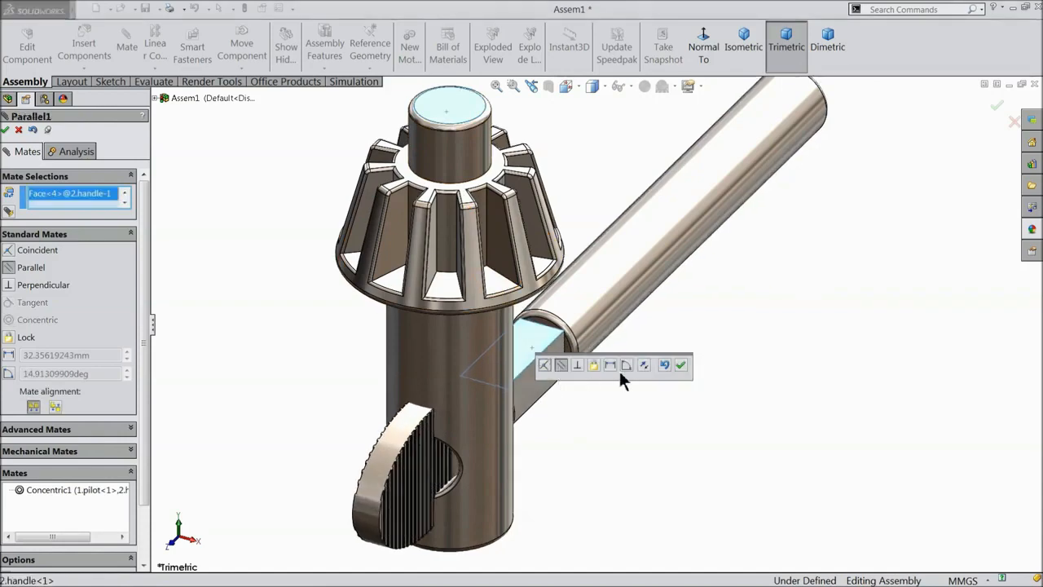
{"action": "left_click", "coordinate": [680, 367]}
Add a Tangent mate between the pilot's outer cylinder and the handle, then finish mating.
{"action": "scroll", "coordinate": [601, 382], "scroll_direction": "up", "scroll_amount": 3}
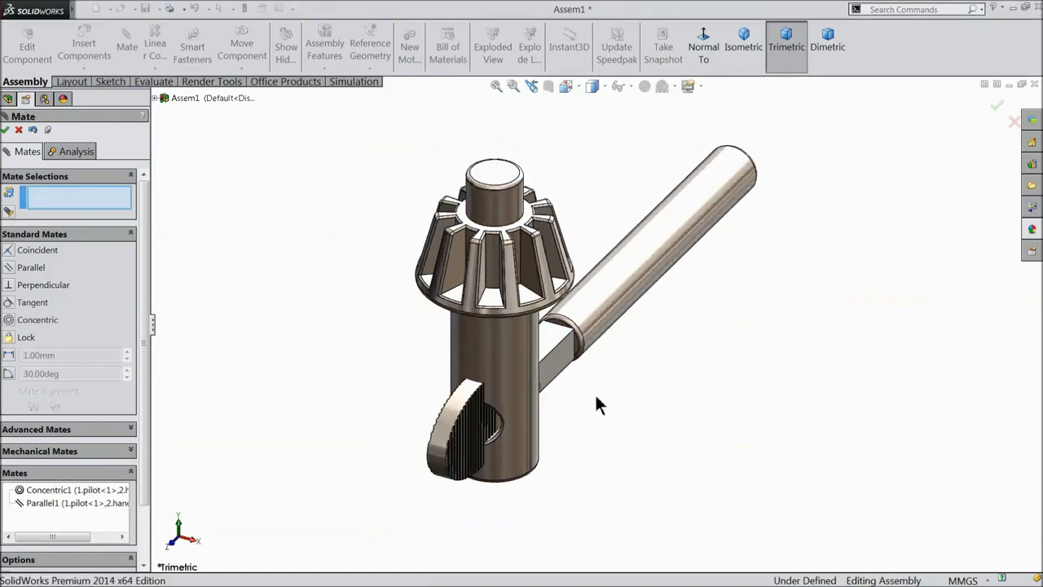
{"action": "middle_click_drag", "start_coordinate": [595, 393], "coordinate": [575, 386]}
{"action": "left_click_drag", "start_coordinate": [573, 368], "coordinate": [499, 383]}
{"action": "scroll", "coordinate": [503, 374], "scroll_direction": "down", "scroll_amount": 3}
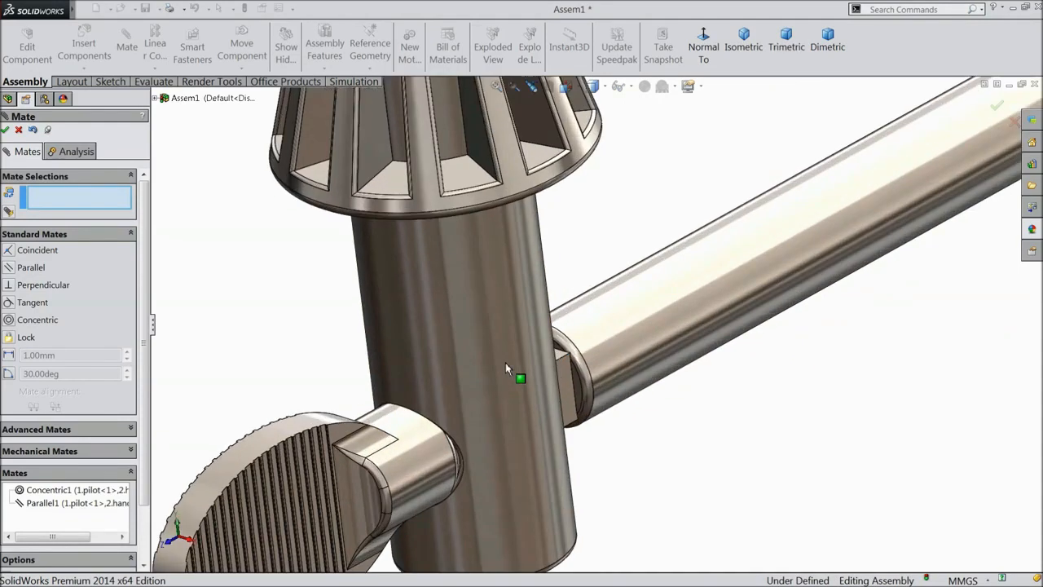
{"action": "left_click", "coordinate": [497, 327]}
{"action": "scroll", "coordinate": [563, 359], "scroll_direction": "down", "scroll_amount": 2}
{"action": "scroll", "coordinate": [544, 380], "scroll_direction": "down", "scroll_amount": 2}
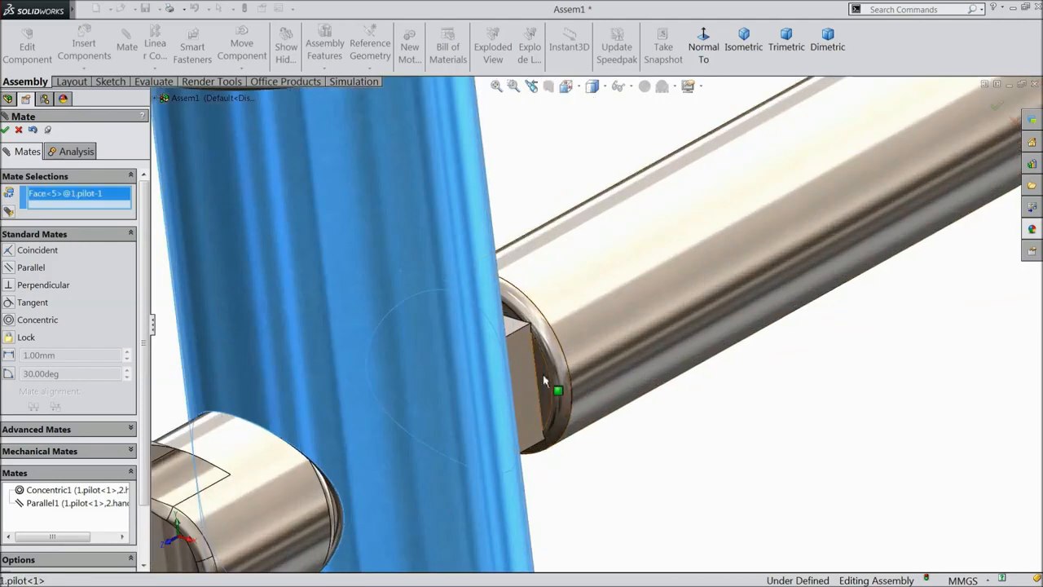
{"action": "left_click", "coordinate": [545, 381]}
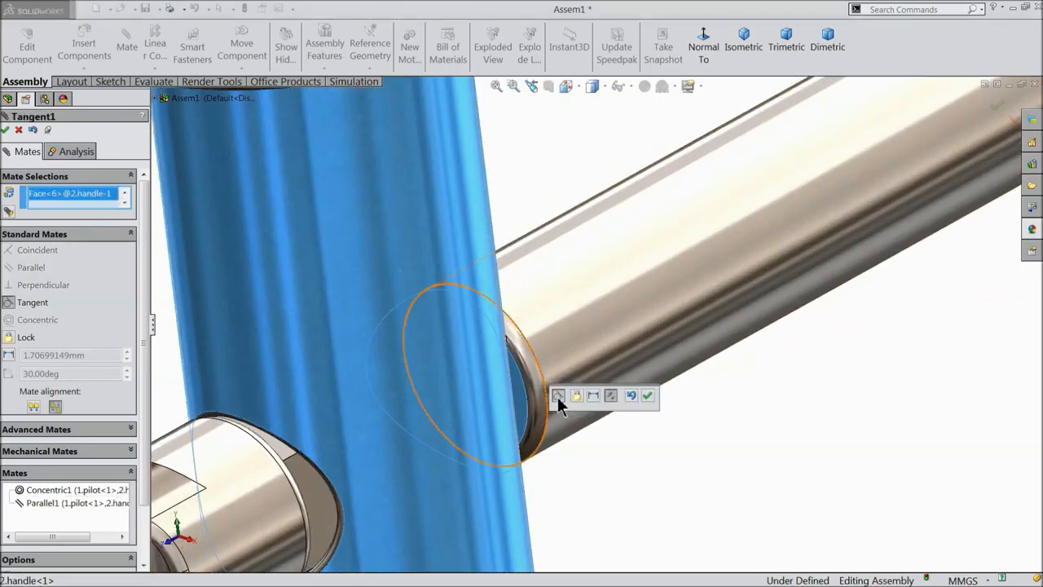
{"action": "left_click", "coordinate": [648, 396]}
{"action": "scroll", "coordinate": [467, 366], "scroll_direction": "up", "scroll_amount": 4}
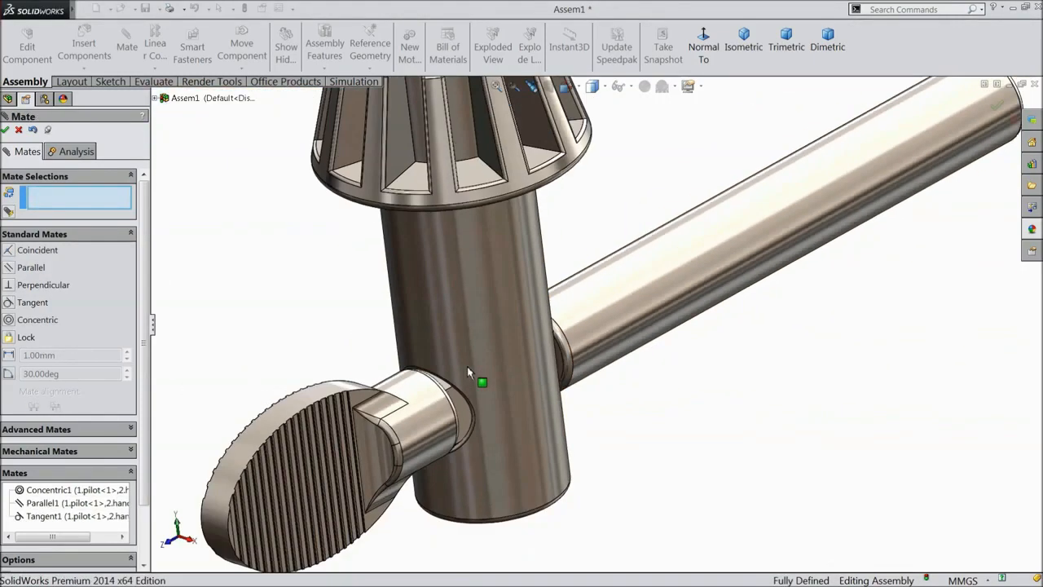
{"action": "middle_click_drag", "start_coordinate": [624, 358], "coordinate": [583, 375]}
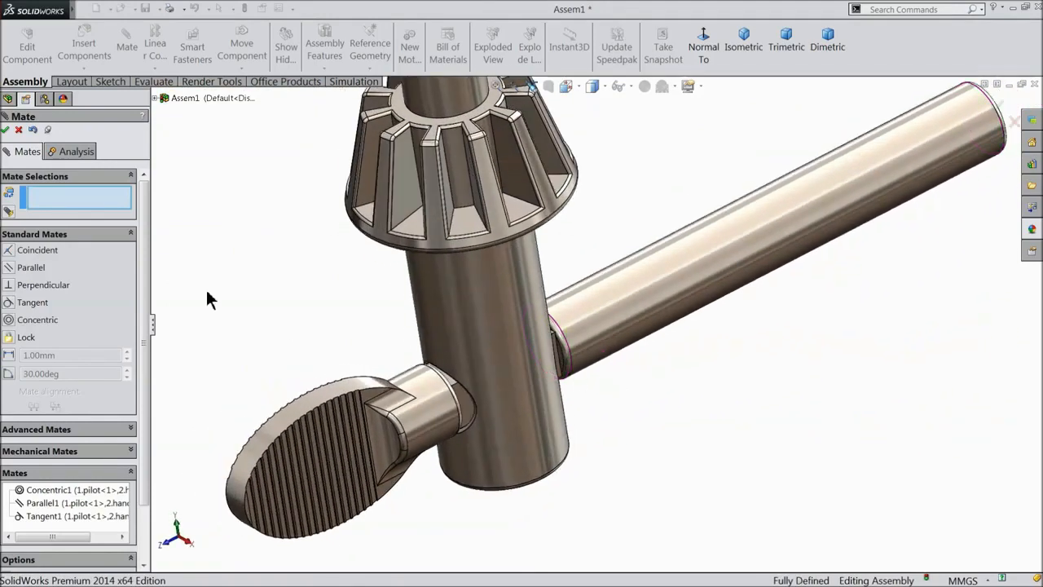
{"action": "left_click", "coordinate": [6, 131]}
{"action": "scroll", "coordinate": [361, 283], "scroll_direction": "up", "scroll_amount": 4}
{"action": "middle_click_drag", "start_coordinate": [371, 284], "coordinate": [367, 268]}
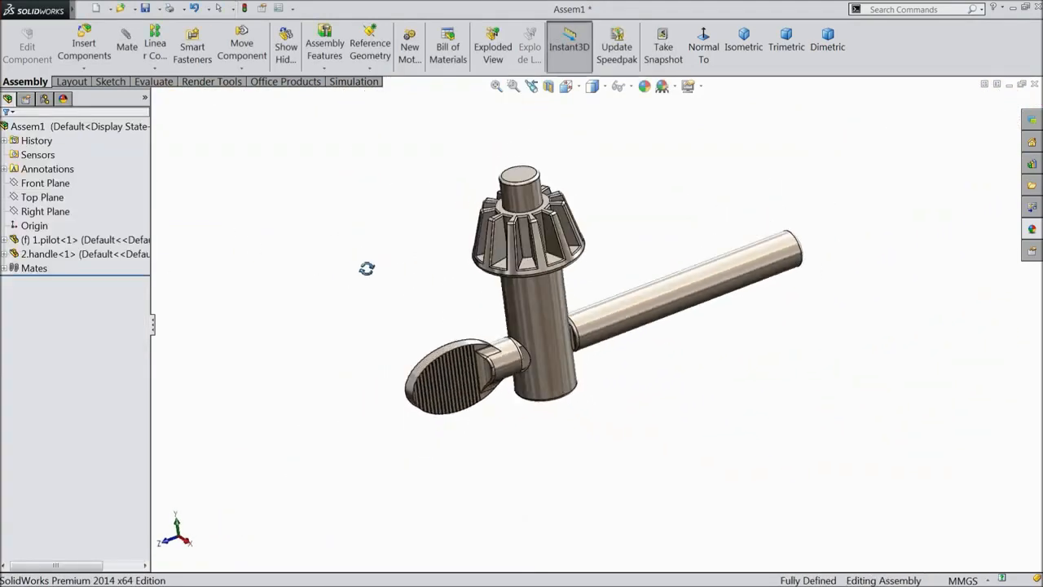
{"action": "scroll", "coordinate": [613, 299], "scroll_direction": "down", "scroll_amount": 5}
{"action": "middle_click_drag", "start_coordinate": [613, 298], "coordinate": [612, 296]}
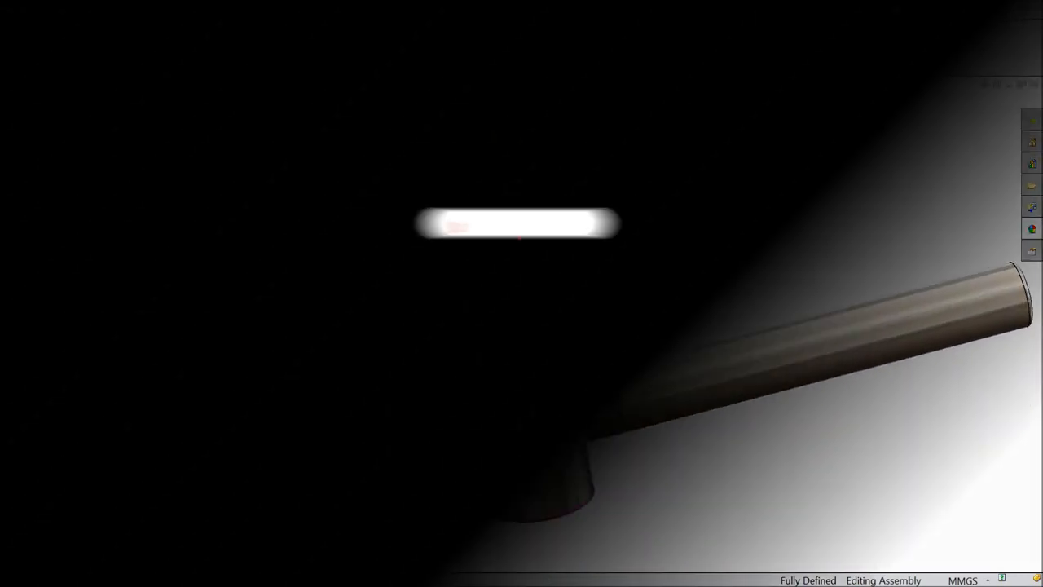